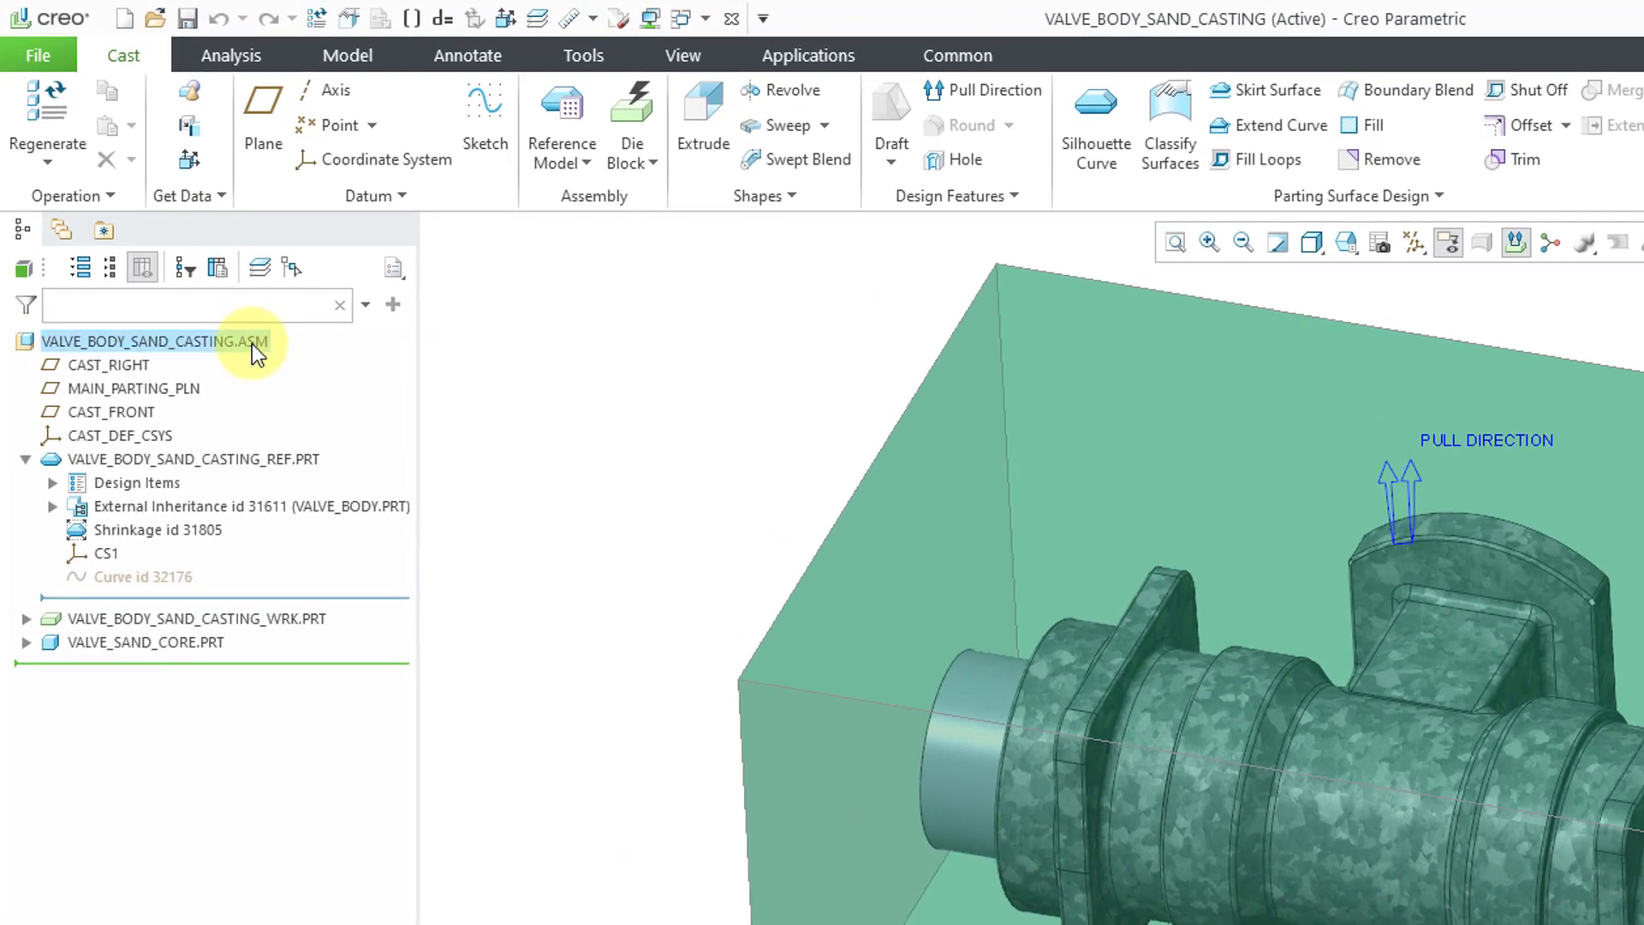
Step: Inspect the casting assembly by highlighting its reference, workpiece and sand core parts
left_click(164, 223)
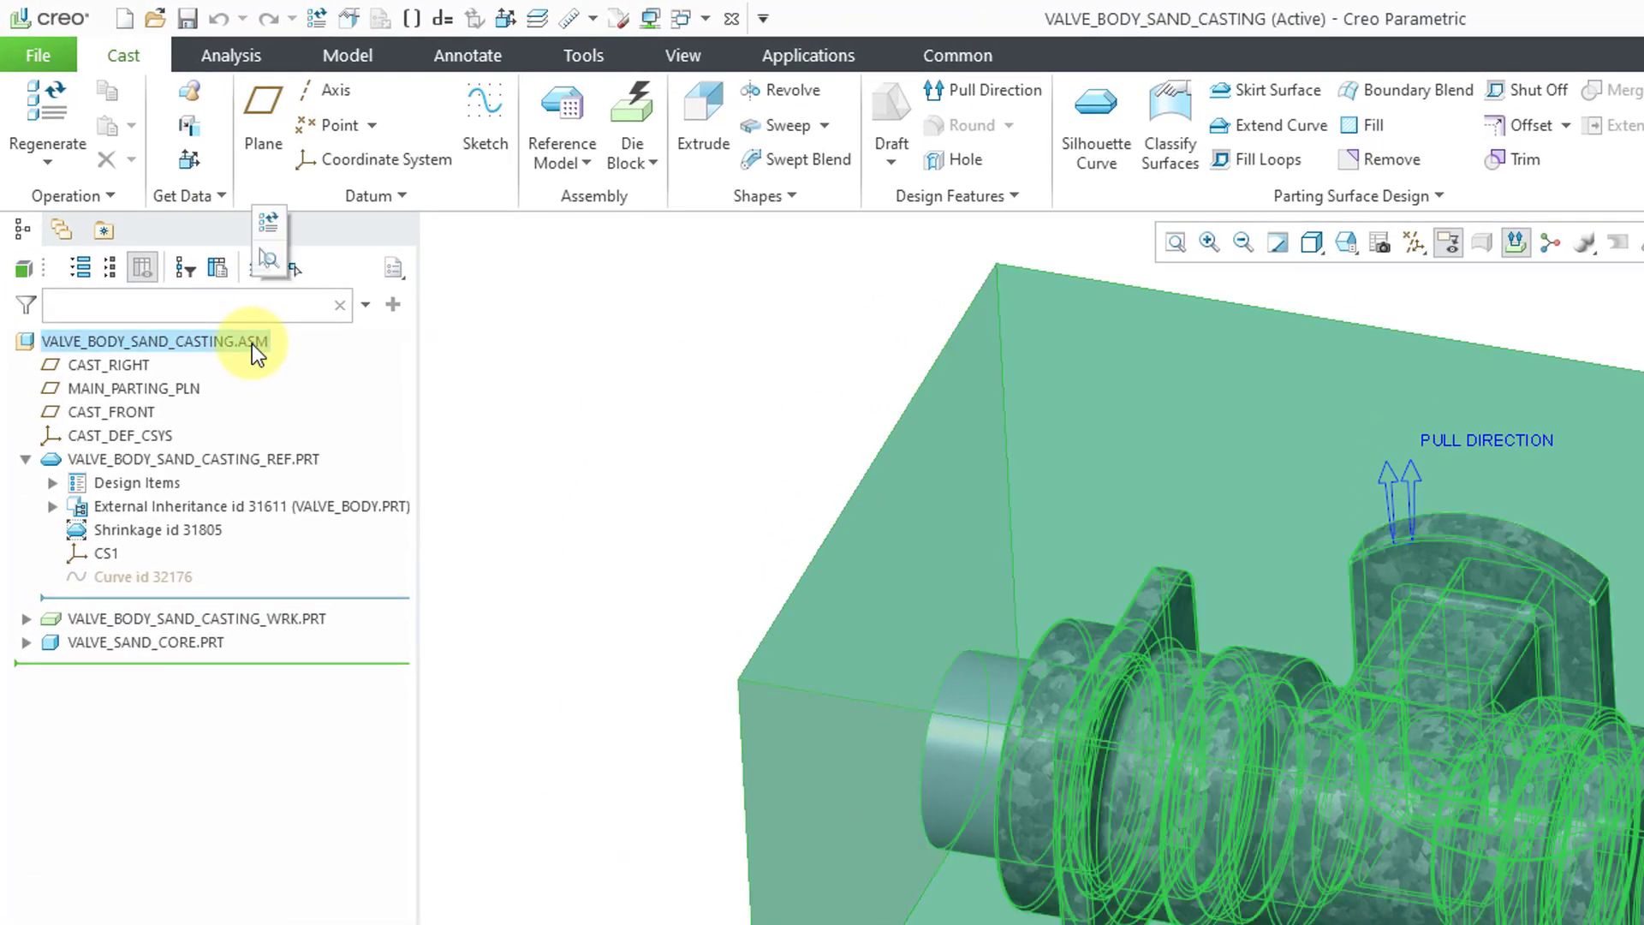
left_click(291, 460)
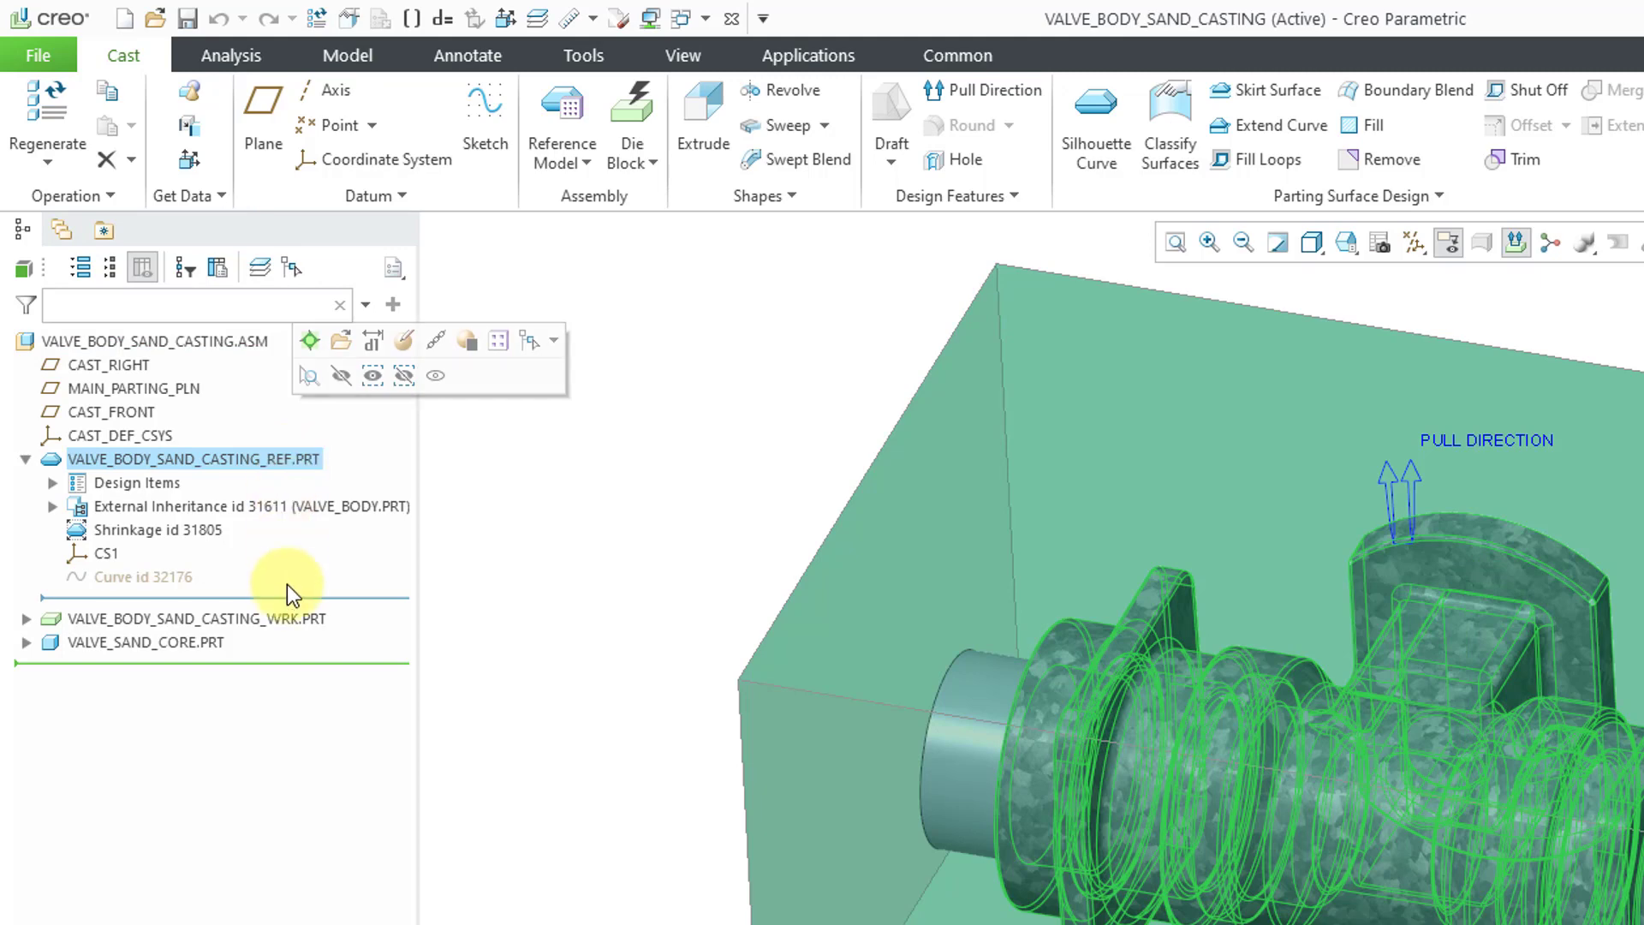
left_click(284, 618)
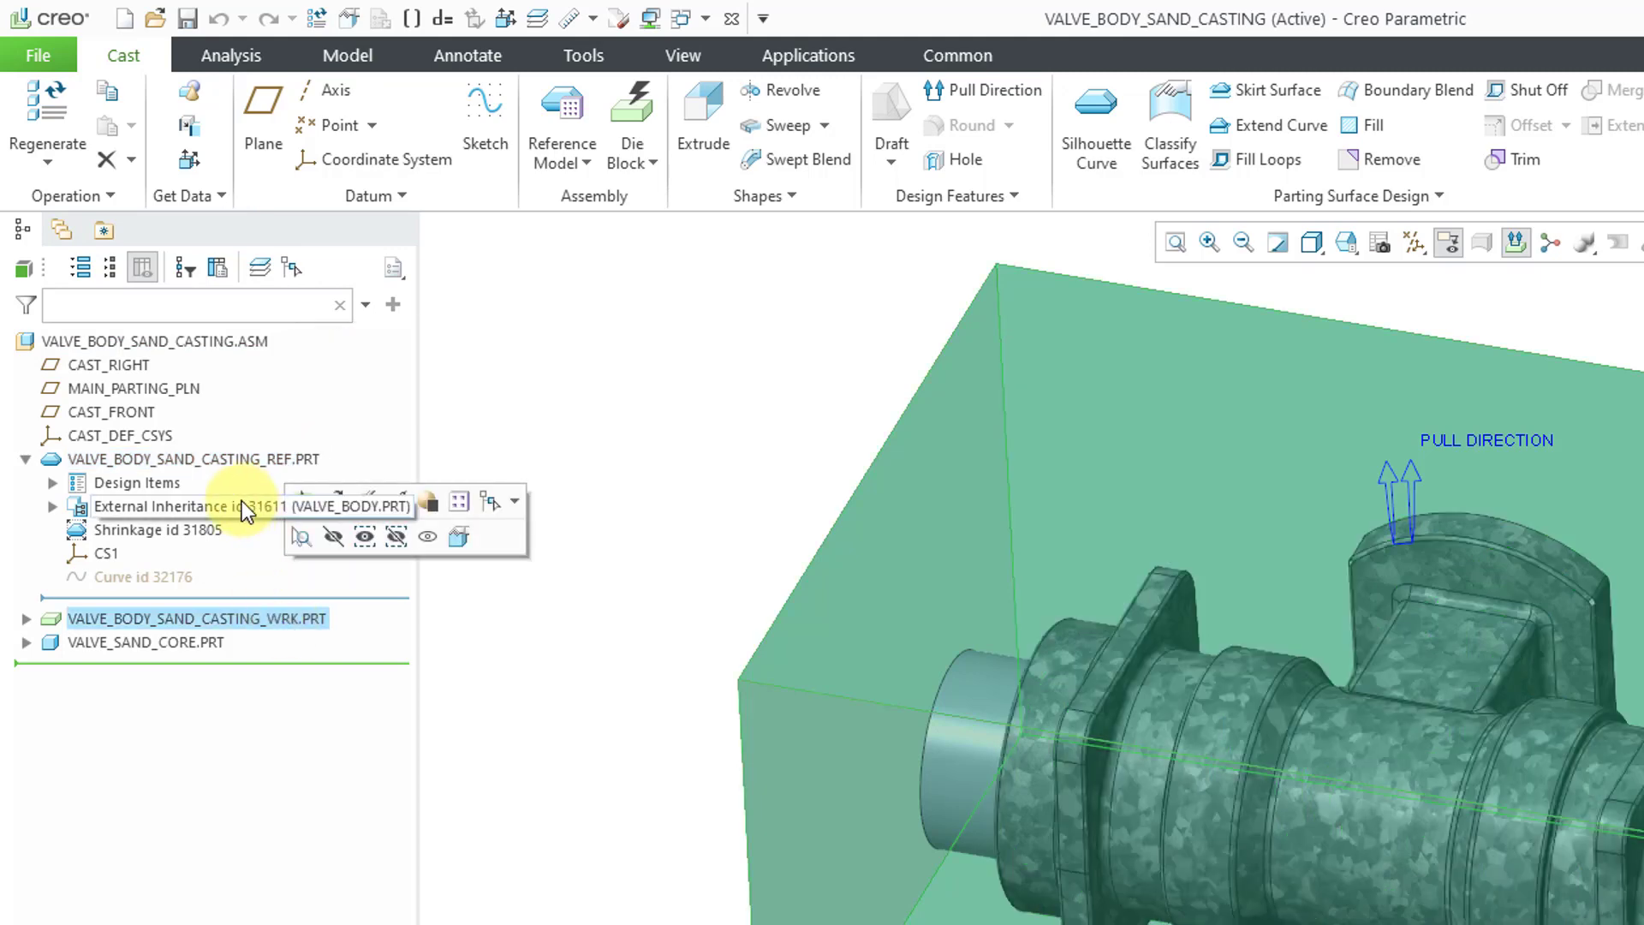
left_click(182, 531)
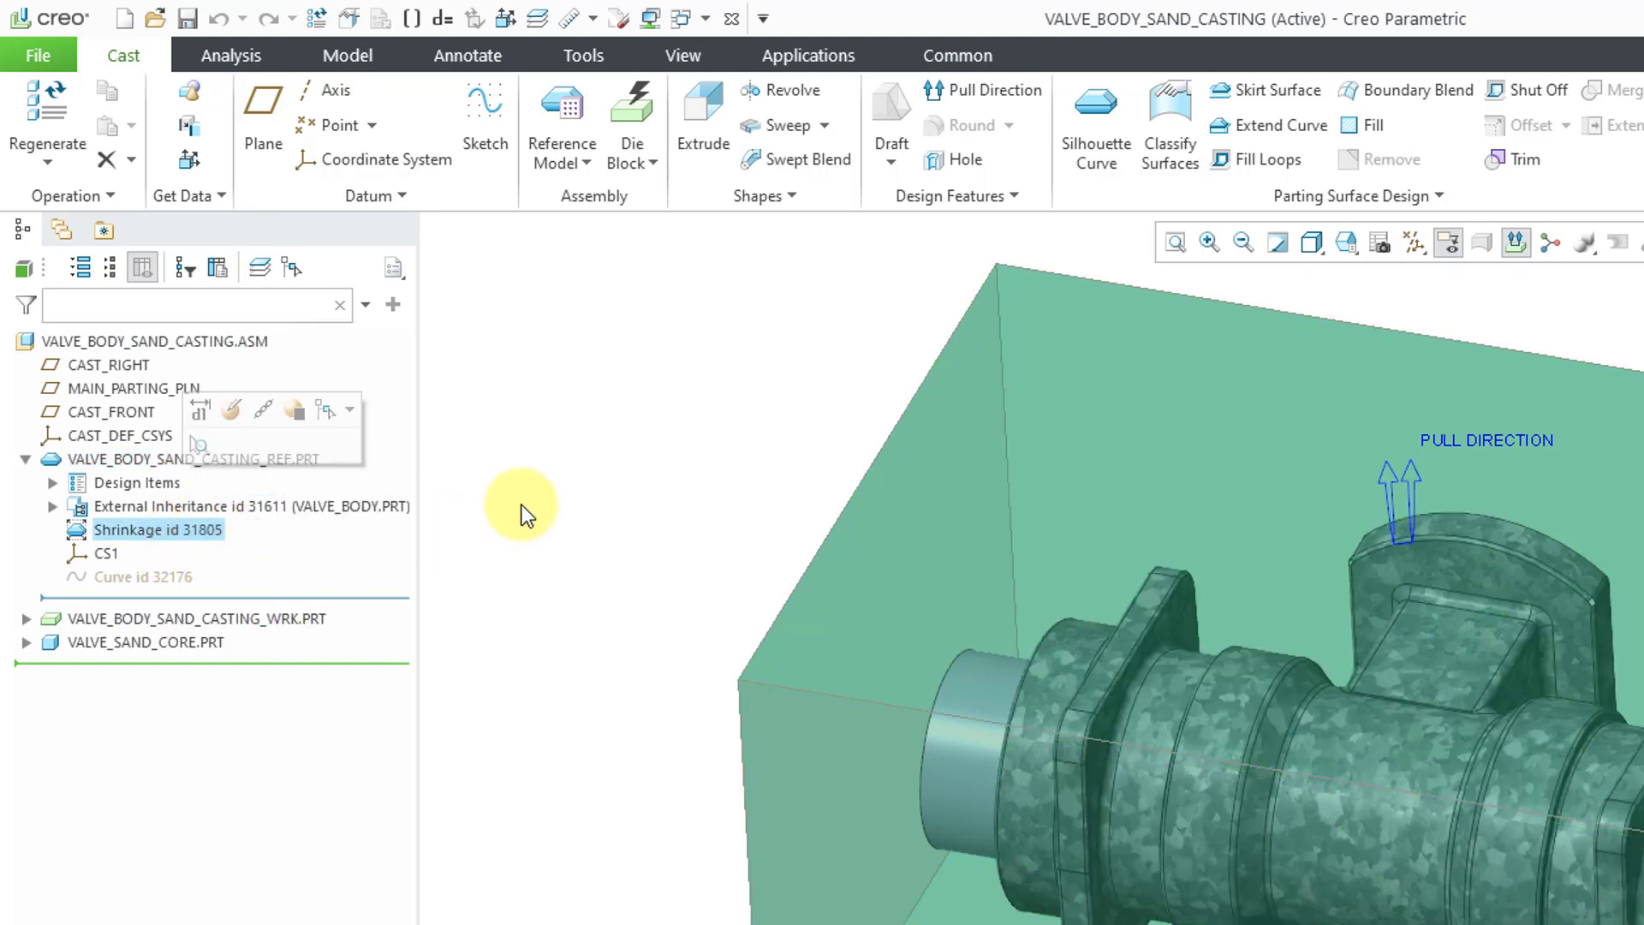
left_click(522, 505)
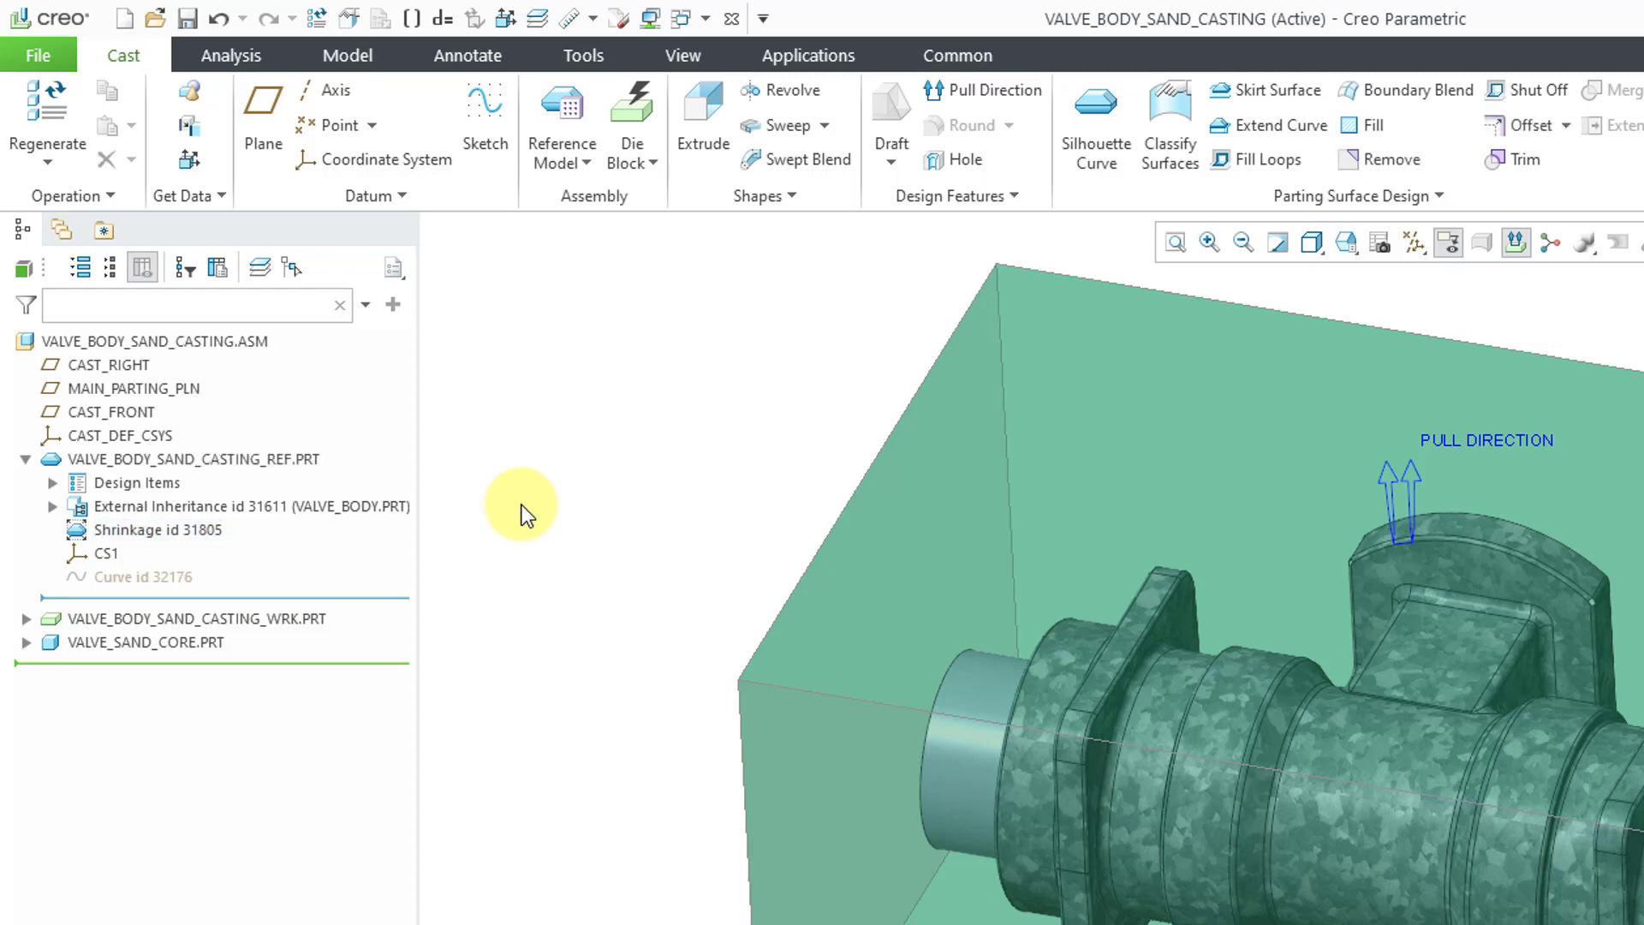
left_click(187, 645)
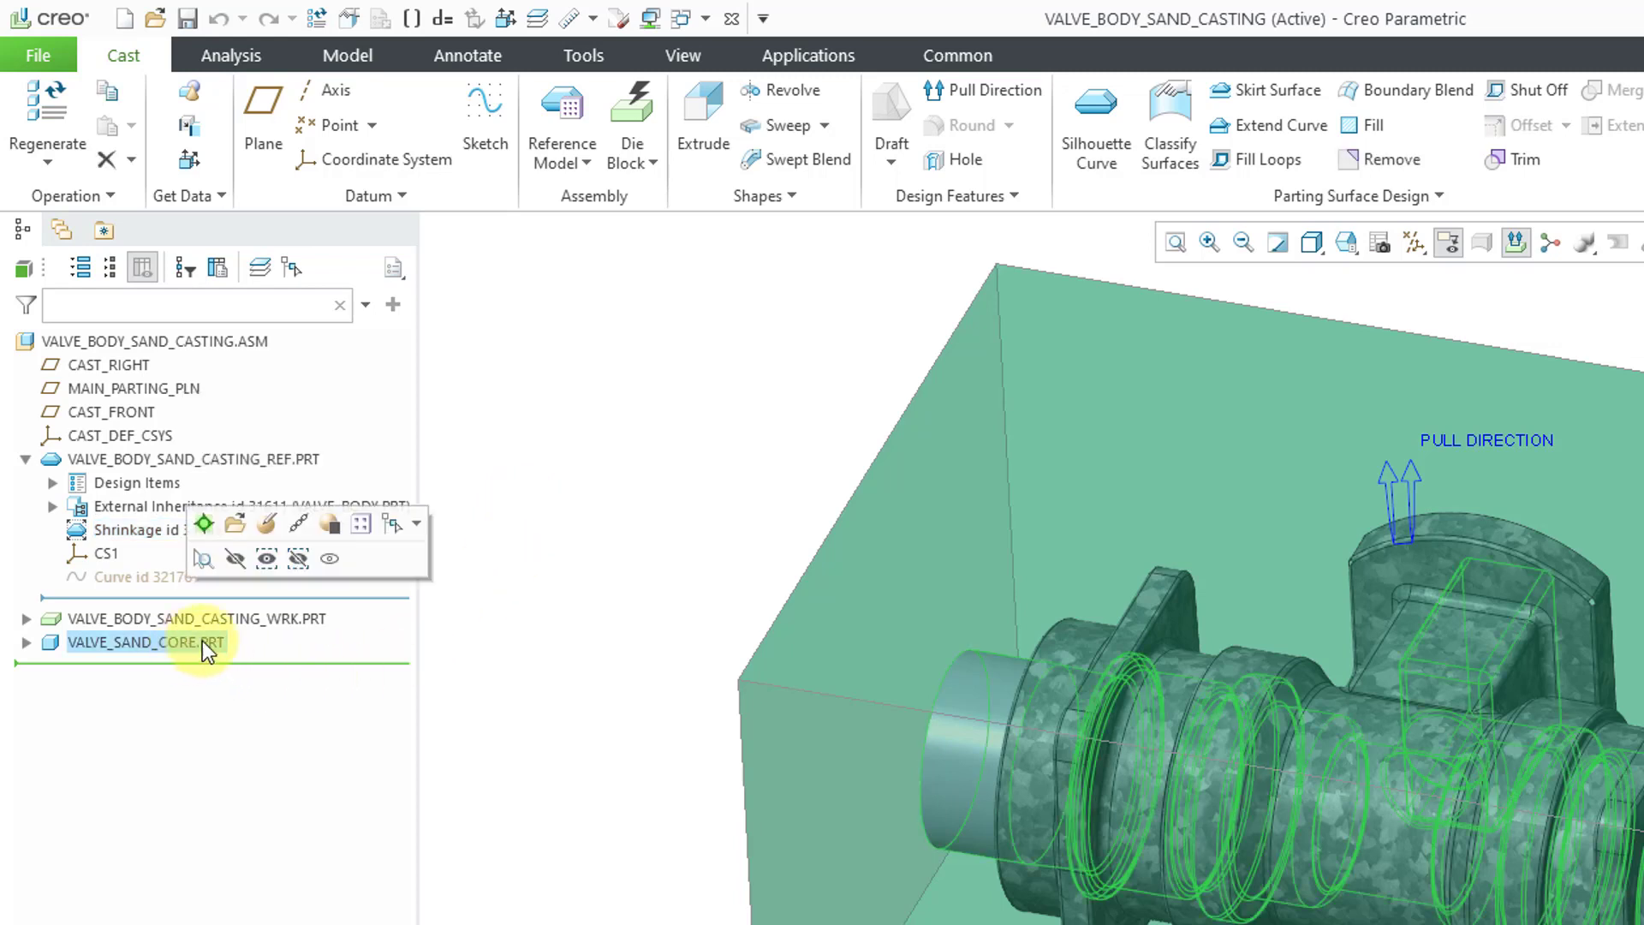
left_click(525, 554)
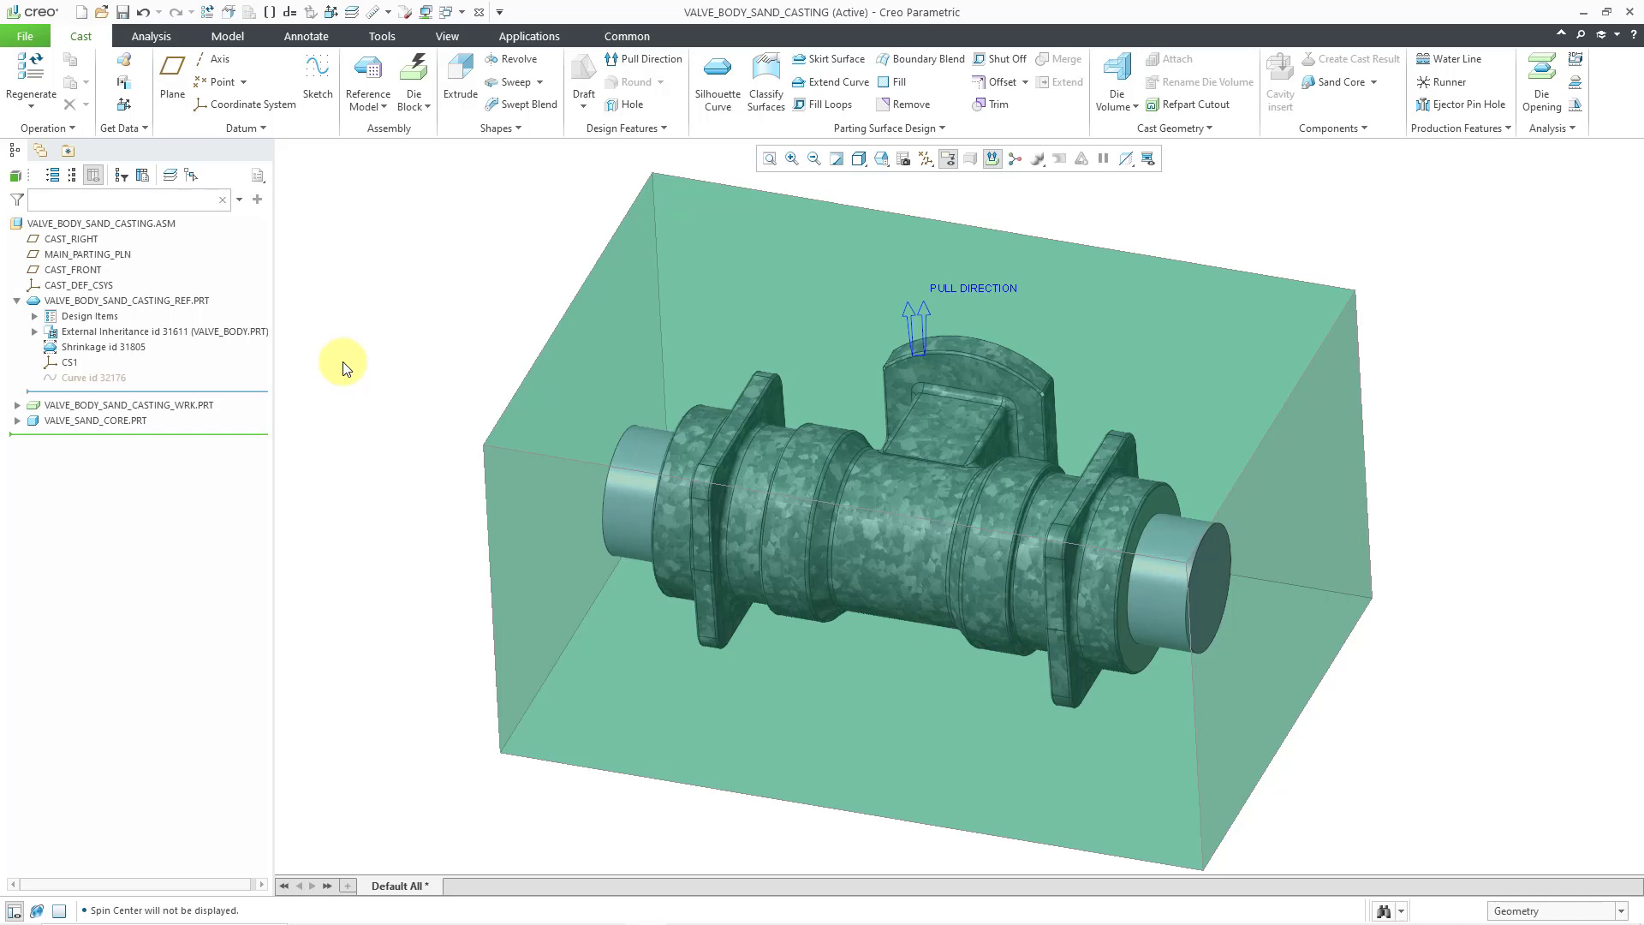
Step: Select C:\Creo\UDF as the session's working directory through Manage Session
left_click(28, 41)
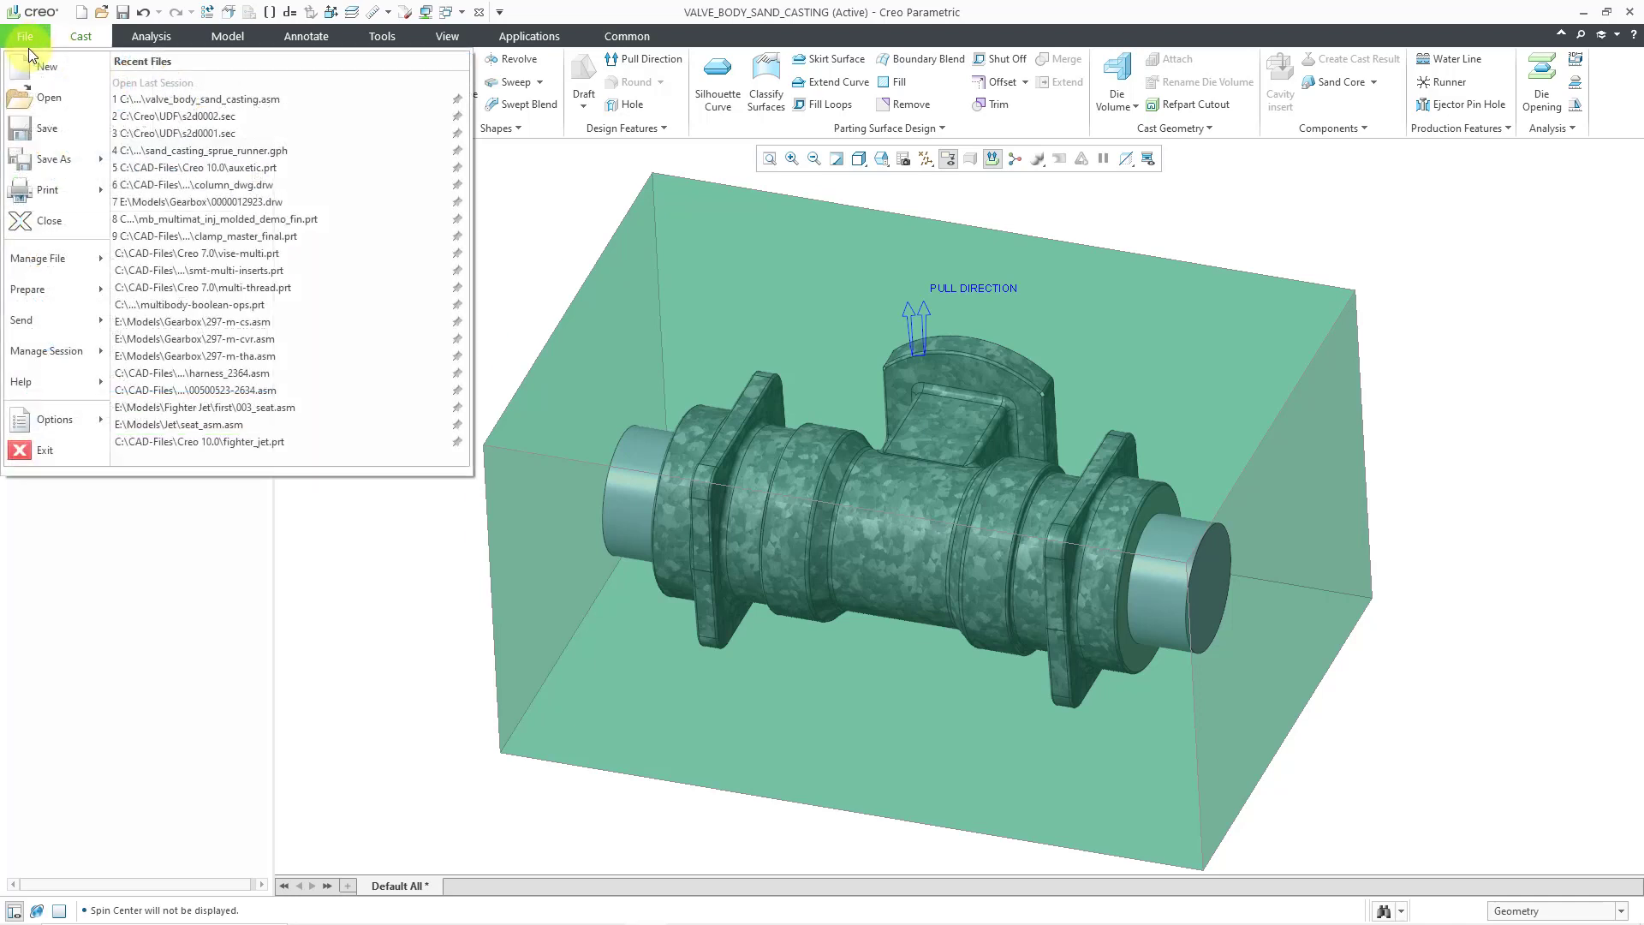
left_click(76, 353)
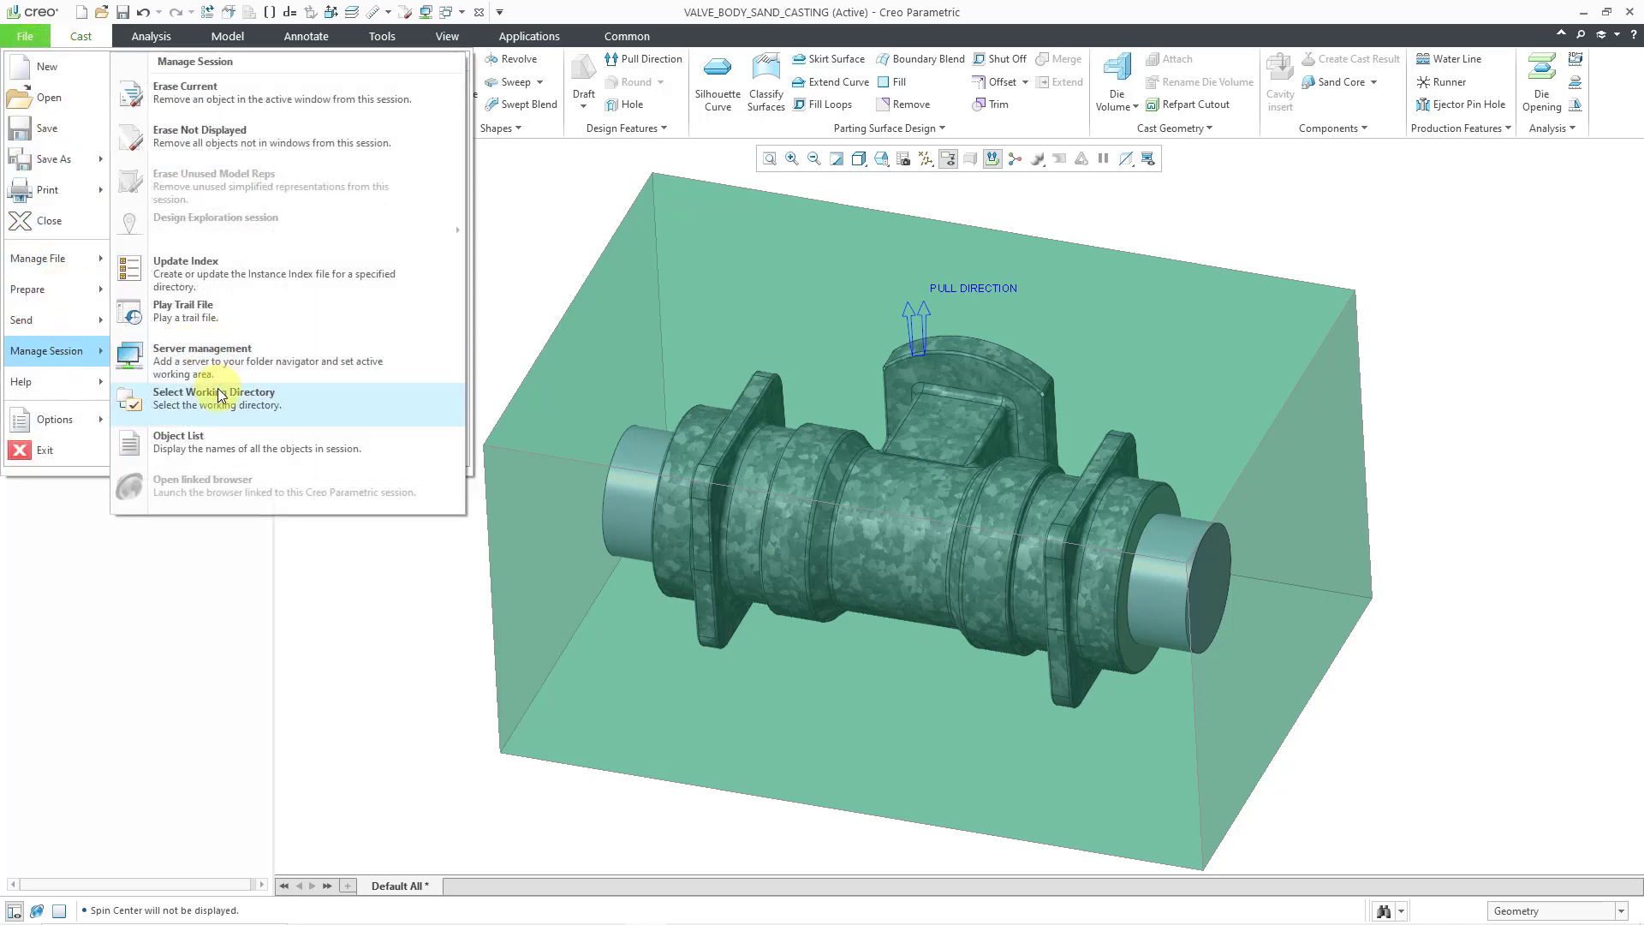
left_click(220, 395)
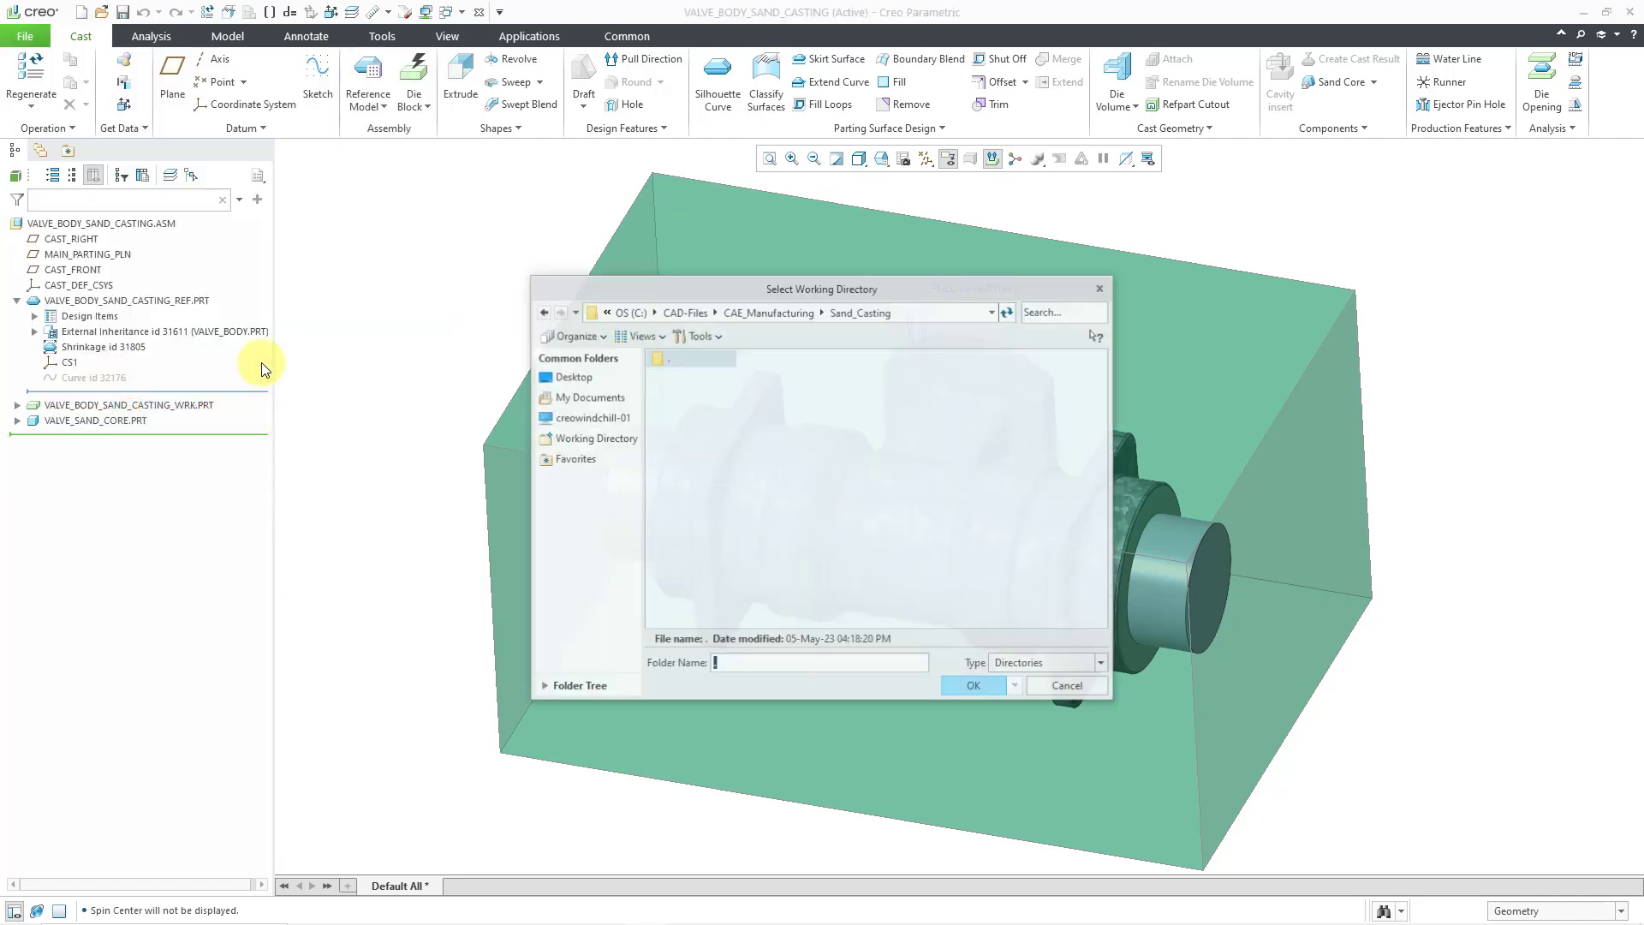
left_click(635, 313)
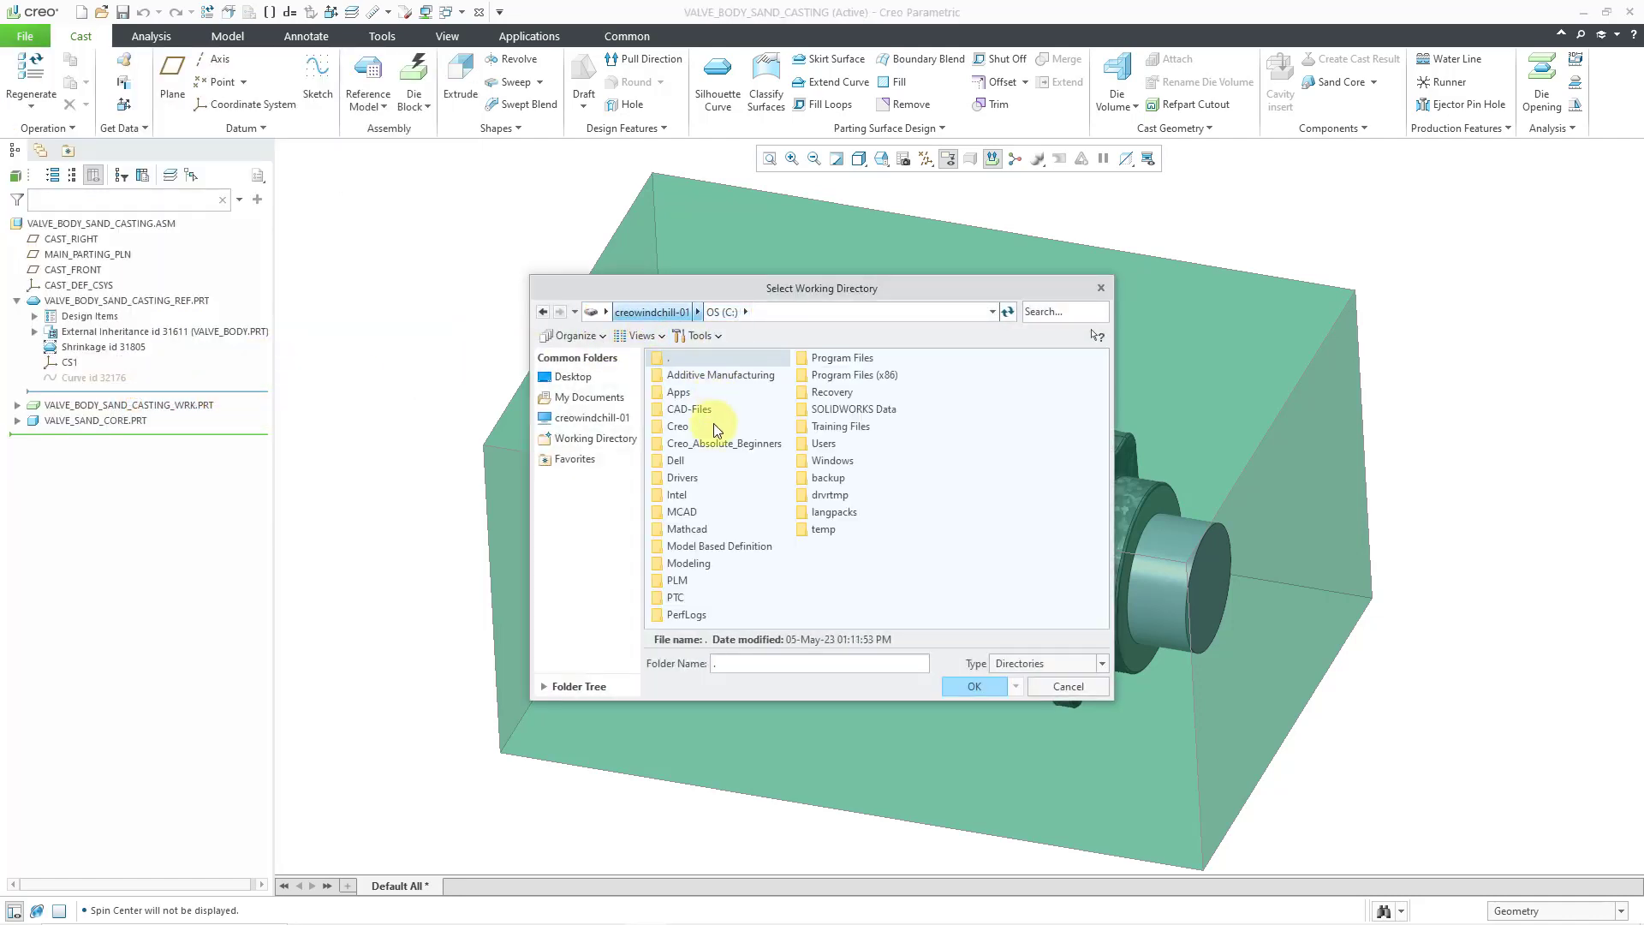
double_click(678, 428)
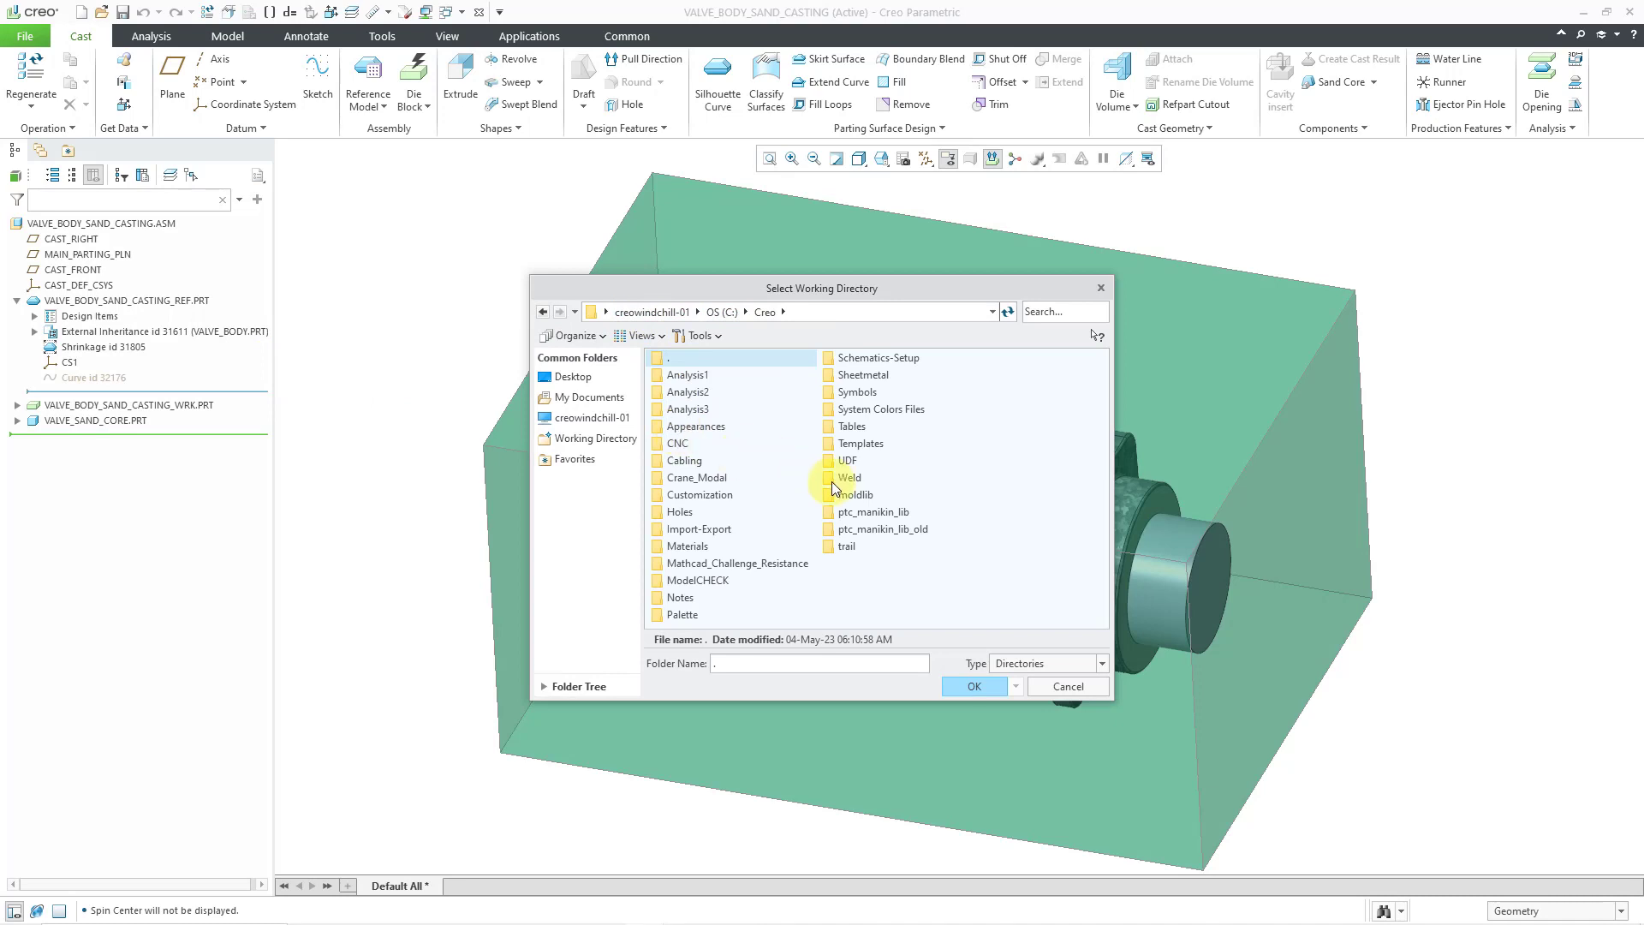
double_click(852, 460)
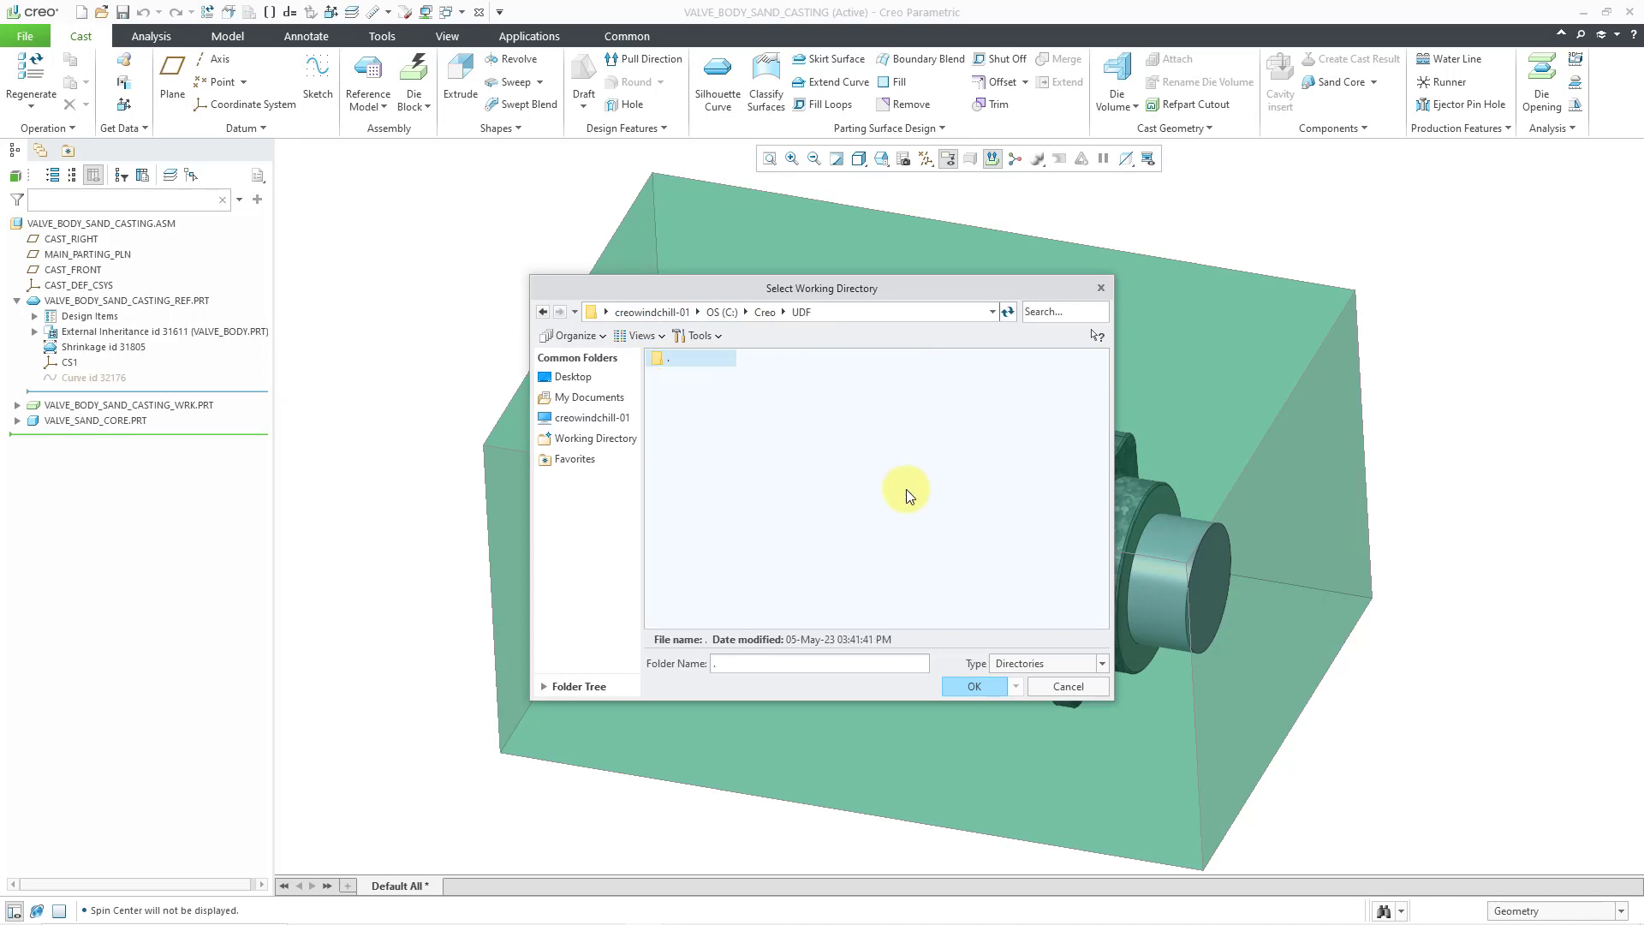
left_click(976, 687)
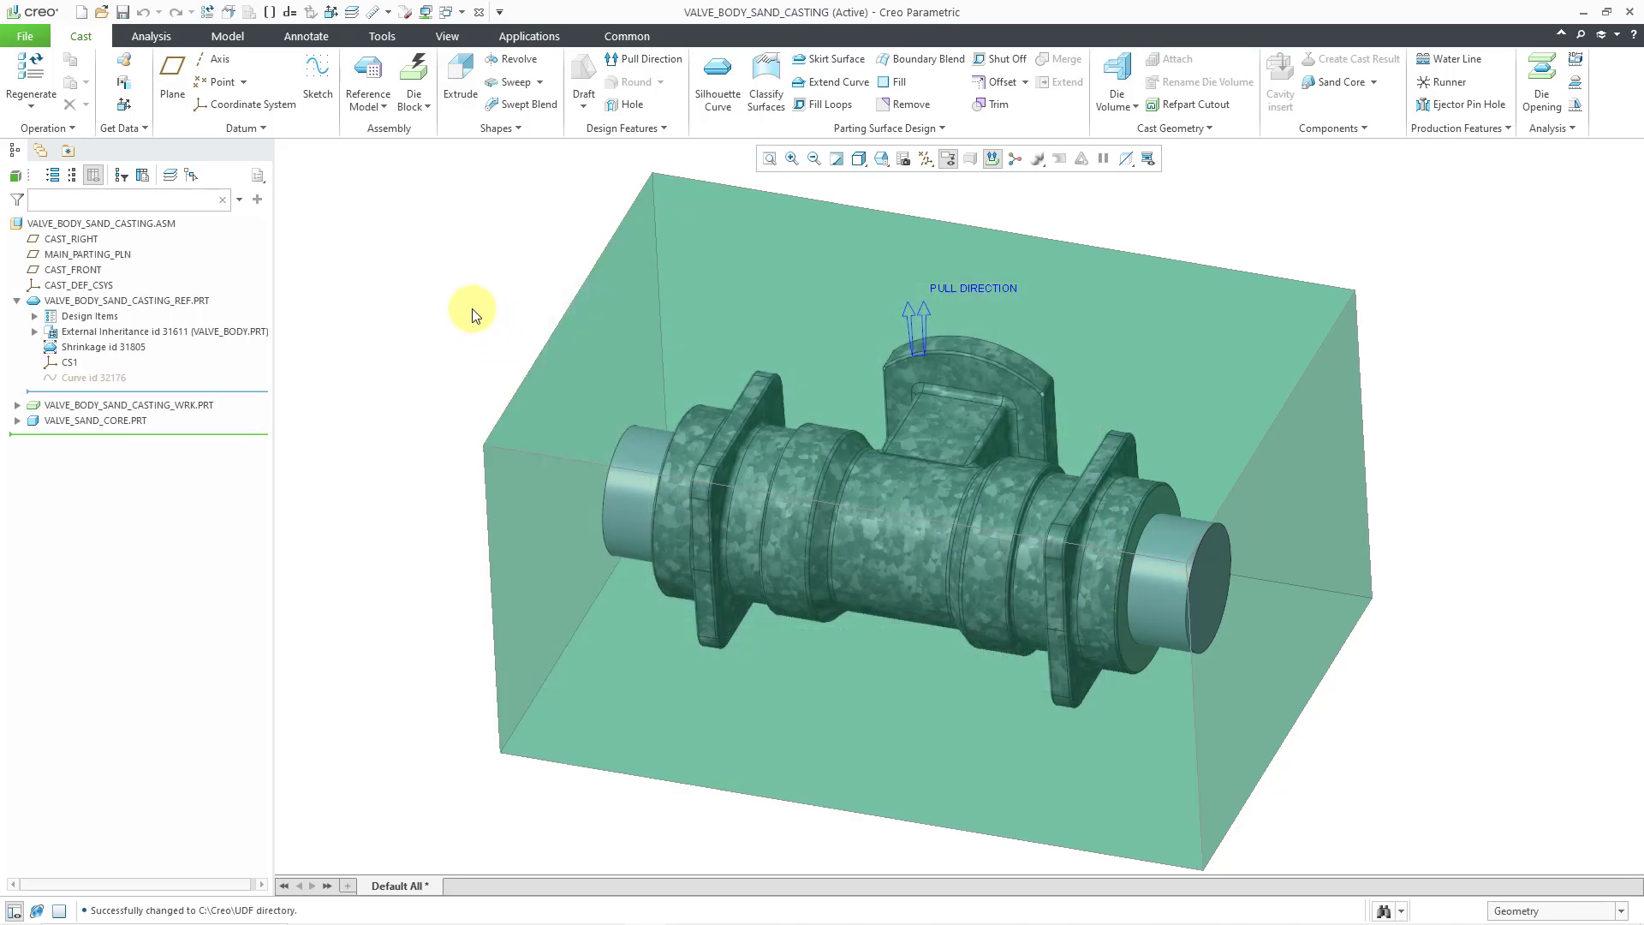
Step: Create solid part sprue_reference using the mcae_part_metric_mbd template instead of the default
left_click(79, 12)
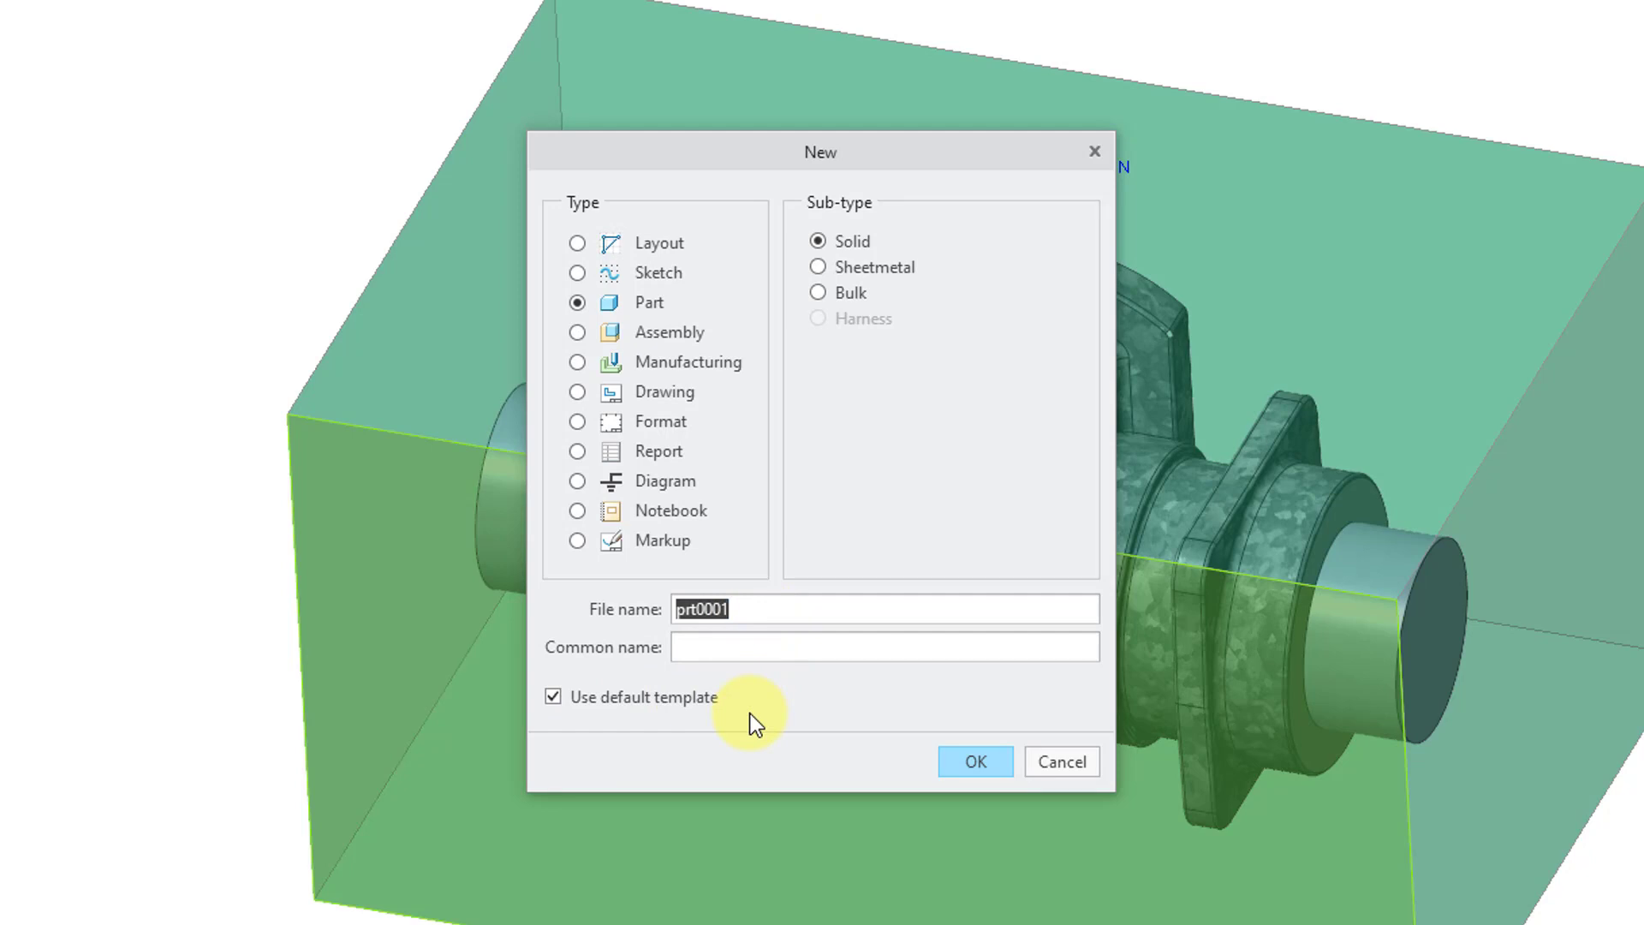
type("sprue_re")
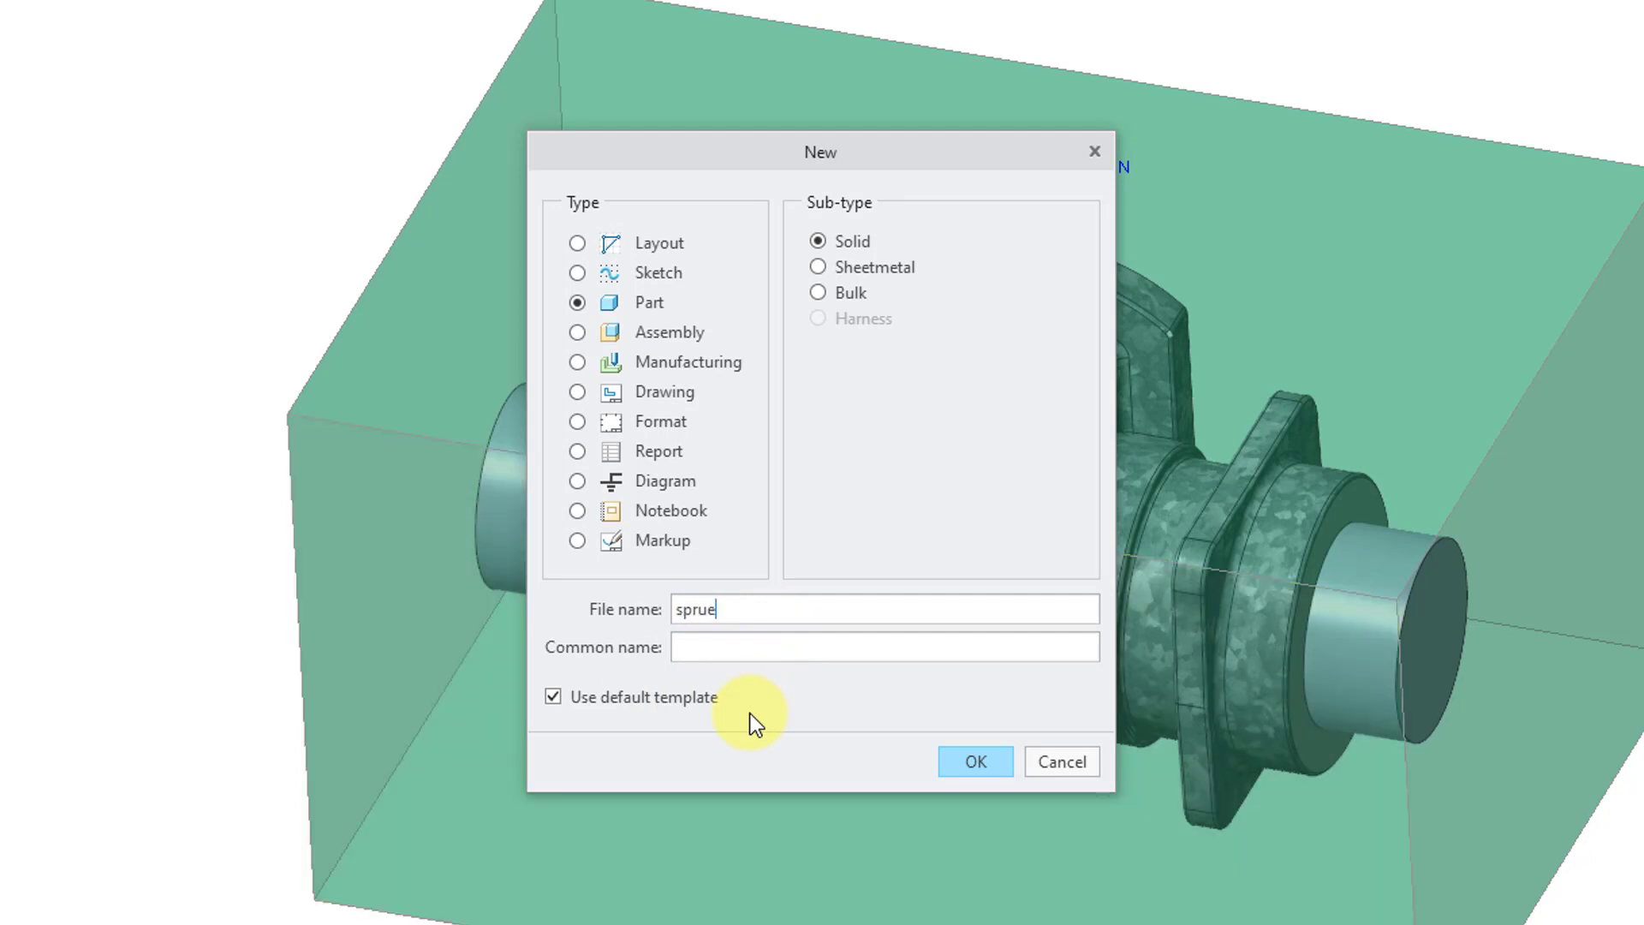
type("ference")
left_click(667, 703)
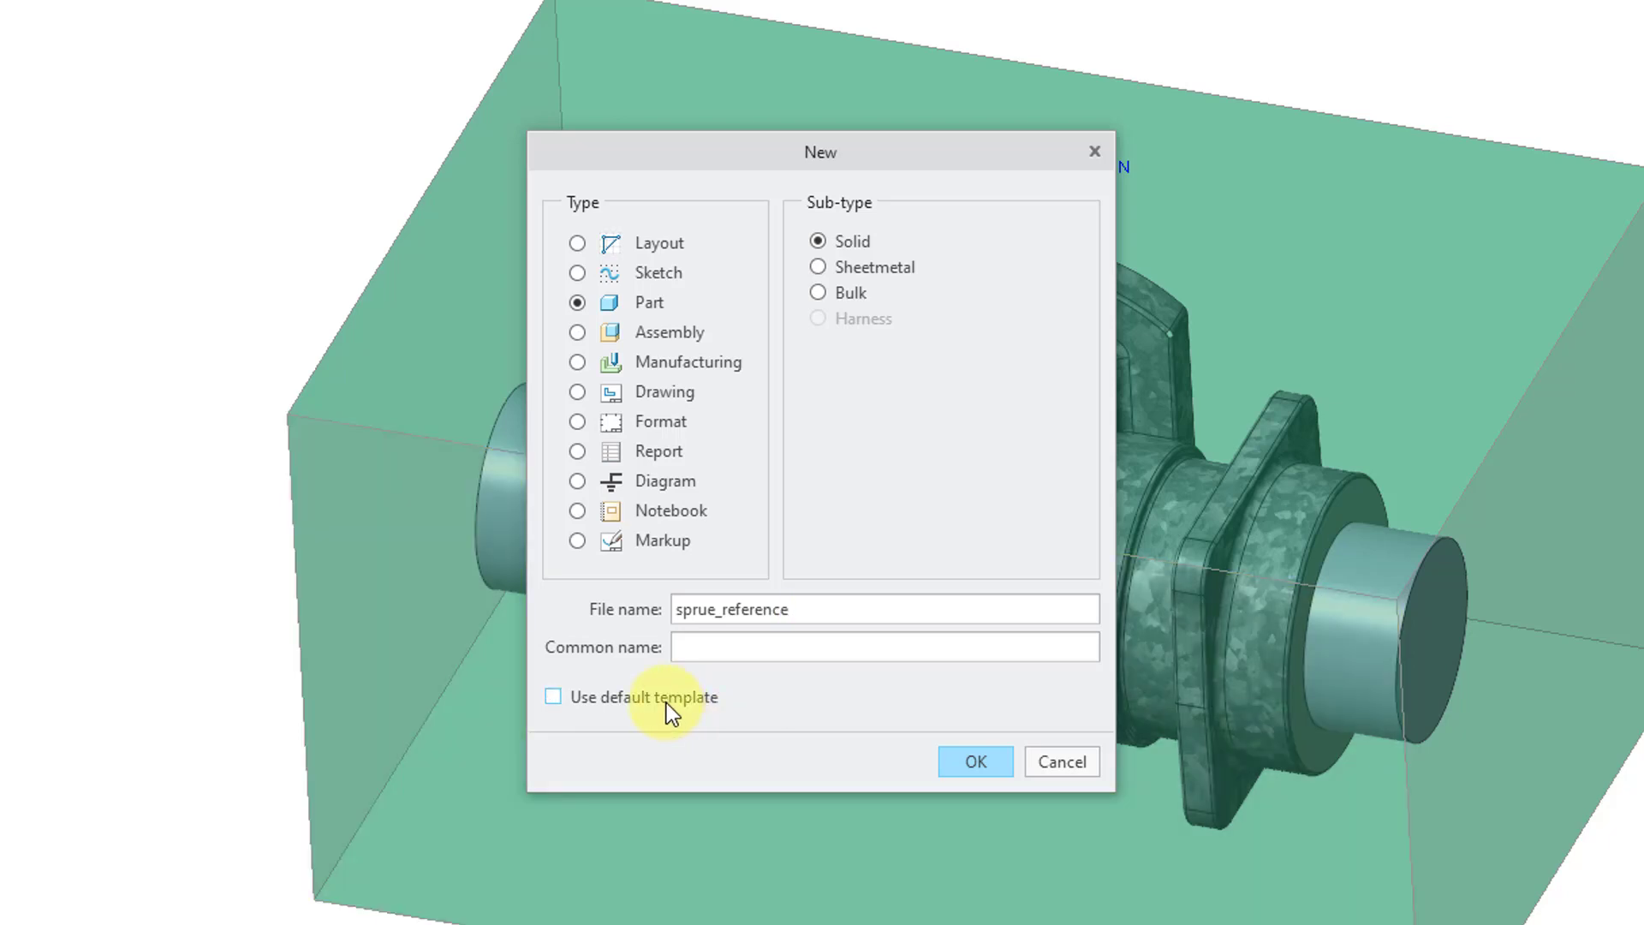
left_click(975, 760)
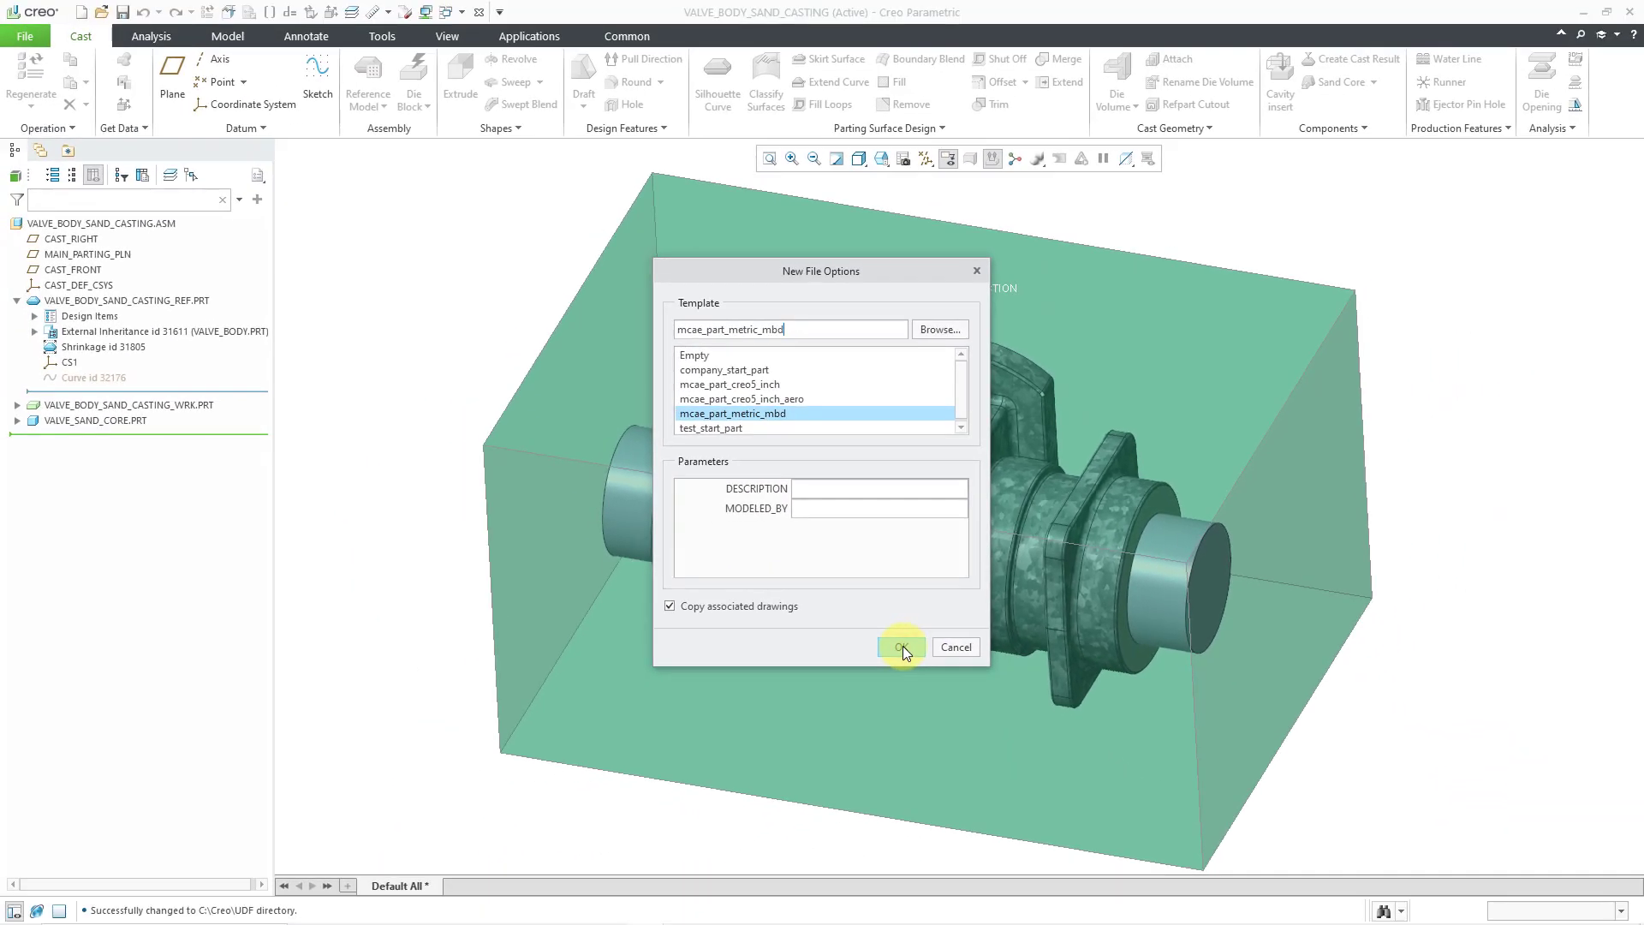
left_click(947, 734)
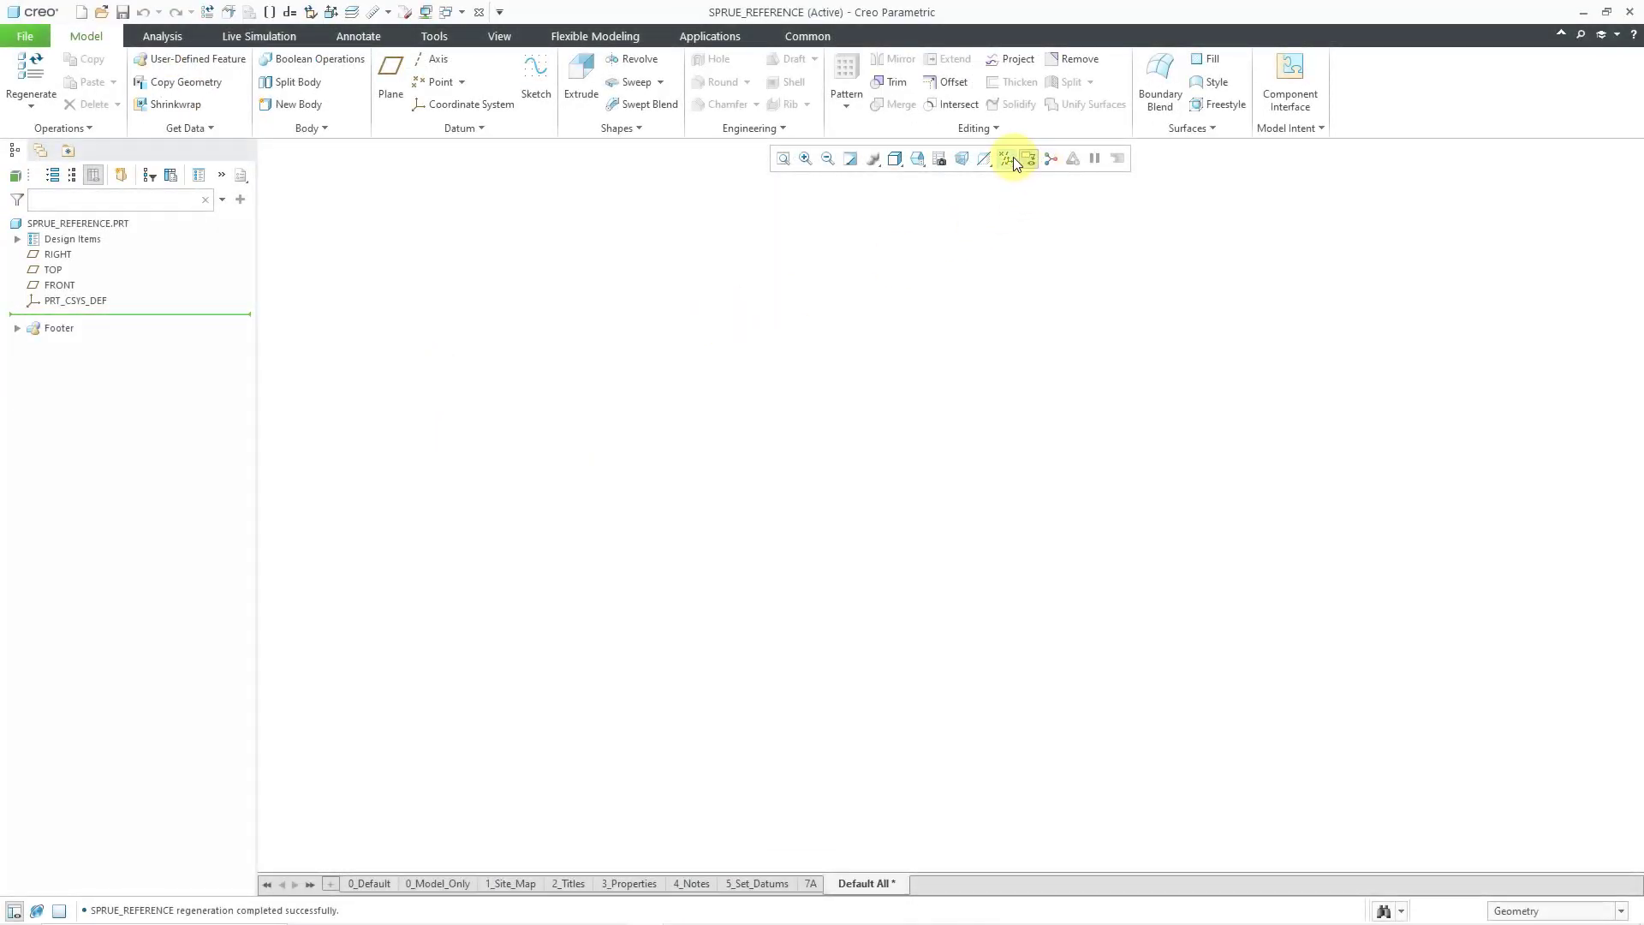
Step: Start a sketch on the FRONT datum plane, viewed straight on with datum planes hidden
left_click(1013, 159)
left_click(1058, 255)
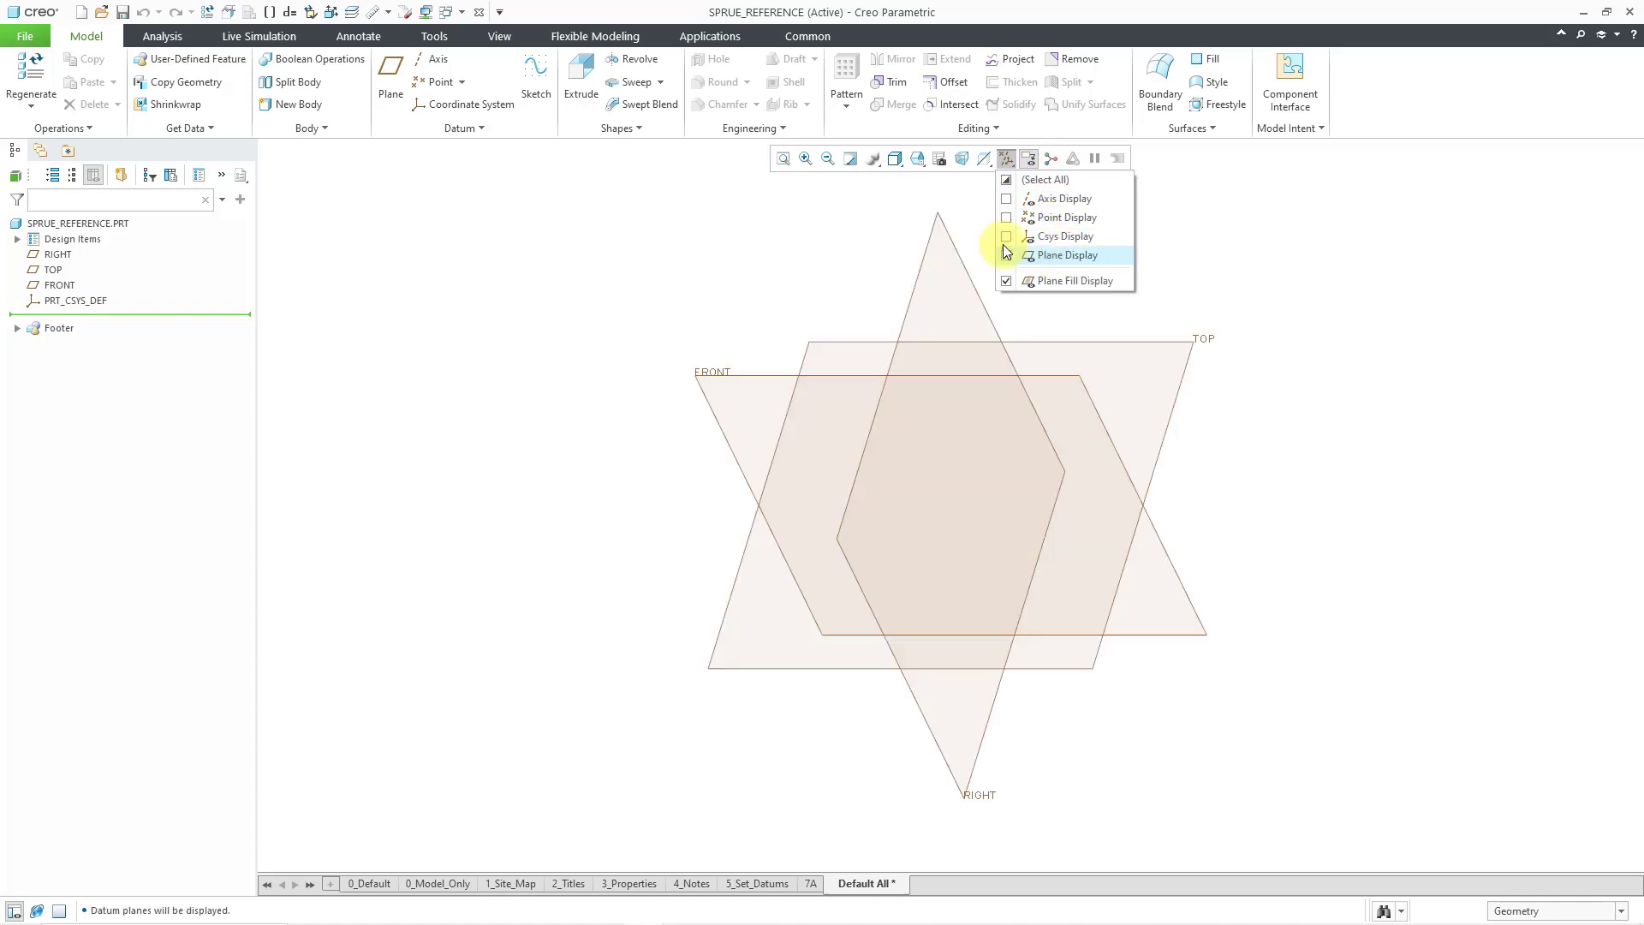
left_click(723, 374)
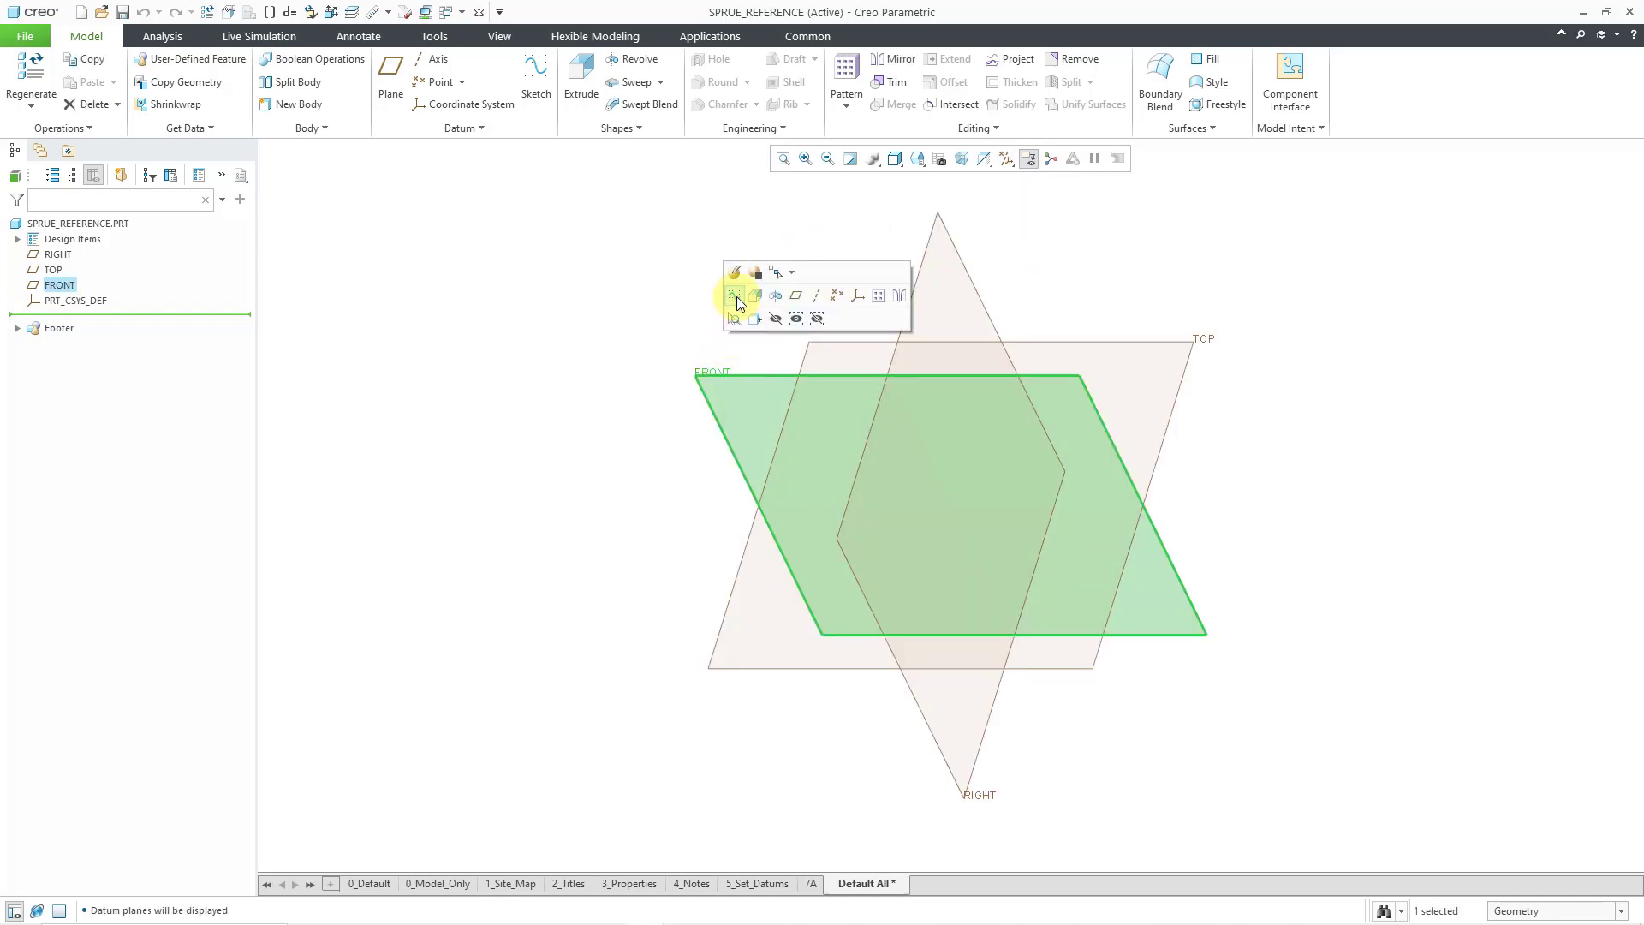
left_click(735, 296)
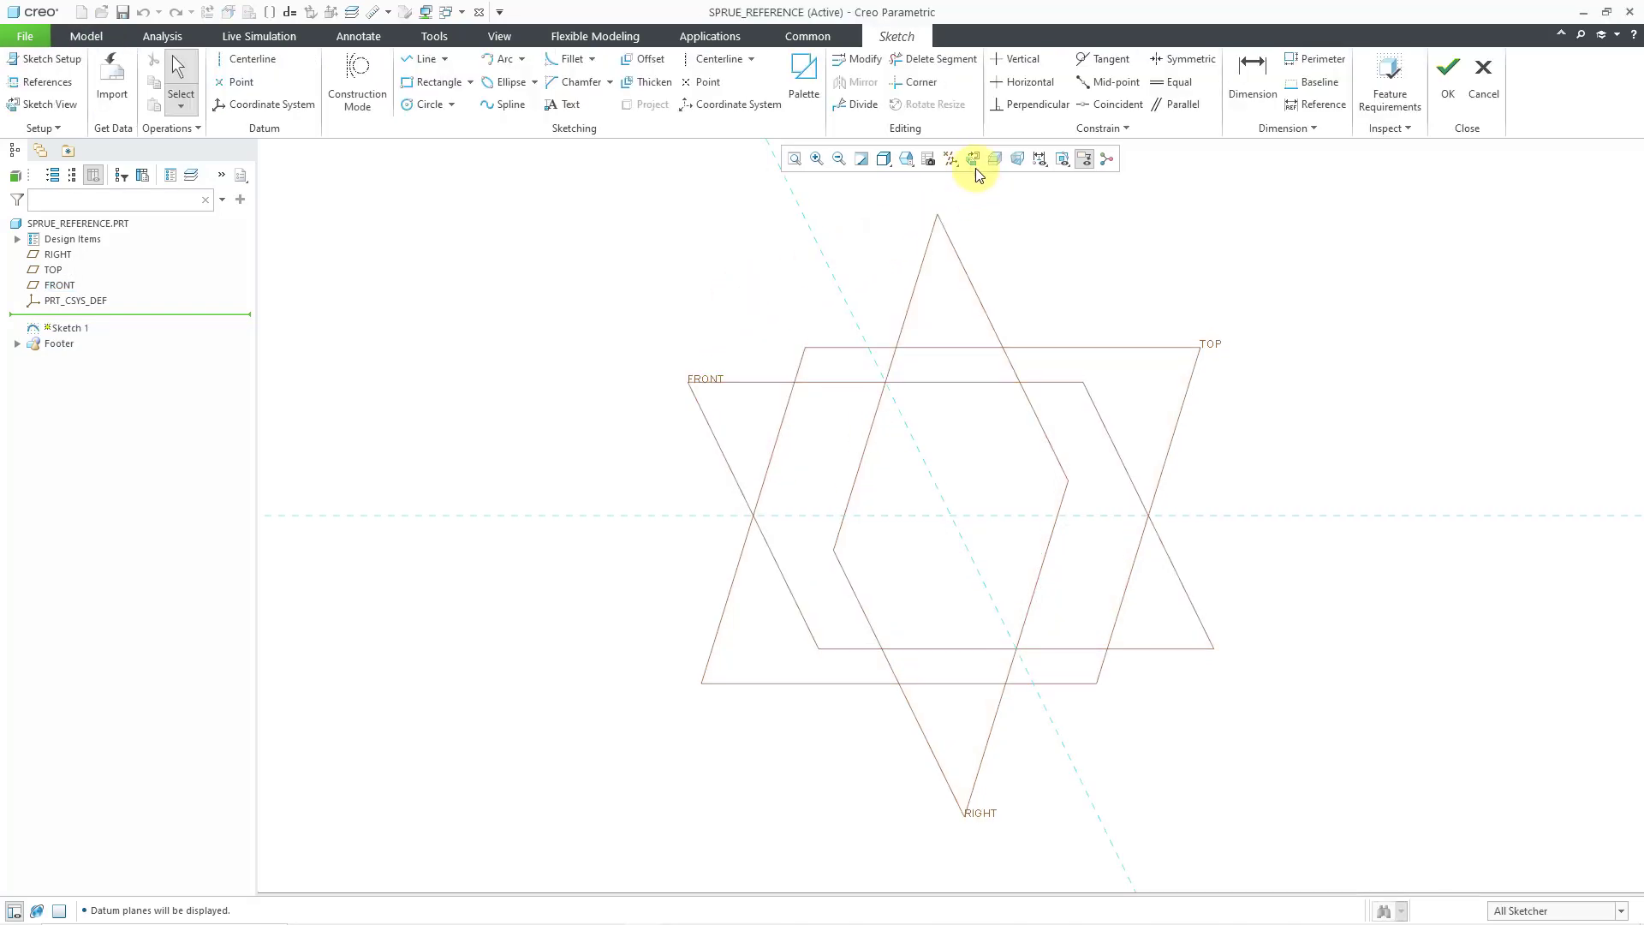
left_click(953, 160)
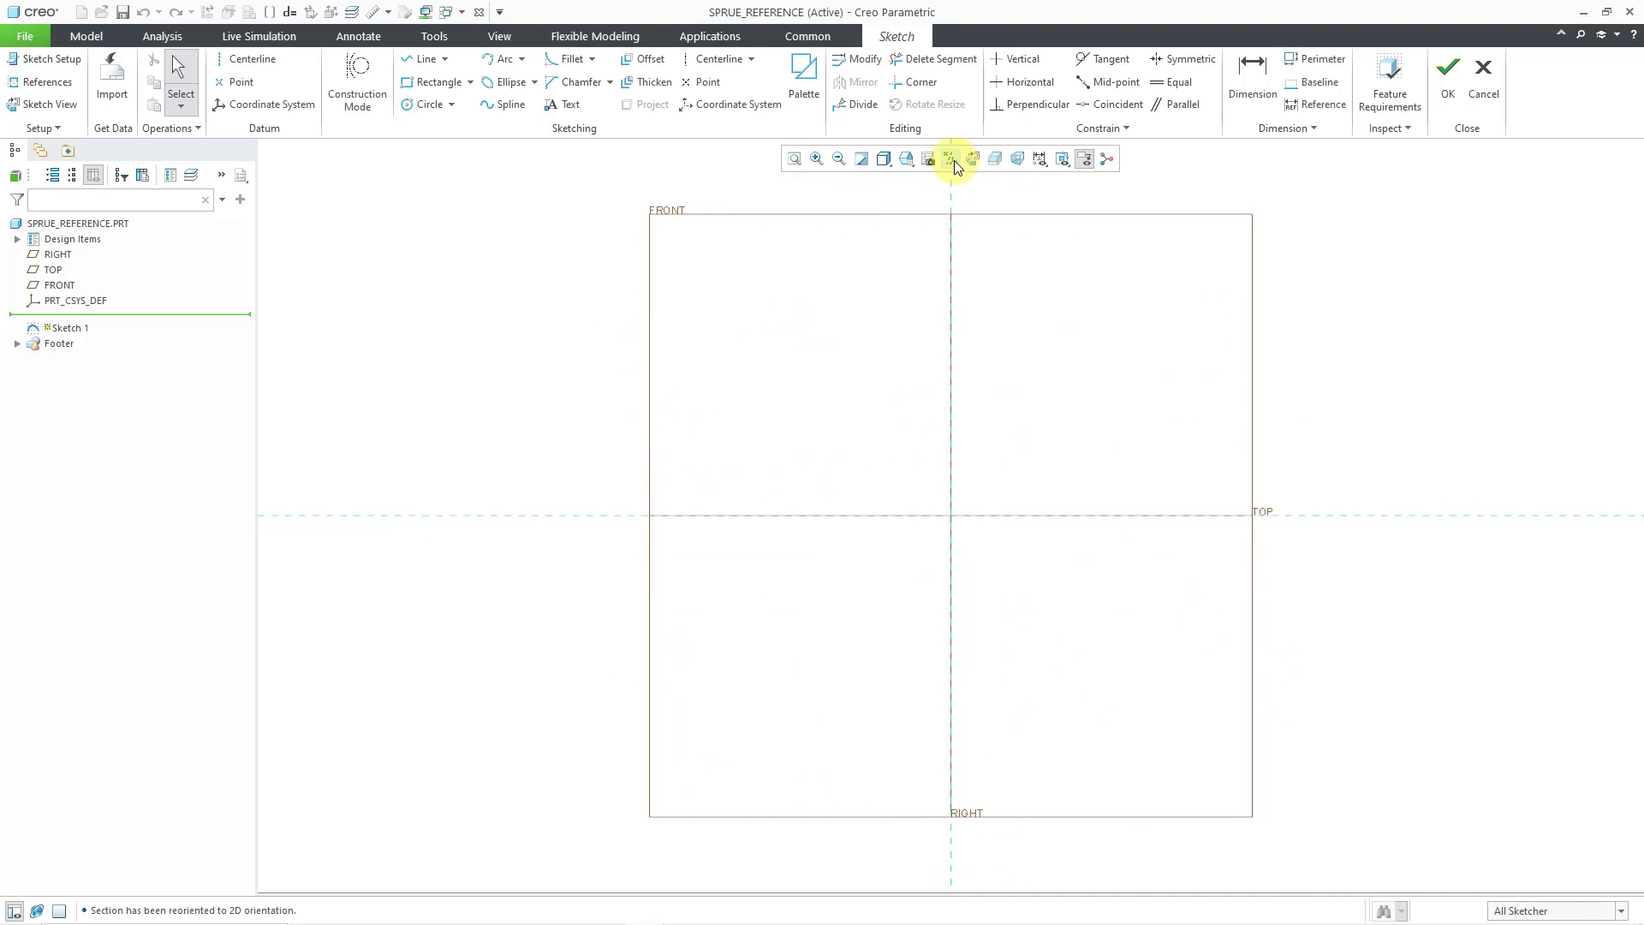
left_click(953, 160)
left_click(994, 253)
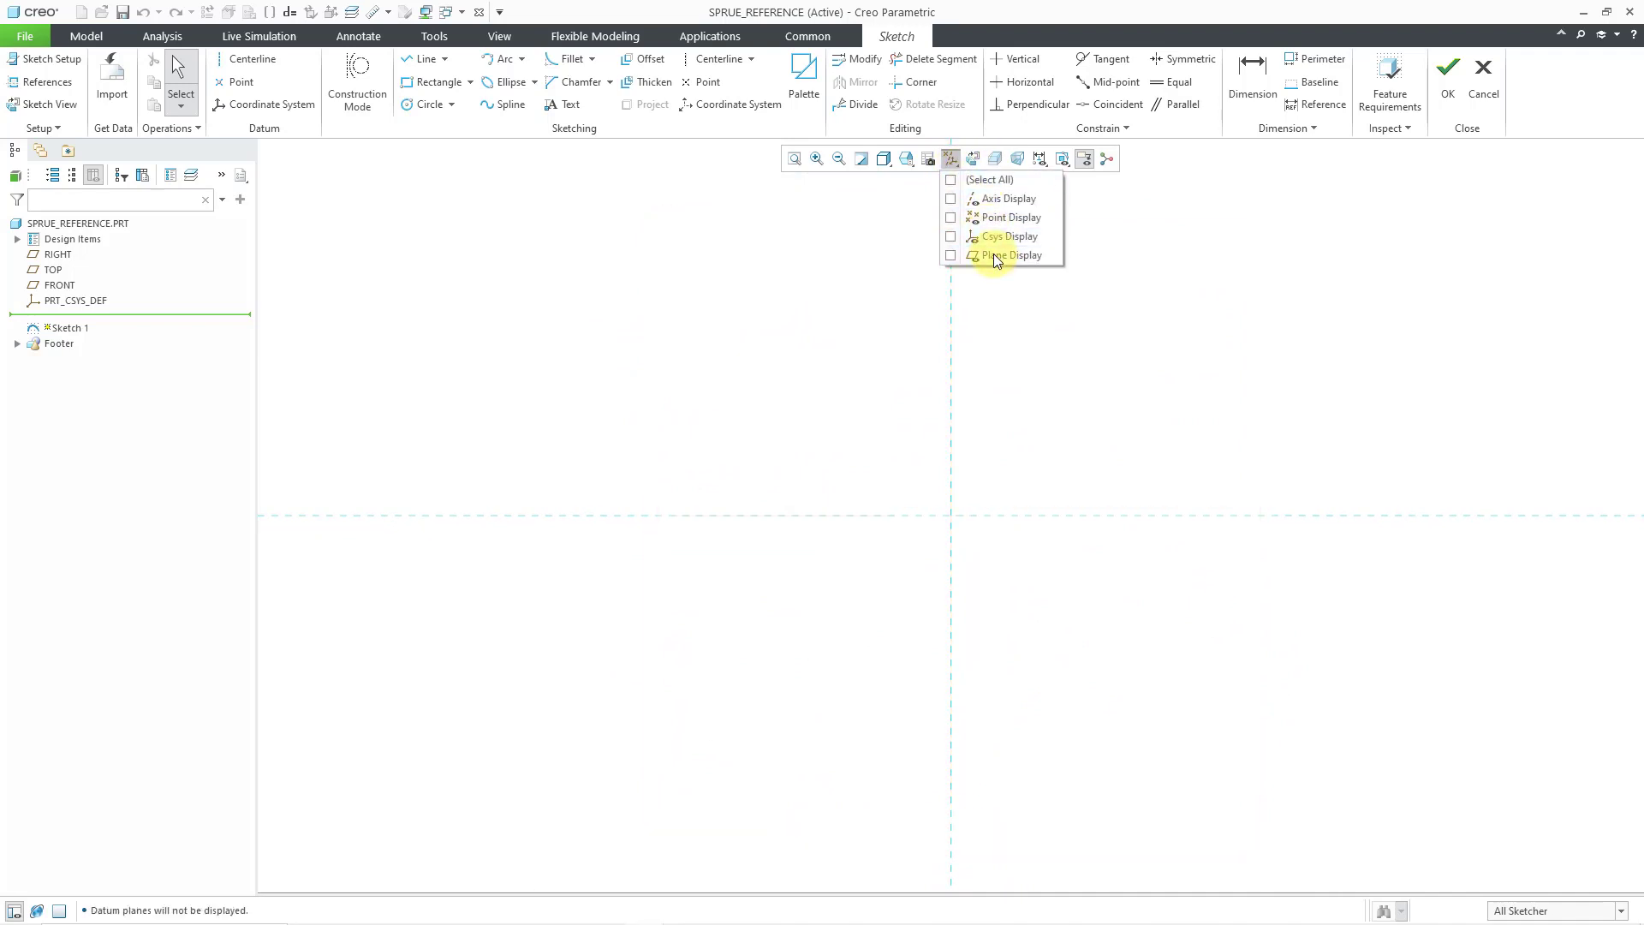
Step: Draw a rectangle from the references' crossing and a vertical centerline
left_click(436, 82)
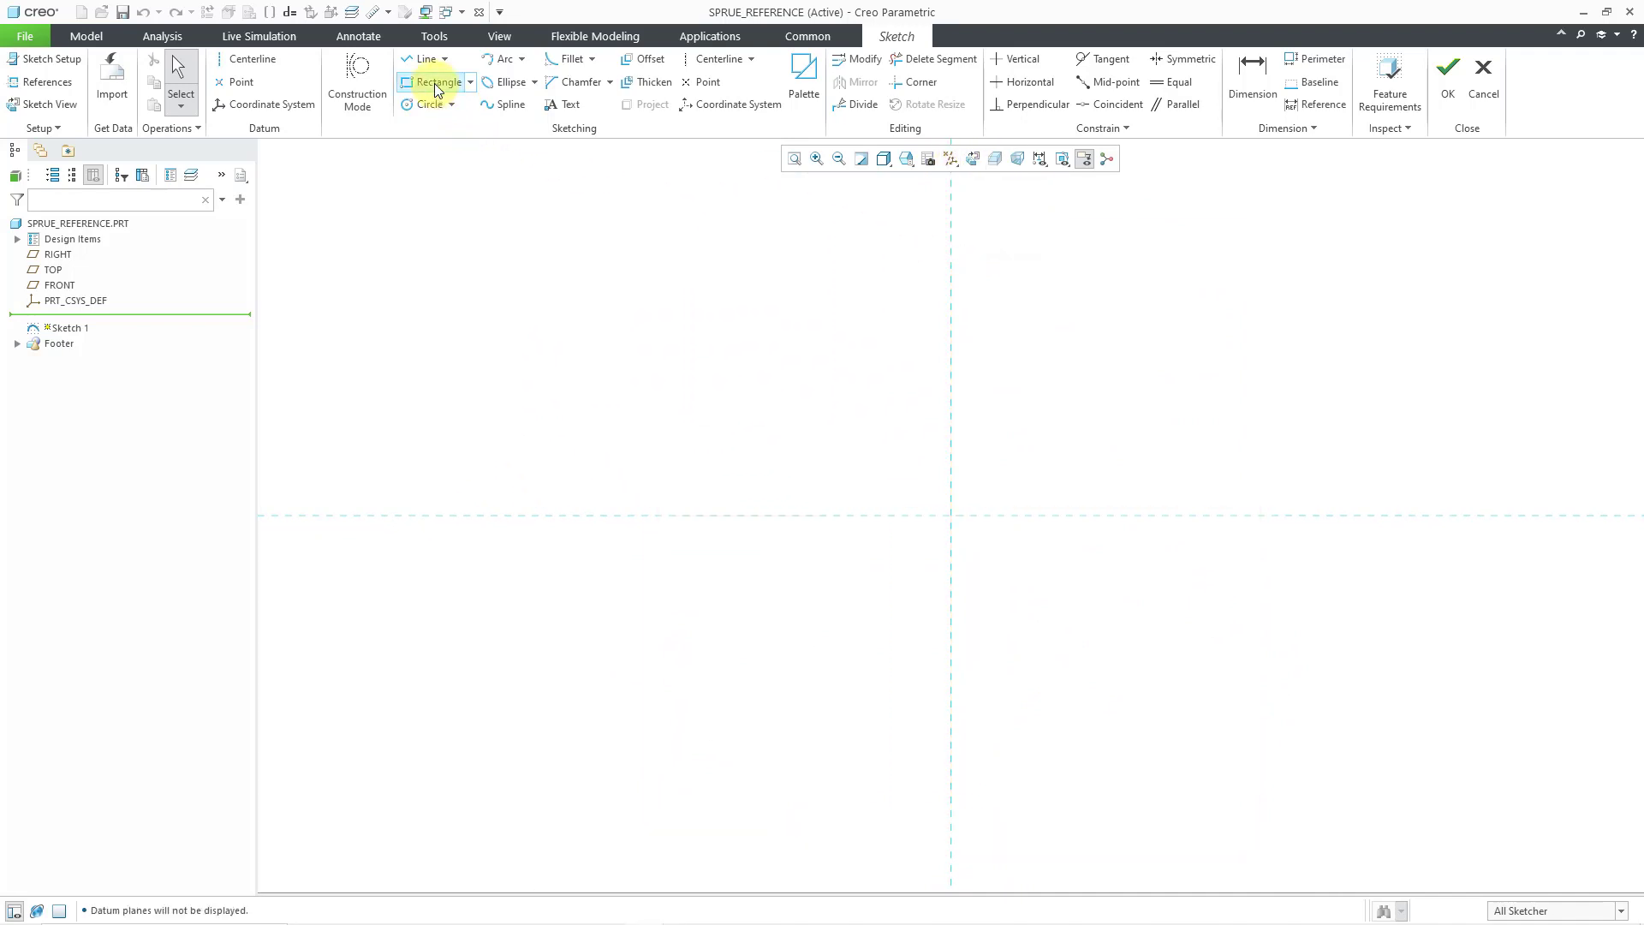
left_click(719, 515)
left_click(1233, 868)
middle_click(1057, 554)
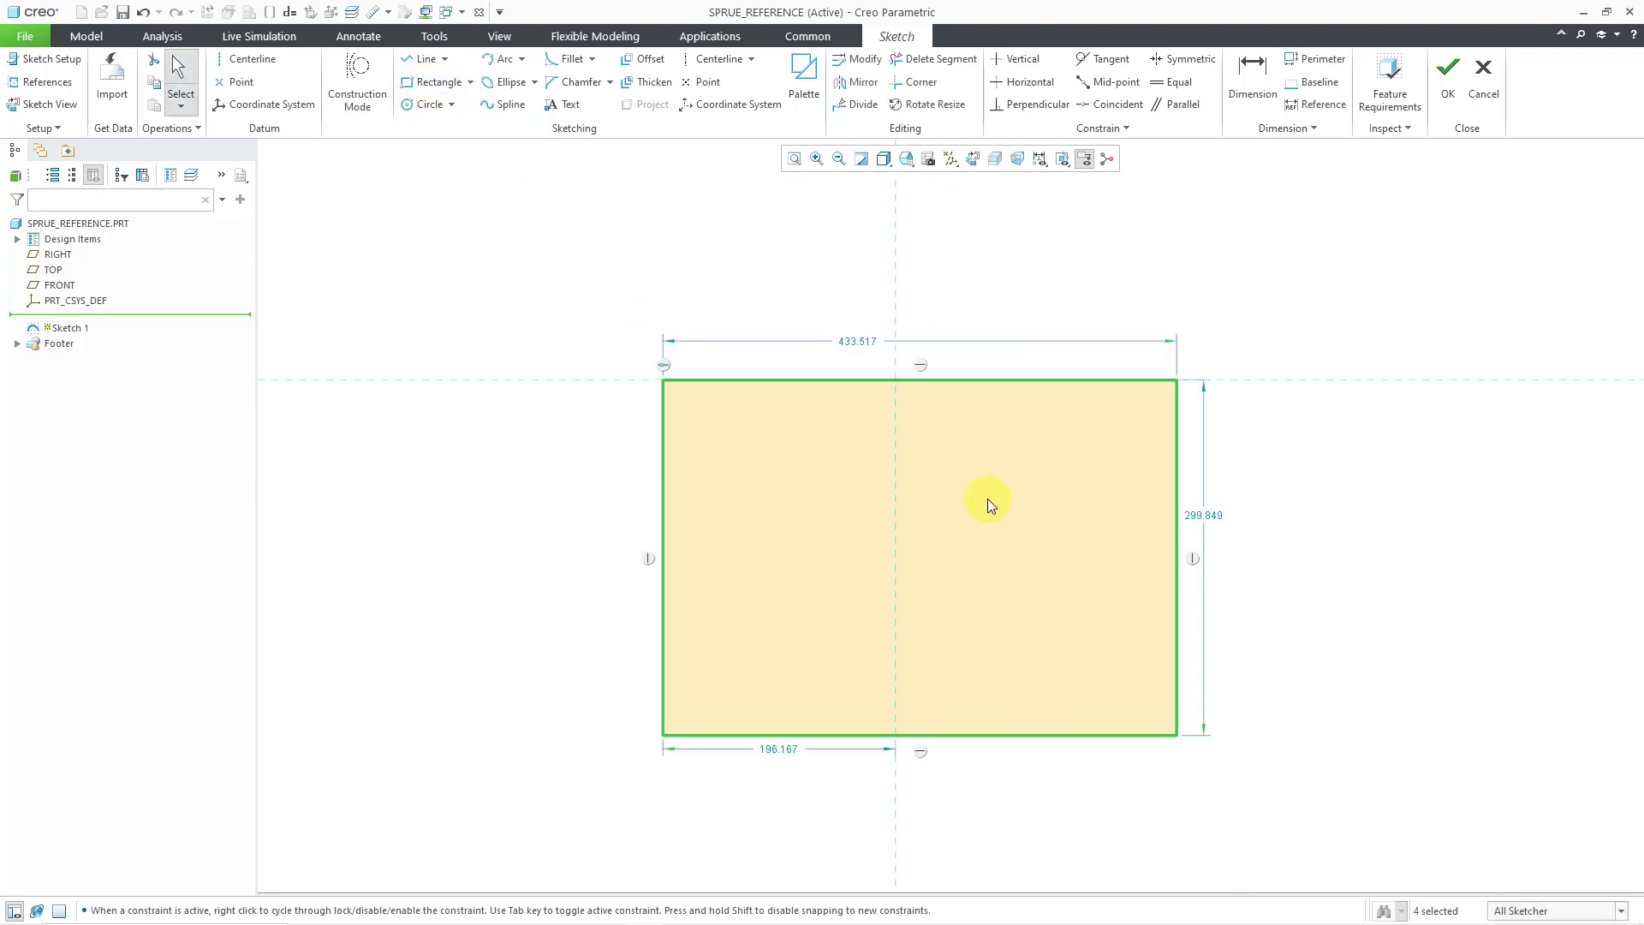
left_click(719, 59)
left_click(896, 257)
left_click(895, 396)
middle_click(966, 287)
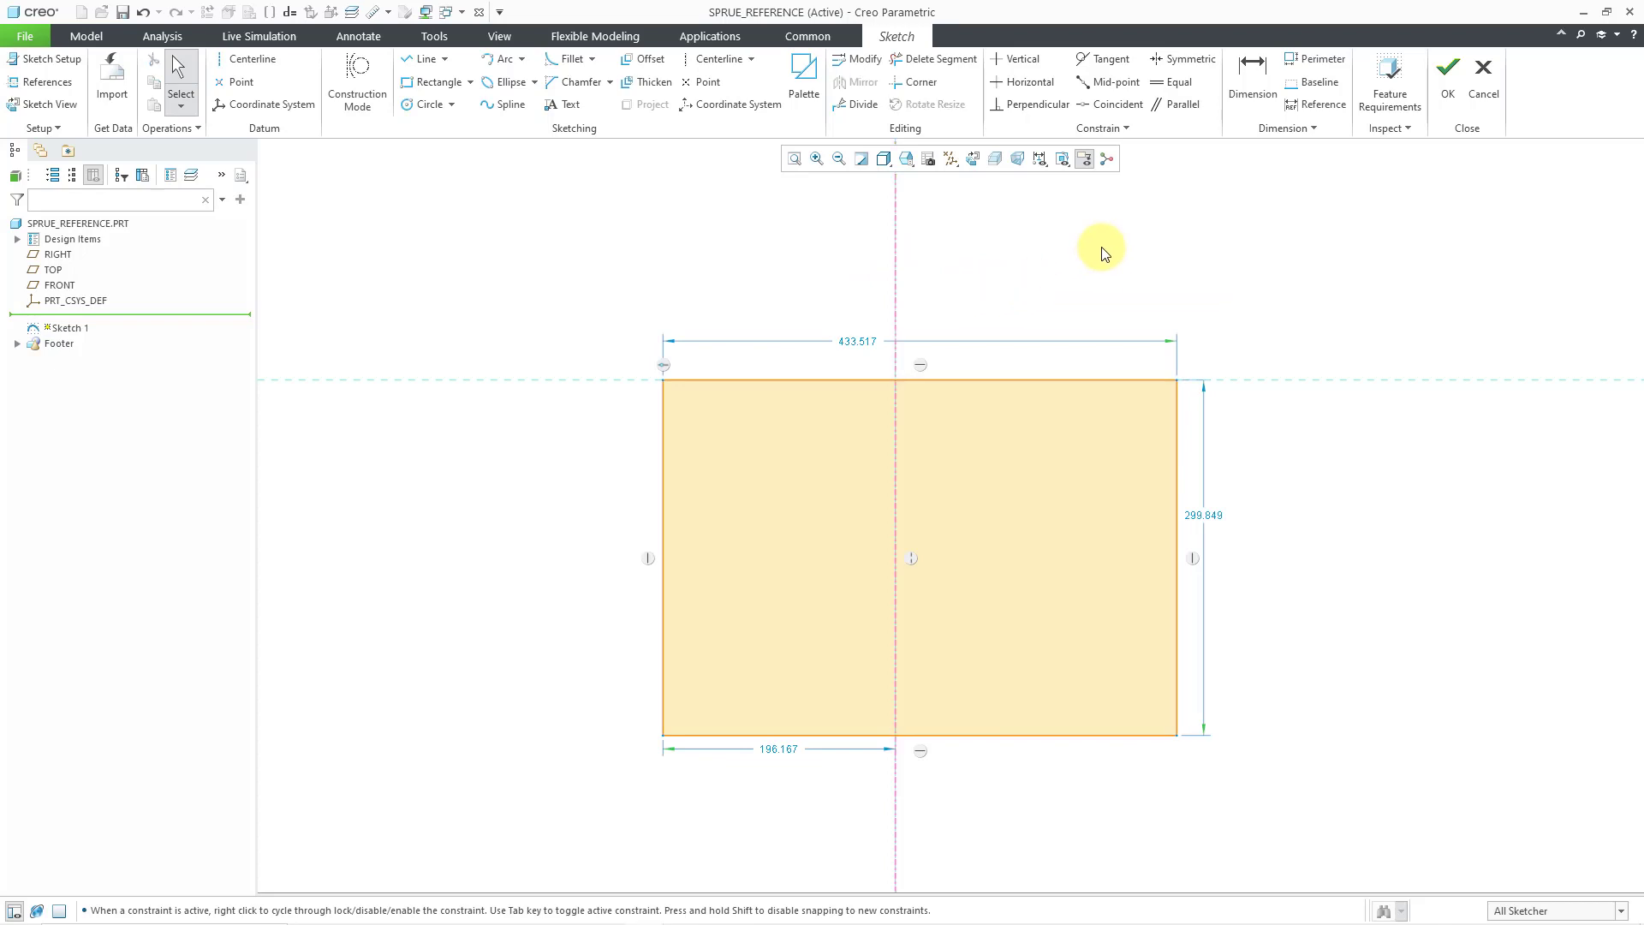
Step: Make the rectangle's corners symmetric about the vertical centerline
left_click(1169, 67)
left_click(895, 240)
left_click(1178, 380)
left_click(664, 380)
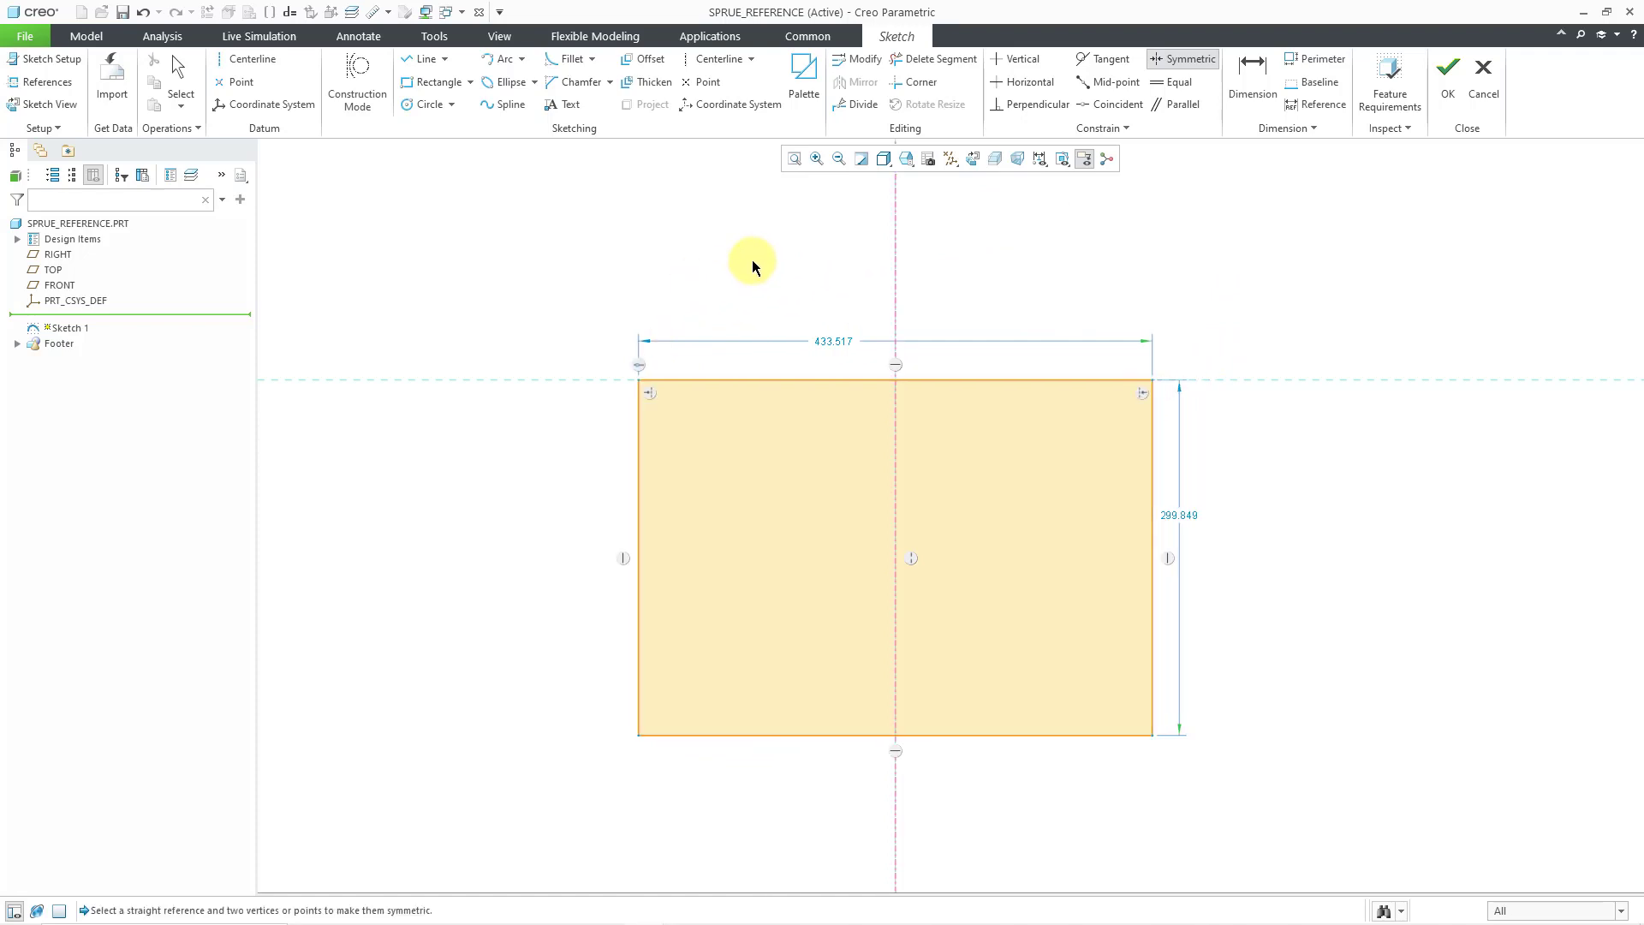
middle_click(752, 259)
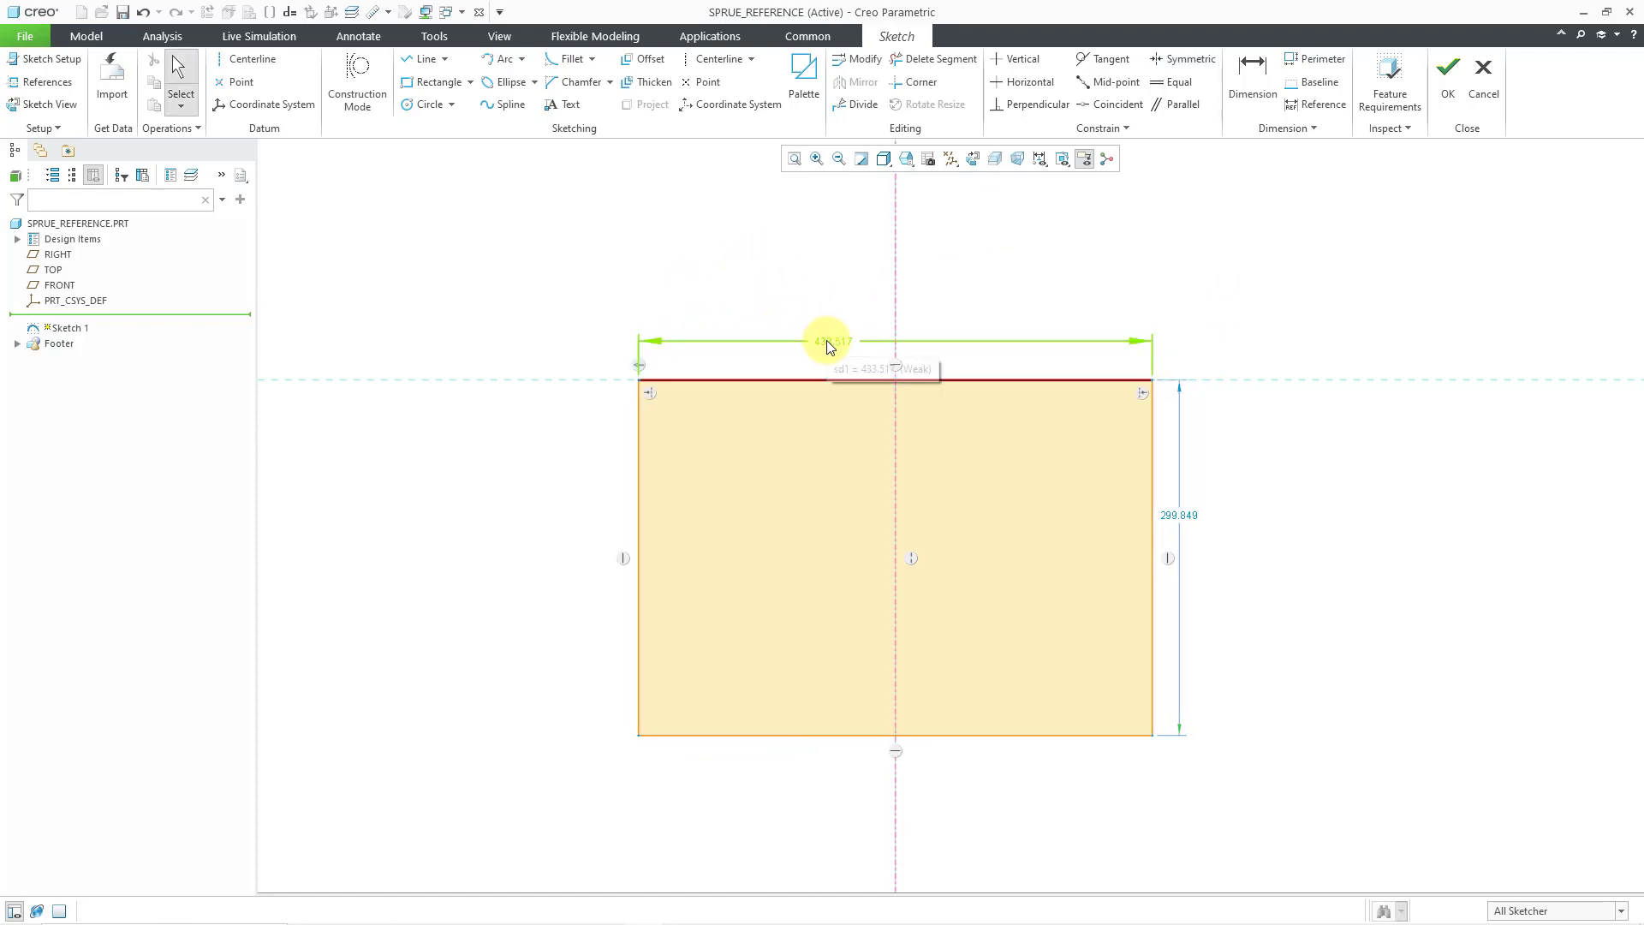
Step: Set the rectangle's height to 300 and its width to 200
left_click(1199, 520)
double_click(1197, 517)
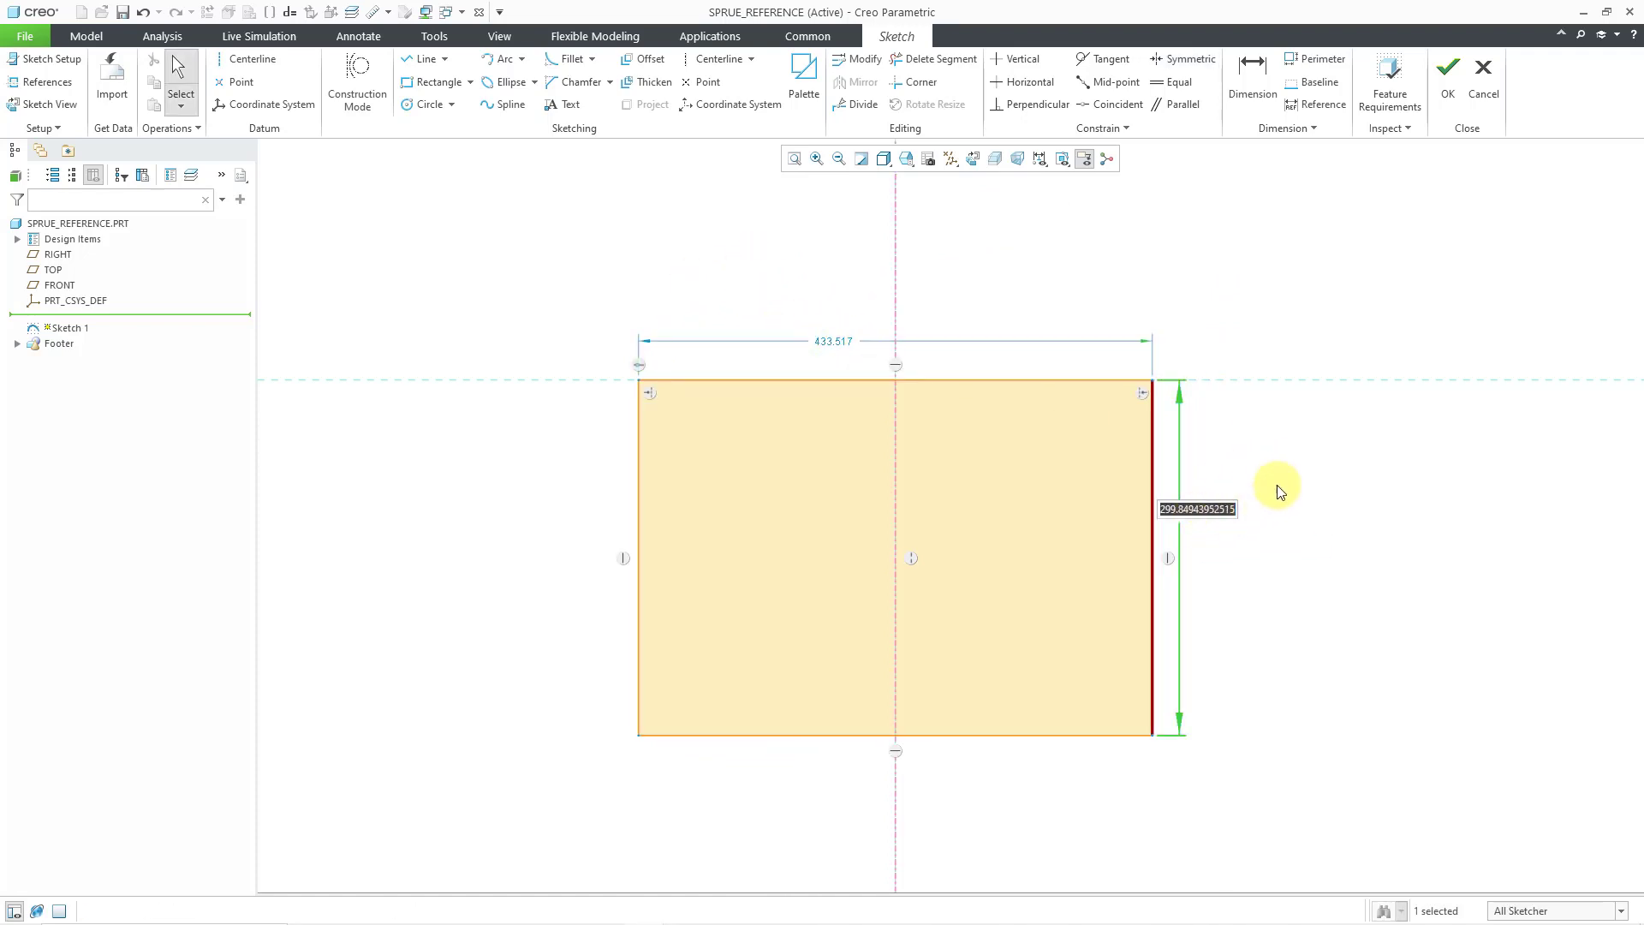
type("300")
key("Return")
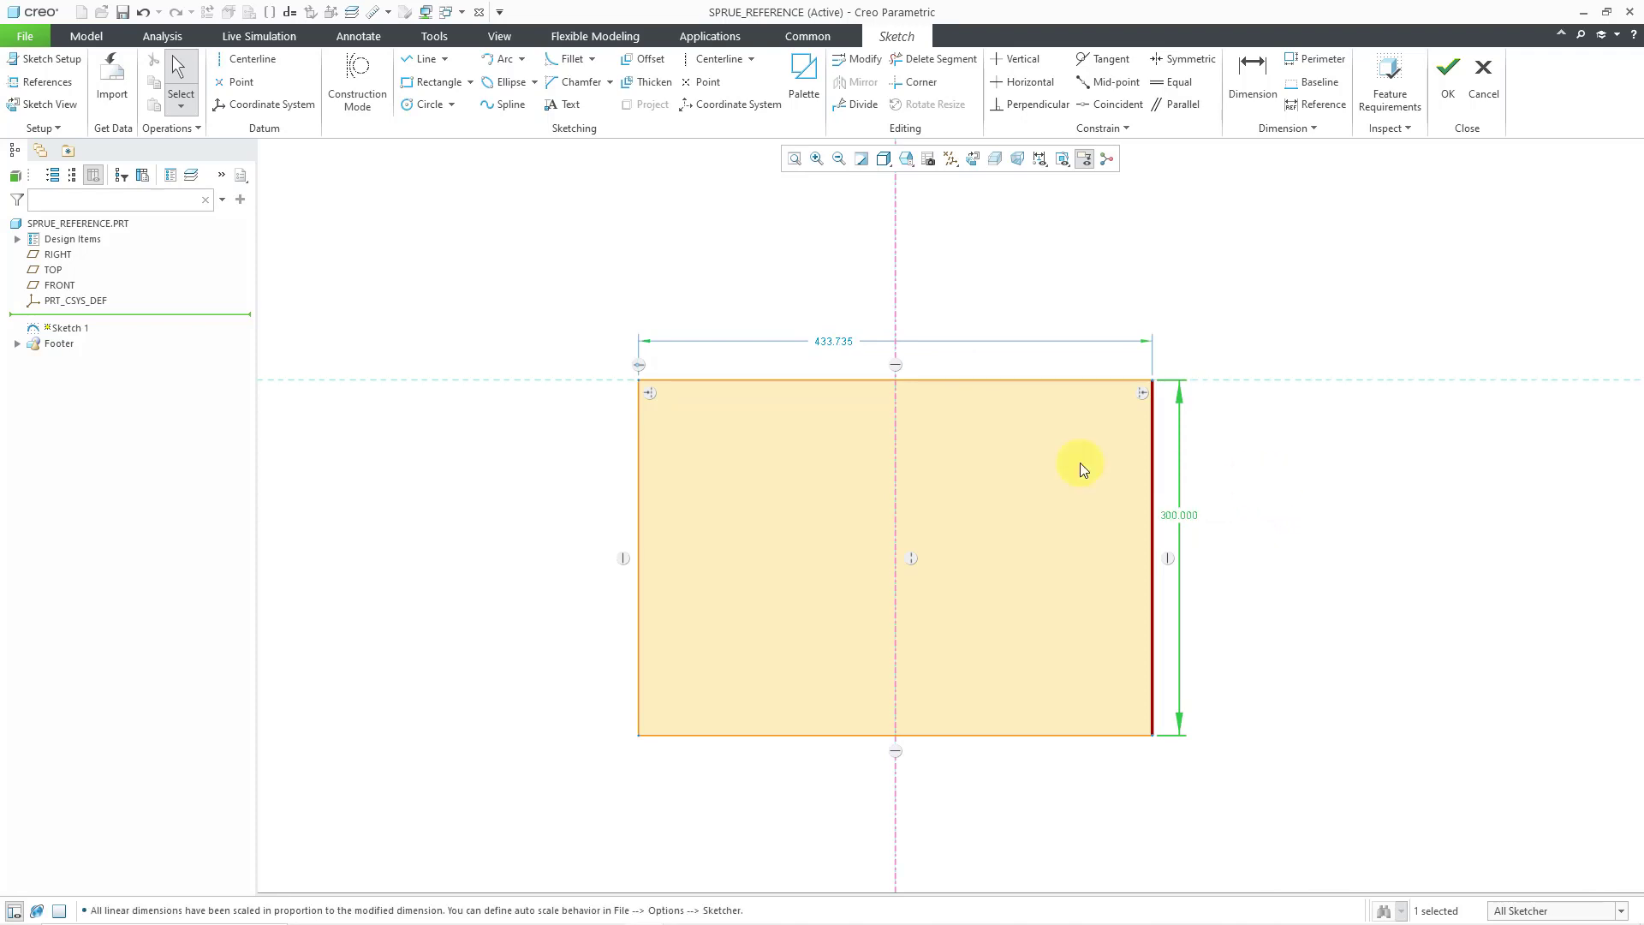
double_click(835, 341)
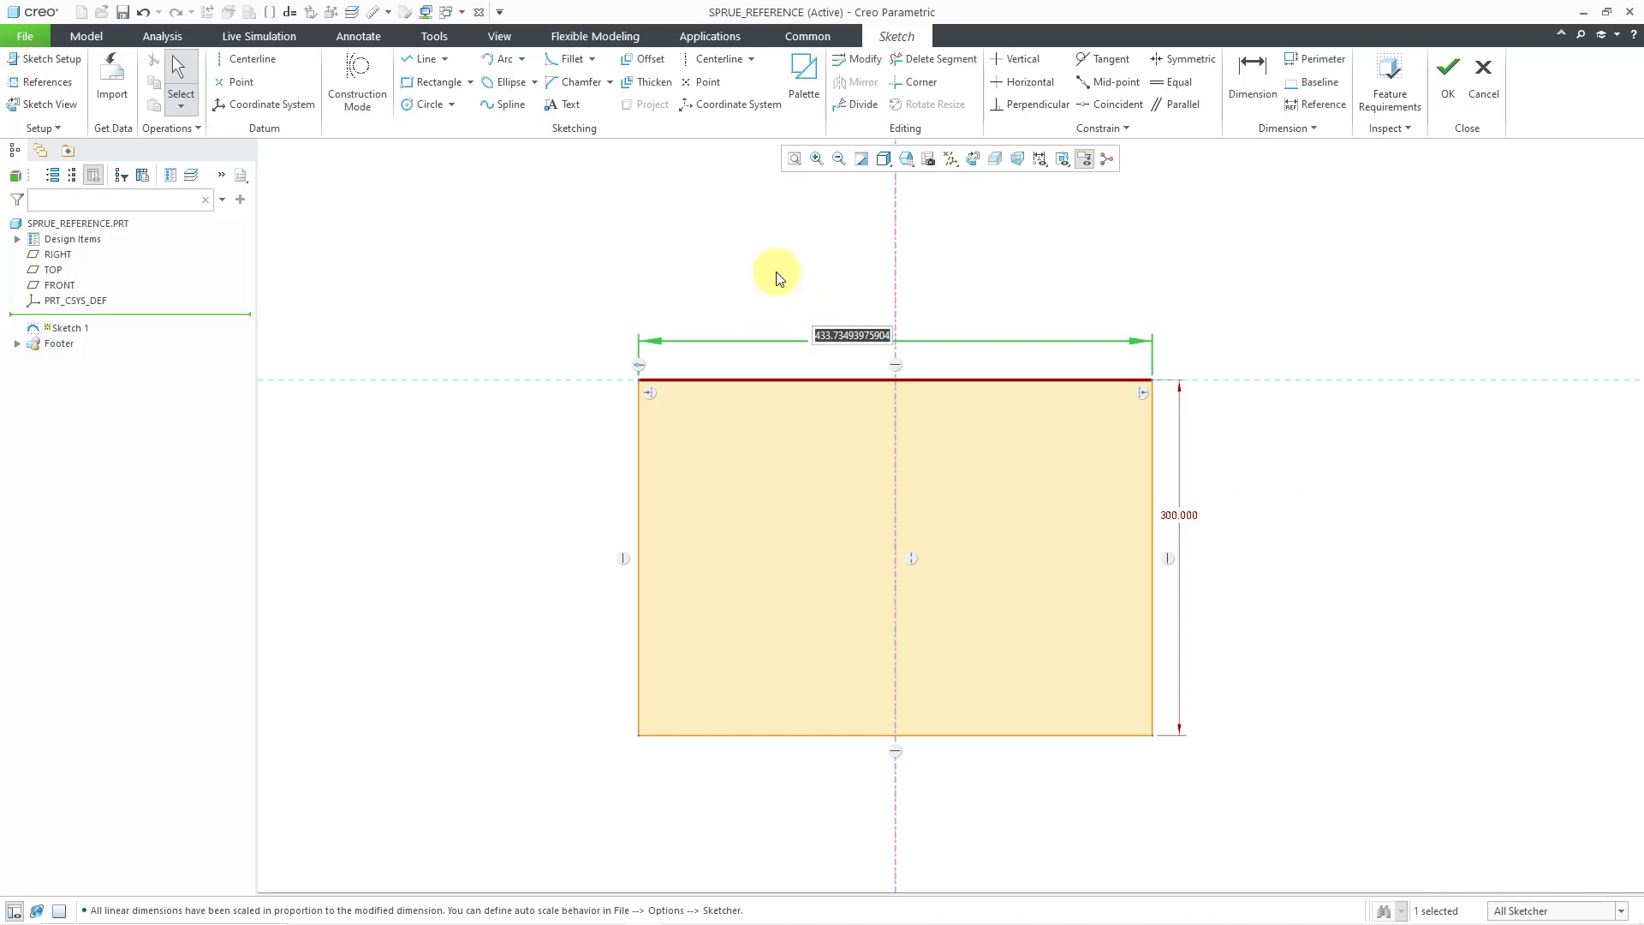
type("200")
key("Return")
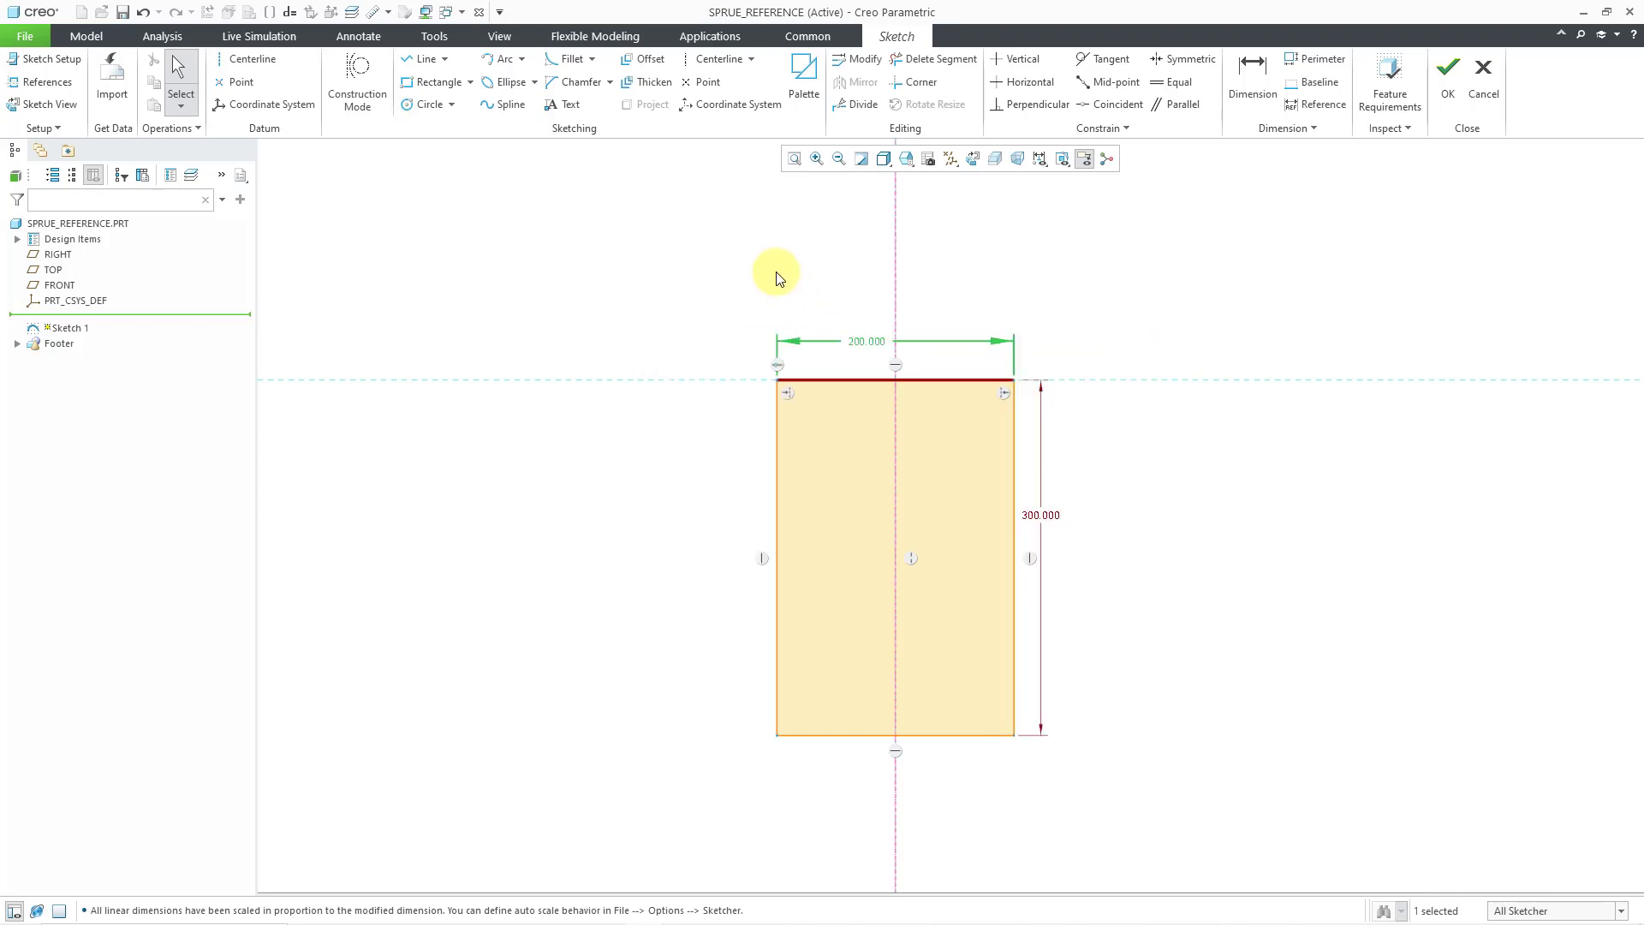
Step: Finish the sketch and extrude it into a 200-deep block
left_click(1450, 85)
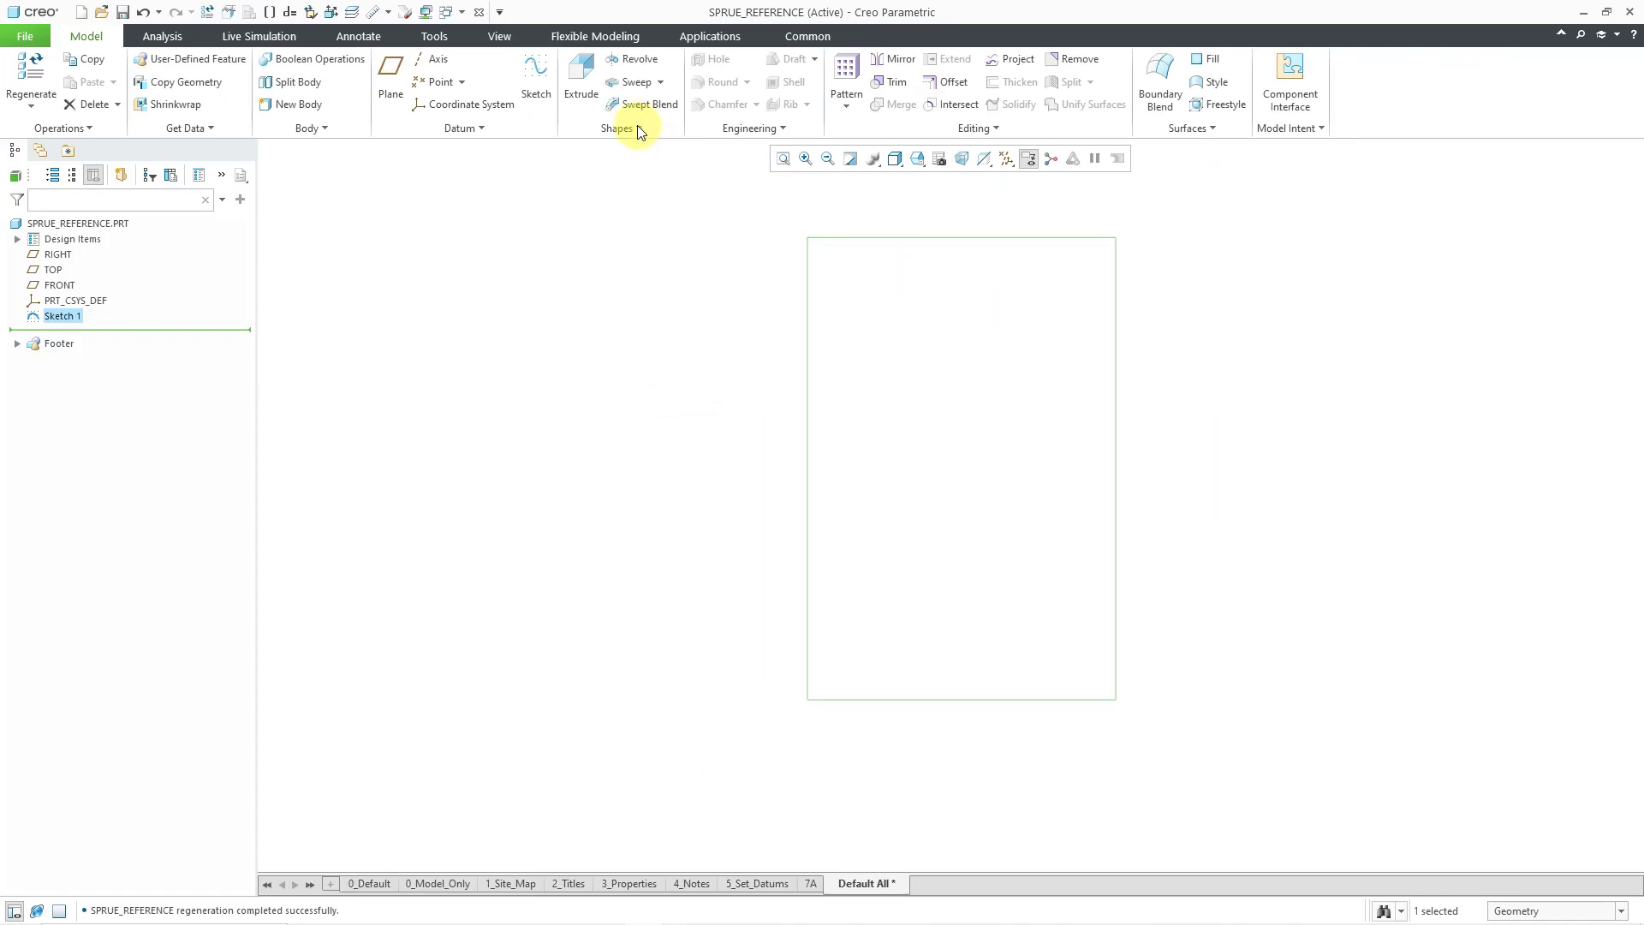
left_click(580, 82)
middle_click_drag(957, 334, 1028, 394)
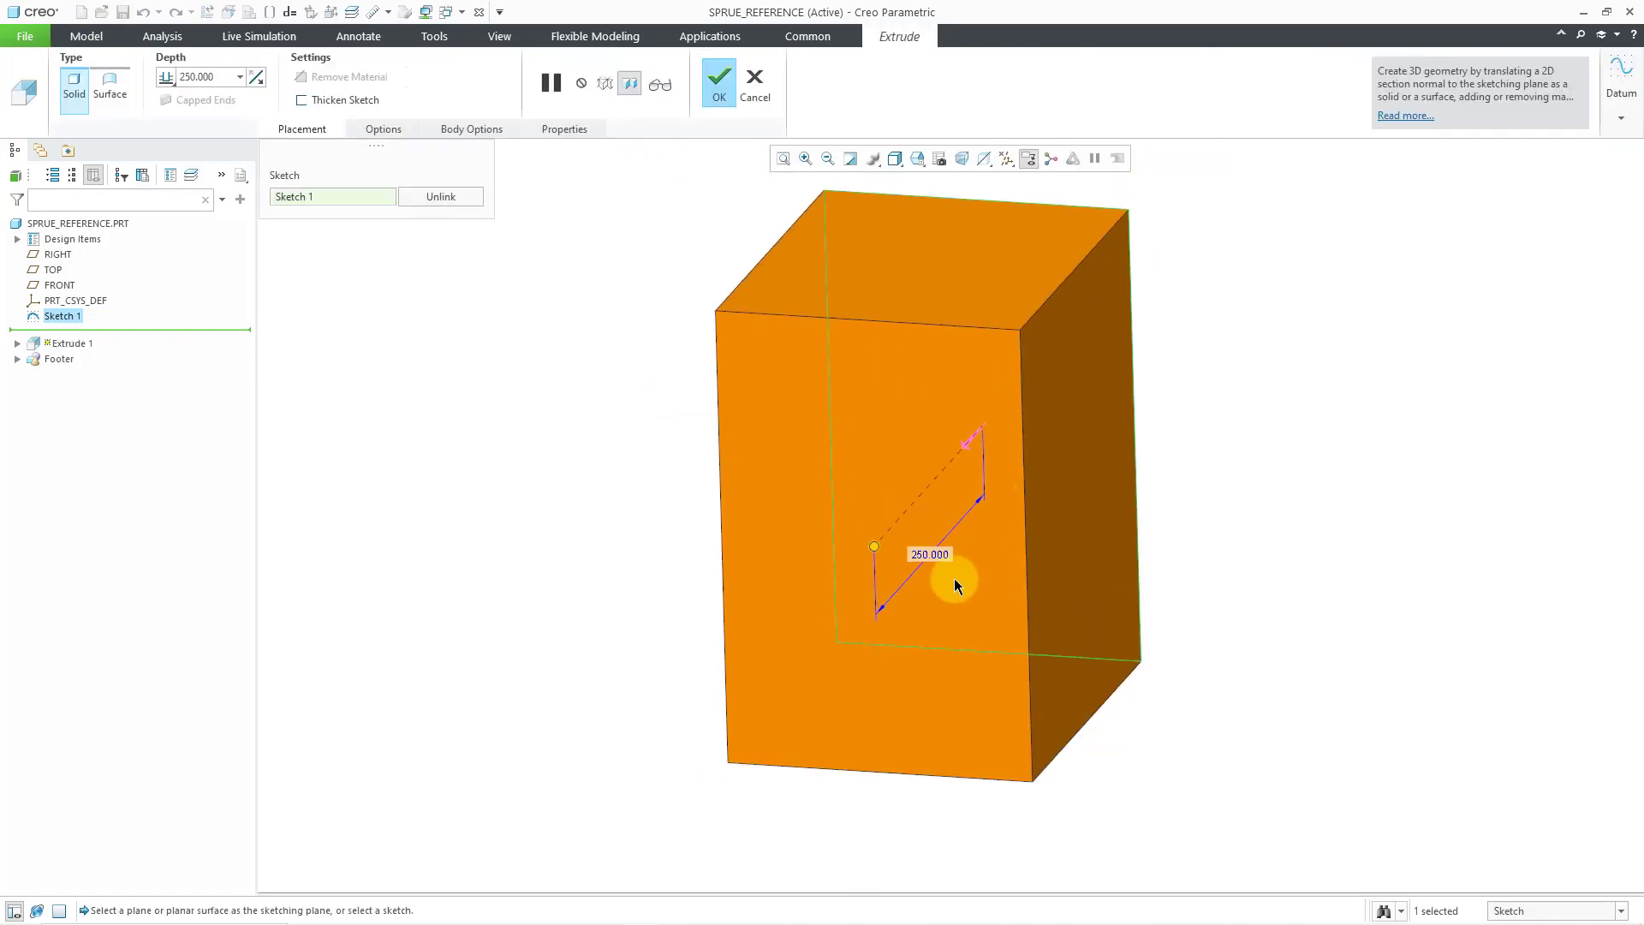
double_click(929, 555)
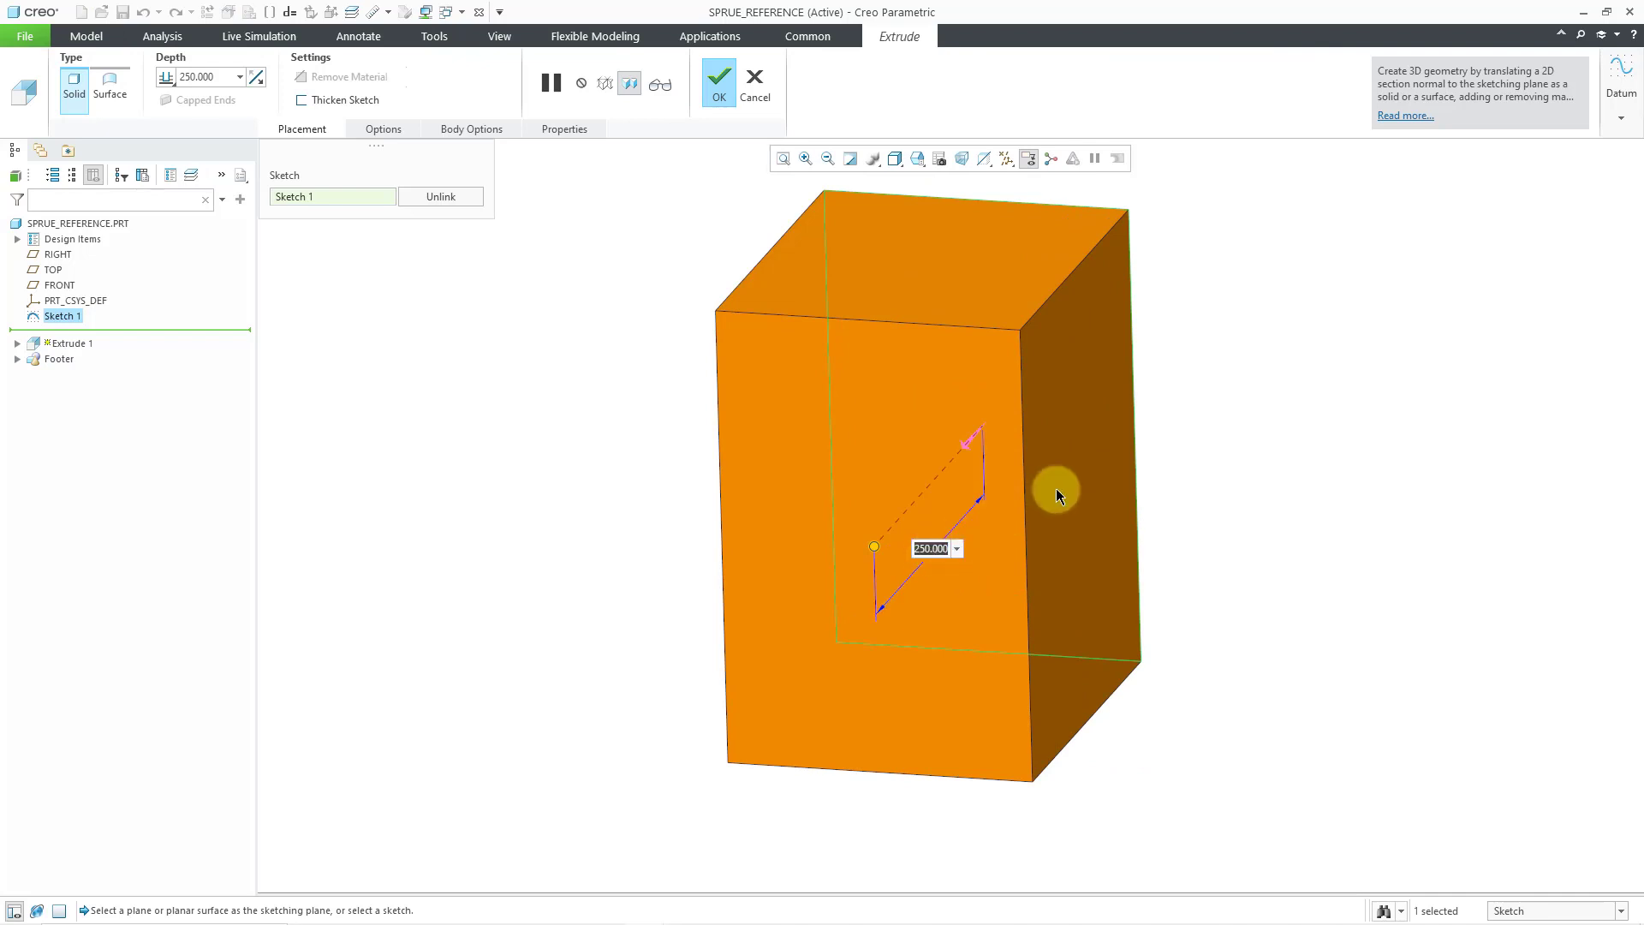
type("2")
key("Return")
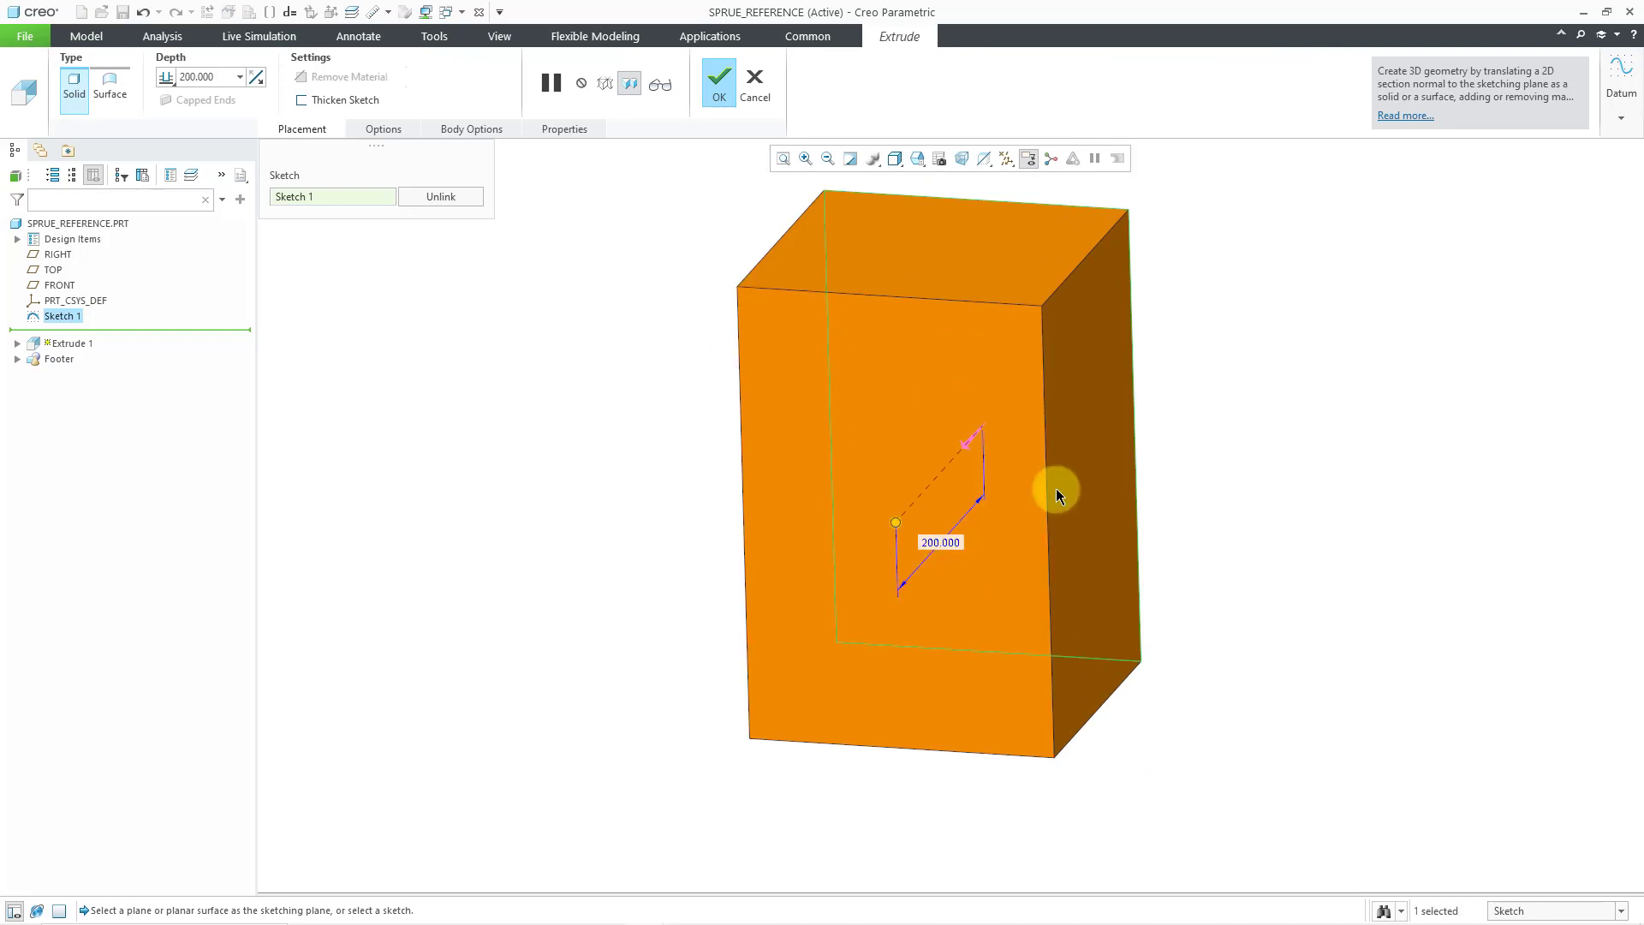
left_click(720, 86)
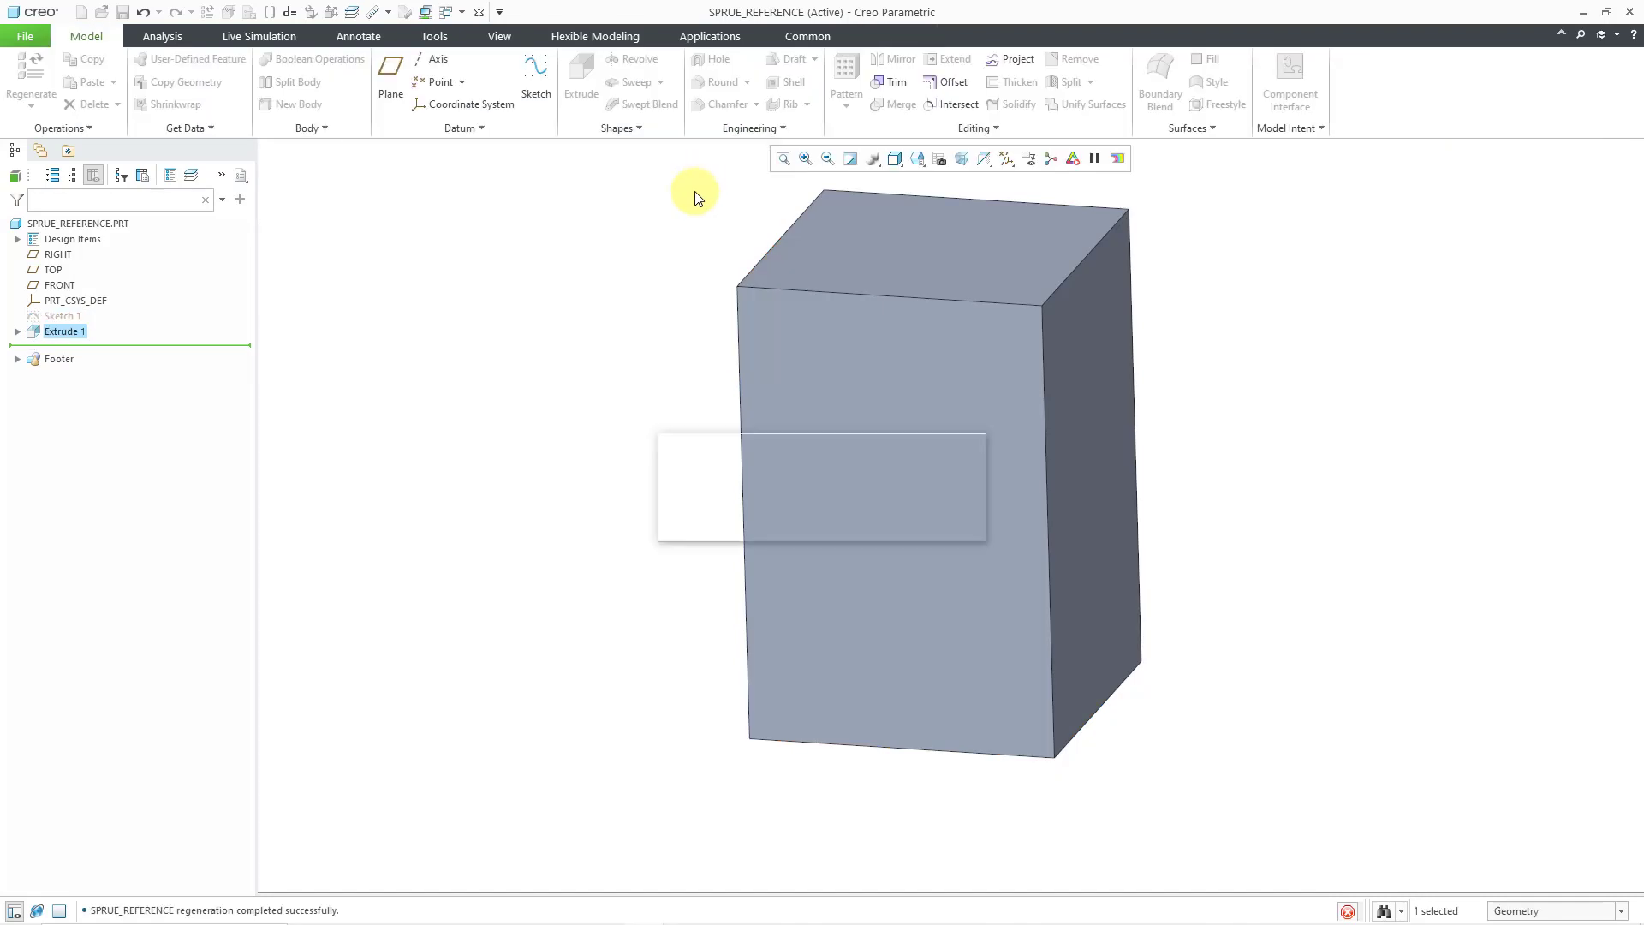
left_click(666, 248)
middle_click_drag(679, 254, 661, 304, "shift")
Step: Redefine Extrude 1 so its depth extends symmetrically about the sketch plane
left_click(57, 338)
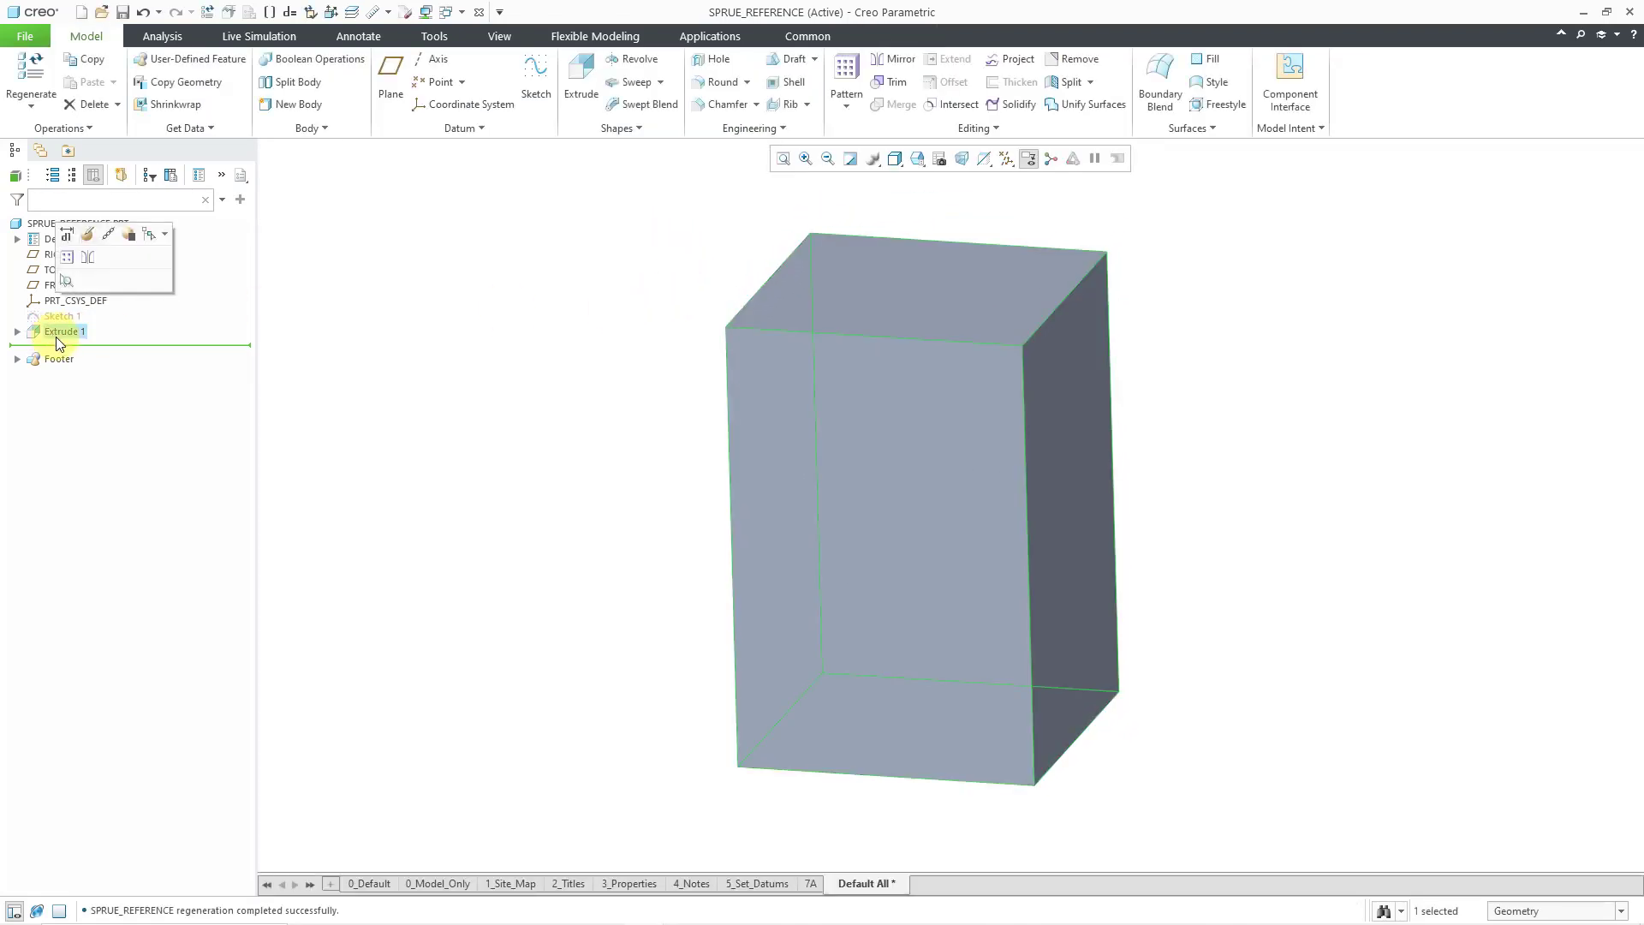
left_click(86, 237)
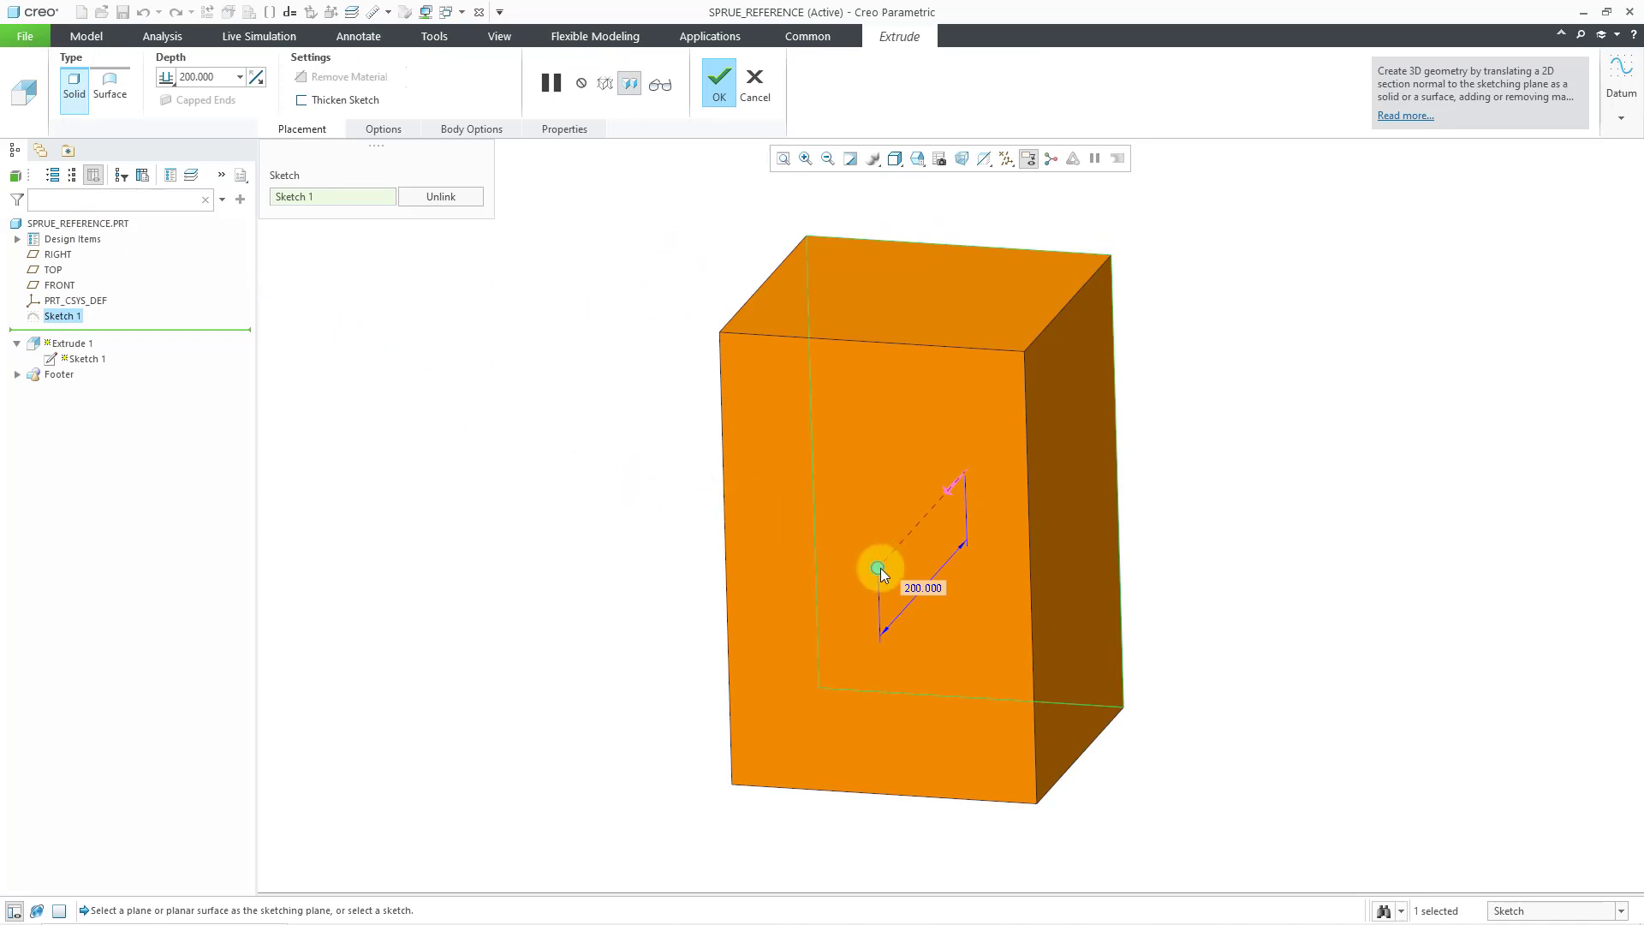
right_click(881, 570)
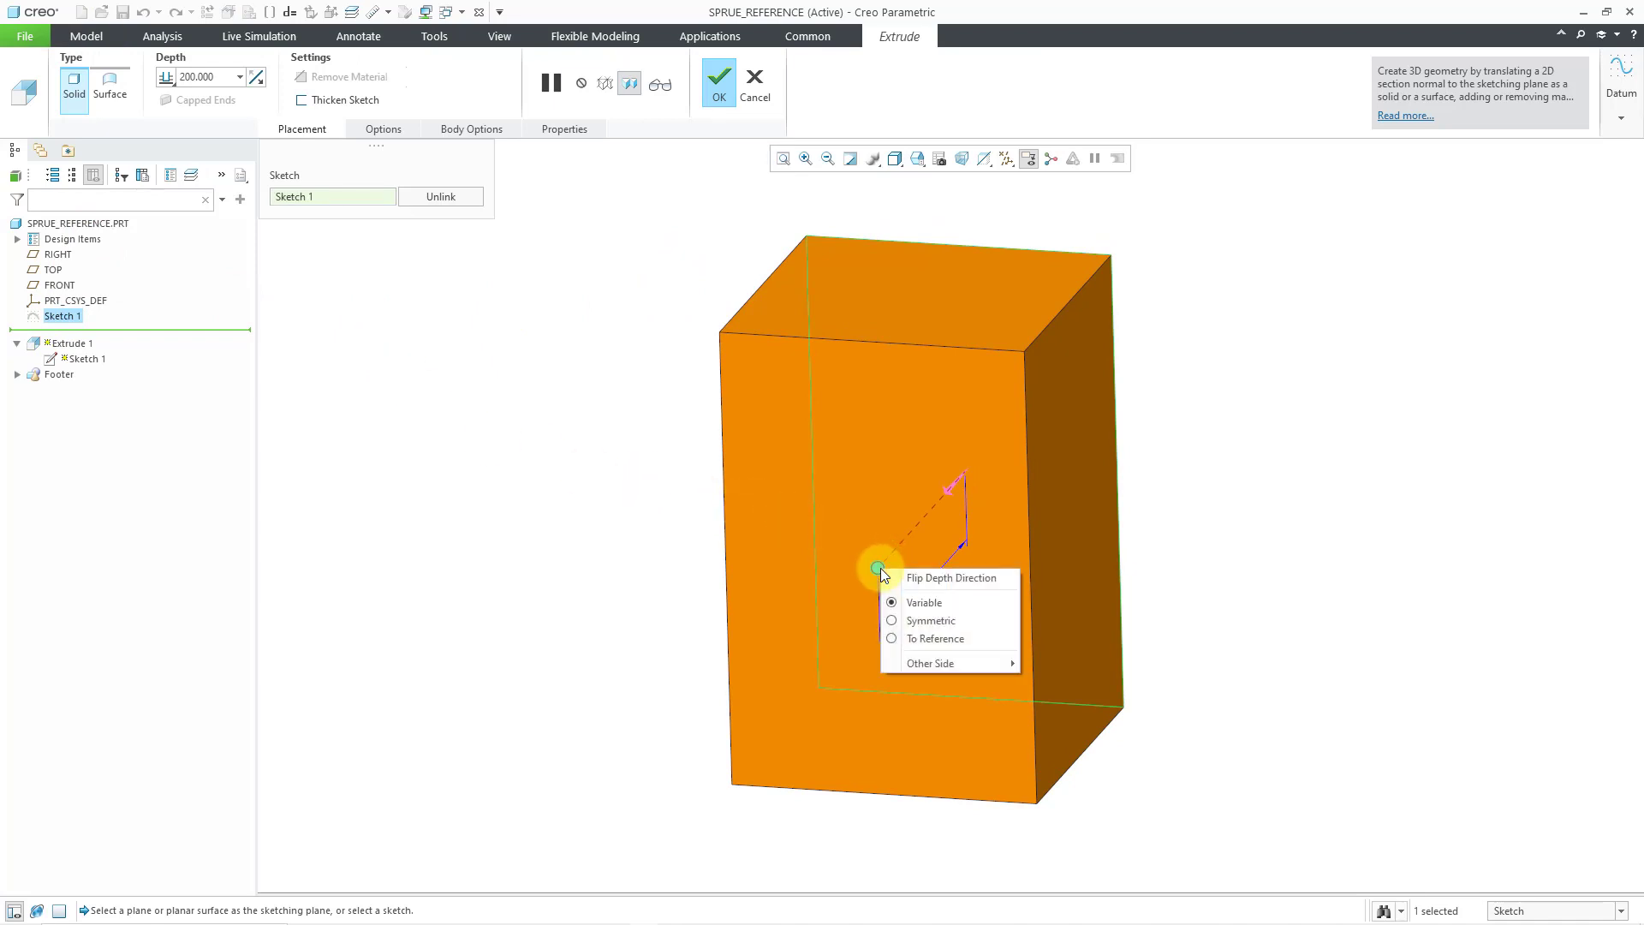
left_click(932, 621)
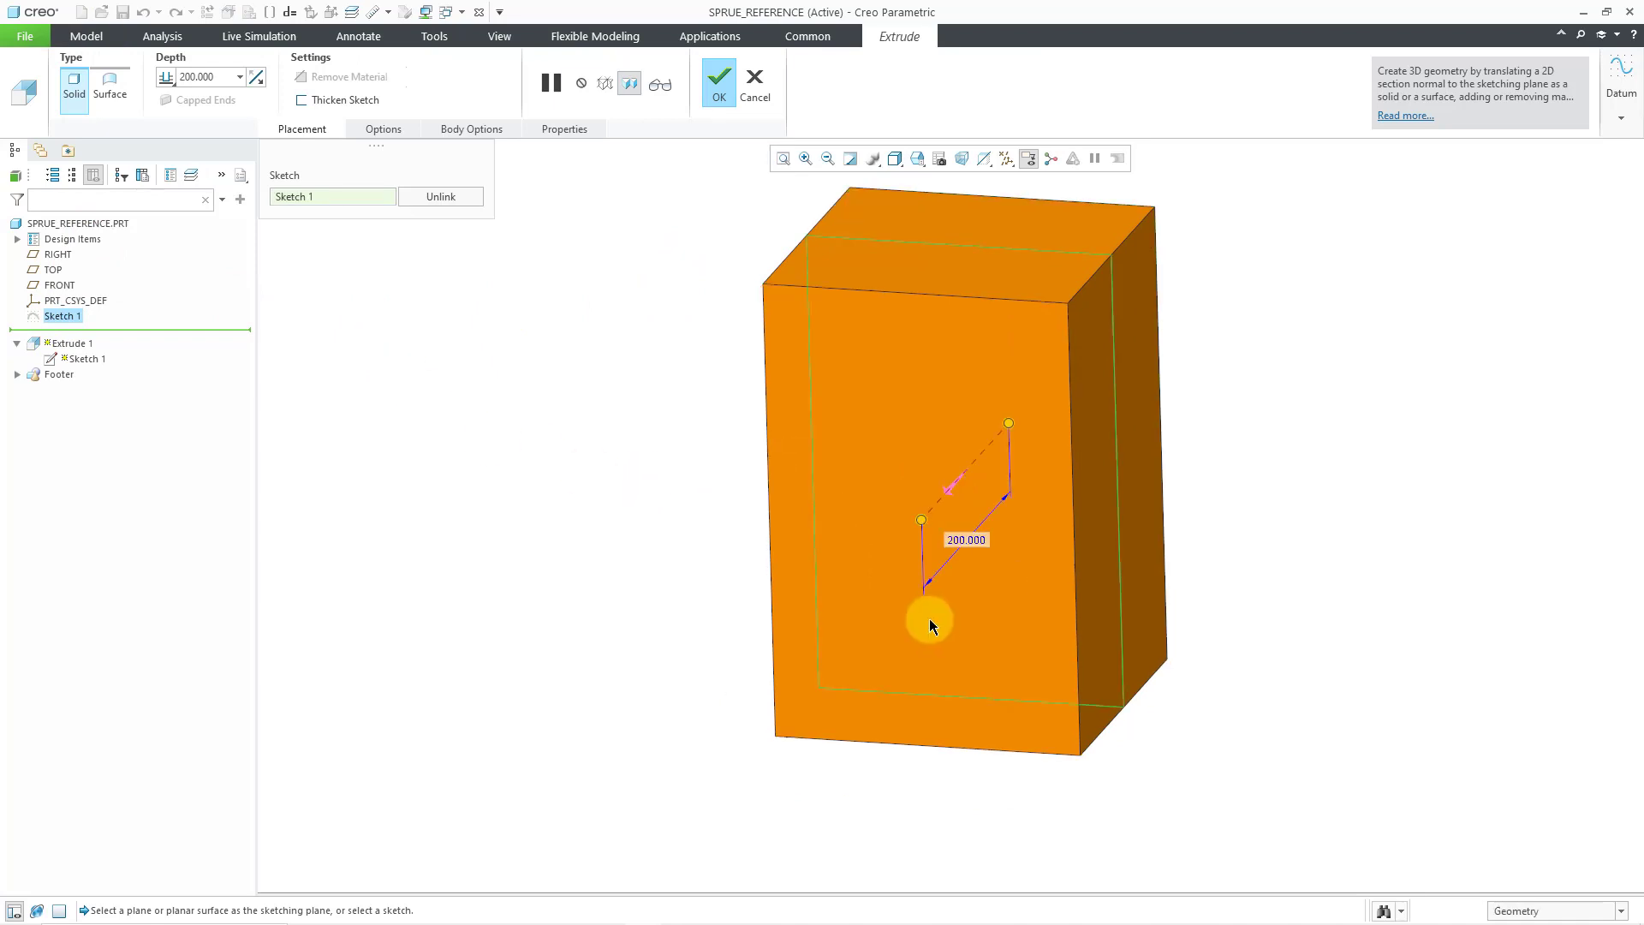
left_click(719, 86)
middle_click_drag(651, 368, 588, 437, "shift")
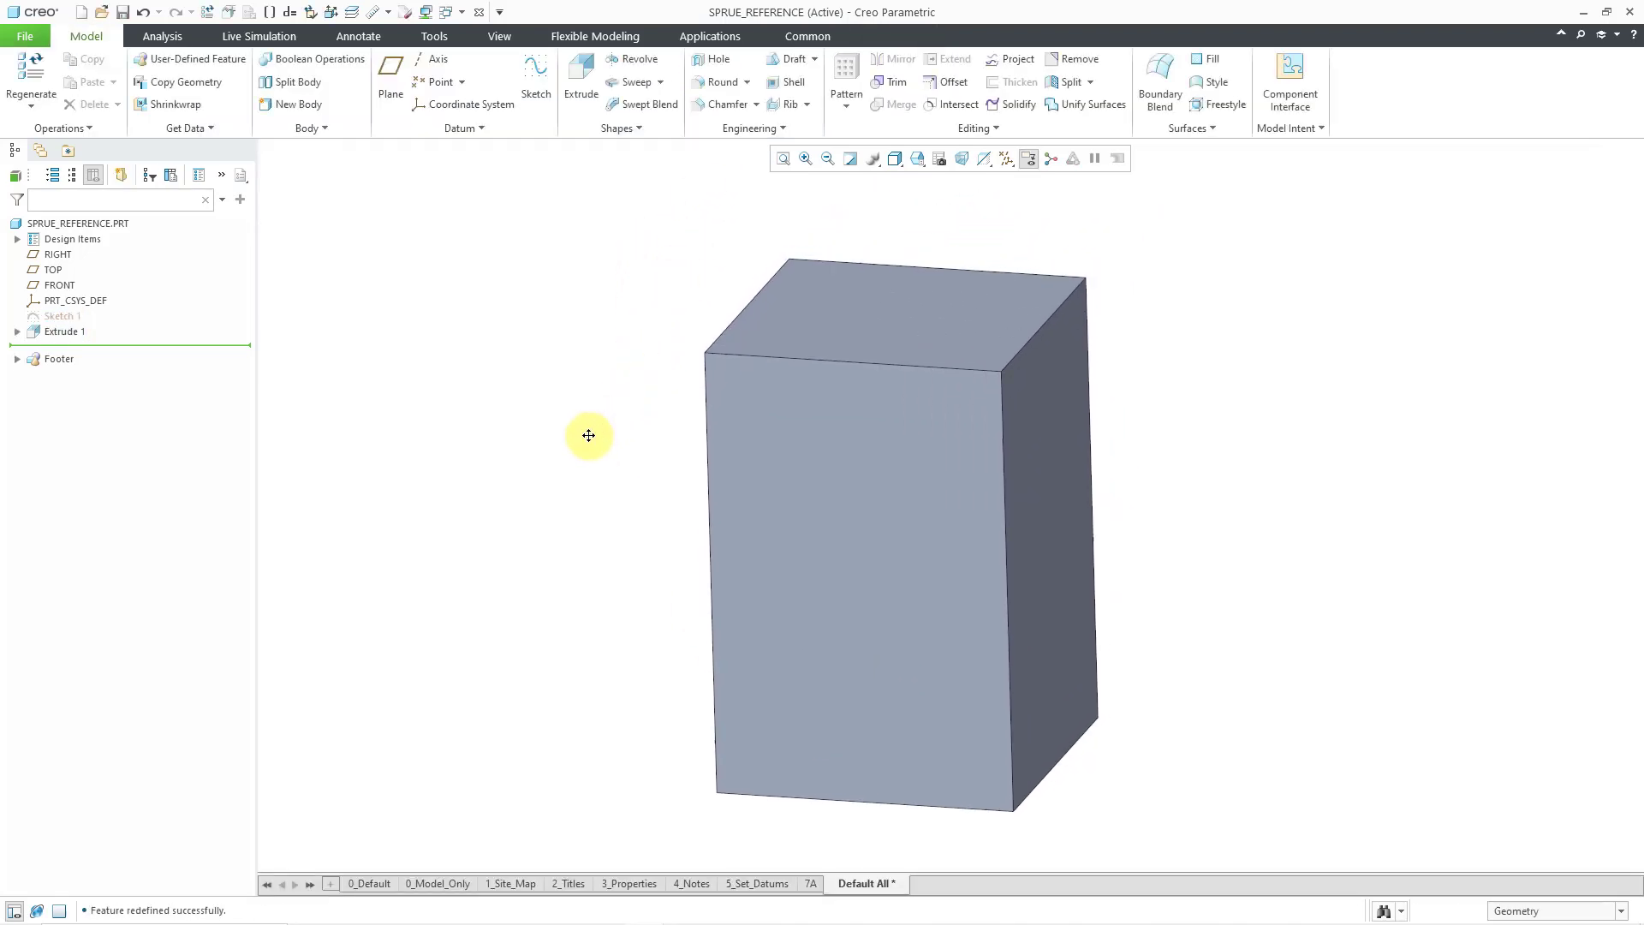
Step: Start Sketch 2 on the previous sketch plane, viewed straight on
left_click(540, 94)
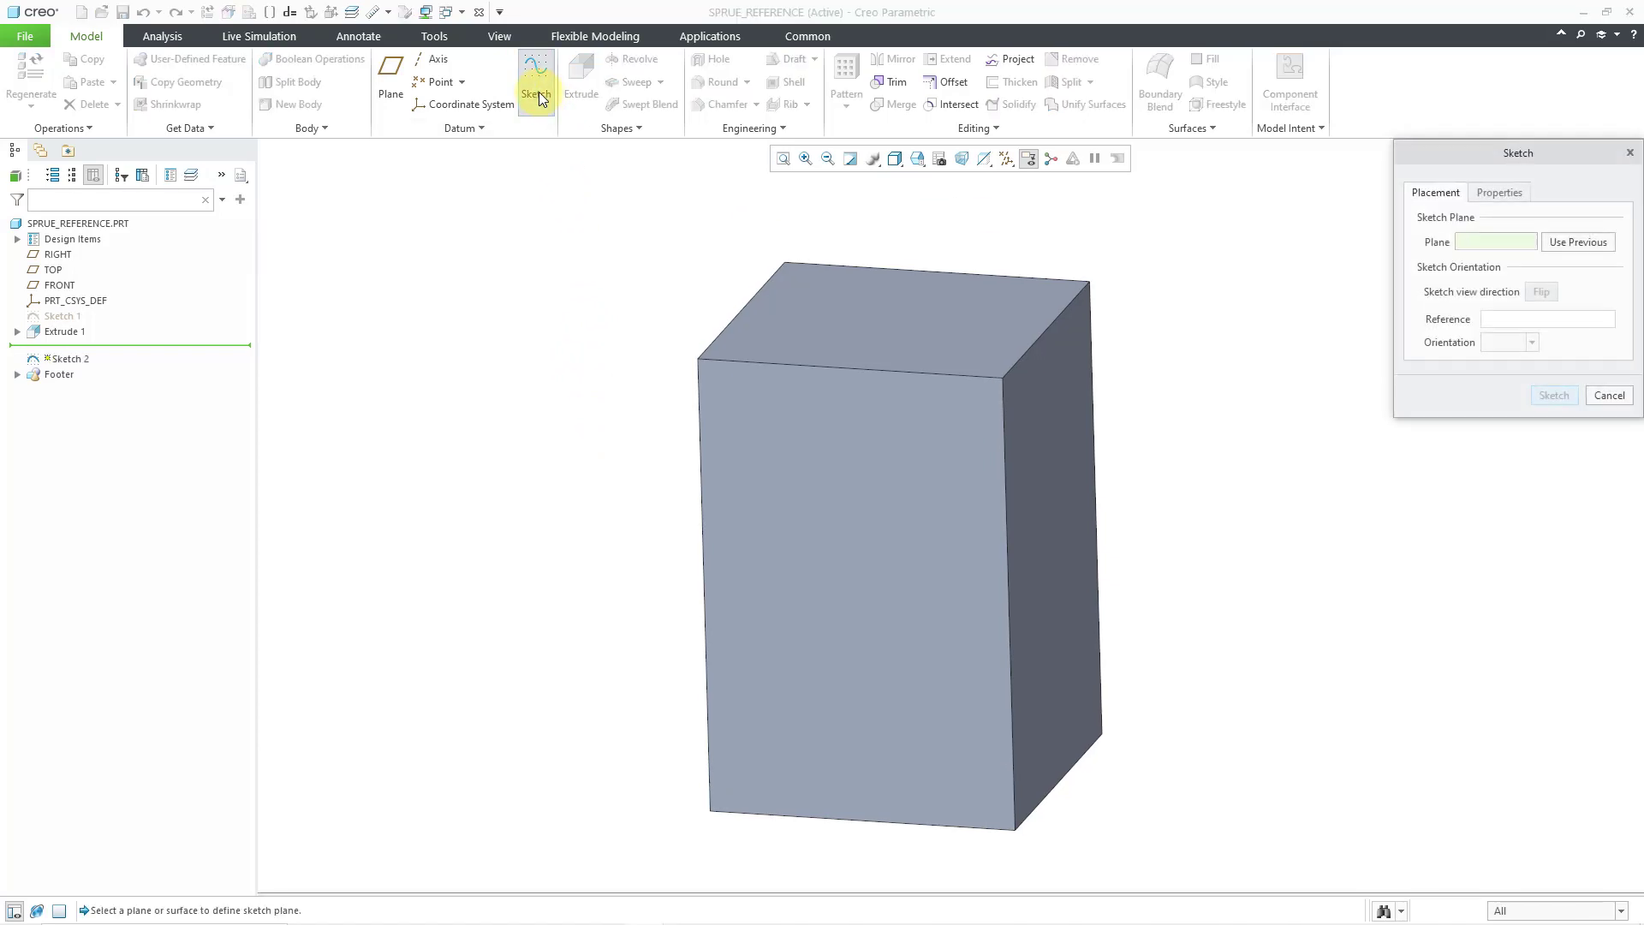
left_click(1585, 243)
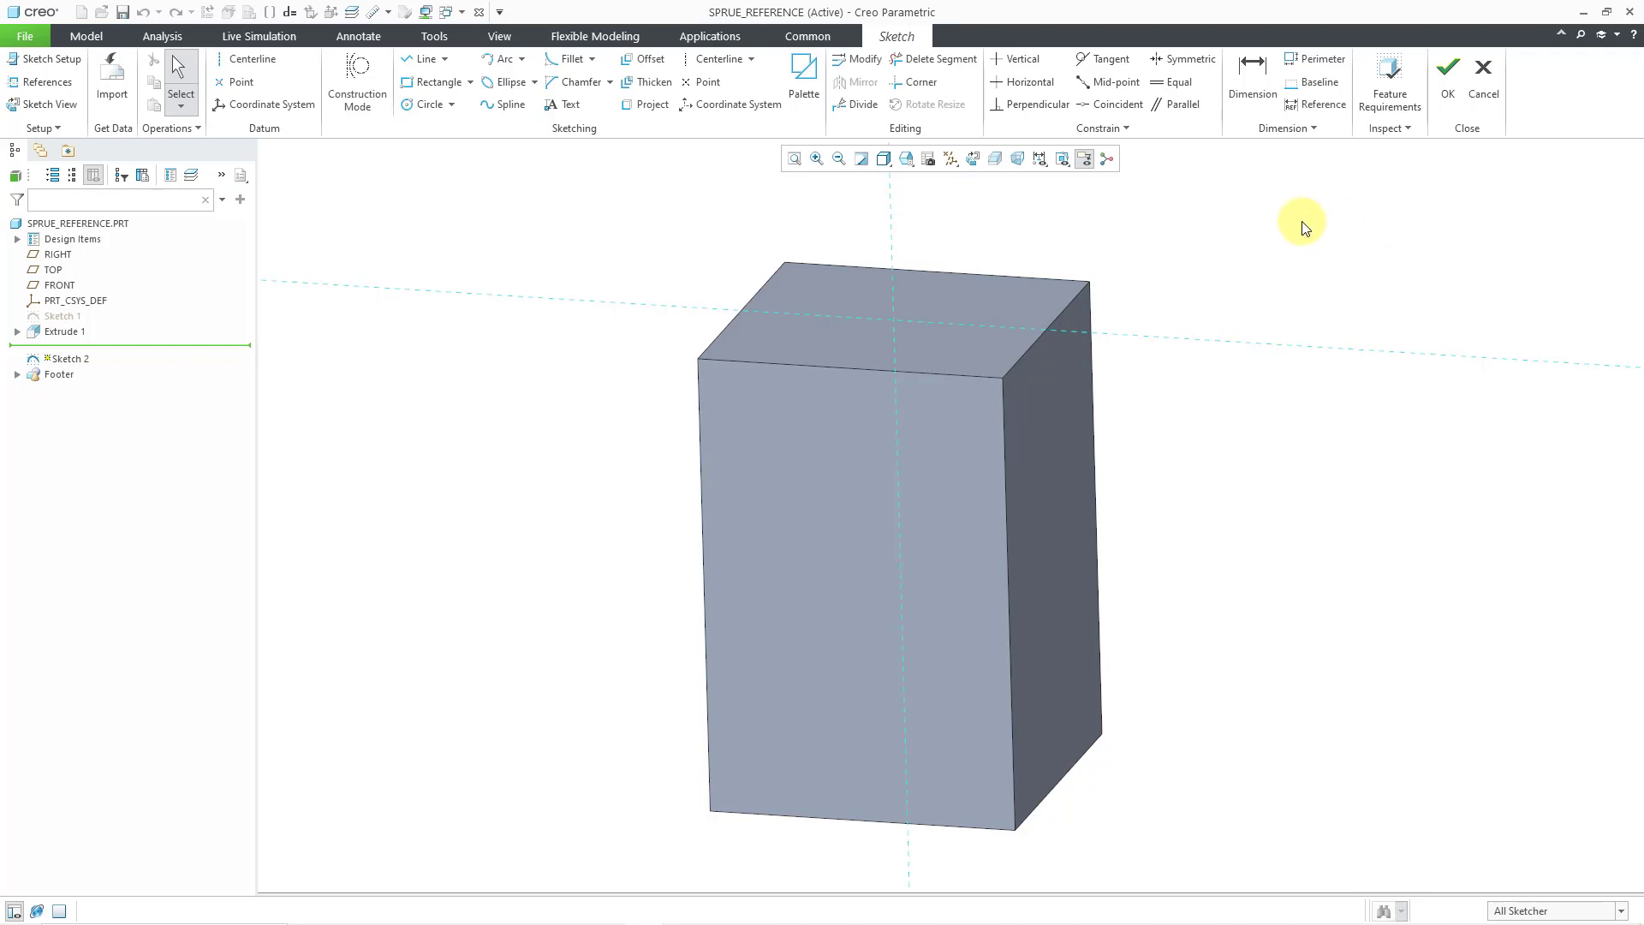
left_click(971, 158)
scroll(821, 630, "up", 2)
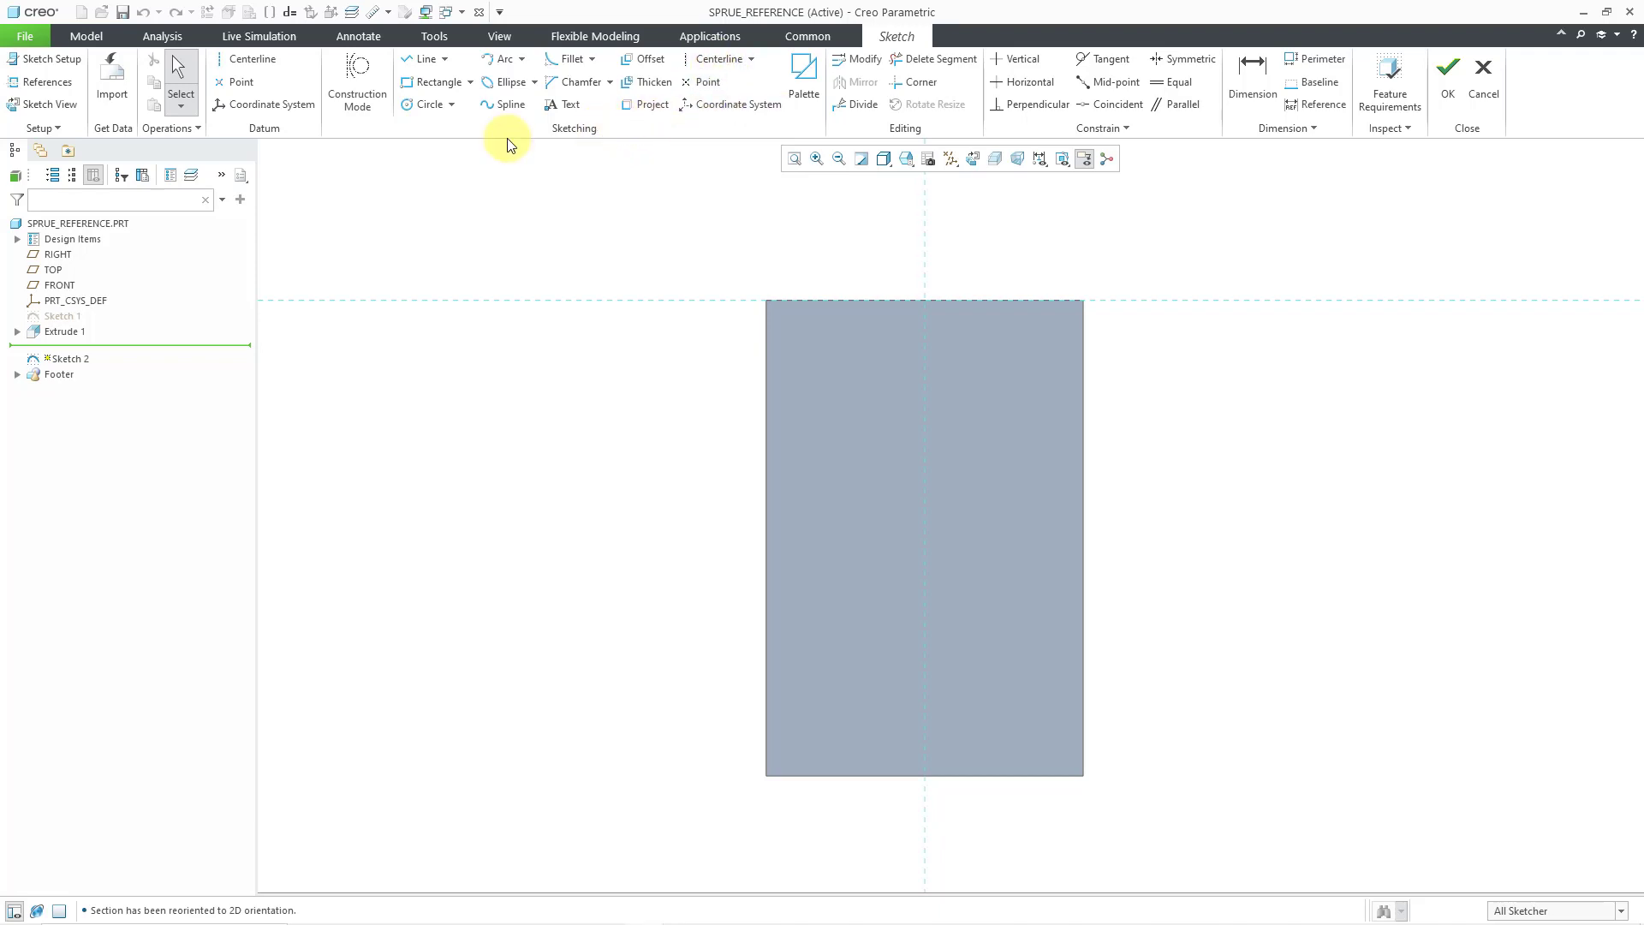
Step: Draw a vertical centerline and designate it as the axis of revolution
left_click(254, 63)
left_click(925, 250)
left_click(928, 402)
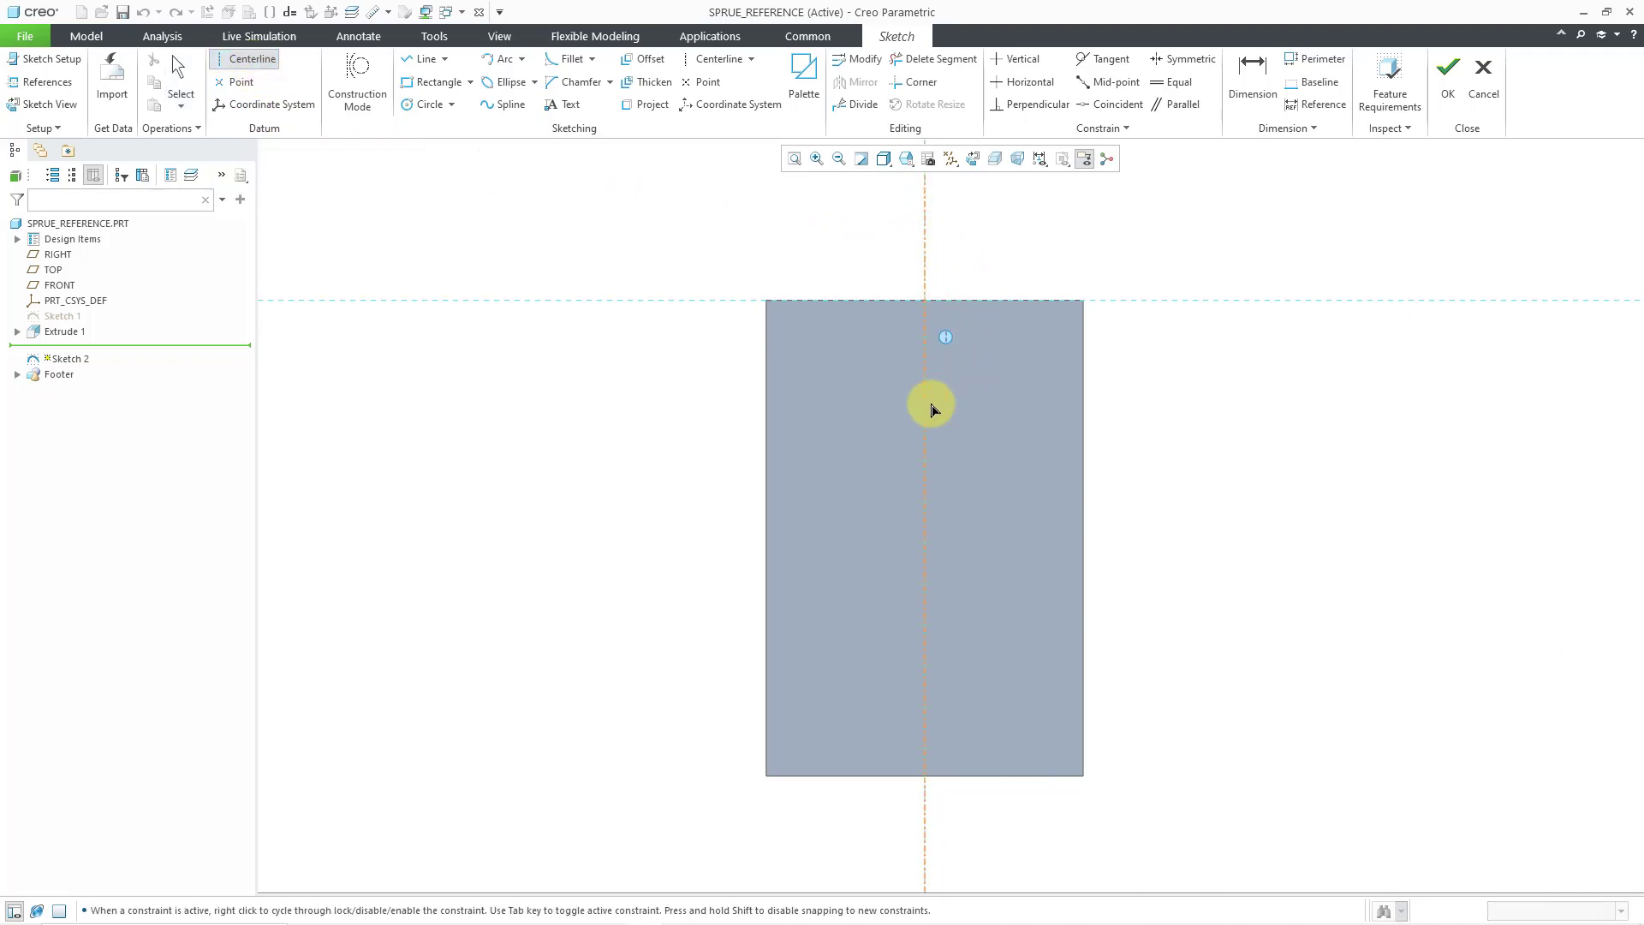
middle_click(555, 401)
right_click(524, 351)
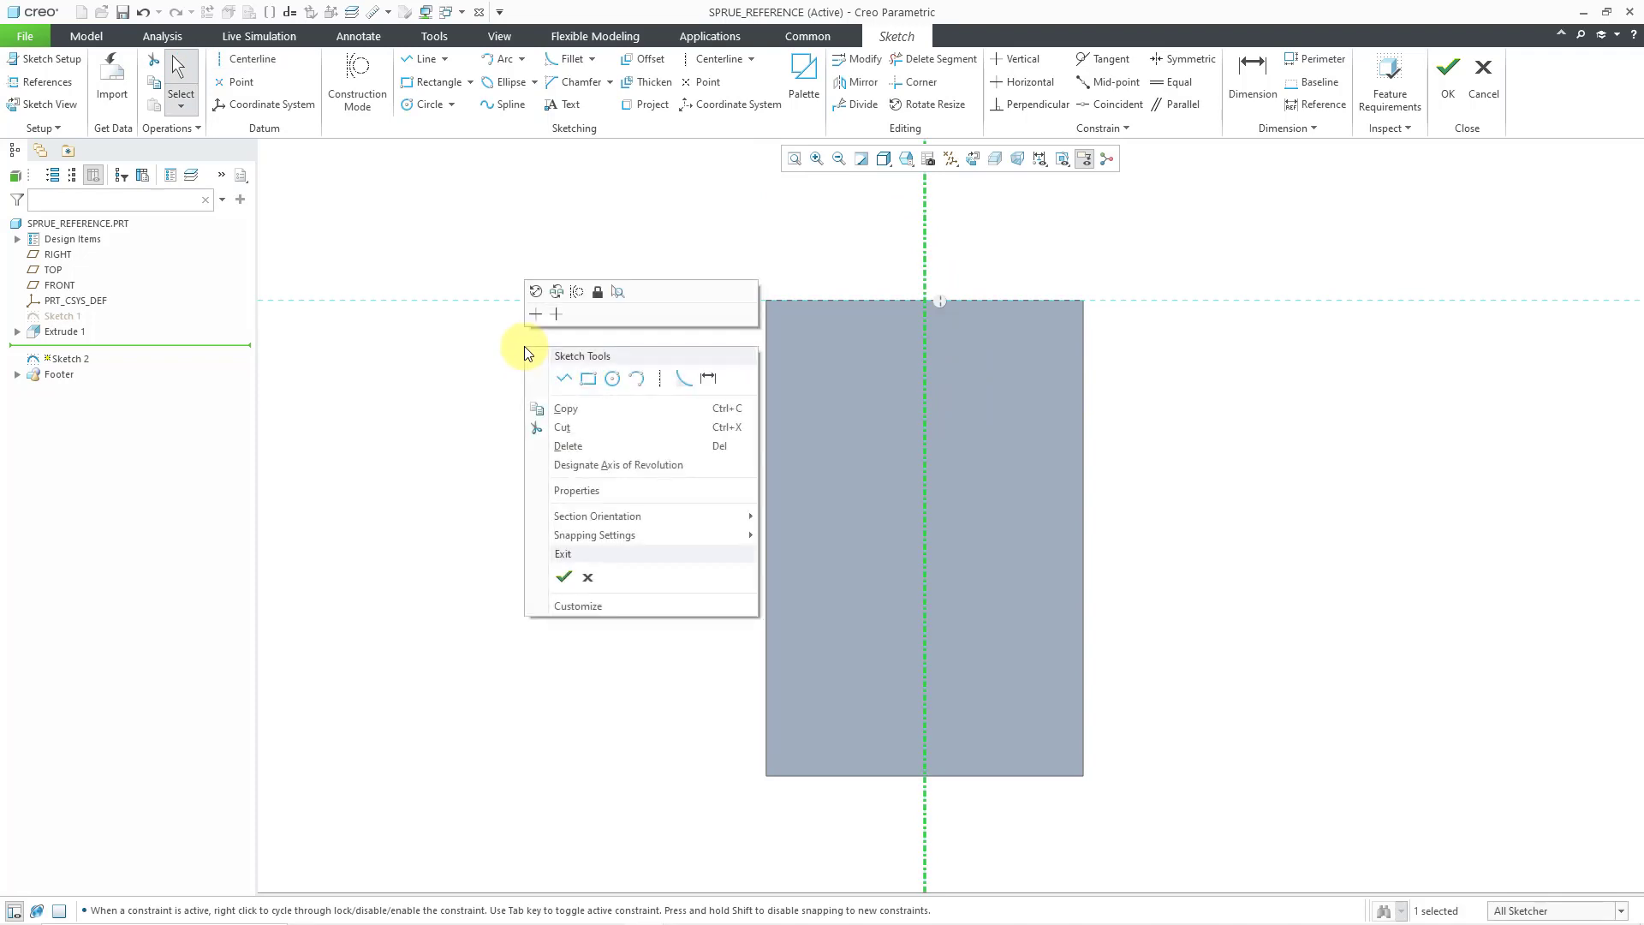
left_click(624, 465)
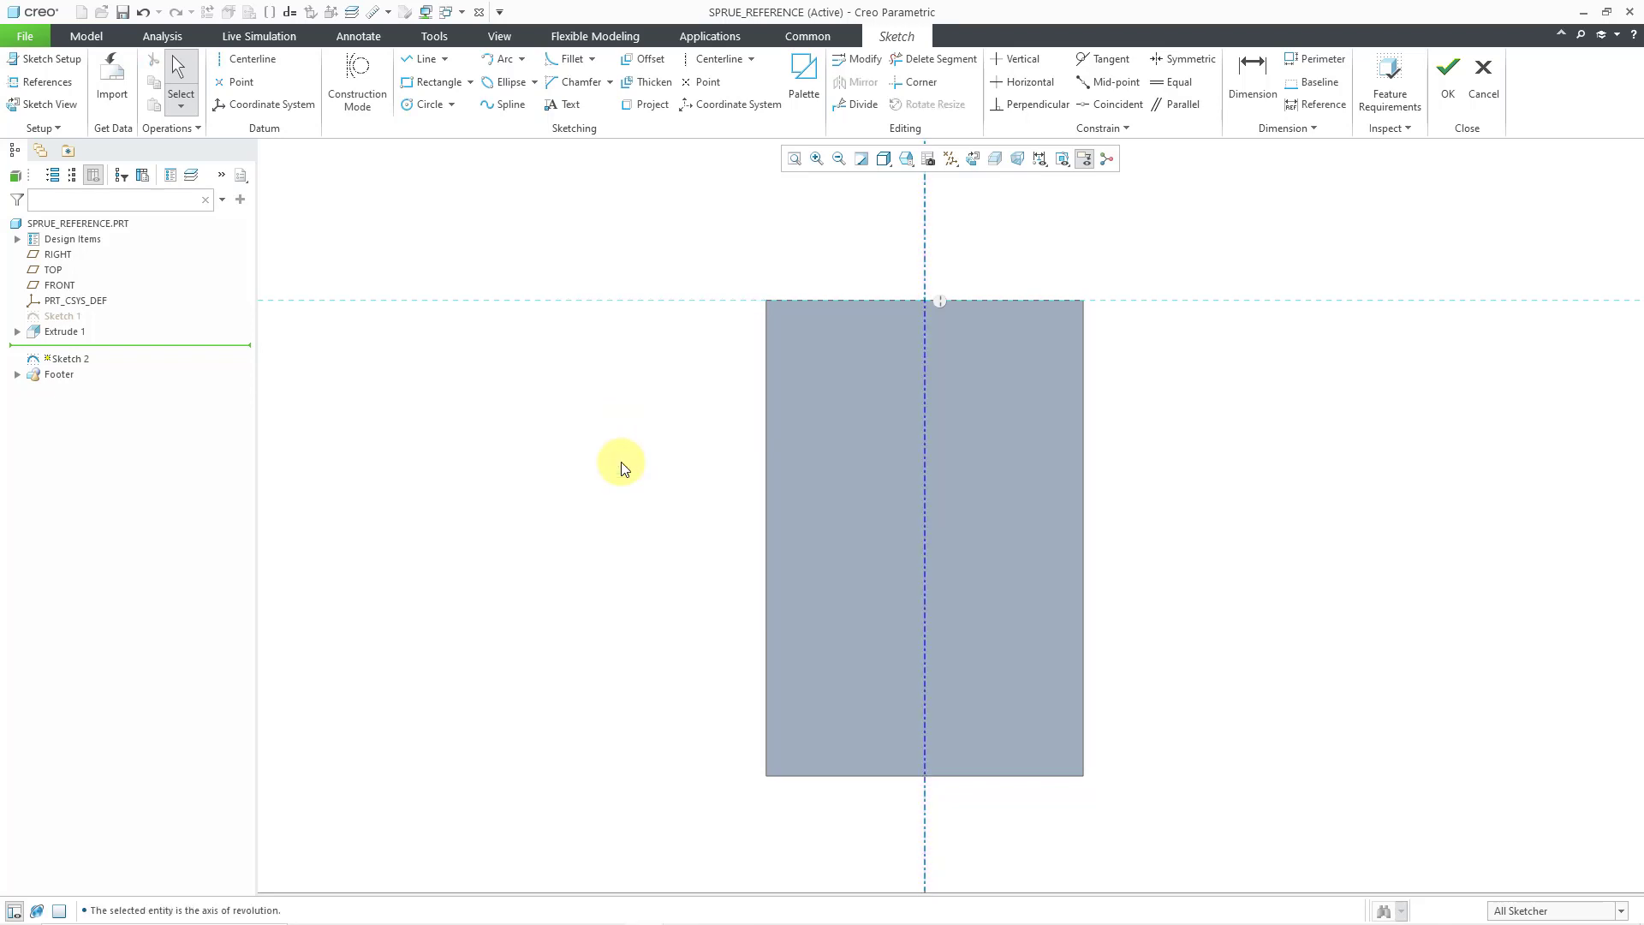
Step: Draw the eight-line stepped, tapered sprue outline, starting and closing on the centerline at the top edge
scroll(1096, 336, "up", 2)
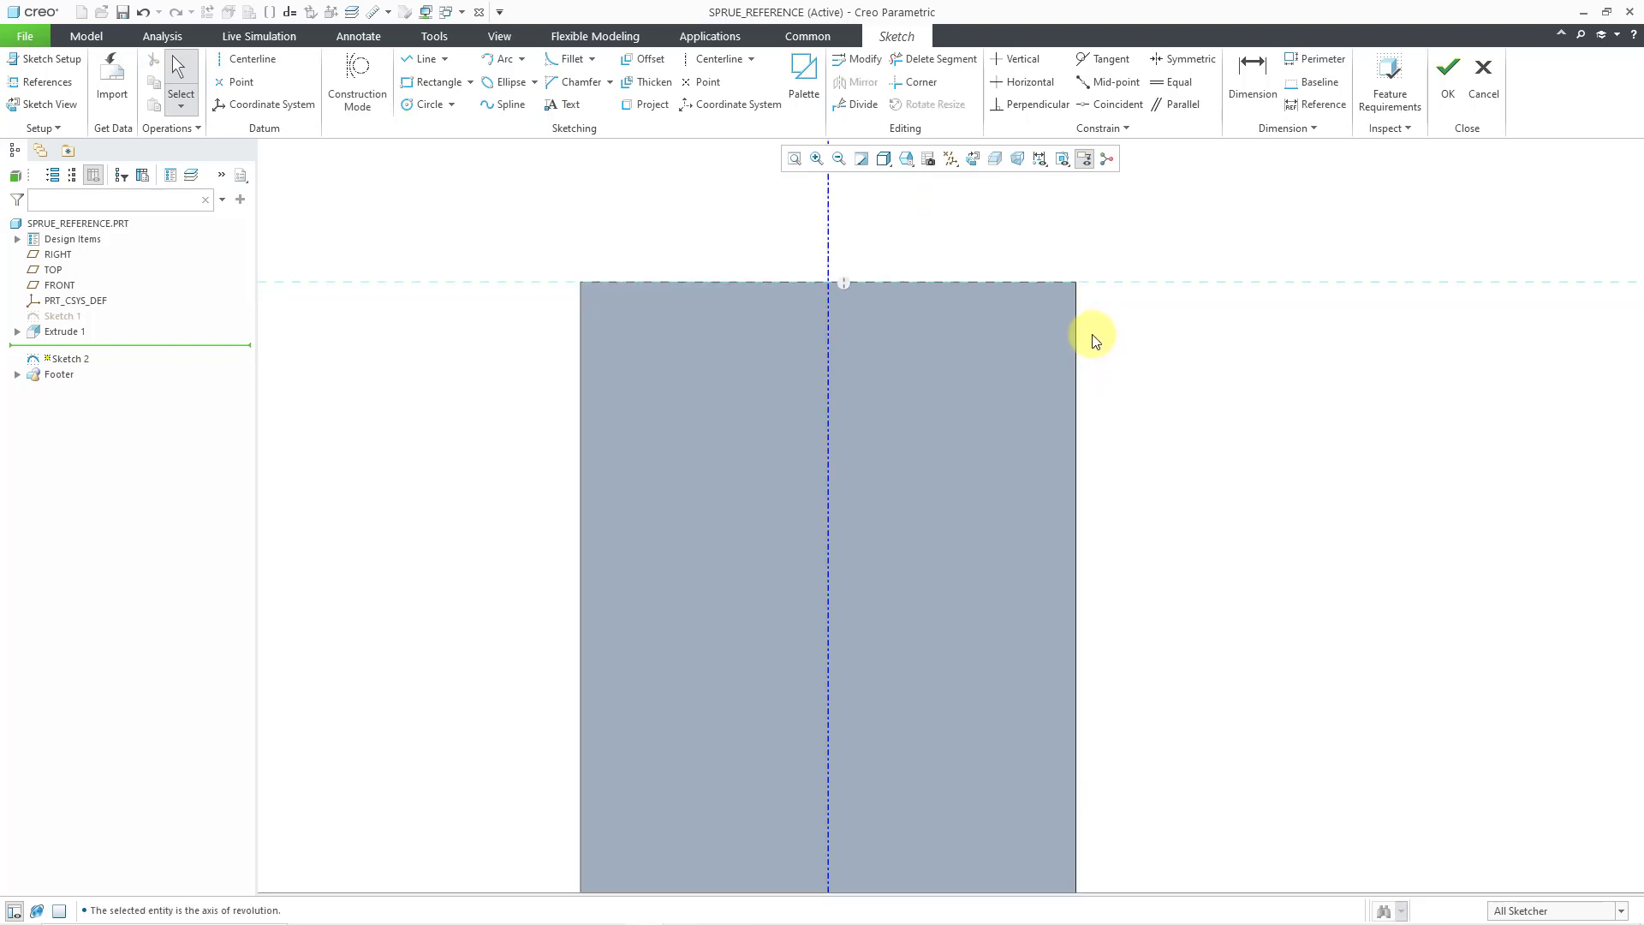
left_click(425, 59)
left_click(837, 282)
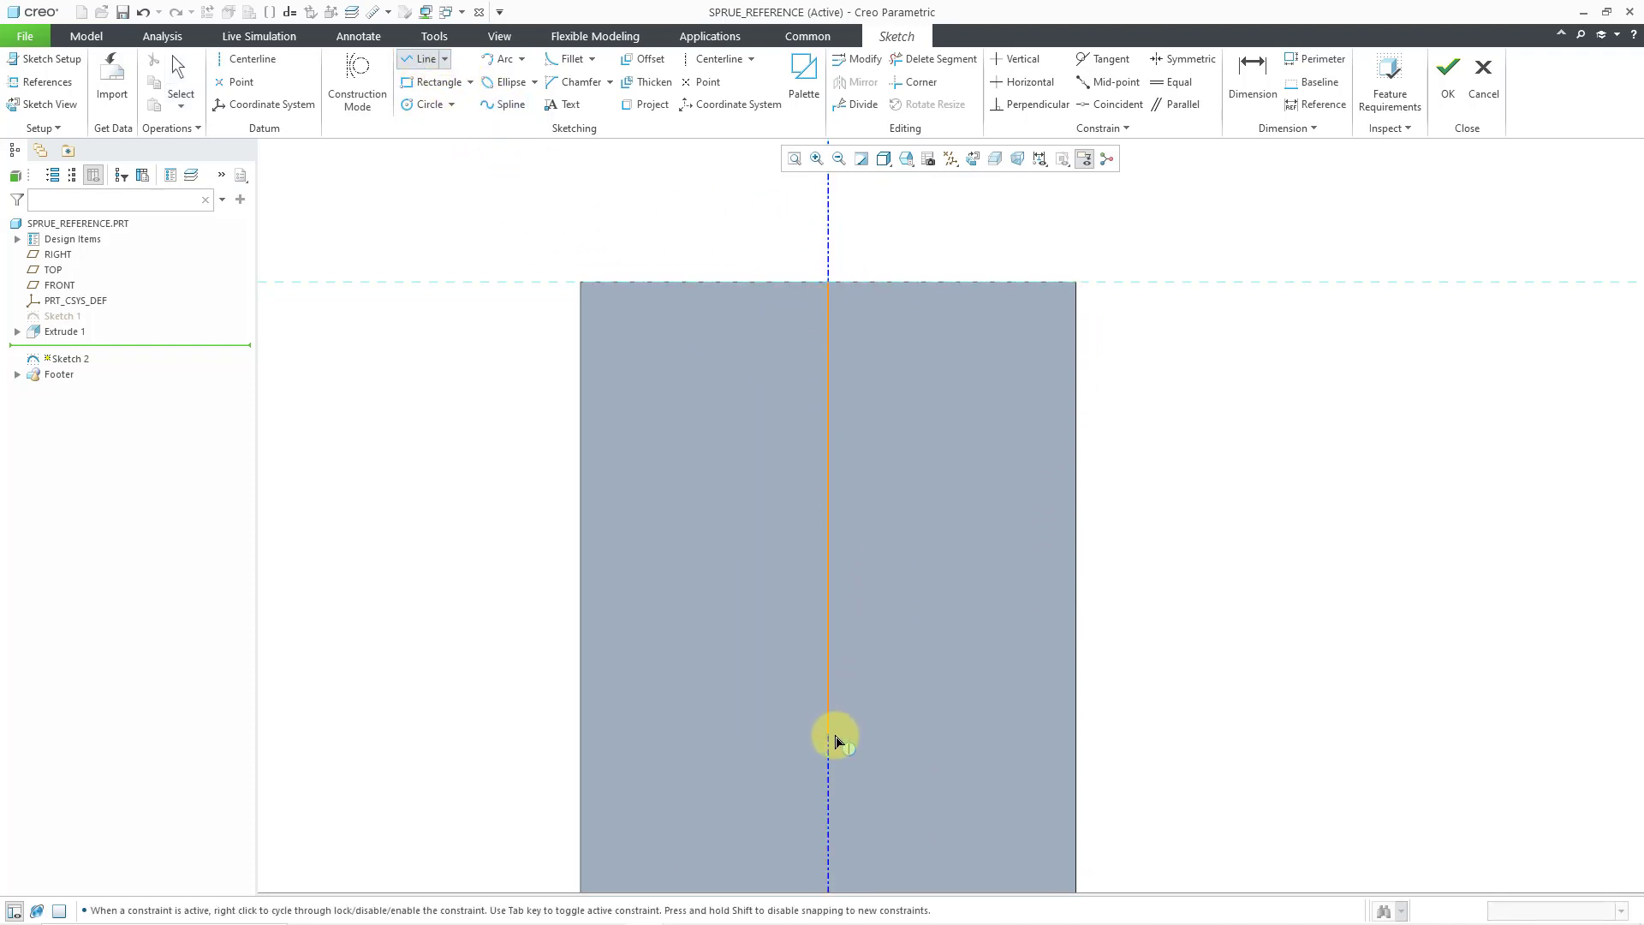
left_click(835, 735)
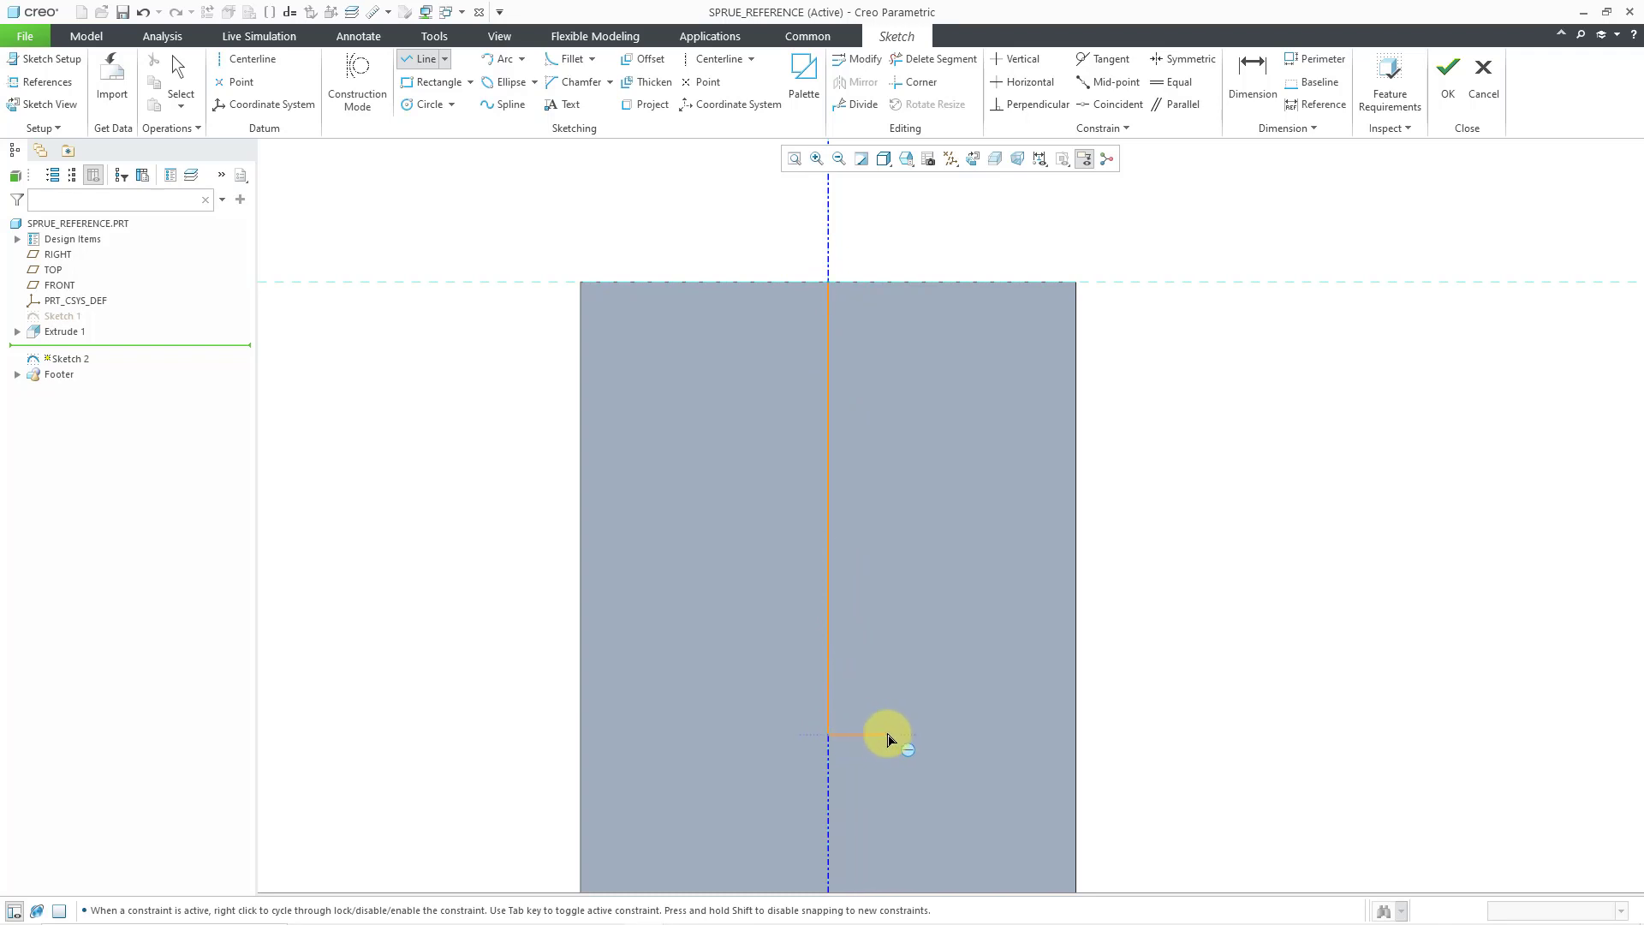
left_click(891, 735)
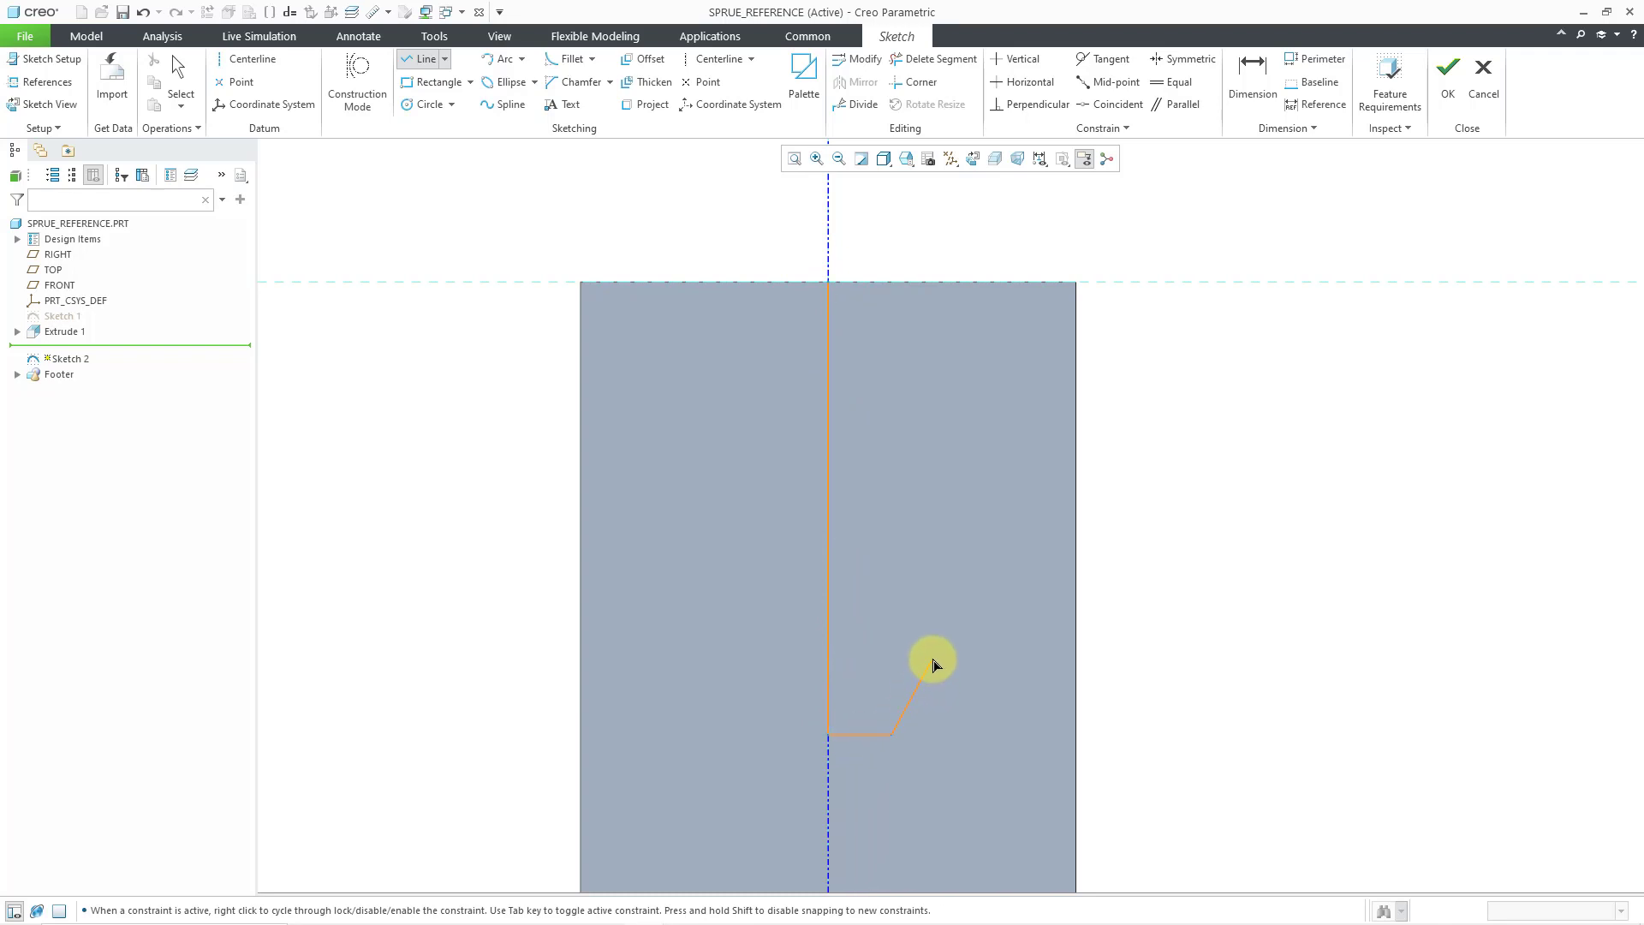
left_click(941, 657)
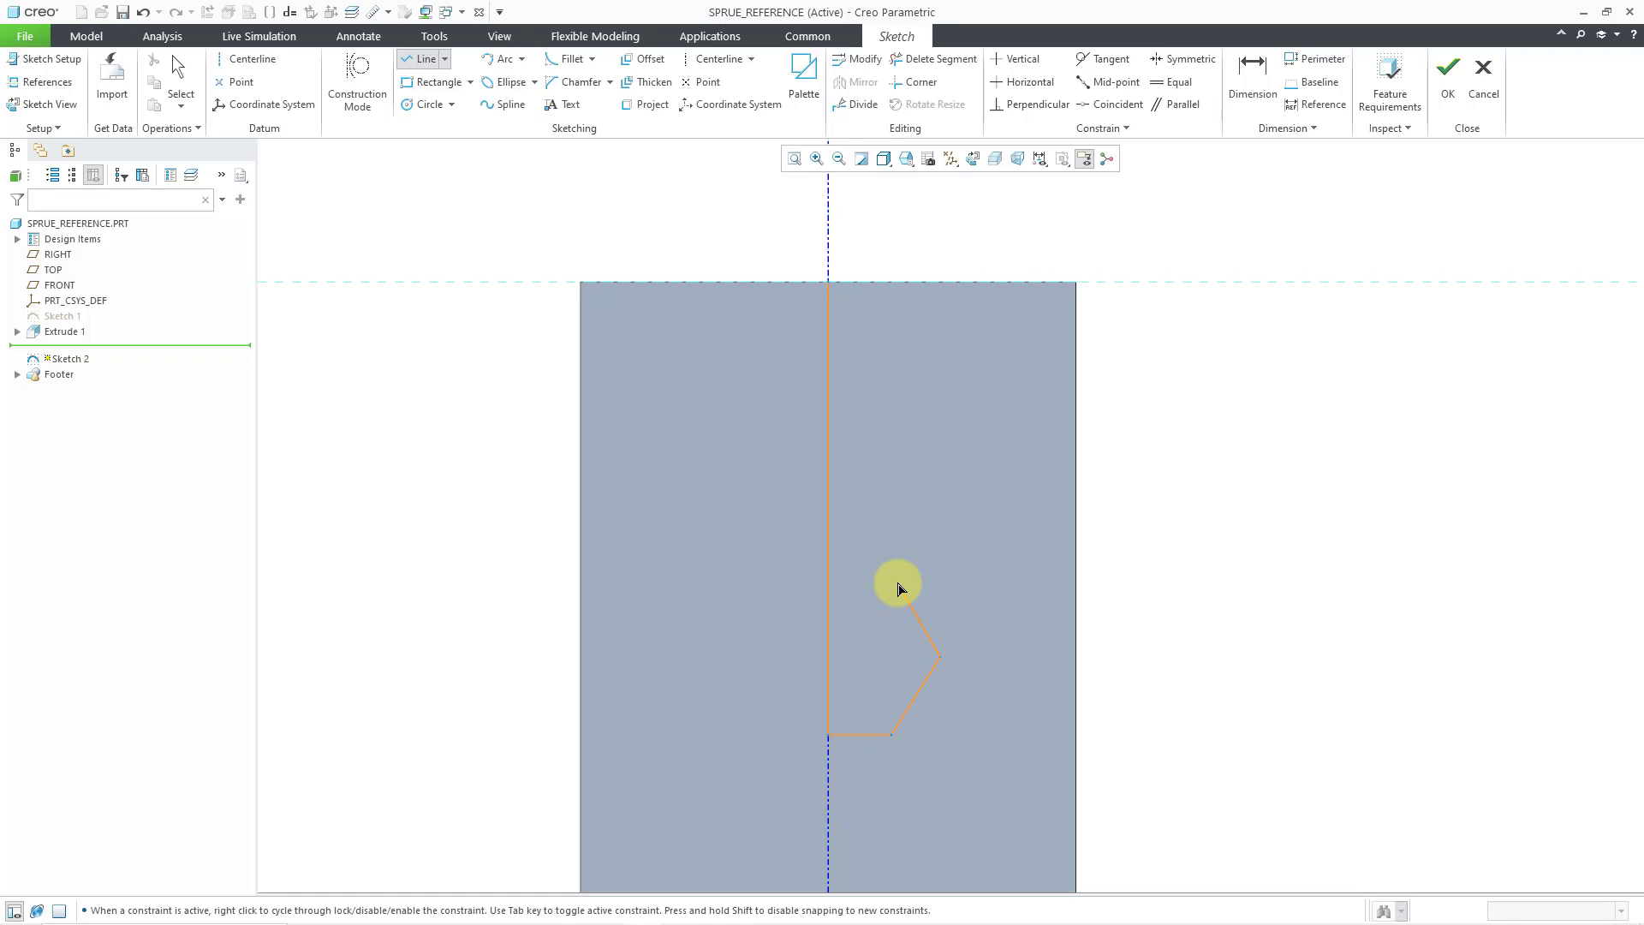
left_click(897, 583)
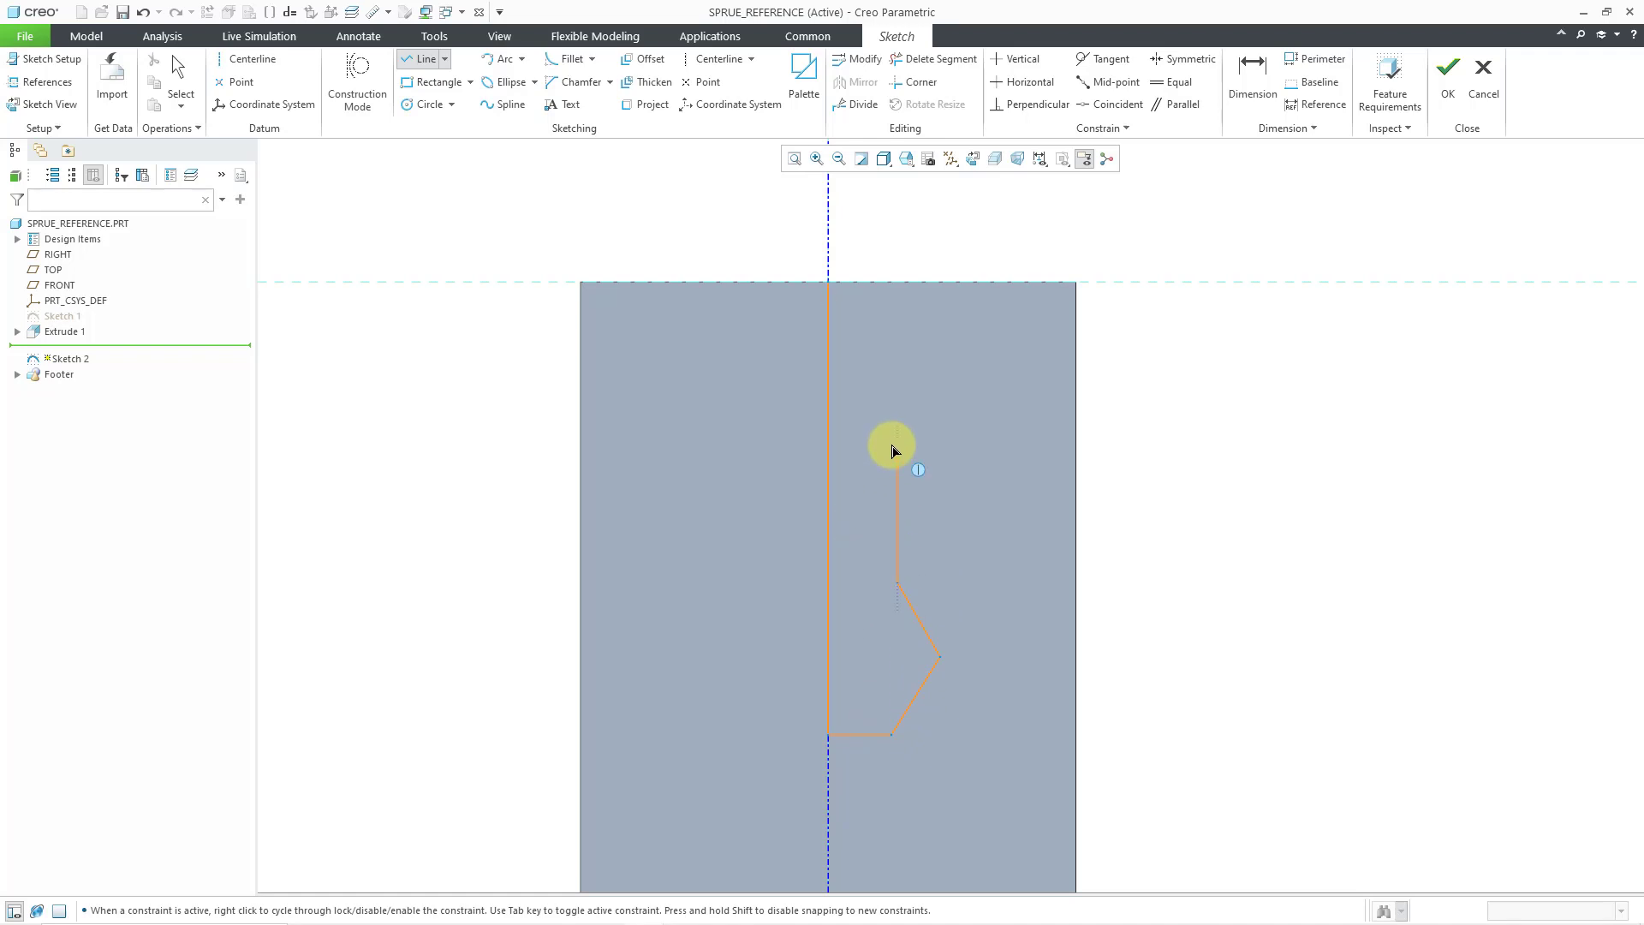
left_click(896, 384)
left_click(940, 284)
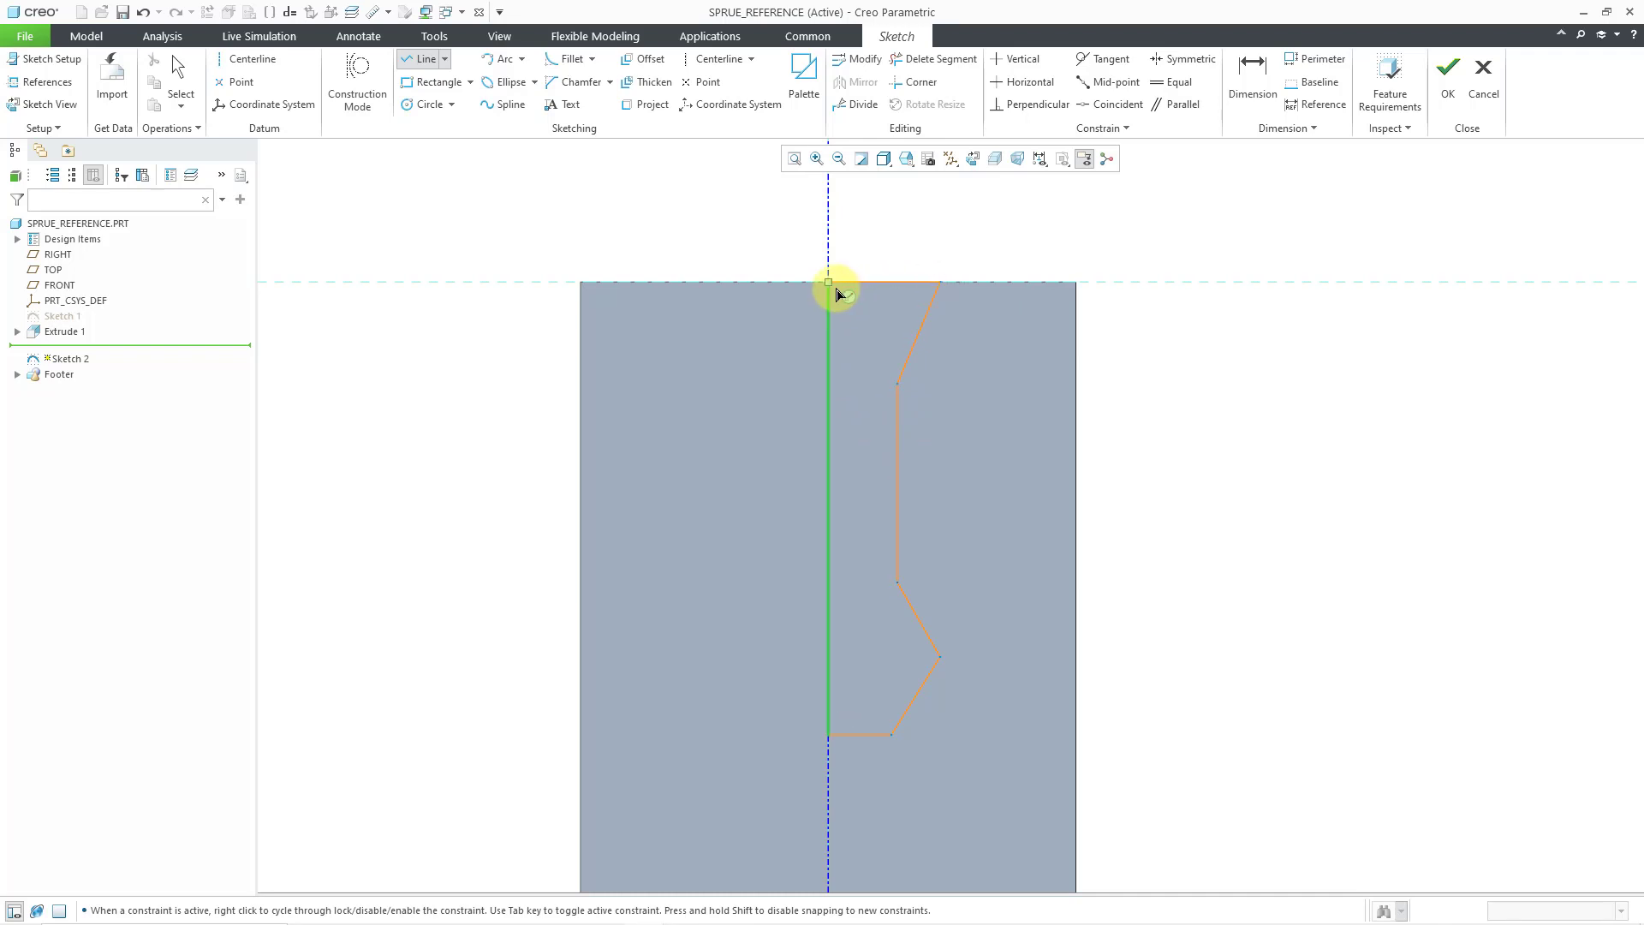
left_click(838, 294)
middle_click(946, 256)
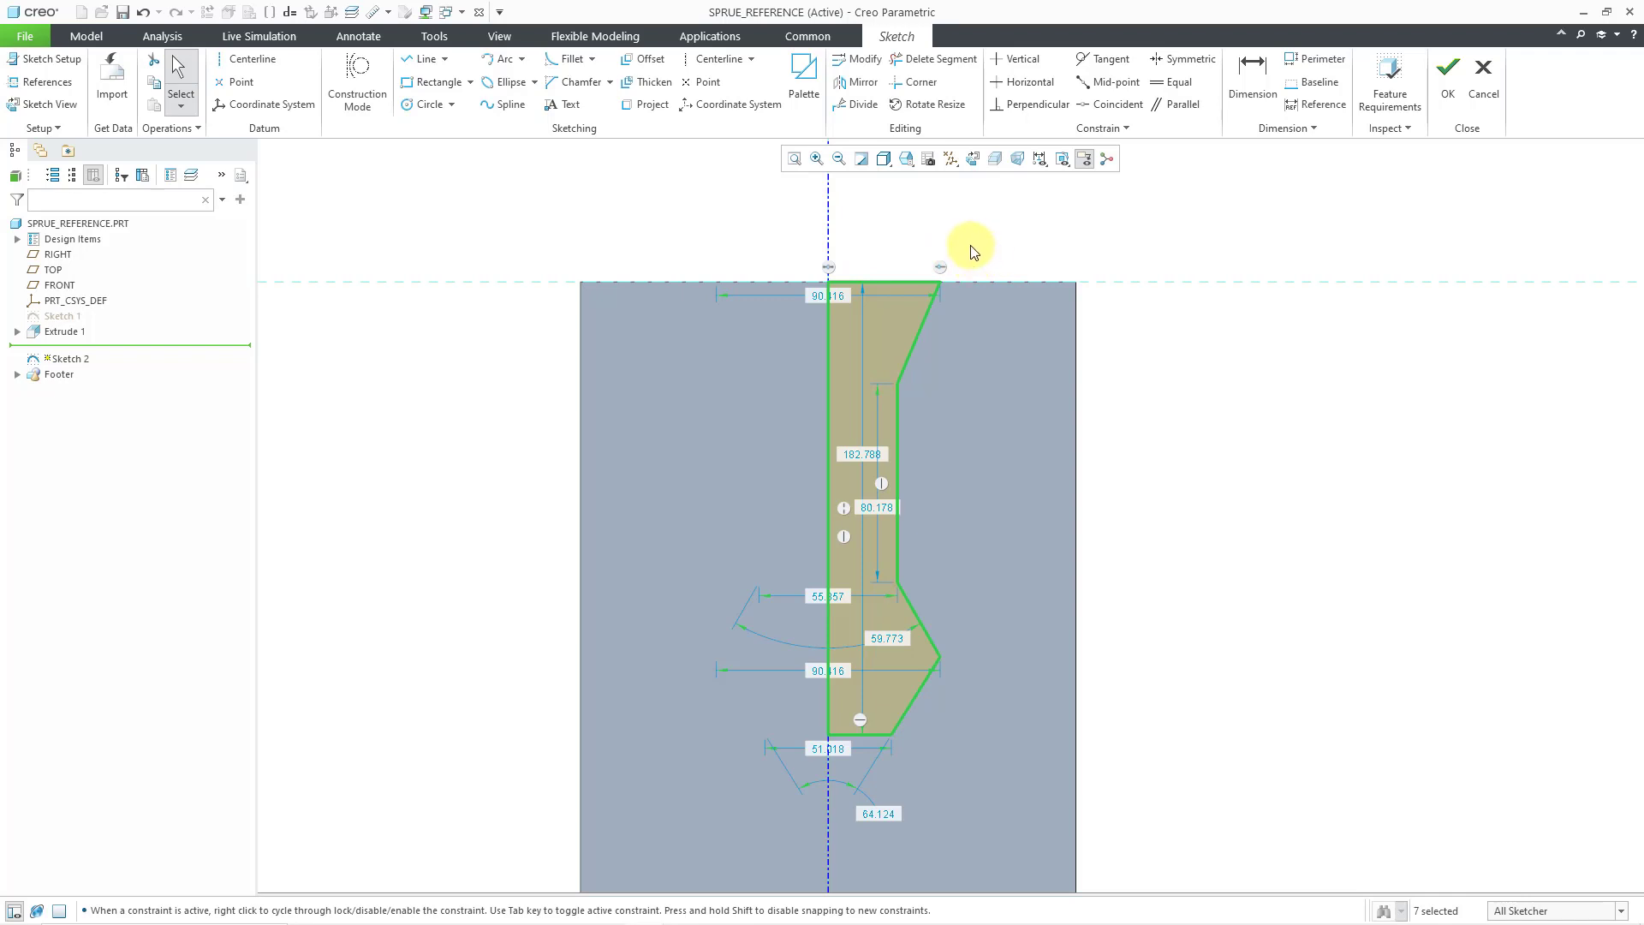
Step: Switch to No Hidden display and set the bottom width dimension to 50
scroll(952, 233, "up", 1)
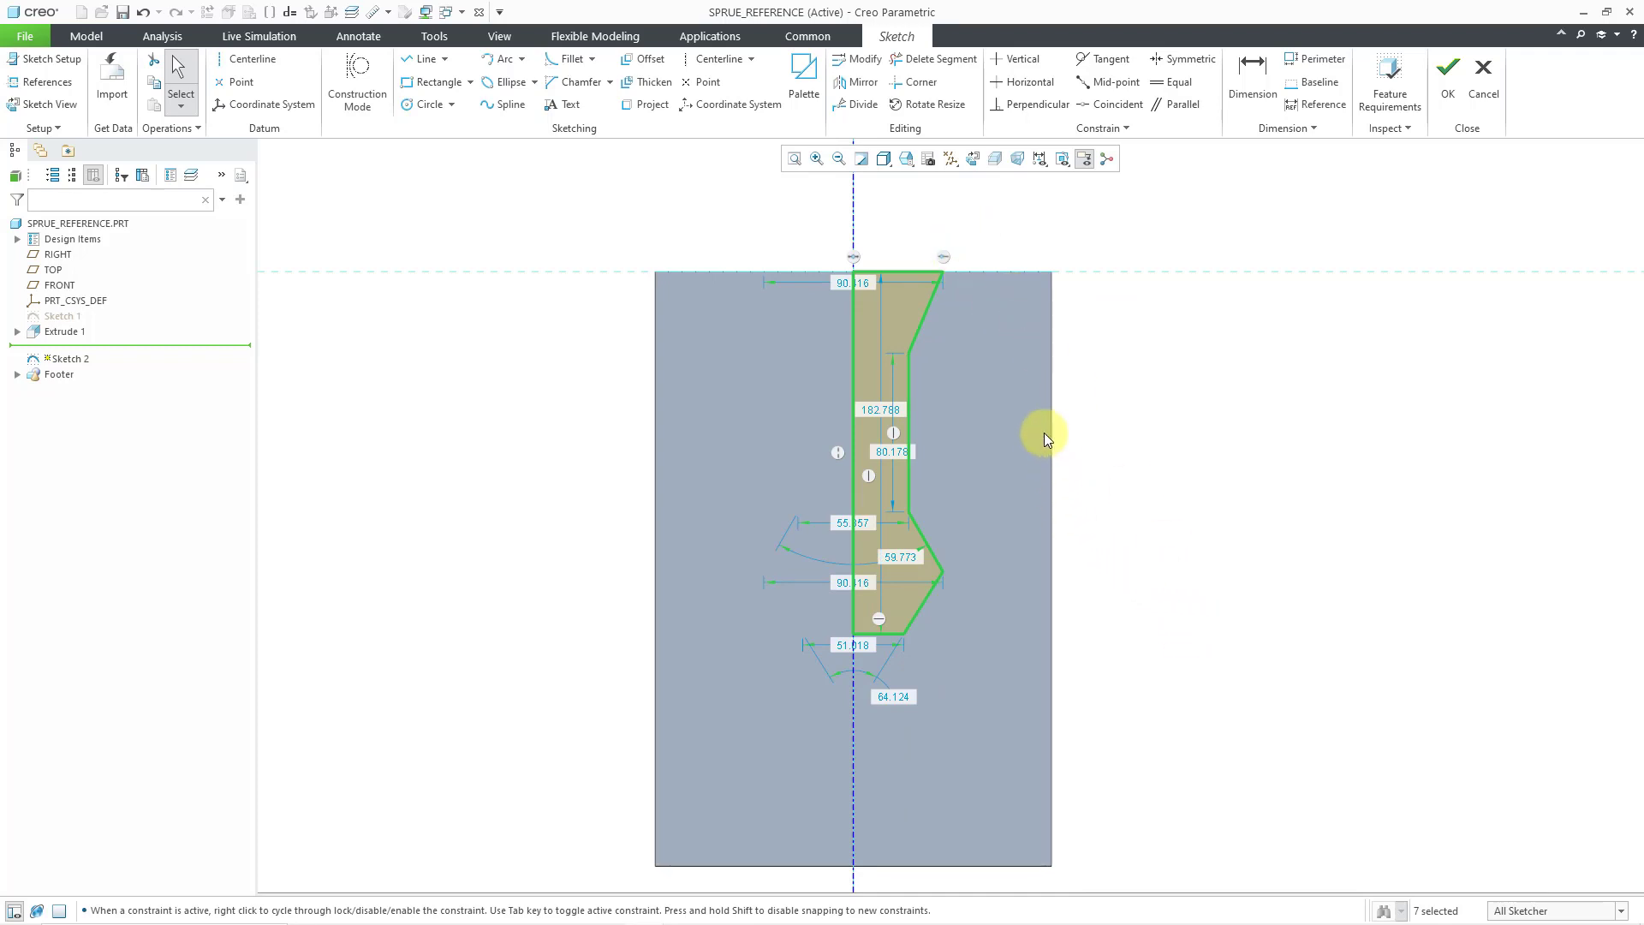
left_click(885, 160)
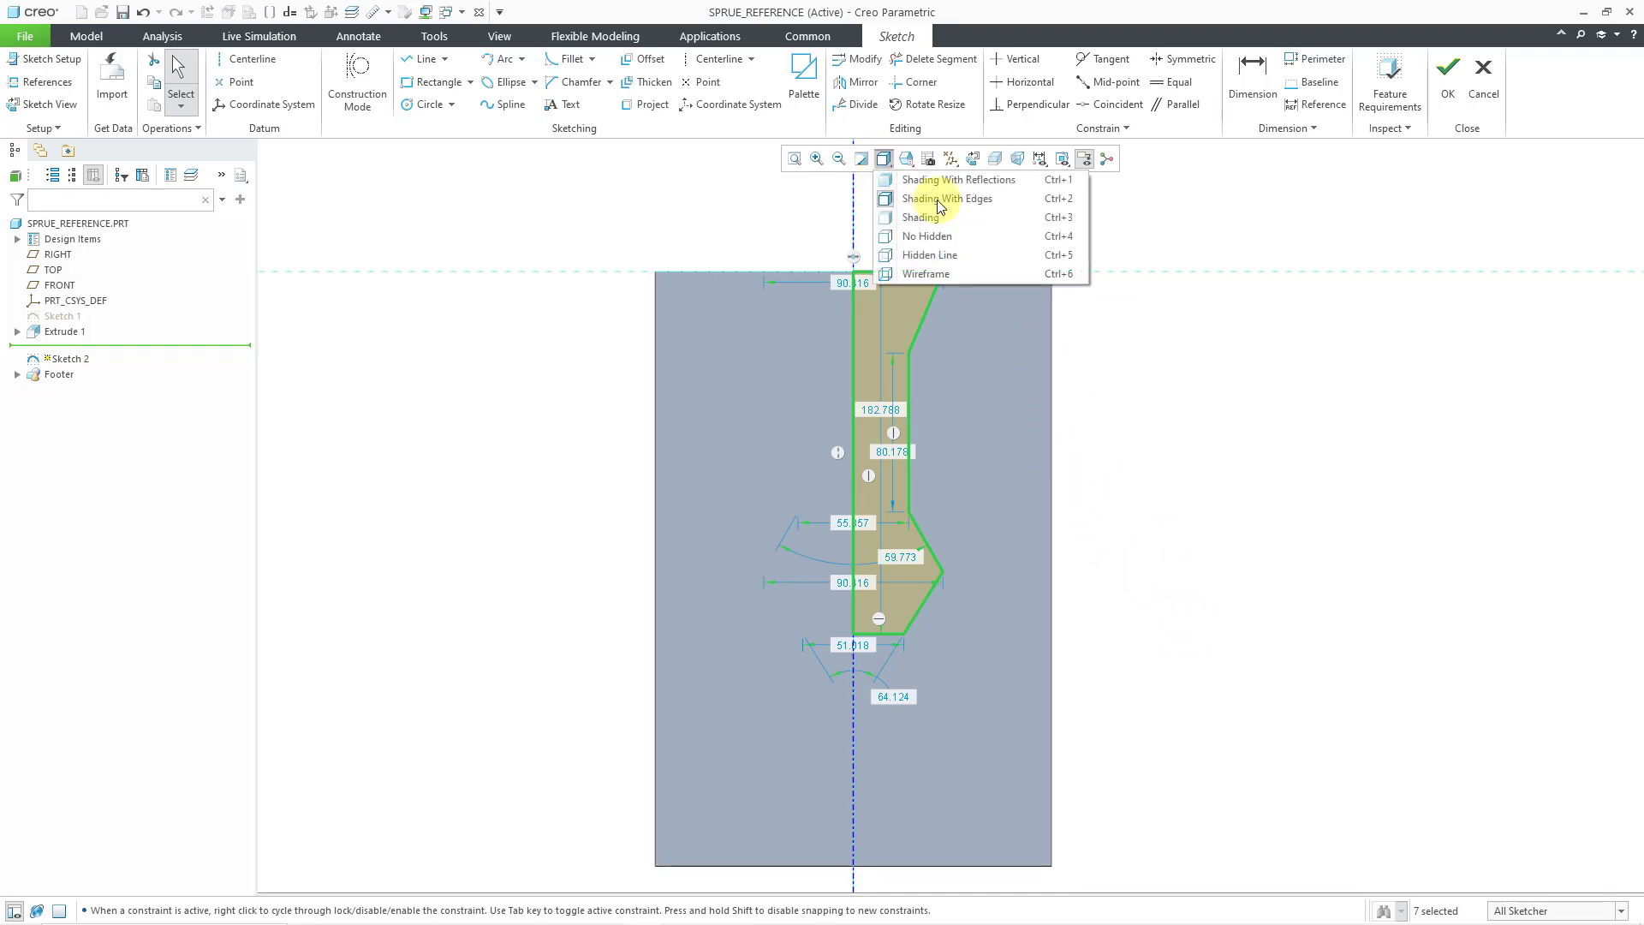
left_click(926, 236)
left_click(1187, 424)
left_click_drag(862, 647, 954, 734)
double_click(959, 742)
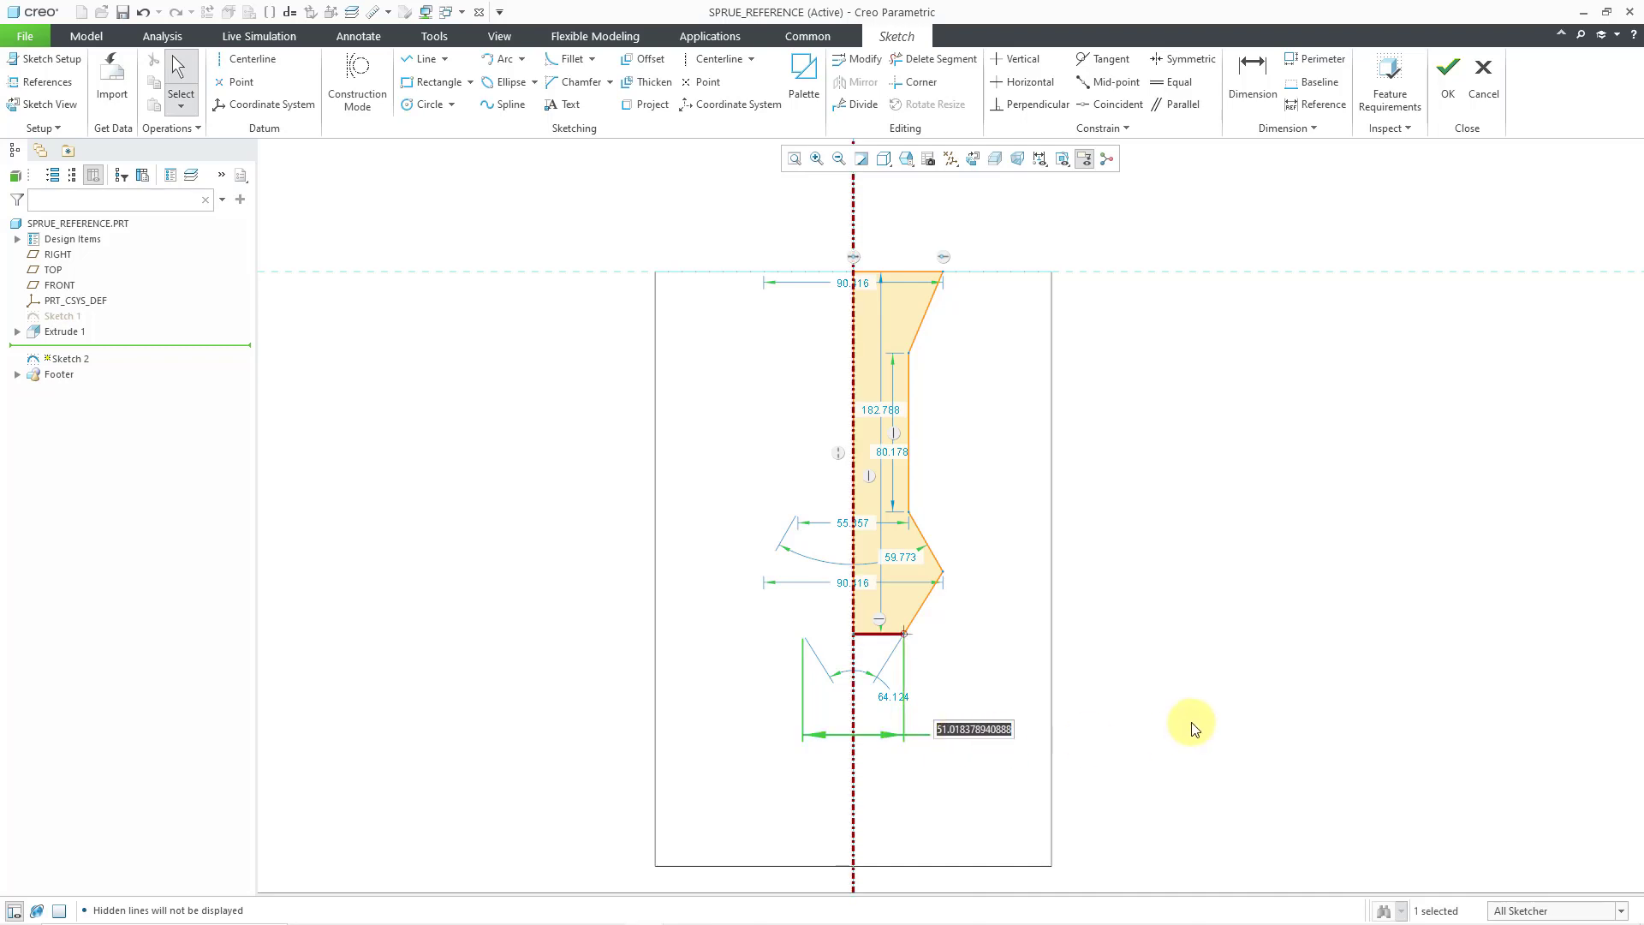
type("50")
key("Return")
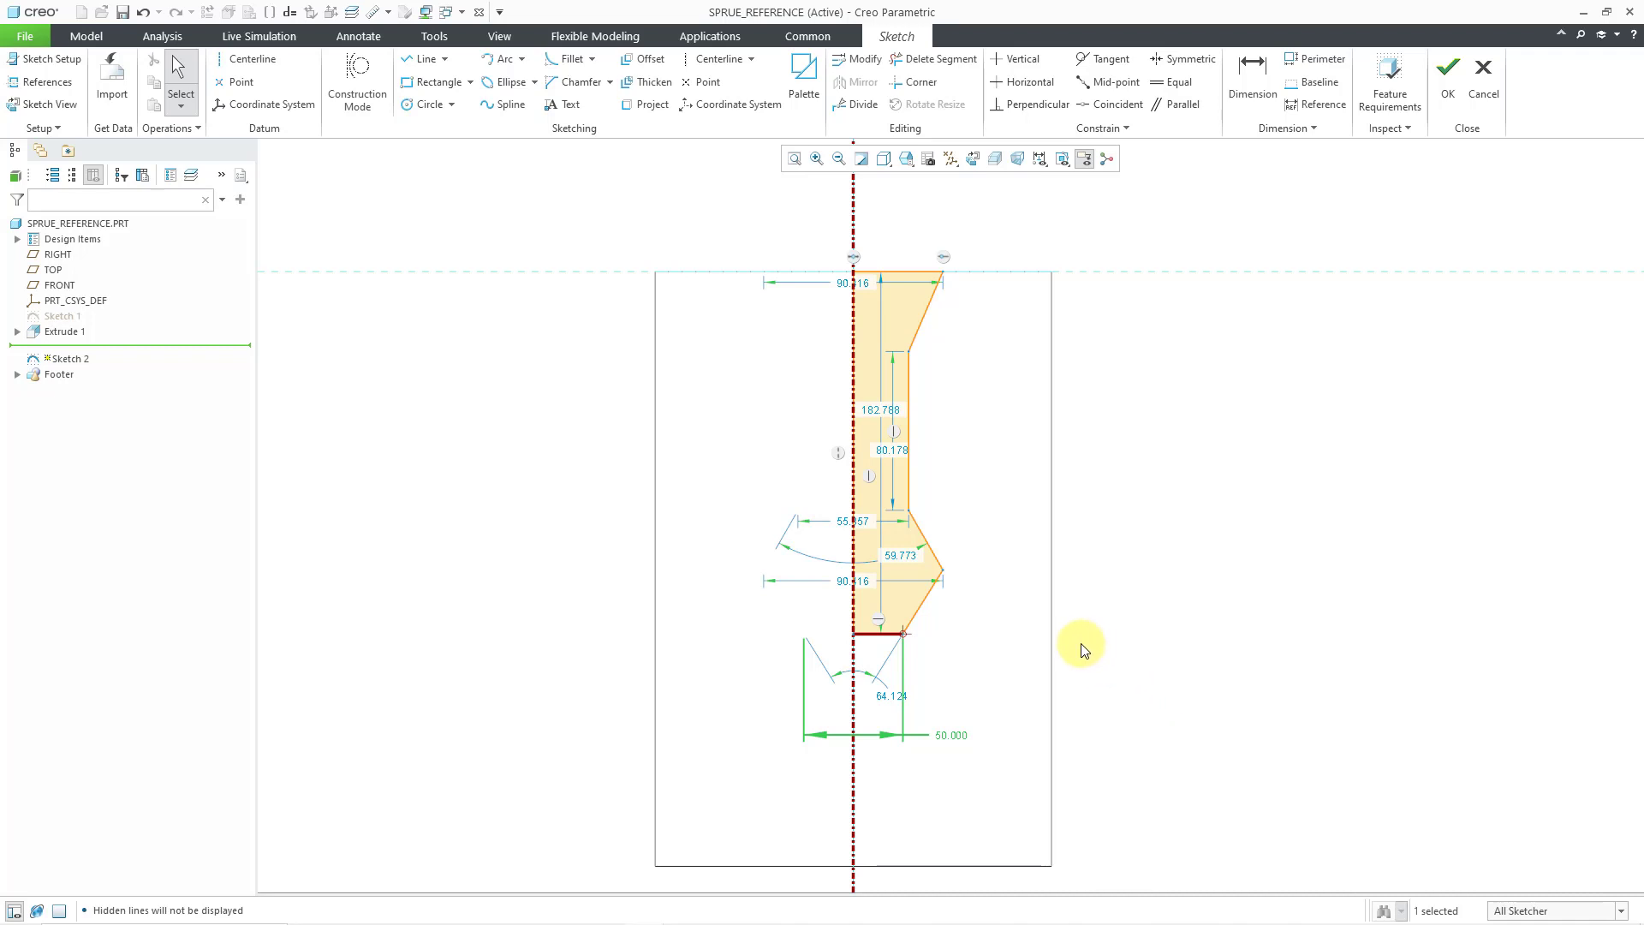
Step: Move the 90.416 dimension below the sketch, set it to 60, and make the top width 90
left_click_drag(860, 581, 892, 781)
double_click(882, 778)
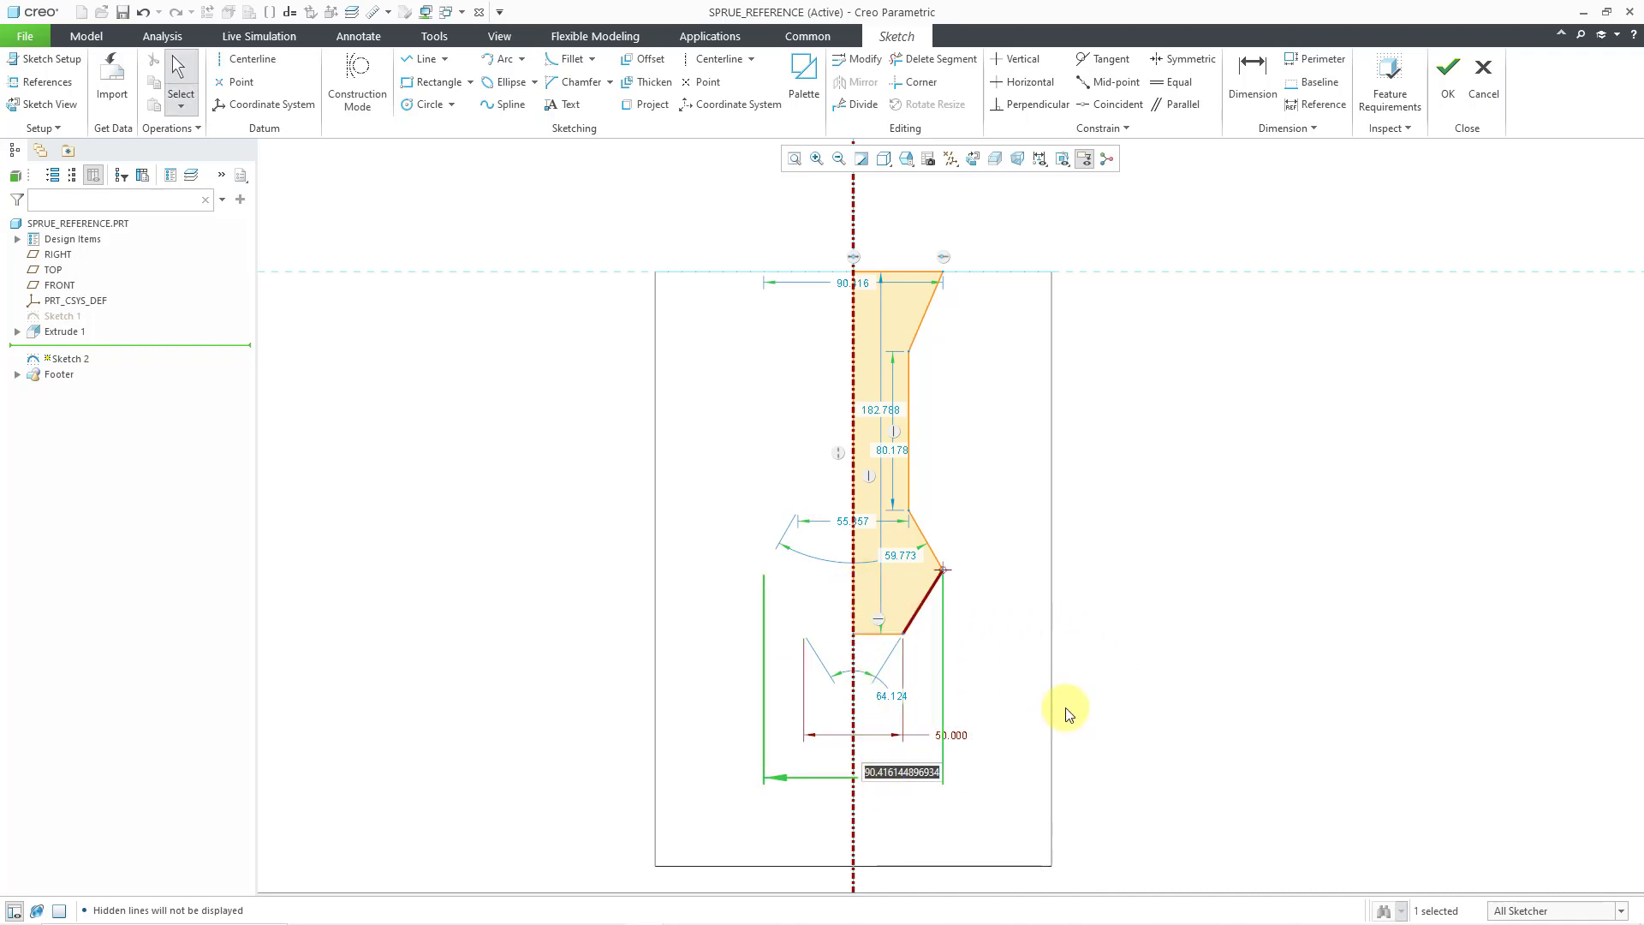
type("60")
key("Return")
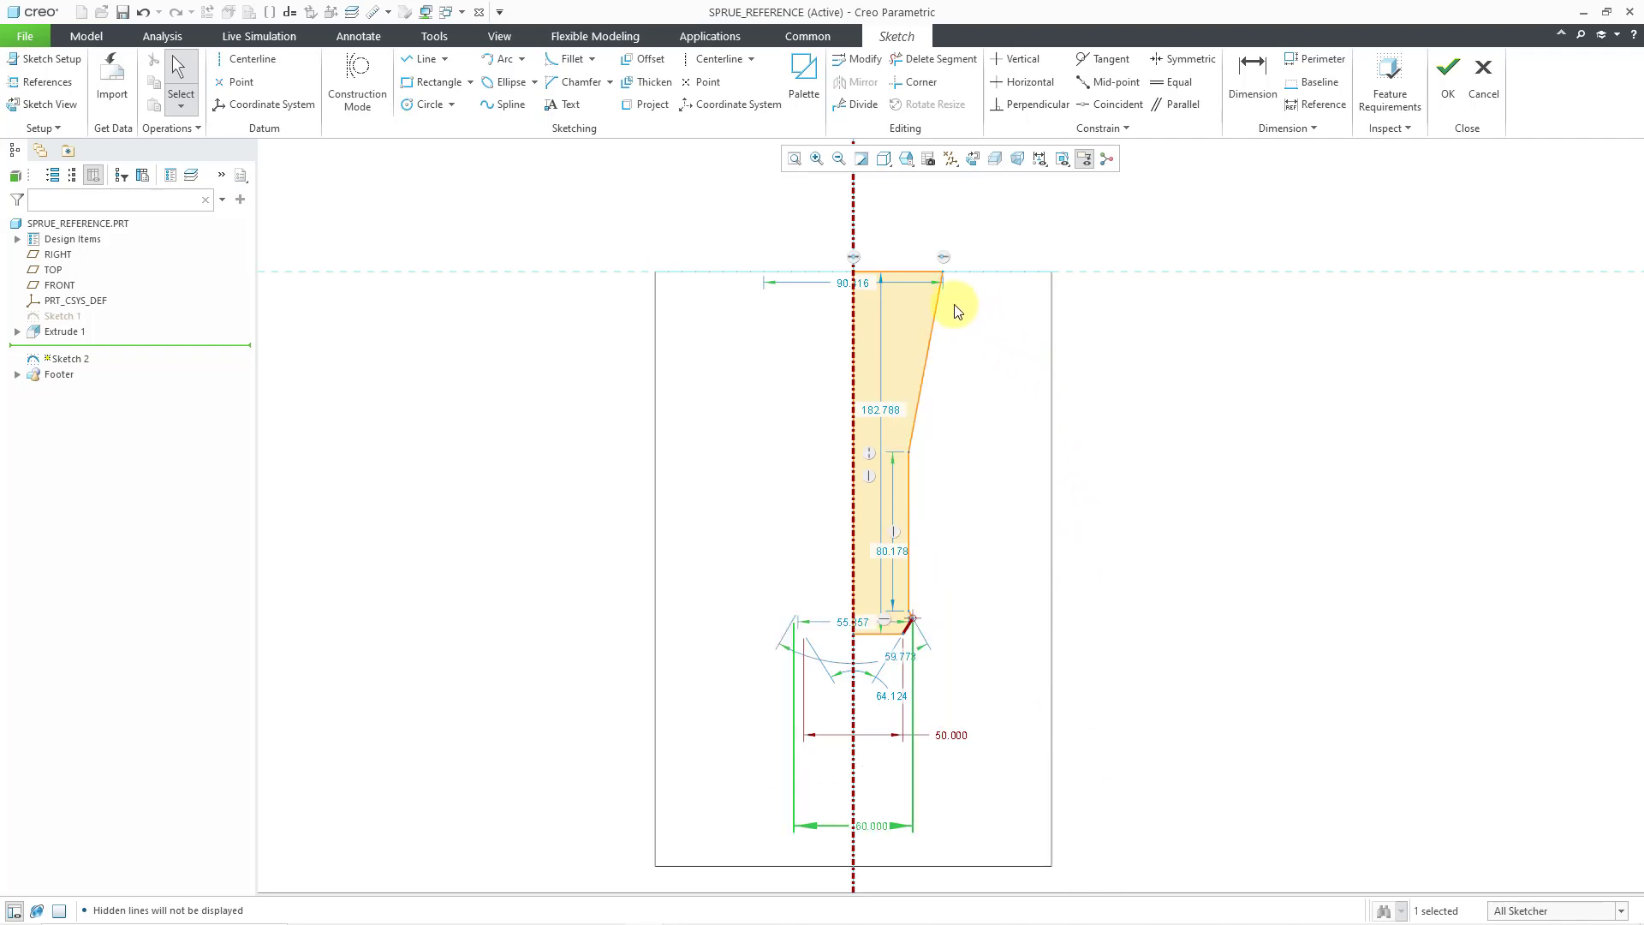
double_click(851, 284)
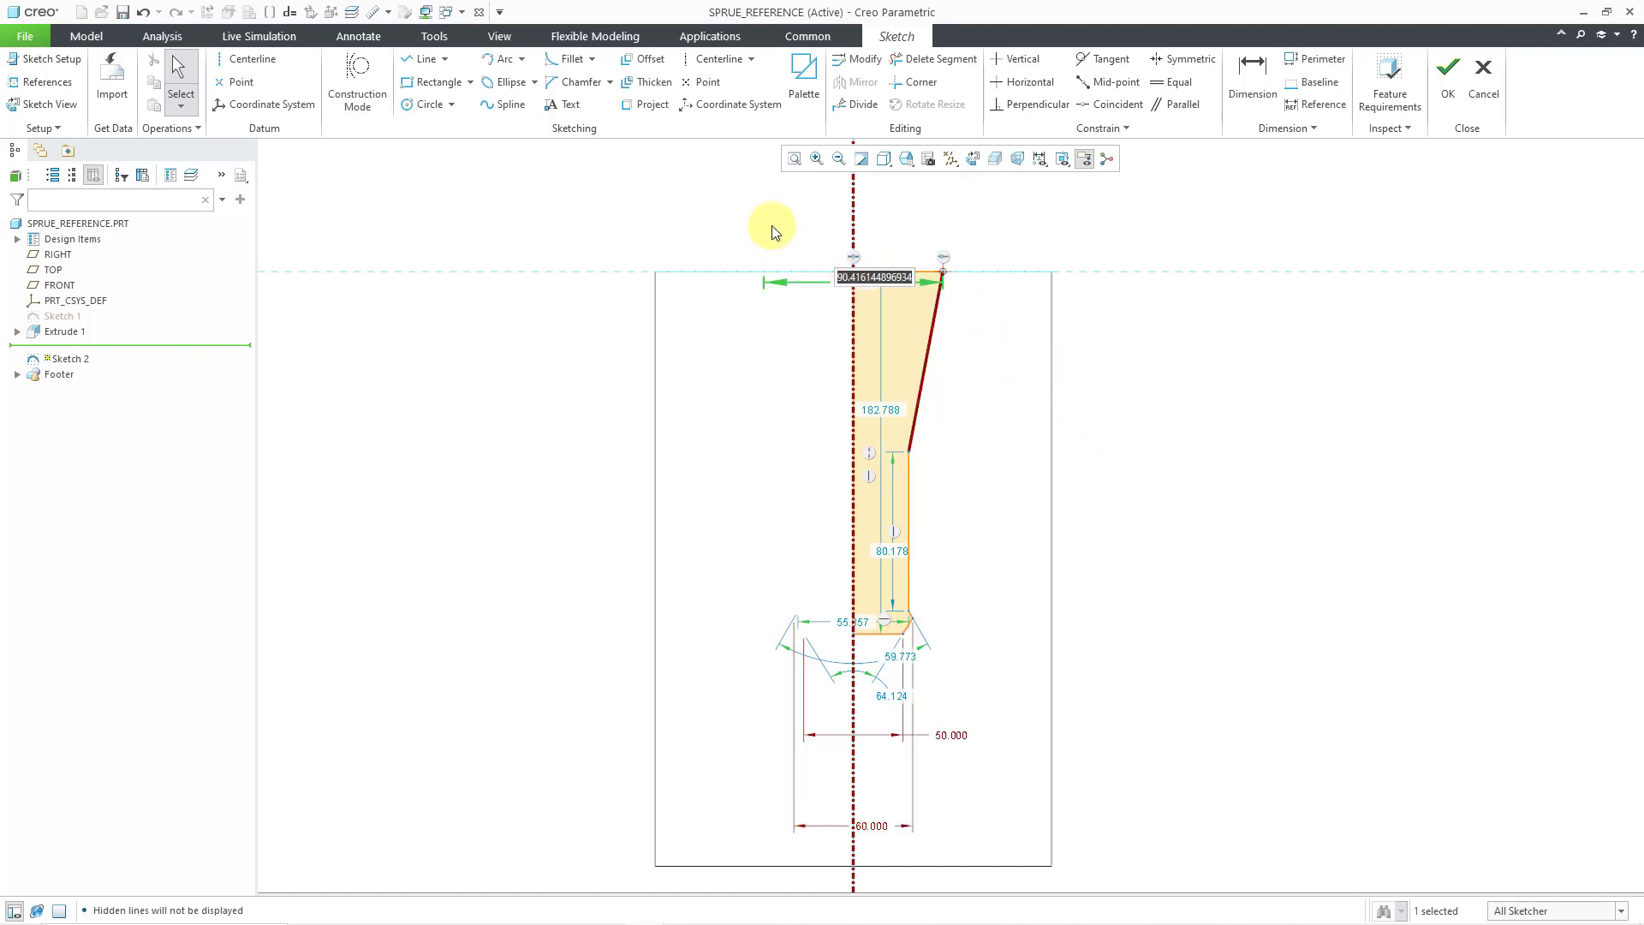
type("90")
key("Return")
left_click(774, 230)
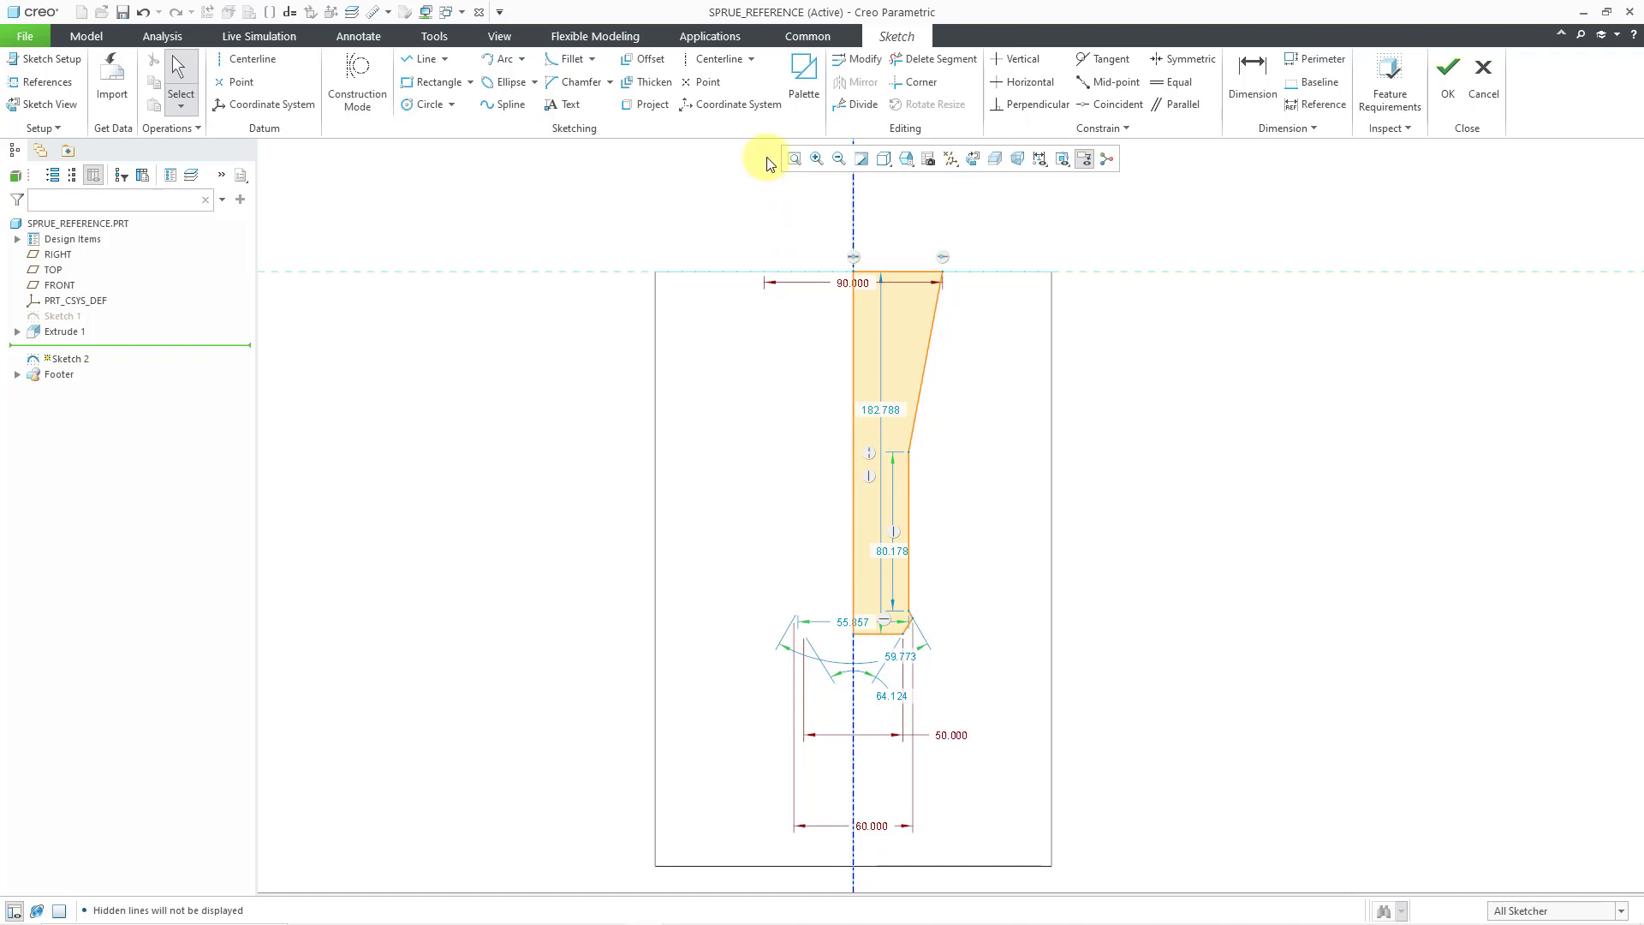
Step: Add a 175 vertical height dimension and pull the profile's lower step upward
left_click(1252, 96)
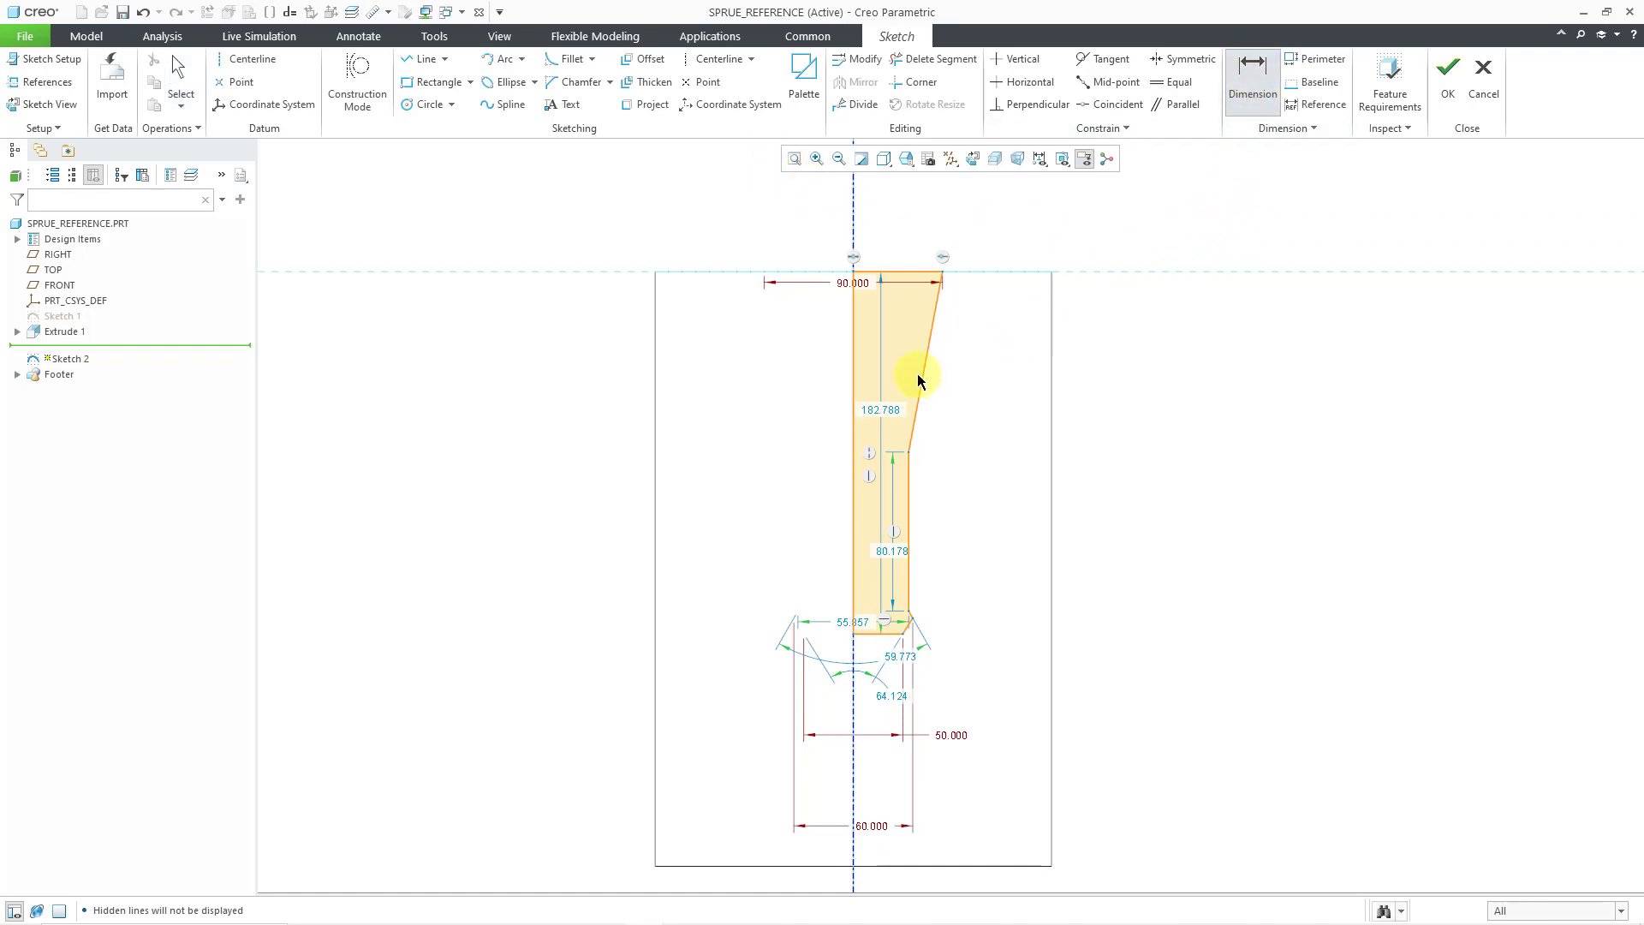
left_click(858, 382)
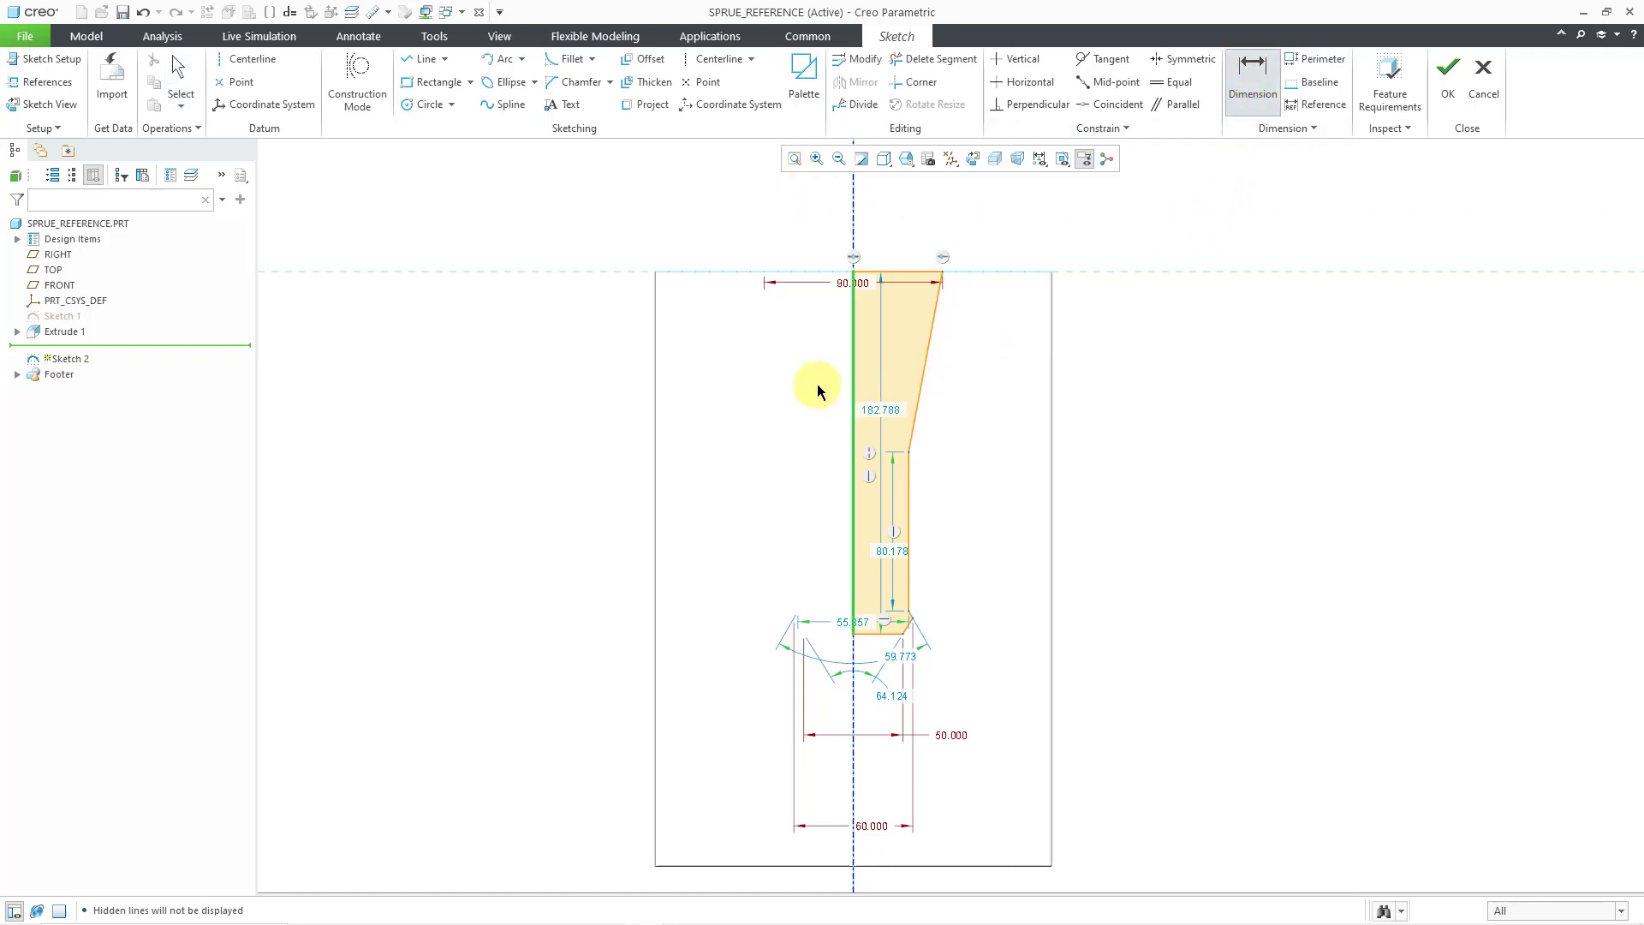
middle_click(735, 424)
type("175")
key("Return")
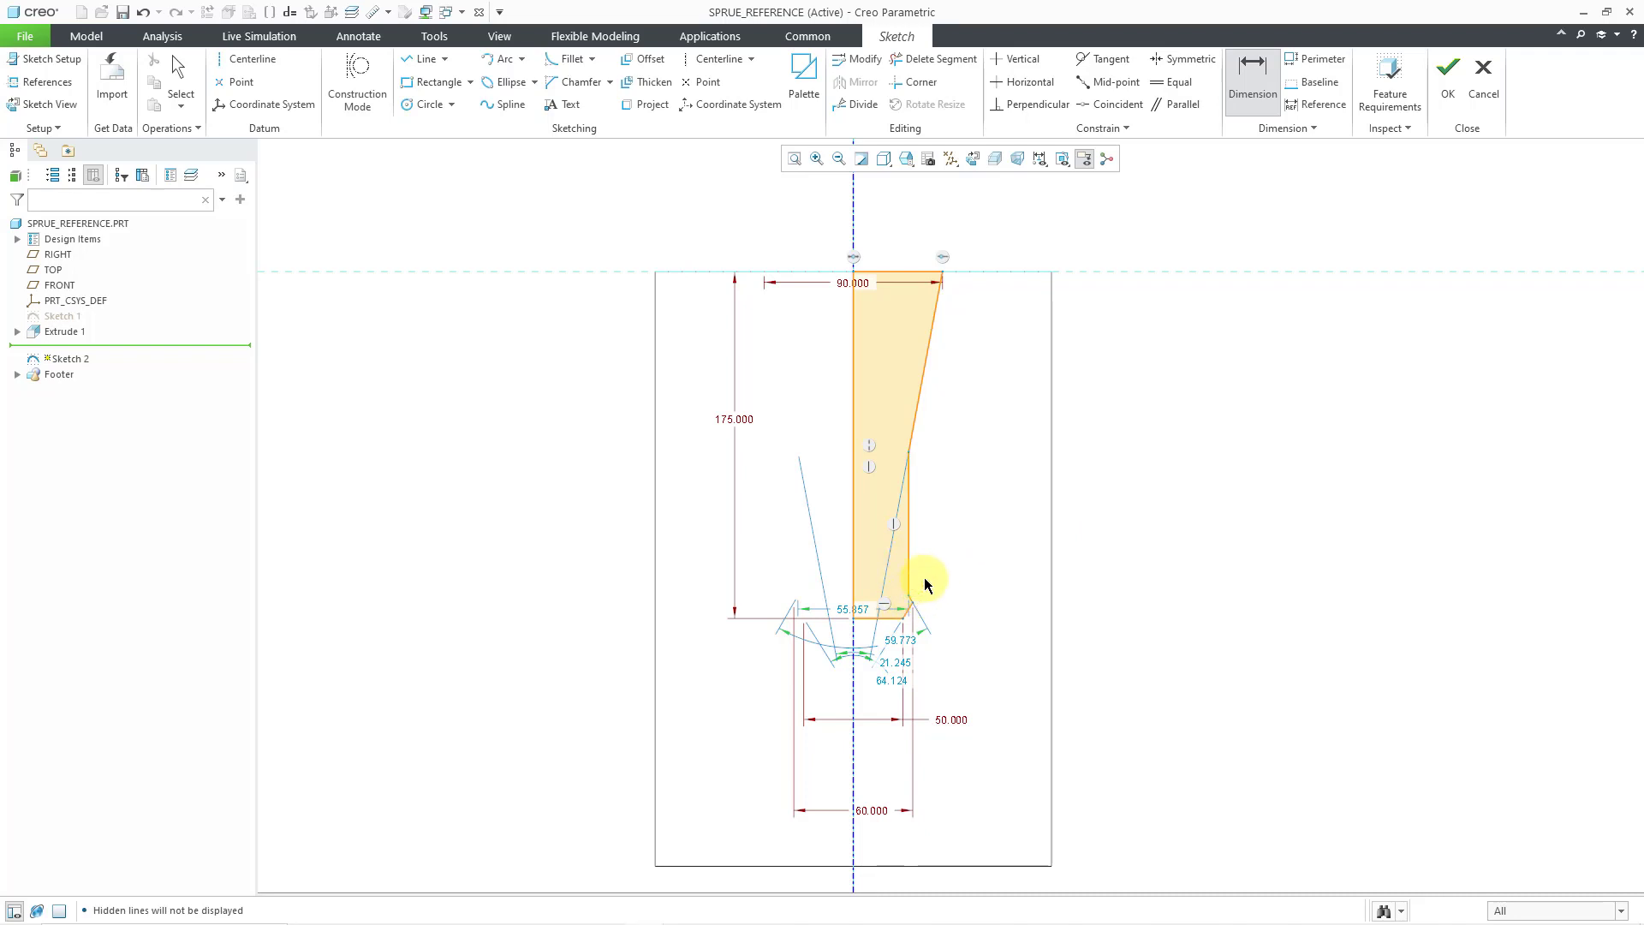
middle_click(912, 597)
left_click_drag(911, 597, 905, 400)
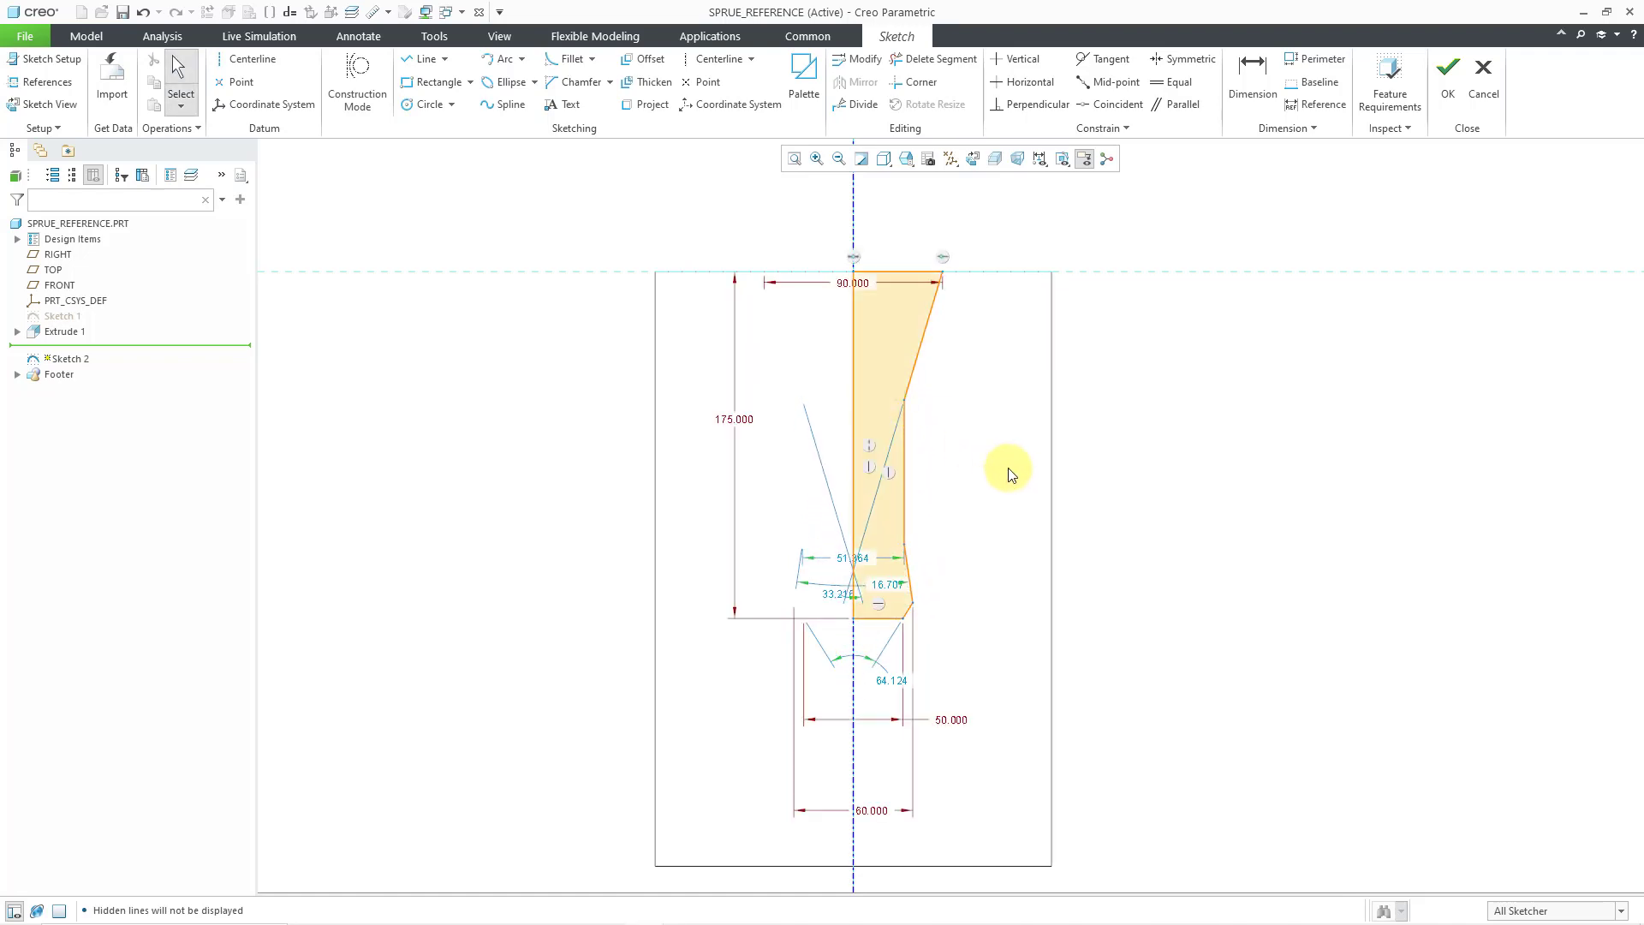
Step: Dimension the slanted edge's taper angle to 20° from the vertical edge
left_click(1252, 75)
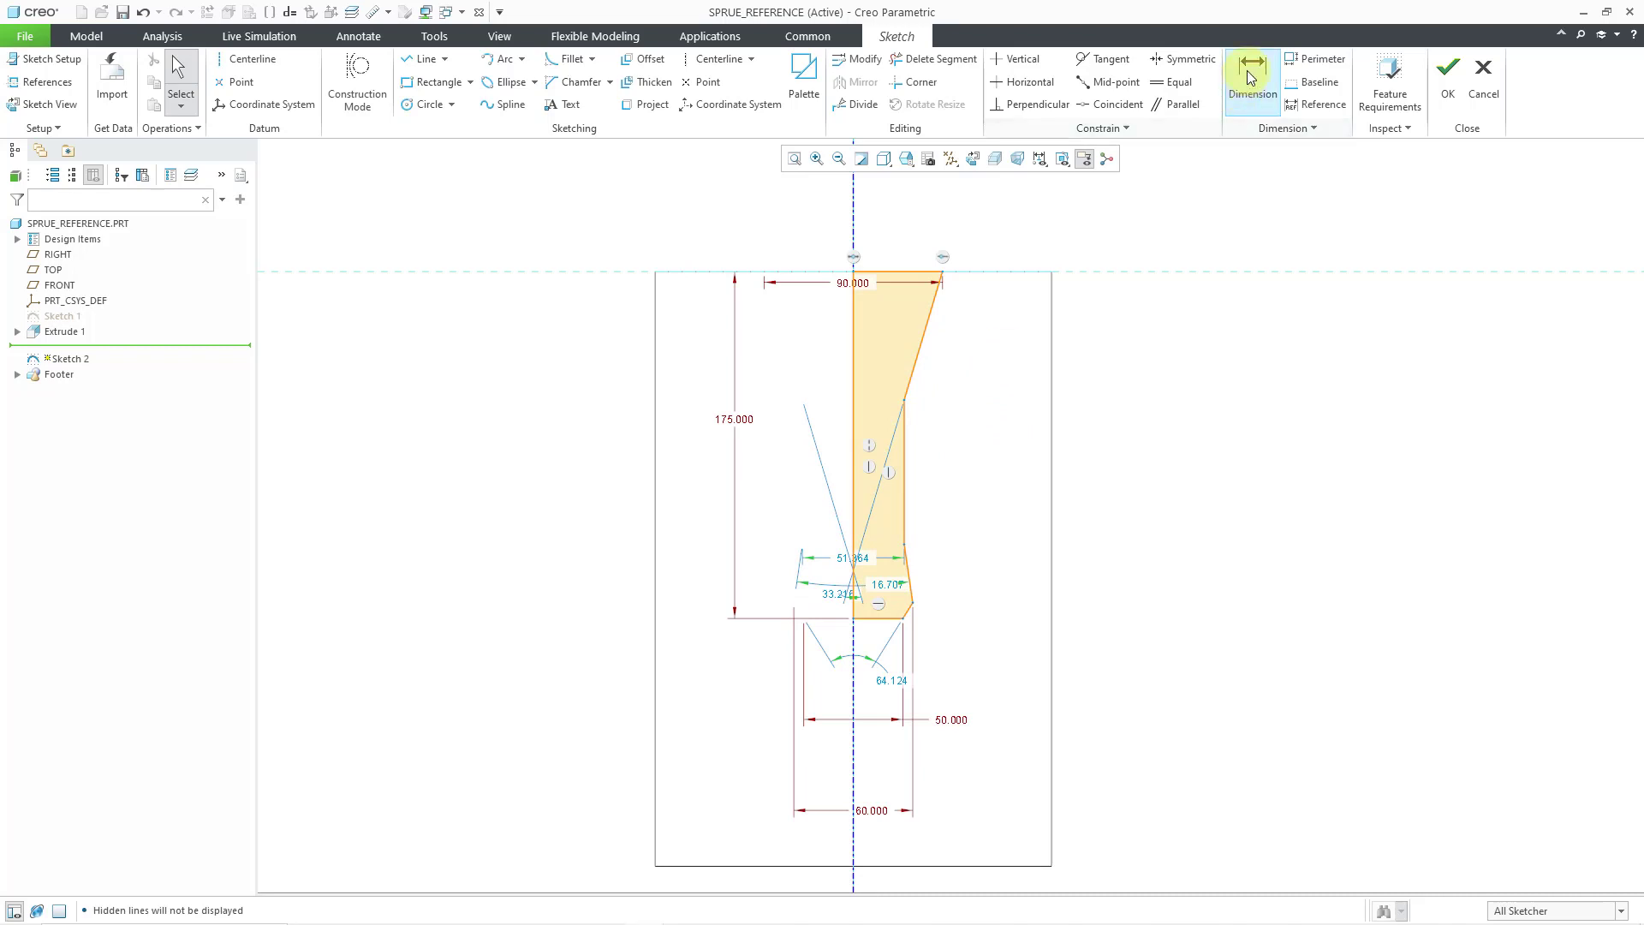
left_click(920, 356)
left_click(853, 349)
middle_click(884, 328)
type("20")
key("Return")
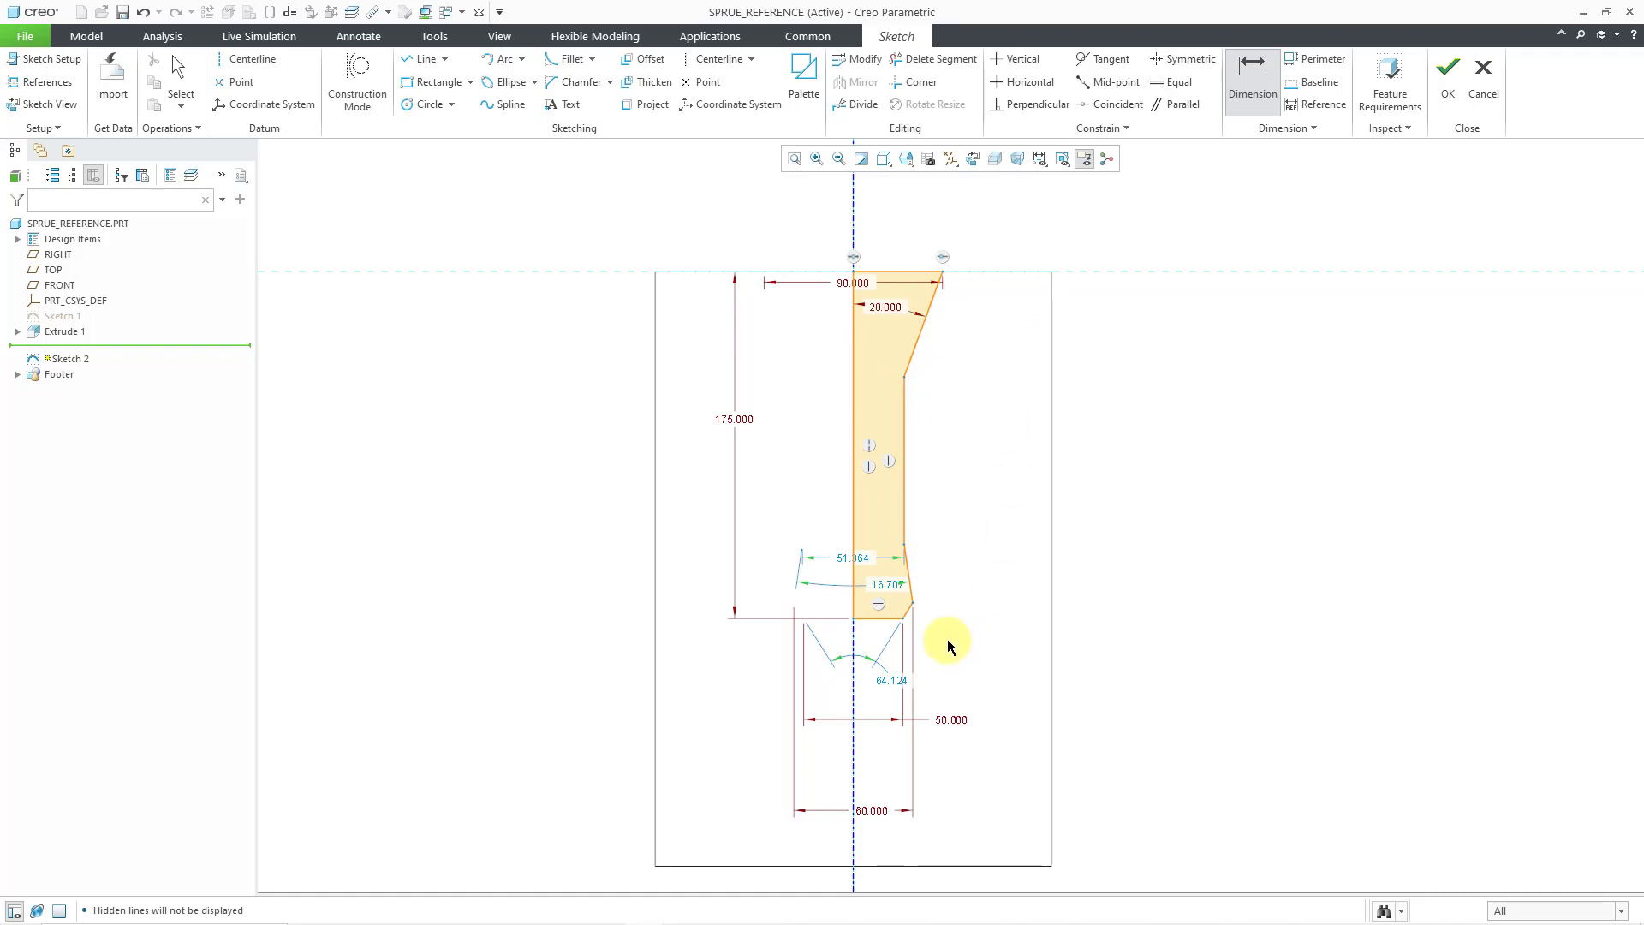
Step: Add two 25 vertical dimensions at the profile's lower step
scroll(938, 634, "down", 4)
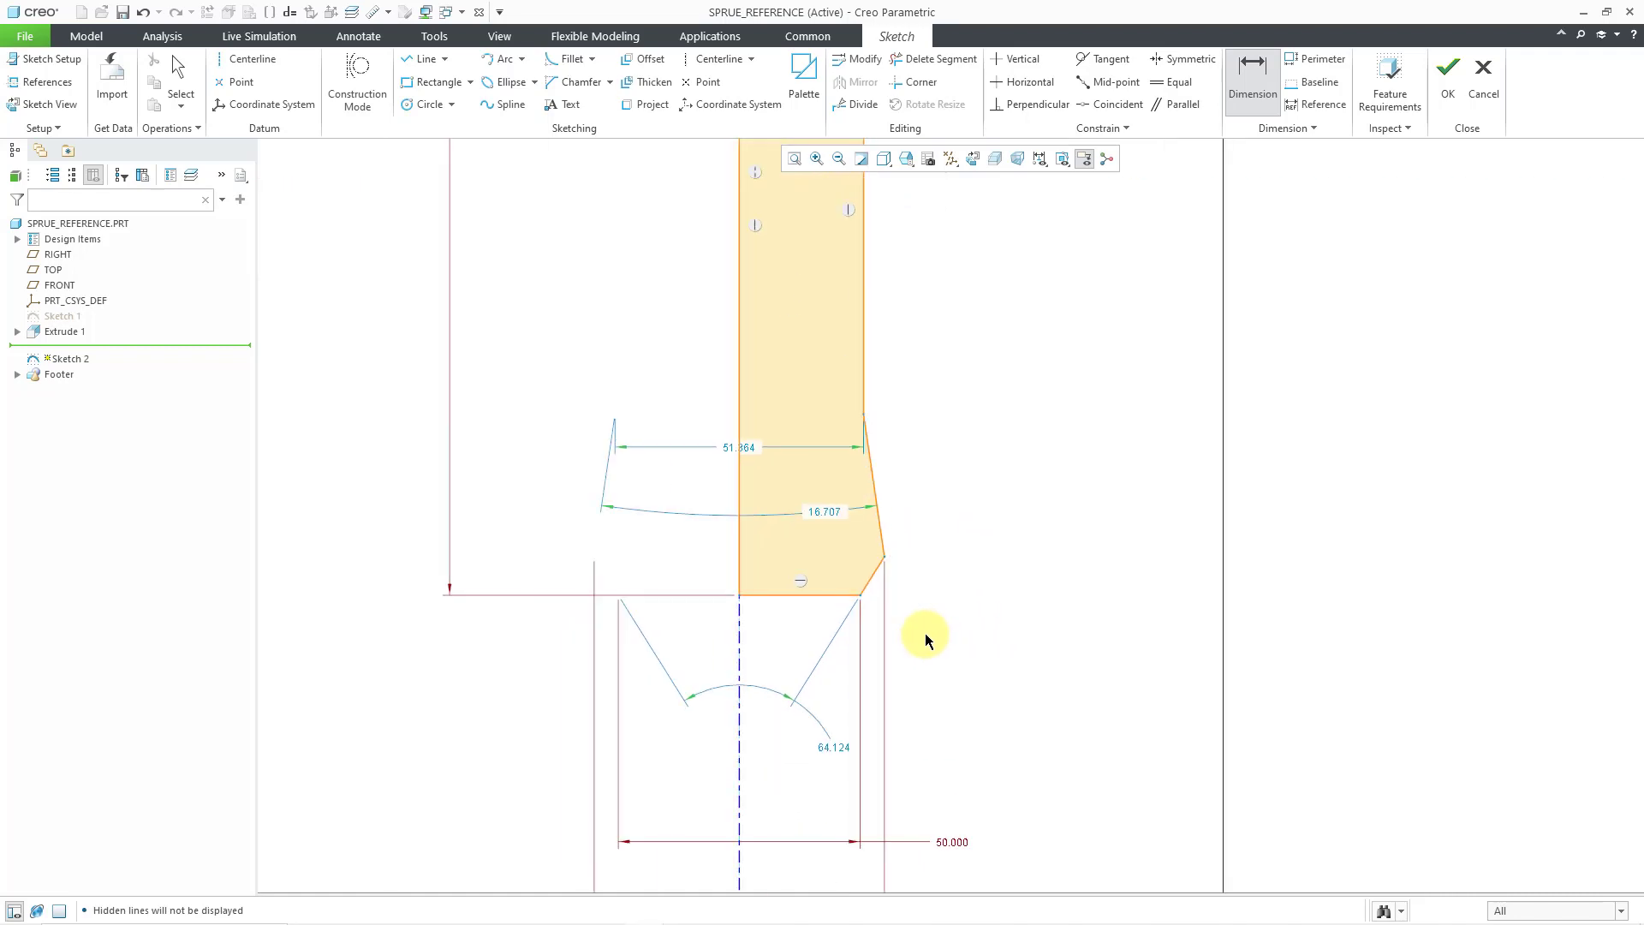
left_click(888, 558)
left_click(838, 593)
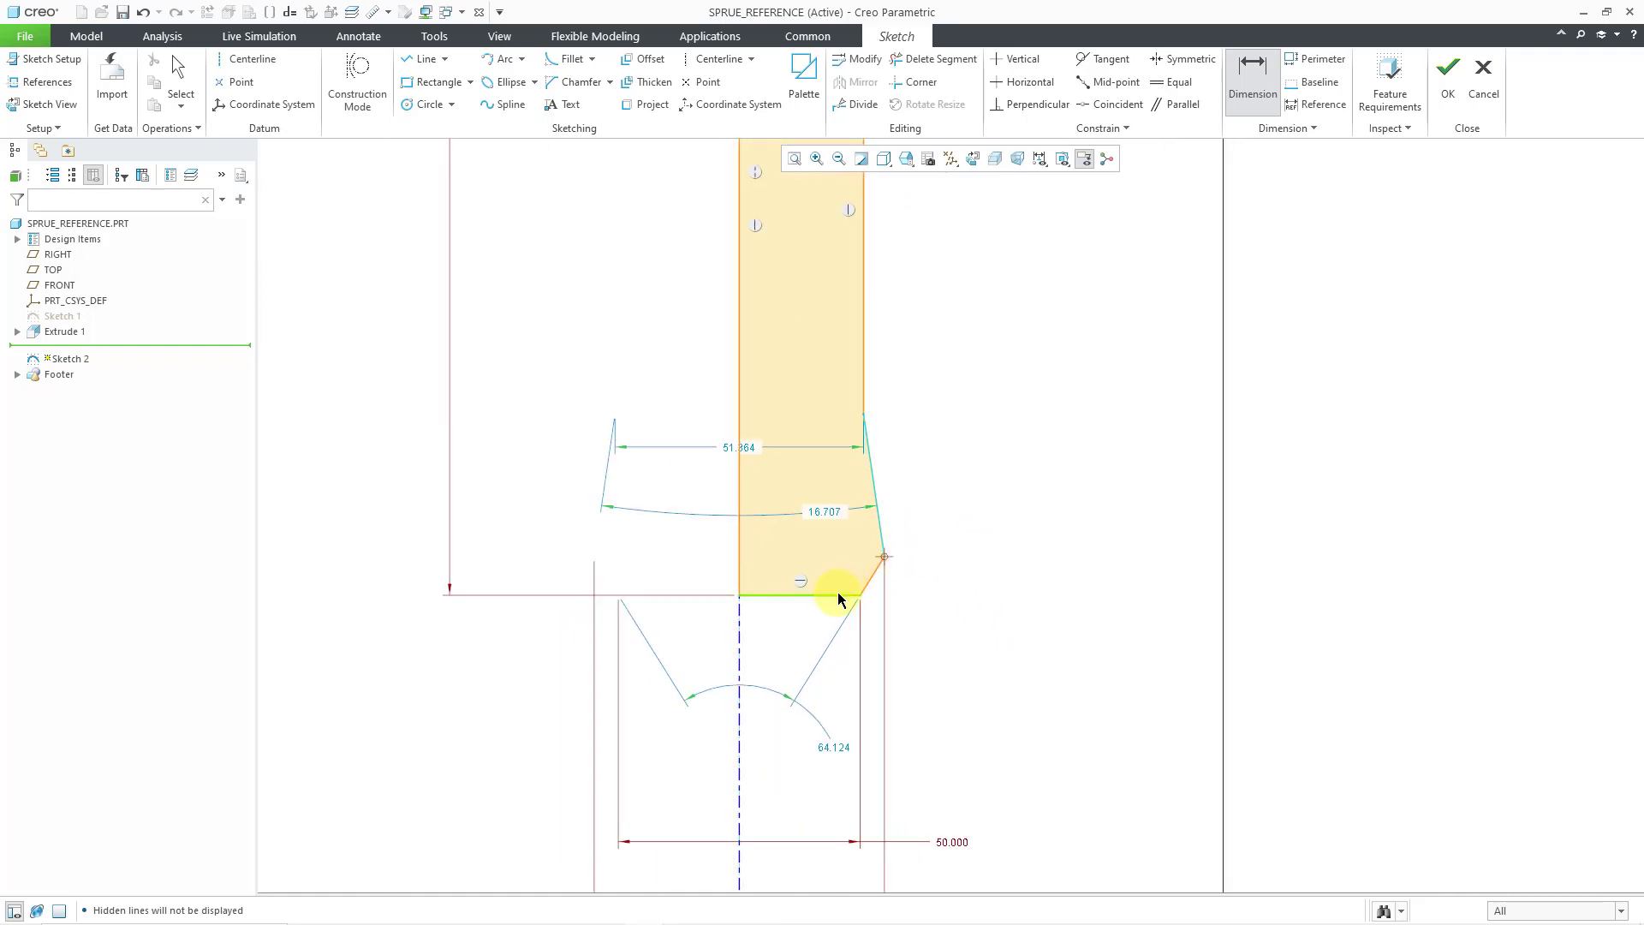
middle_click(974, 579)
type("25")
key("Return")
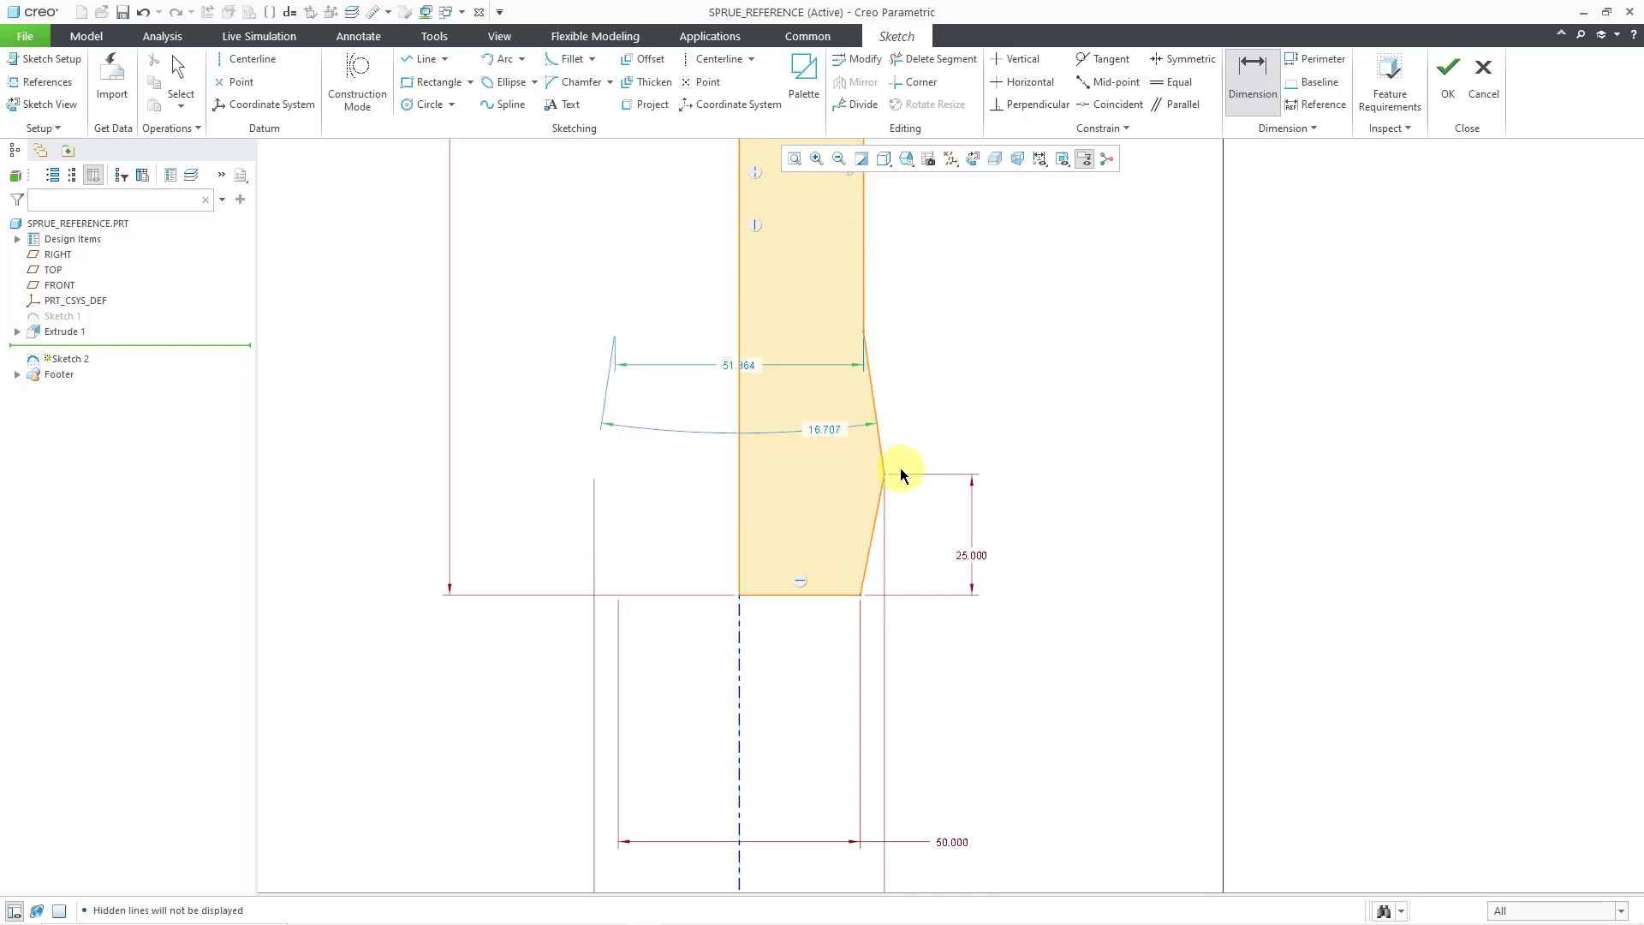
left_click(867, 341)
middle_click(964, 384)
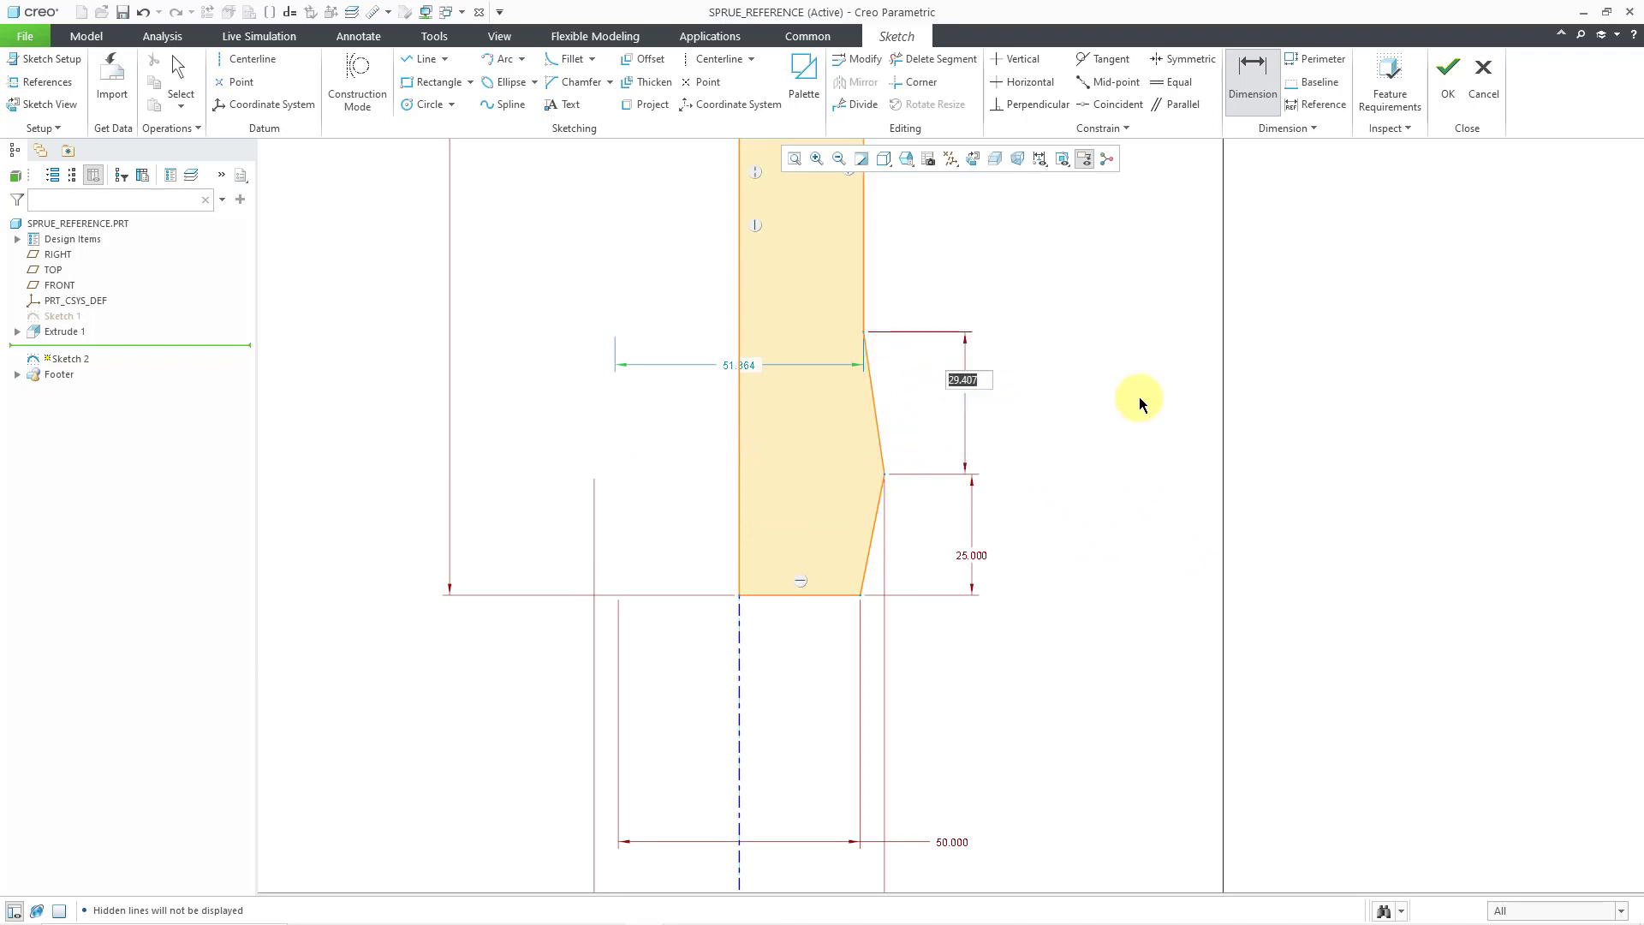
type("25")
key("Return")
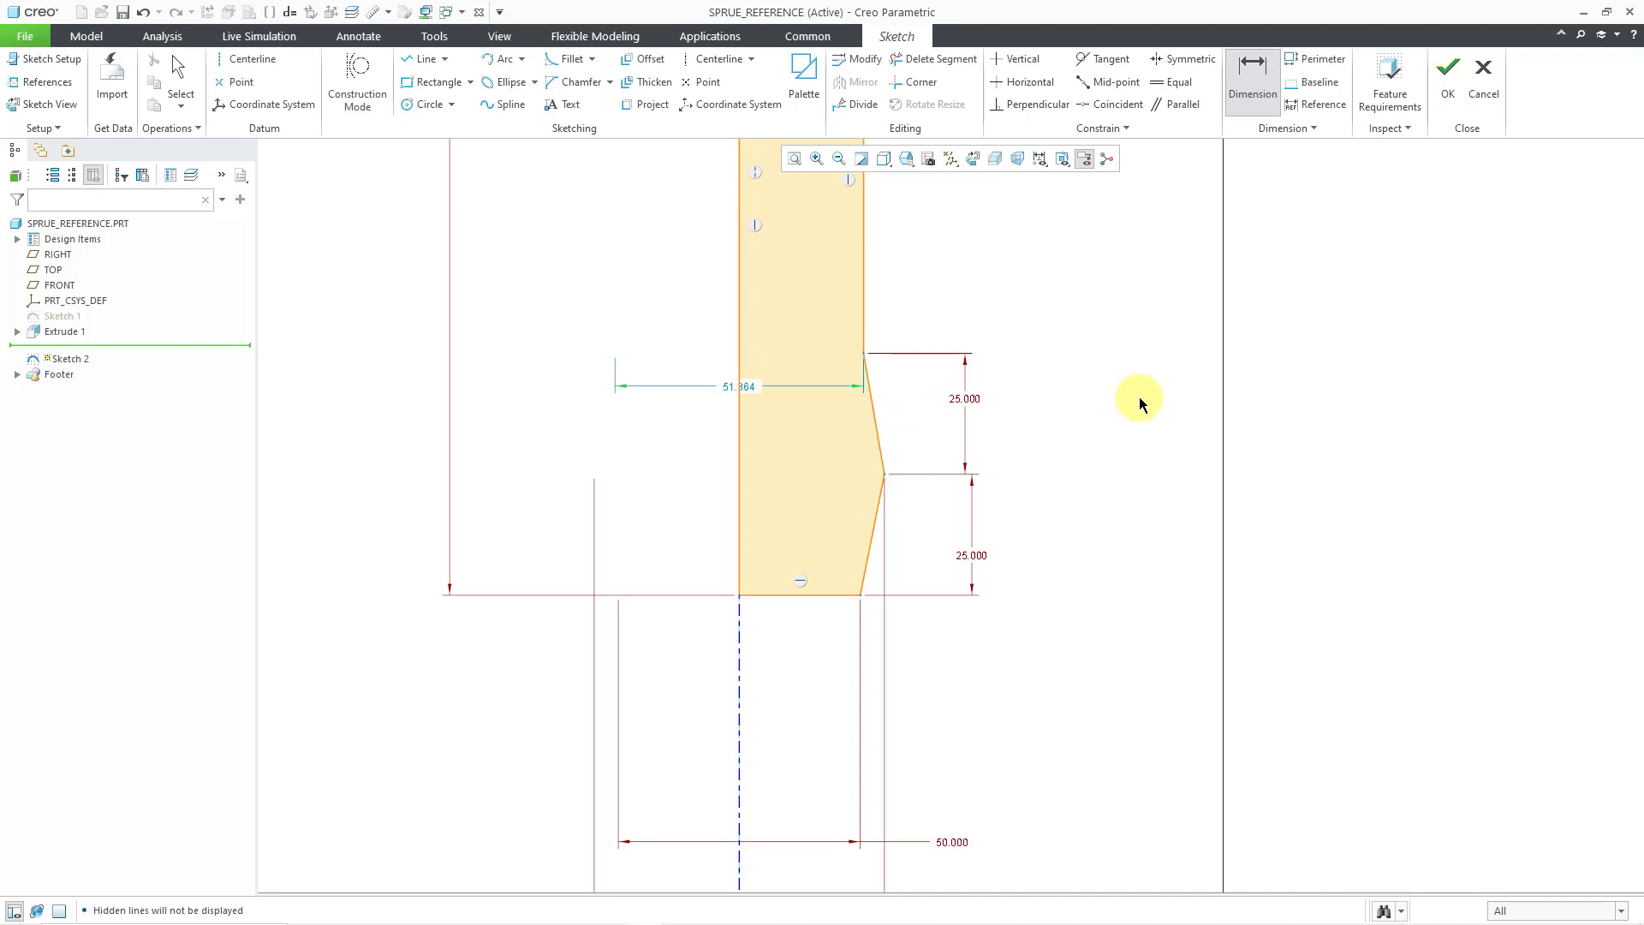
scroll(993, 594, "down", 4)
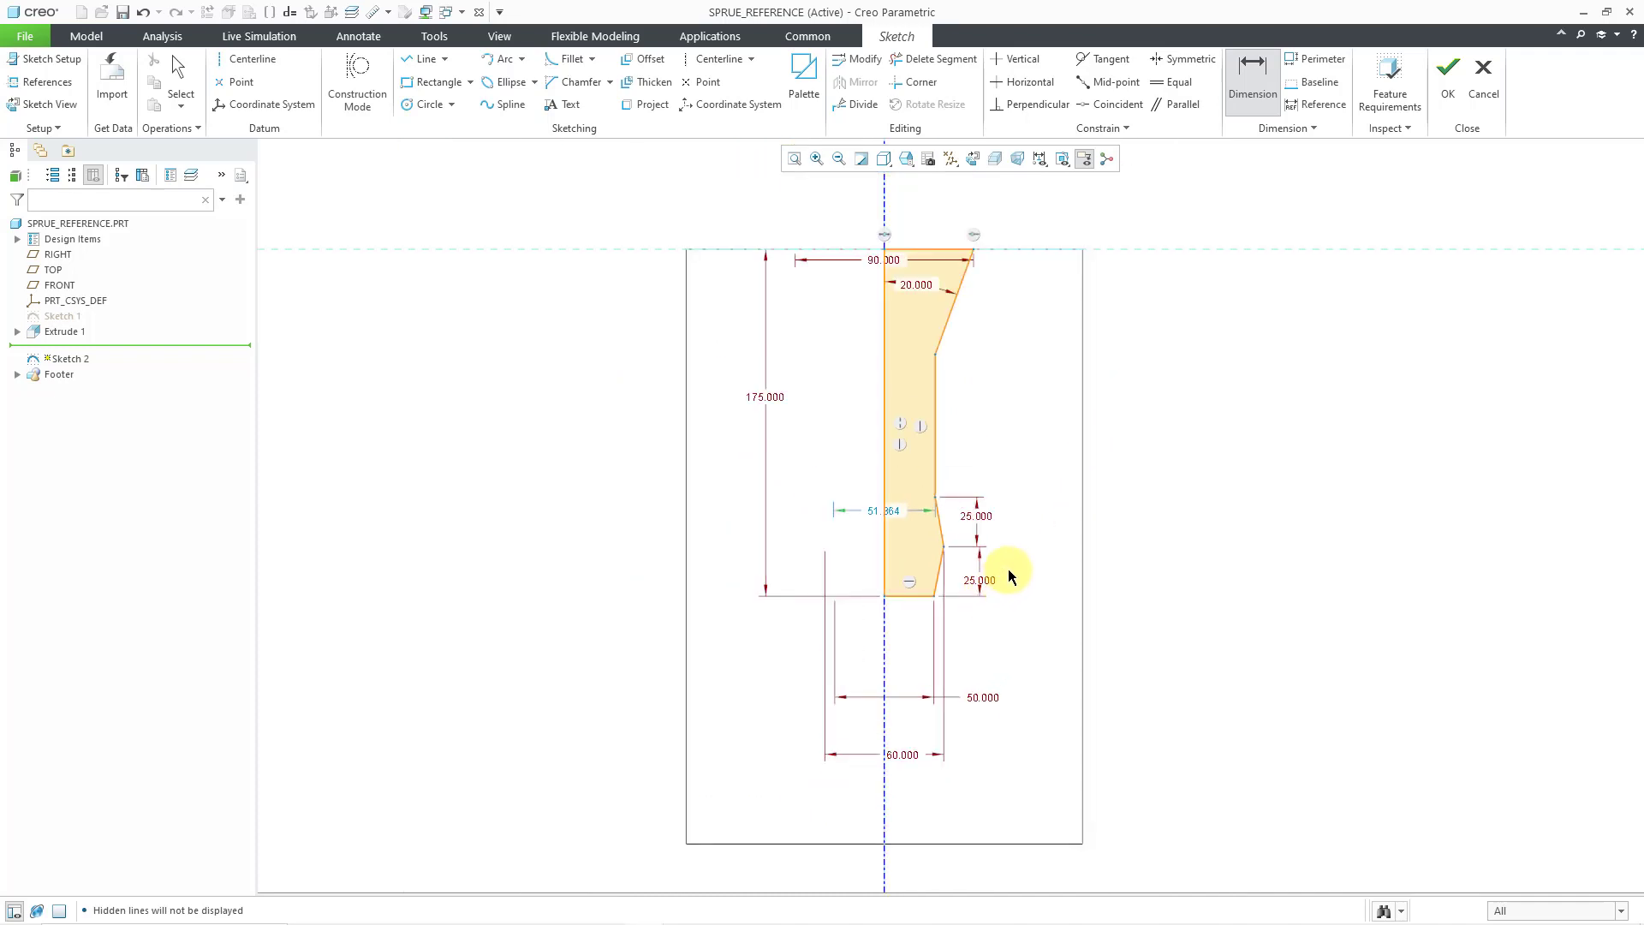
Step: Change the 51.364 width dimension to 50
middle_click(1029, 563)
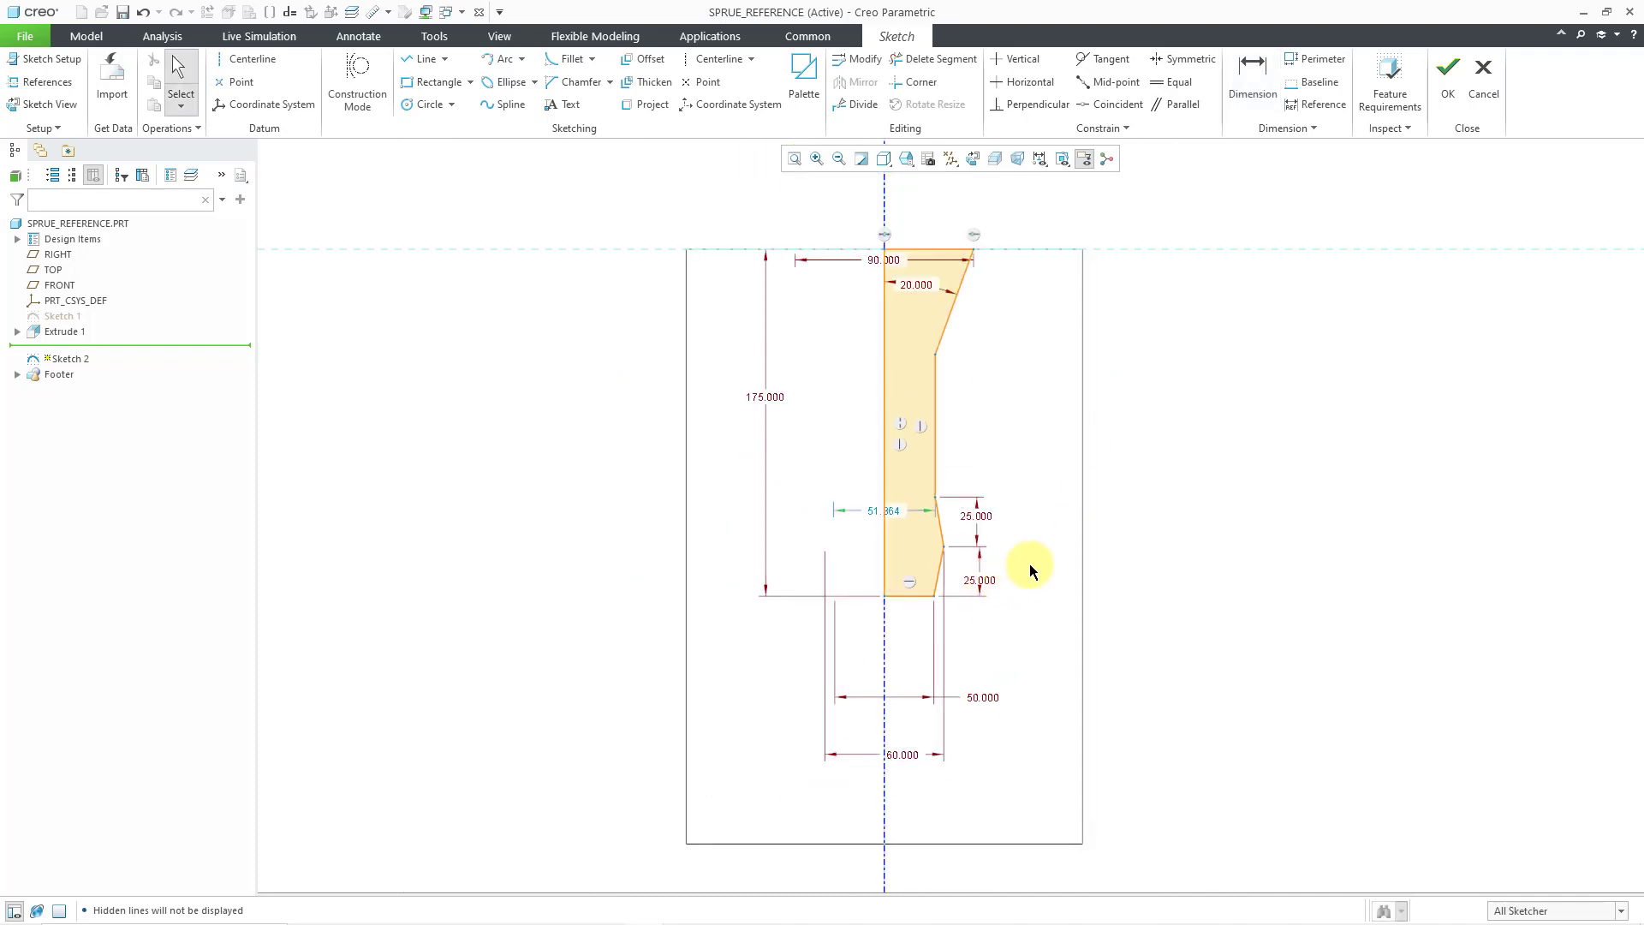
double_click(894, 511)
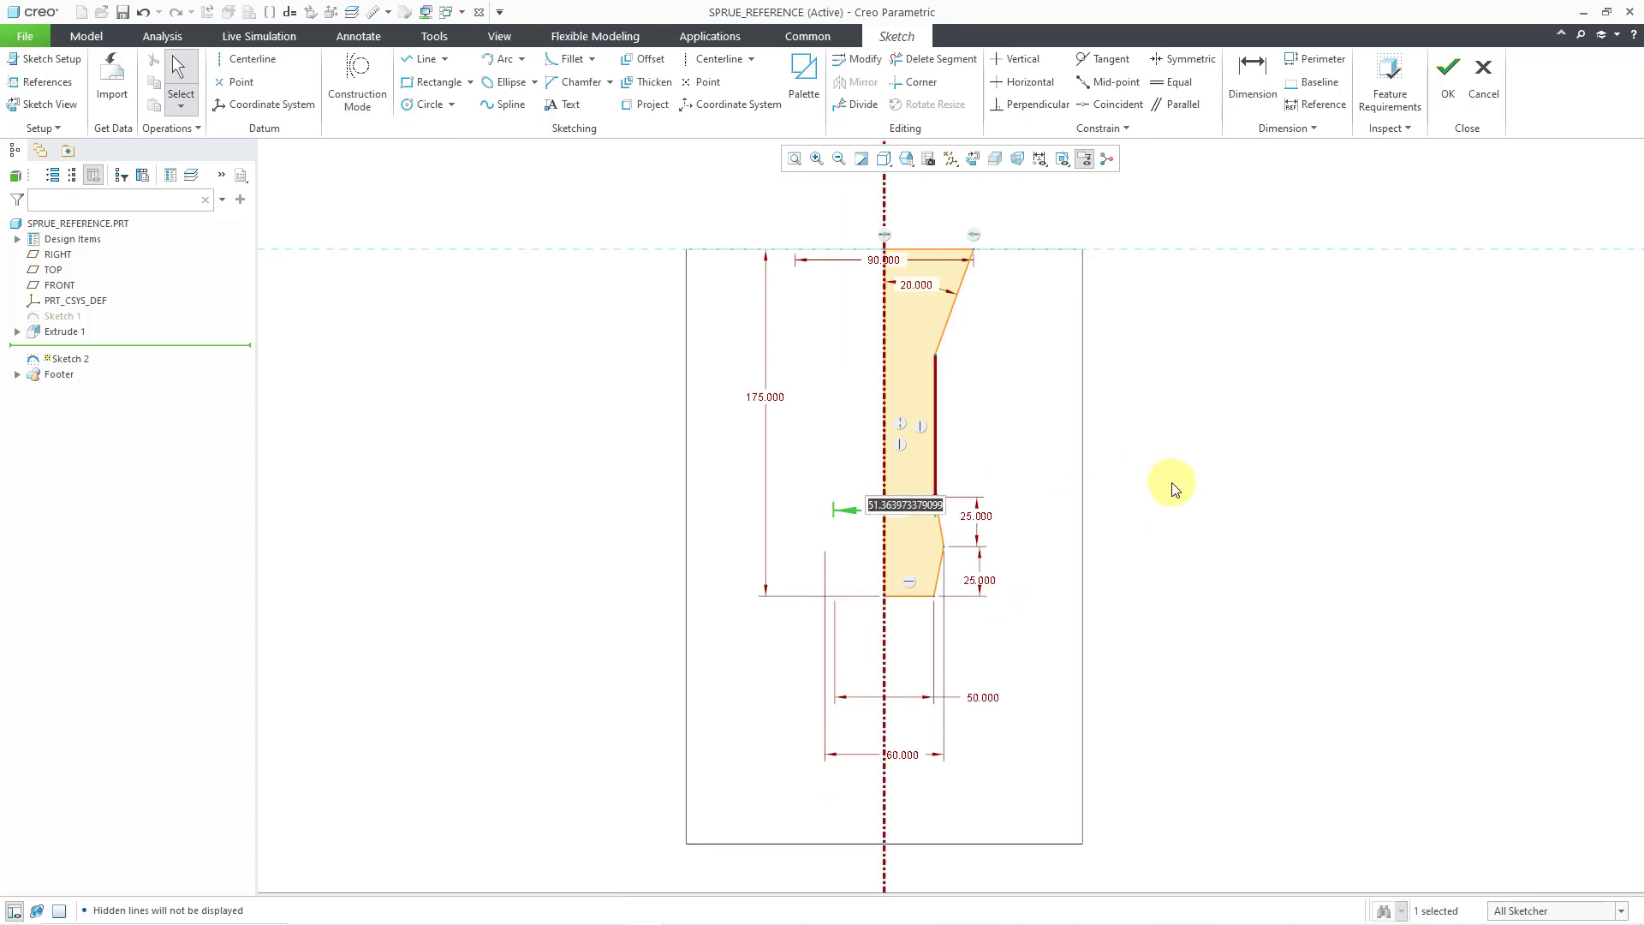
type("50")
key("Return")
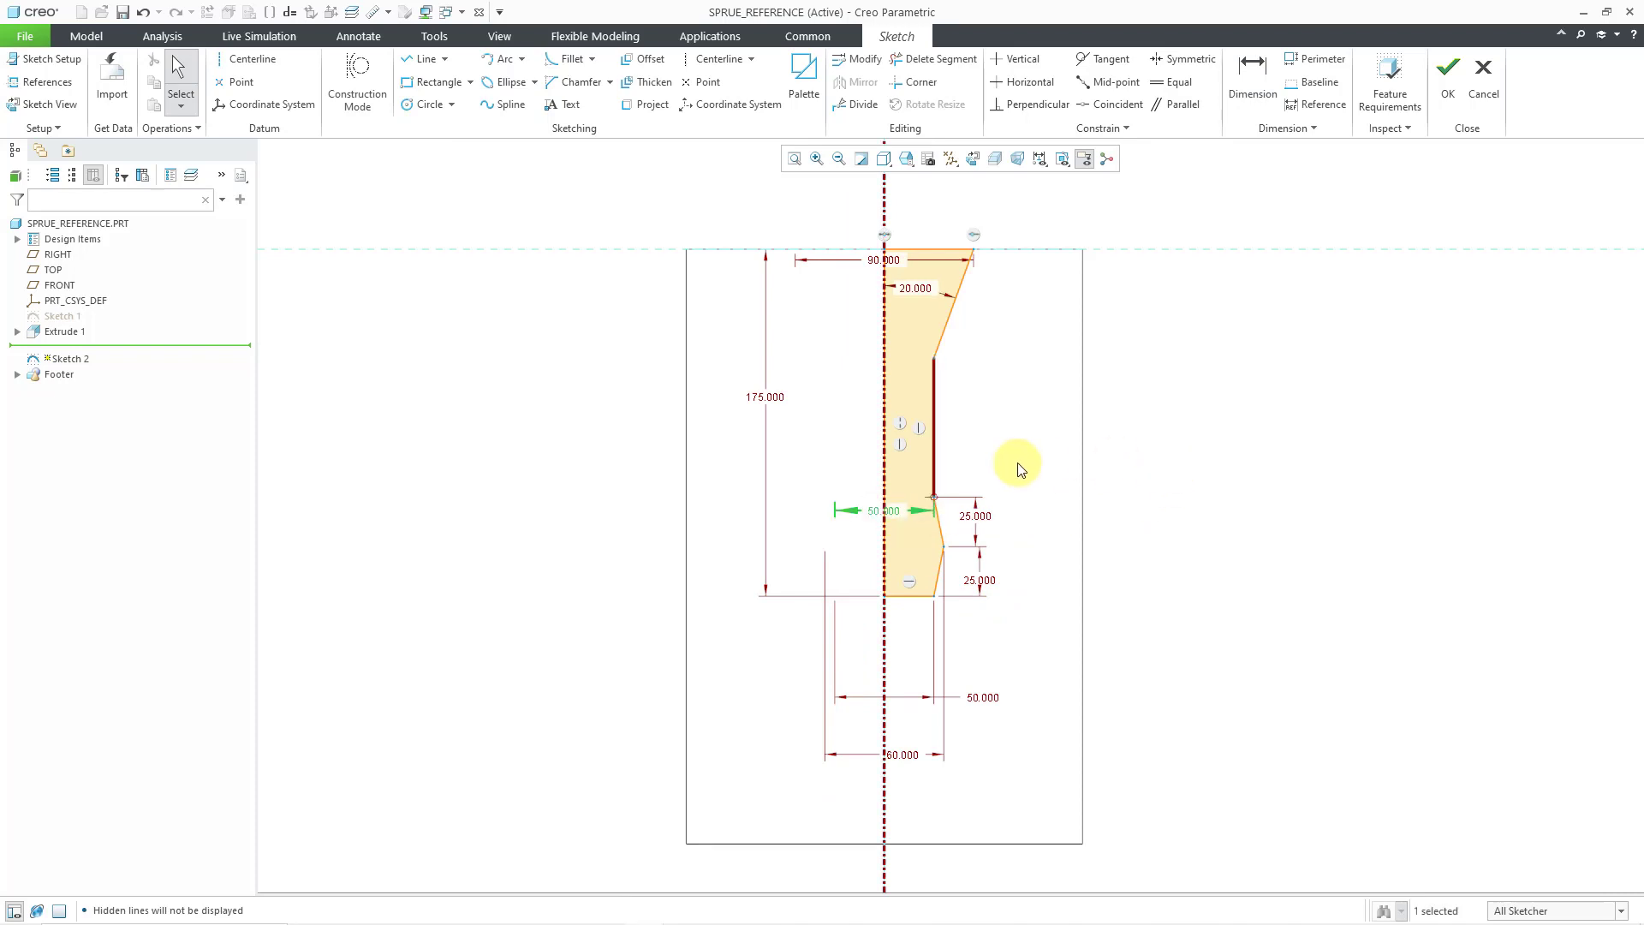
left_click(1059, 477)
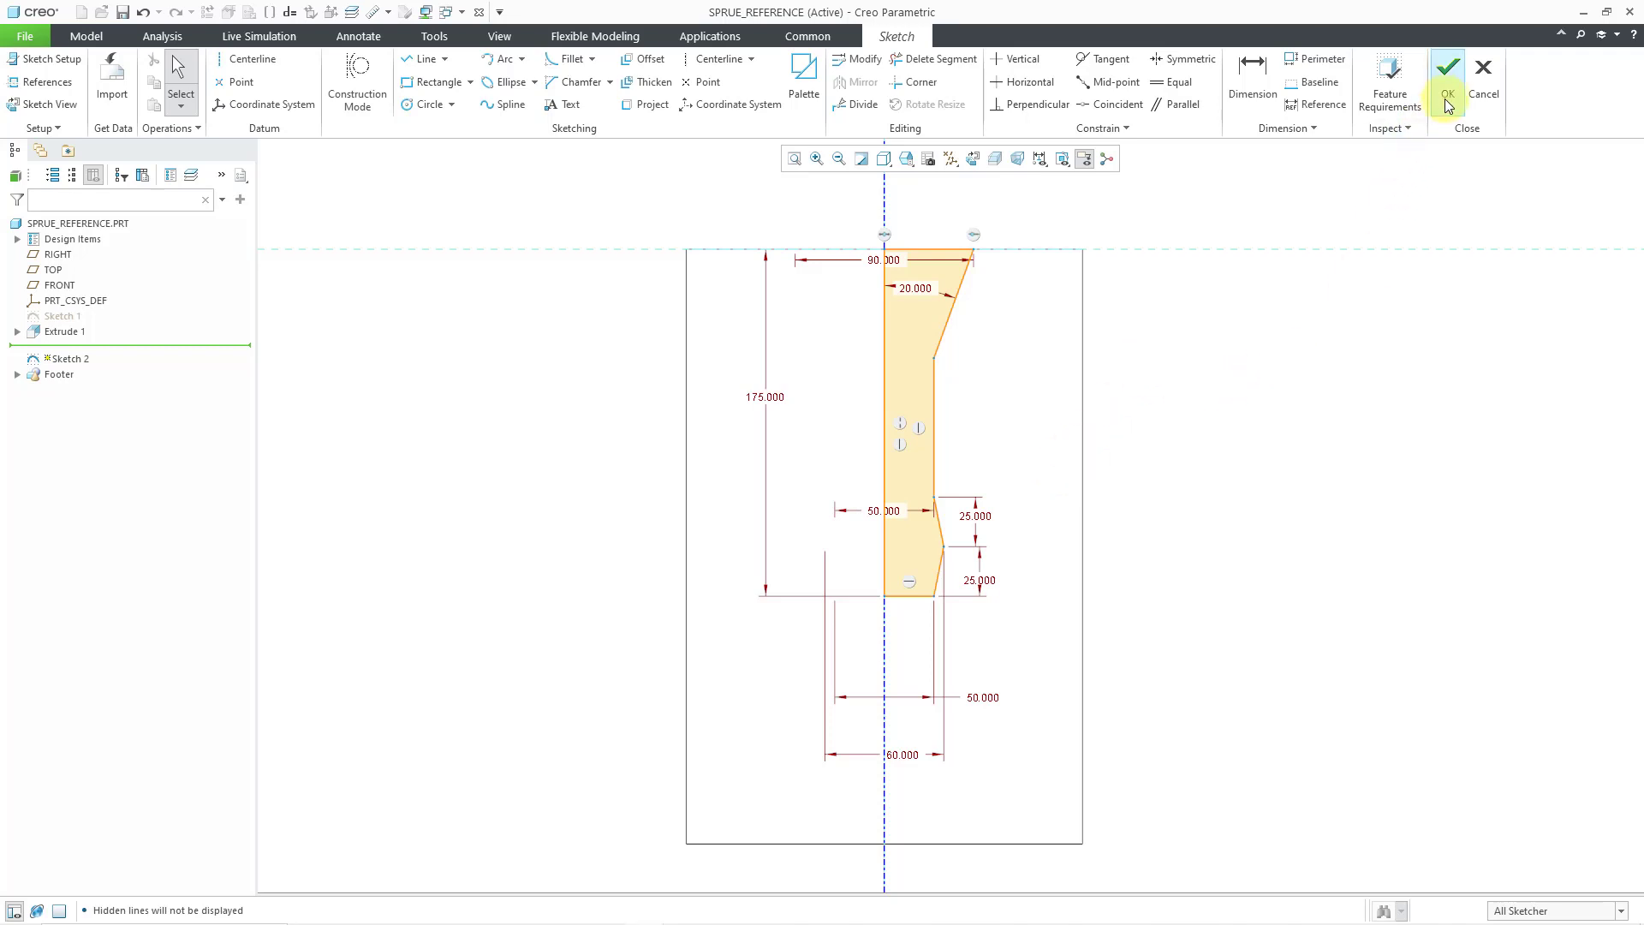
Step: Finish Sketch 2 and view the block shaded with edges in 3D
left_click(1448, 69)
left_click(895, 161)
left_click(974, 208)
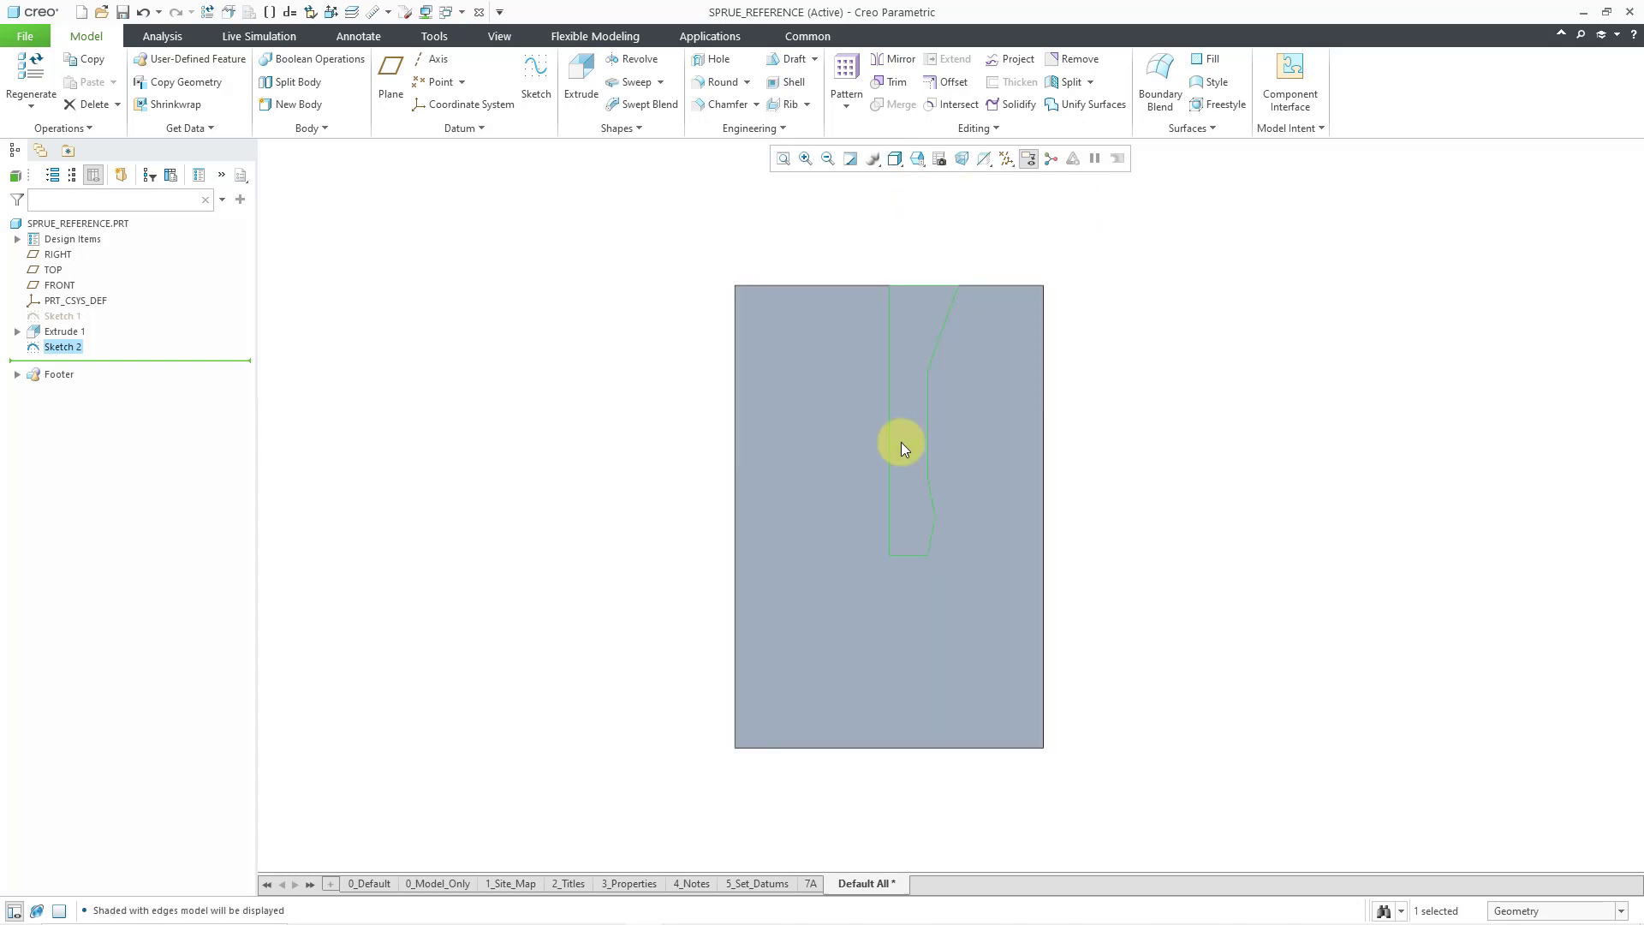
mouse_move(901, 442)
middle_mouse_down()
mouse_move(872, 447)
mouse_move(862, 474)
mouse_move(903, 541)
mouse_move(805, 531)
middle_mouse_up()
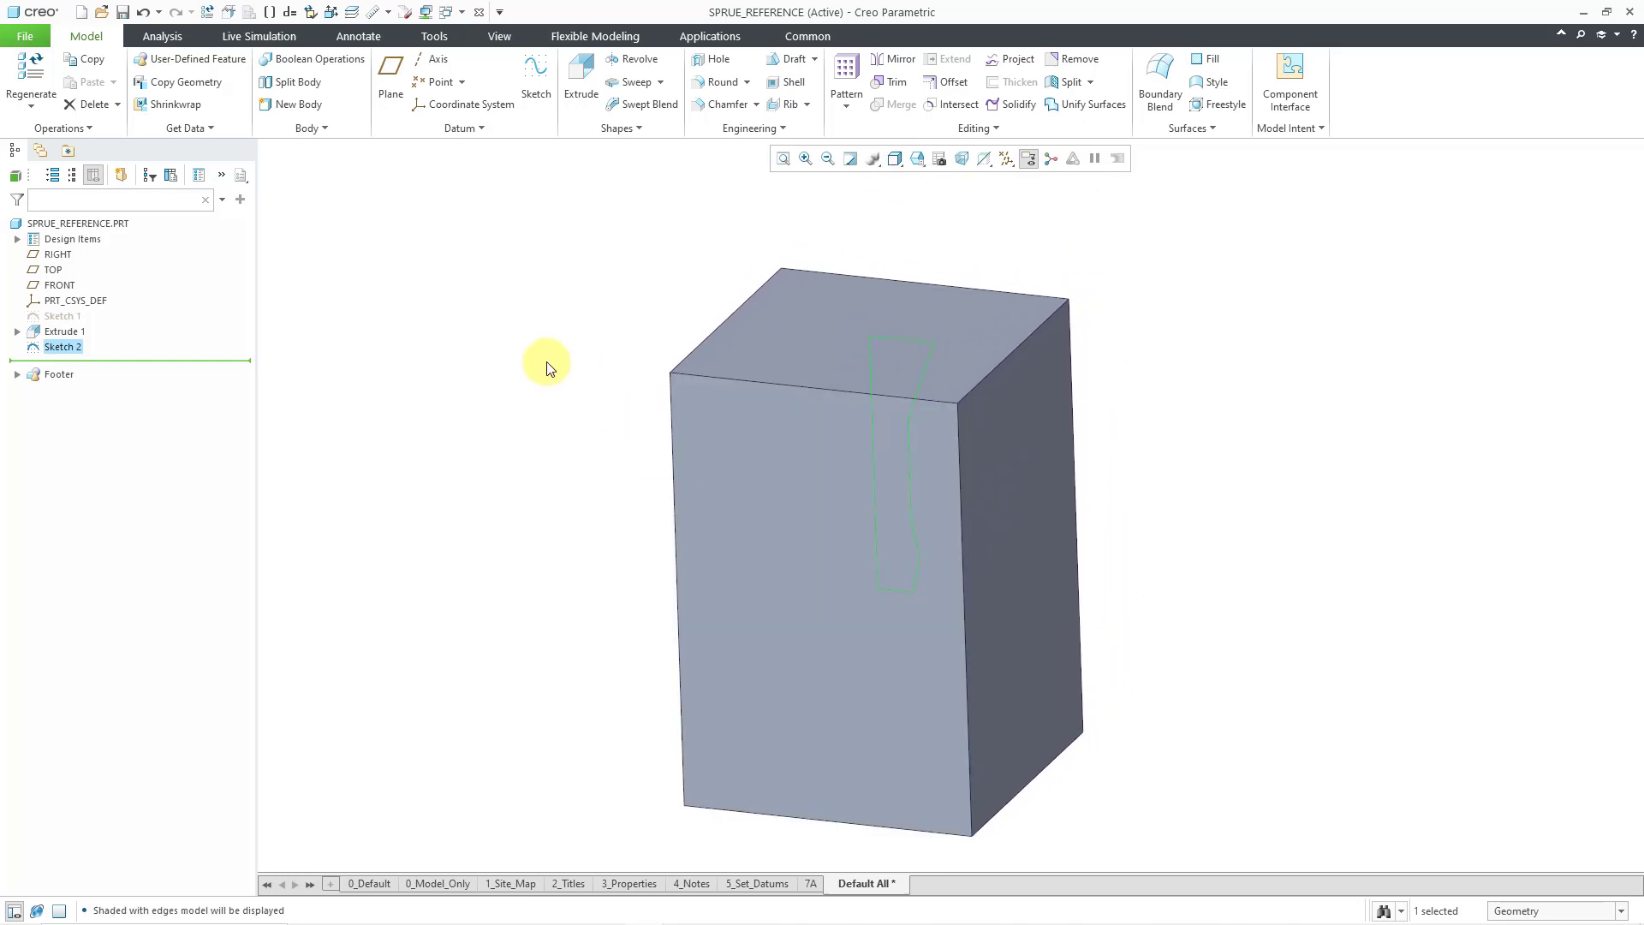
Step: Revolve Sketch 2 as a Remove Material cut, creating Revolve 1
right_click(547, 361)
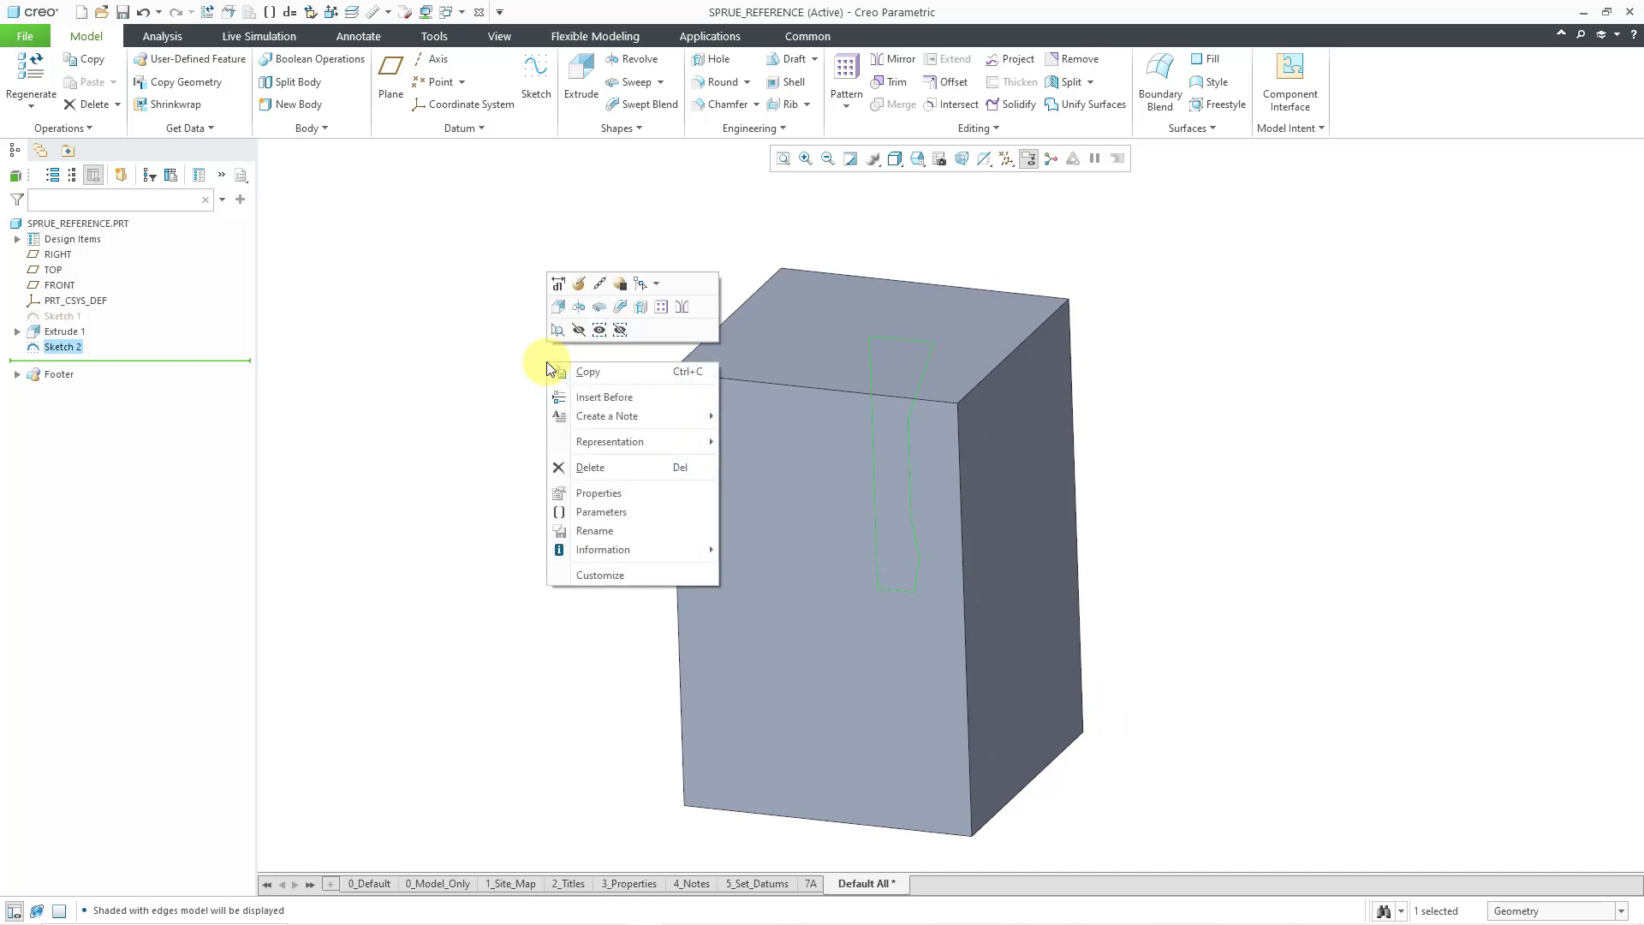
left_click(580, 308)
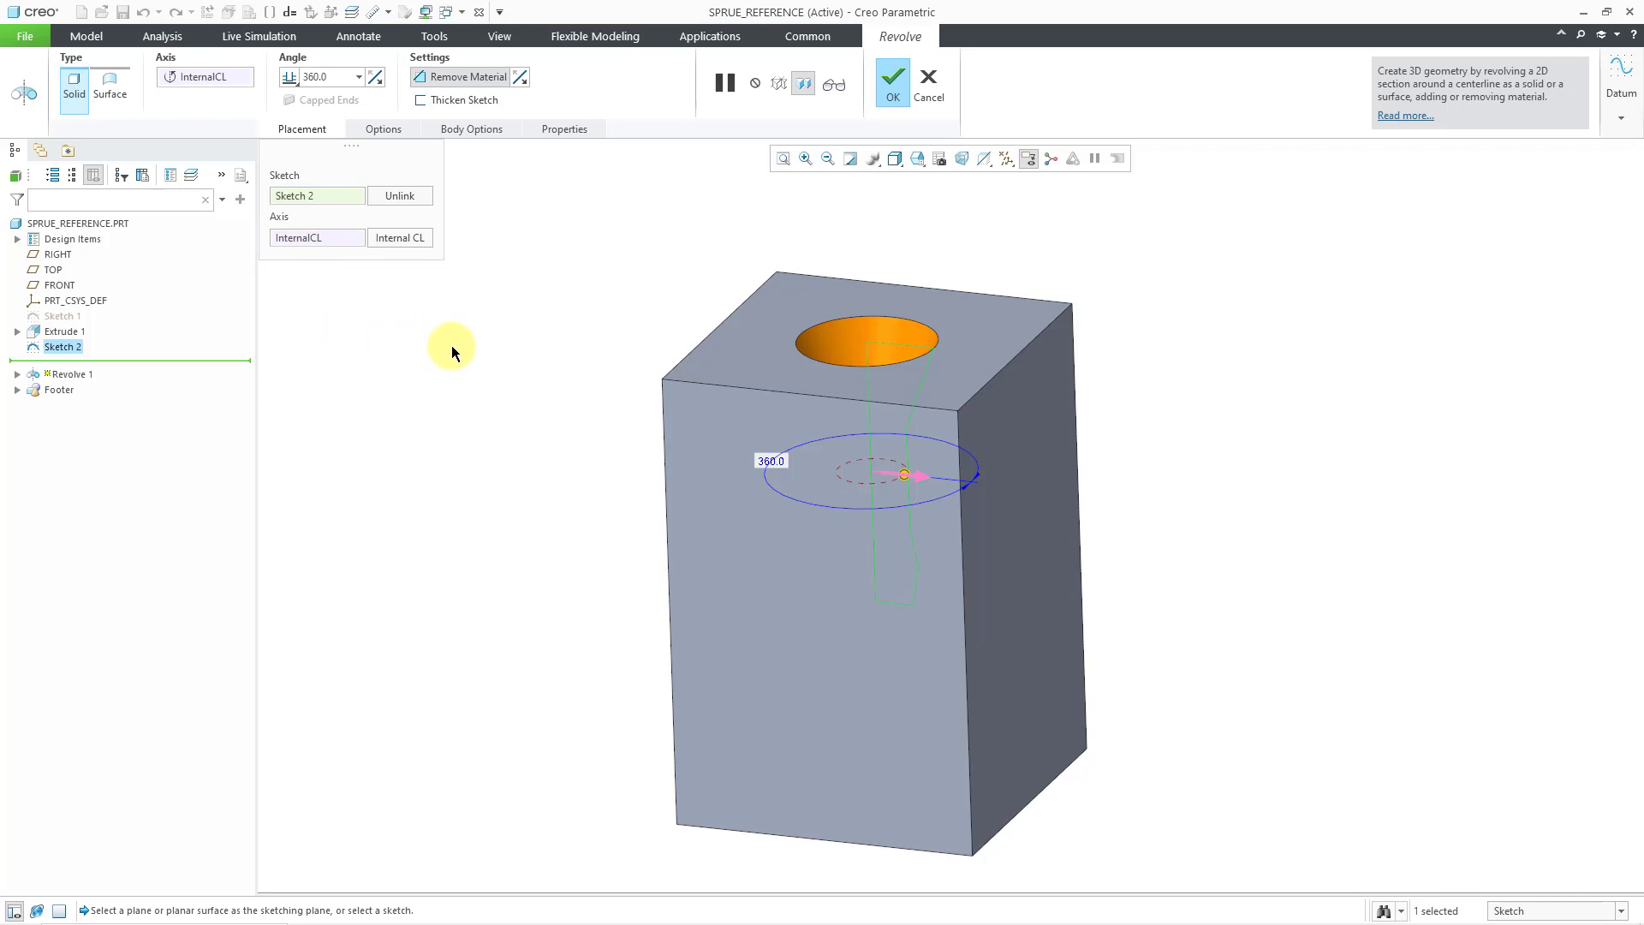
scroll(522, 349, "down", 1)
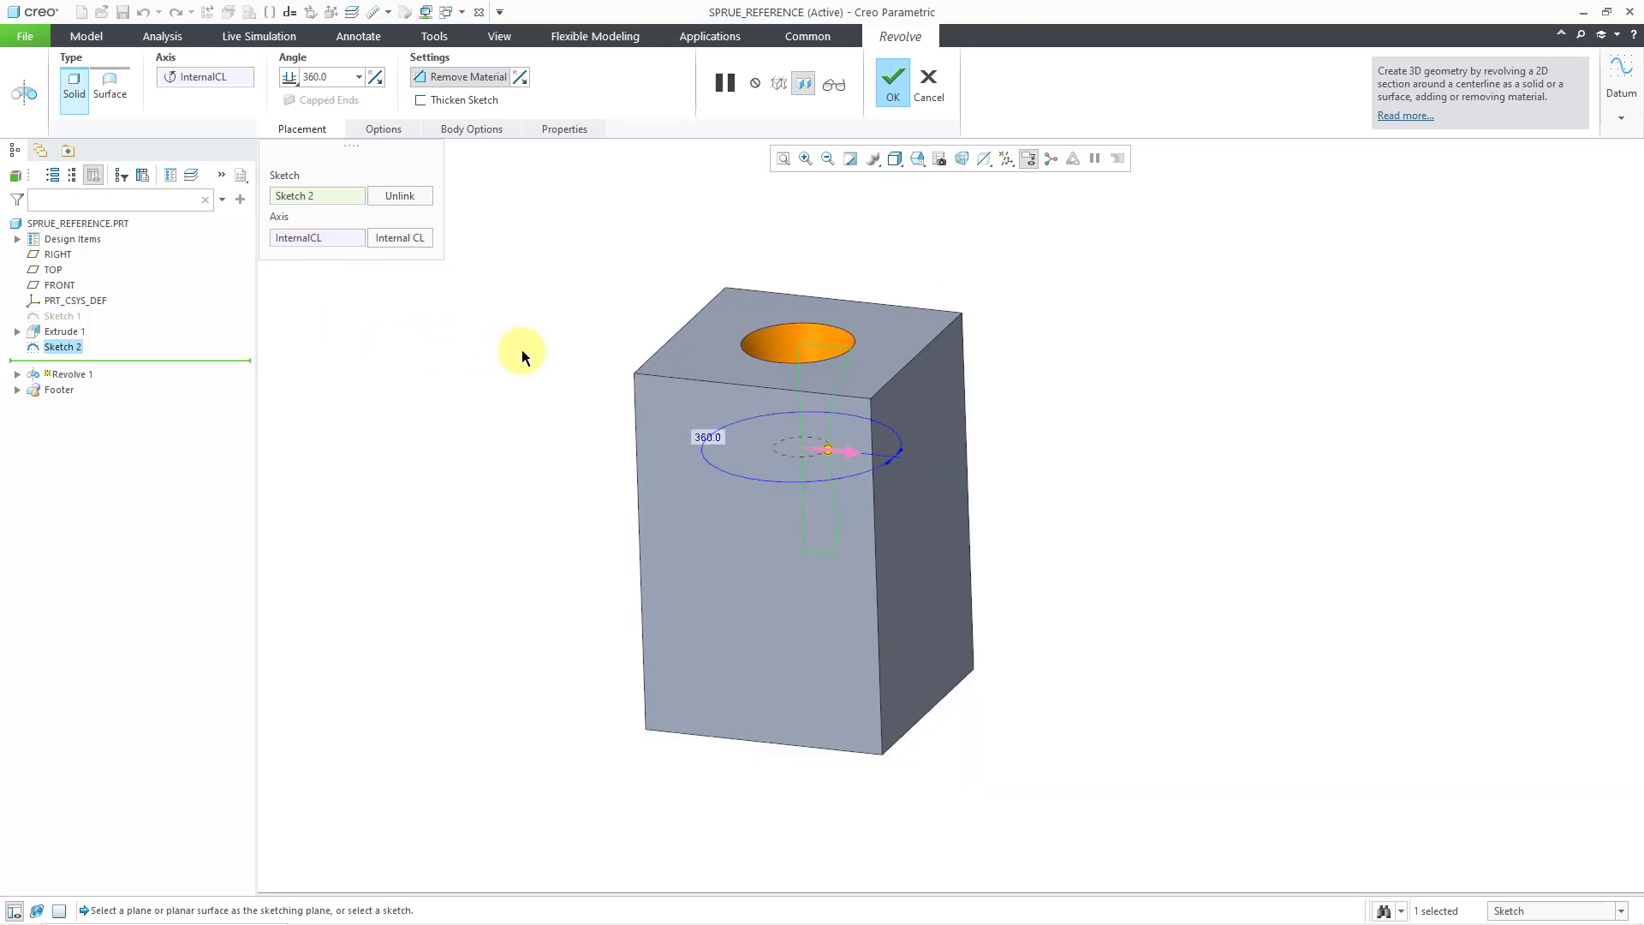
middle_click(522, 349)
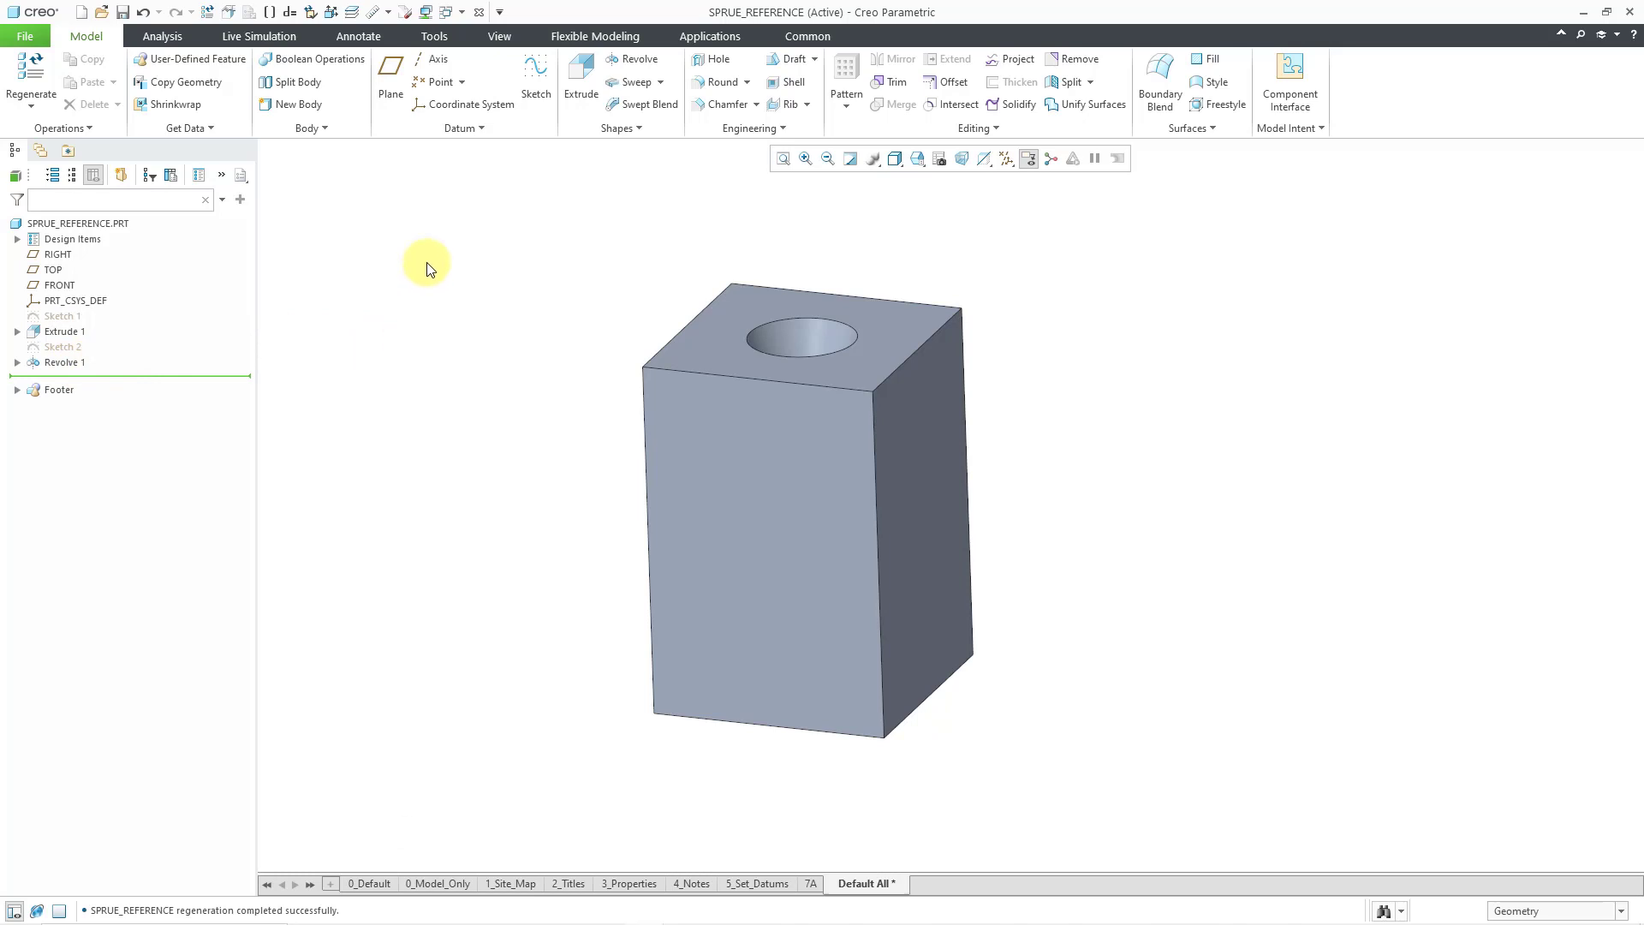
Step: Create a new subordinate user-defined feature named 'sprue' from the UDF Library
left_click(445, 38)
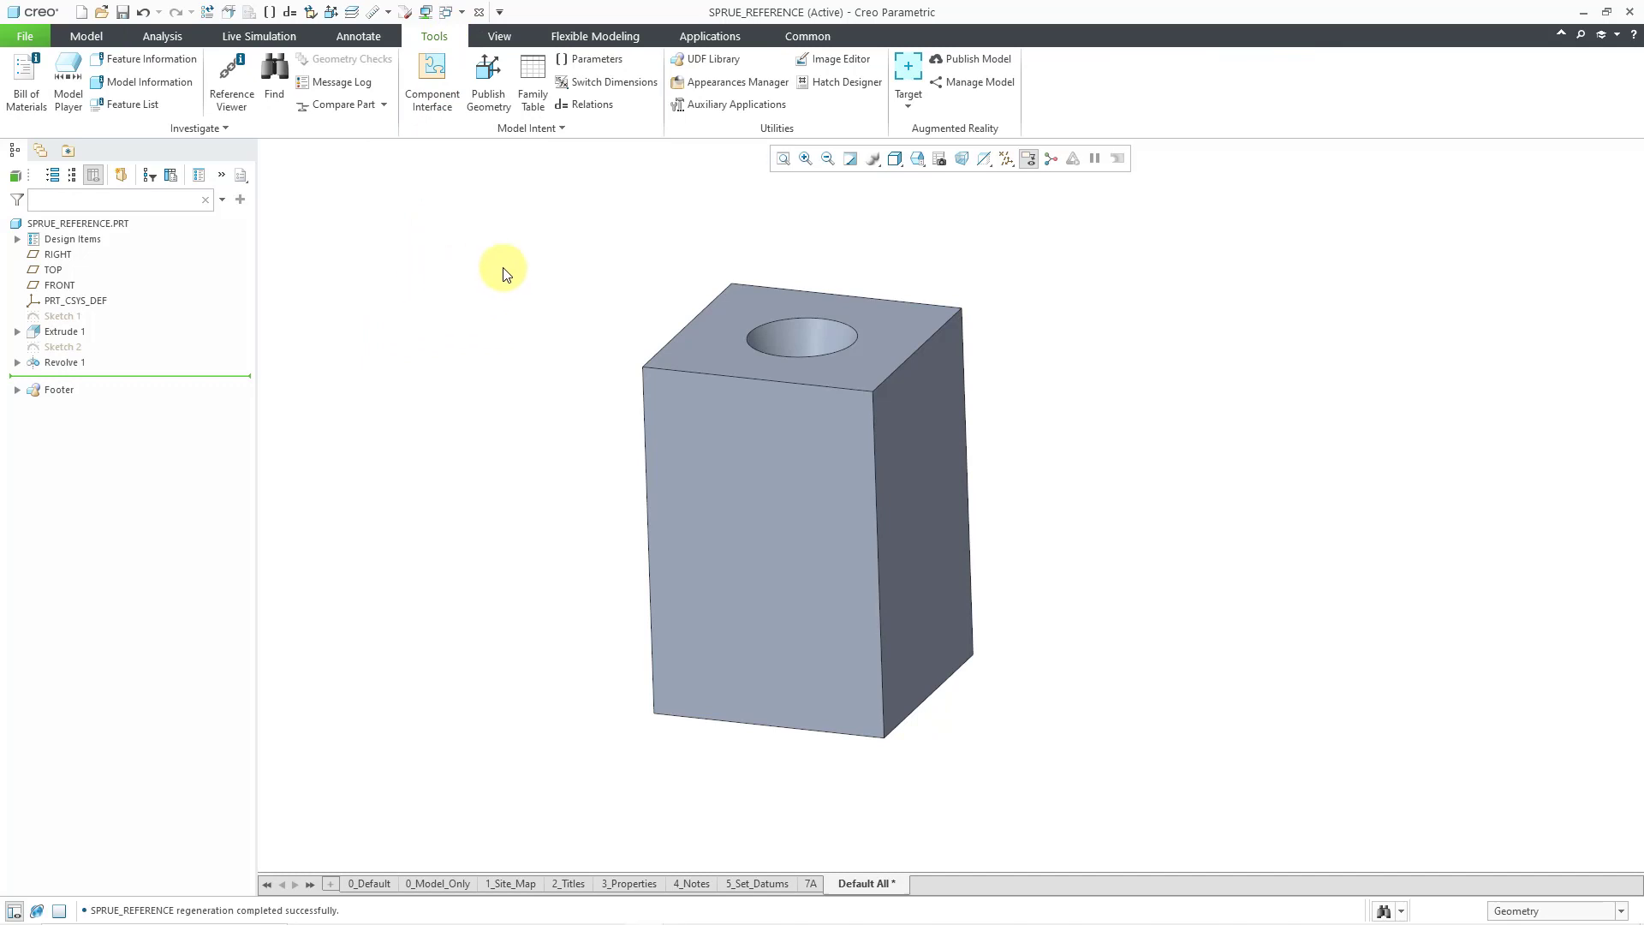
left_click(732, 62)
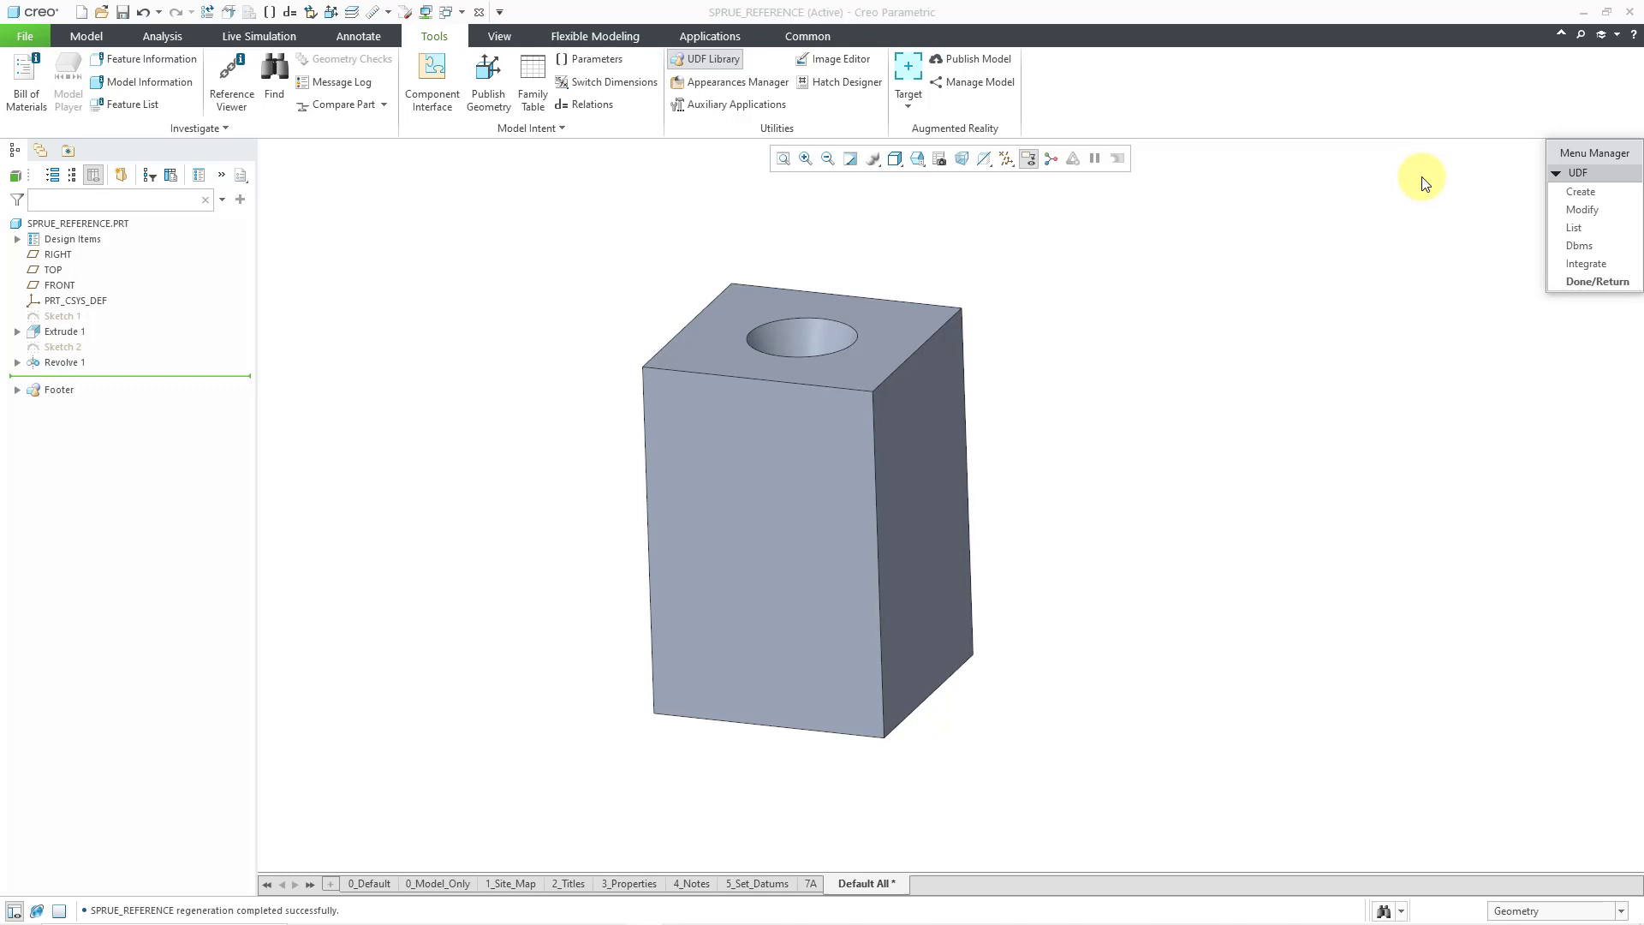
left_click(1583, 194)
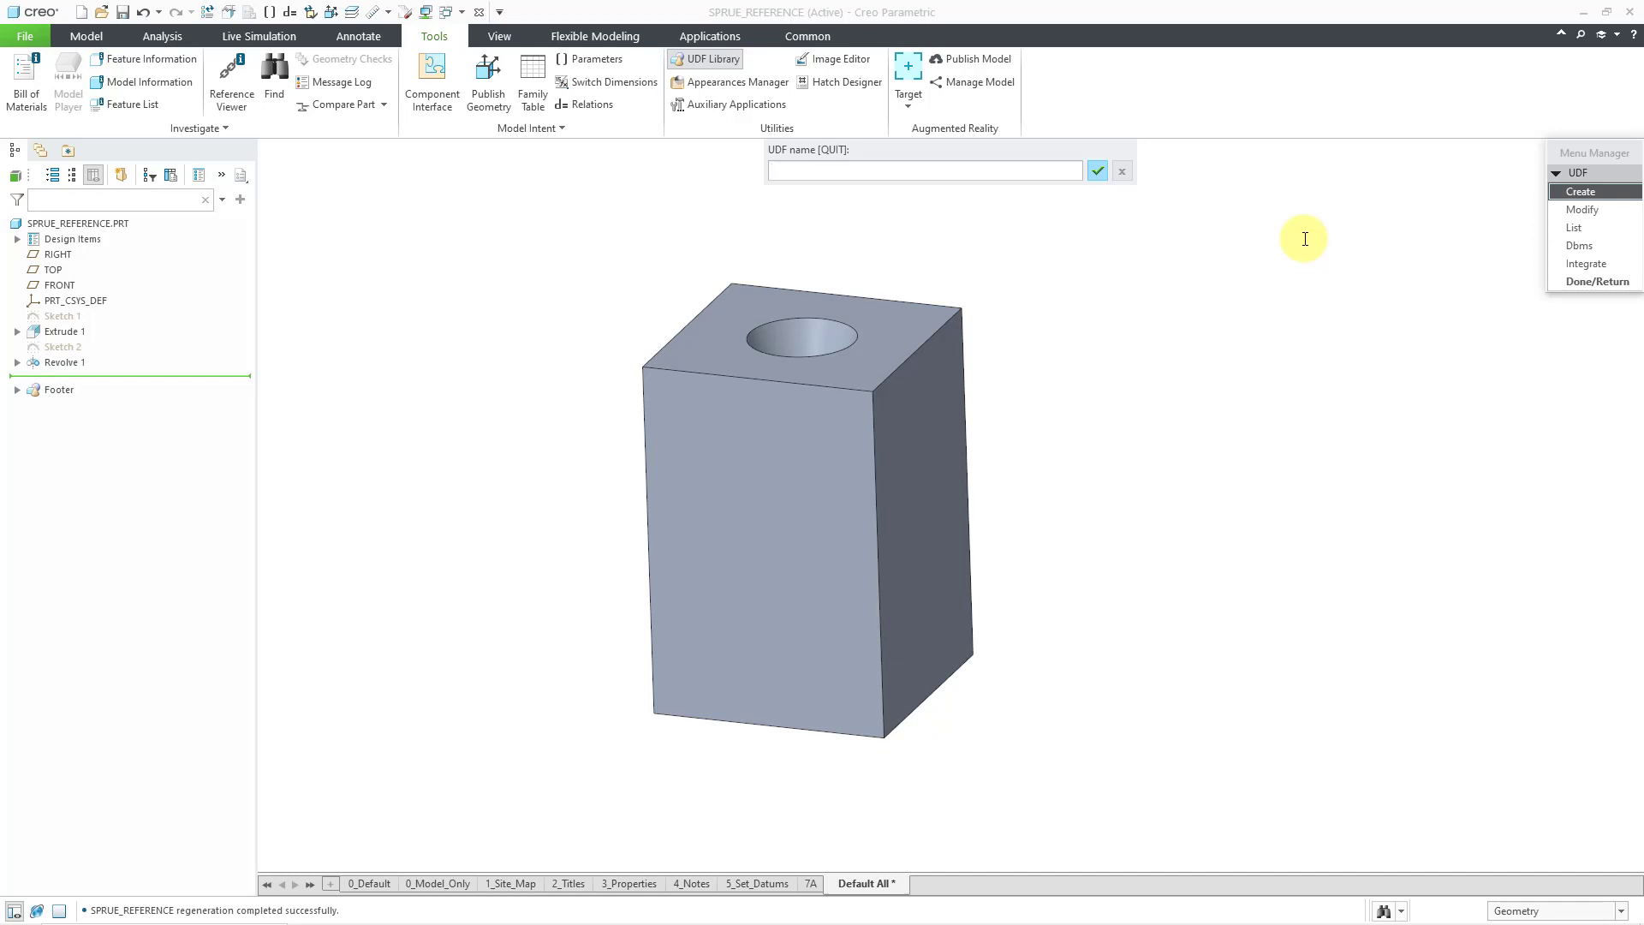
type("sprue")
key("Return")
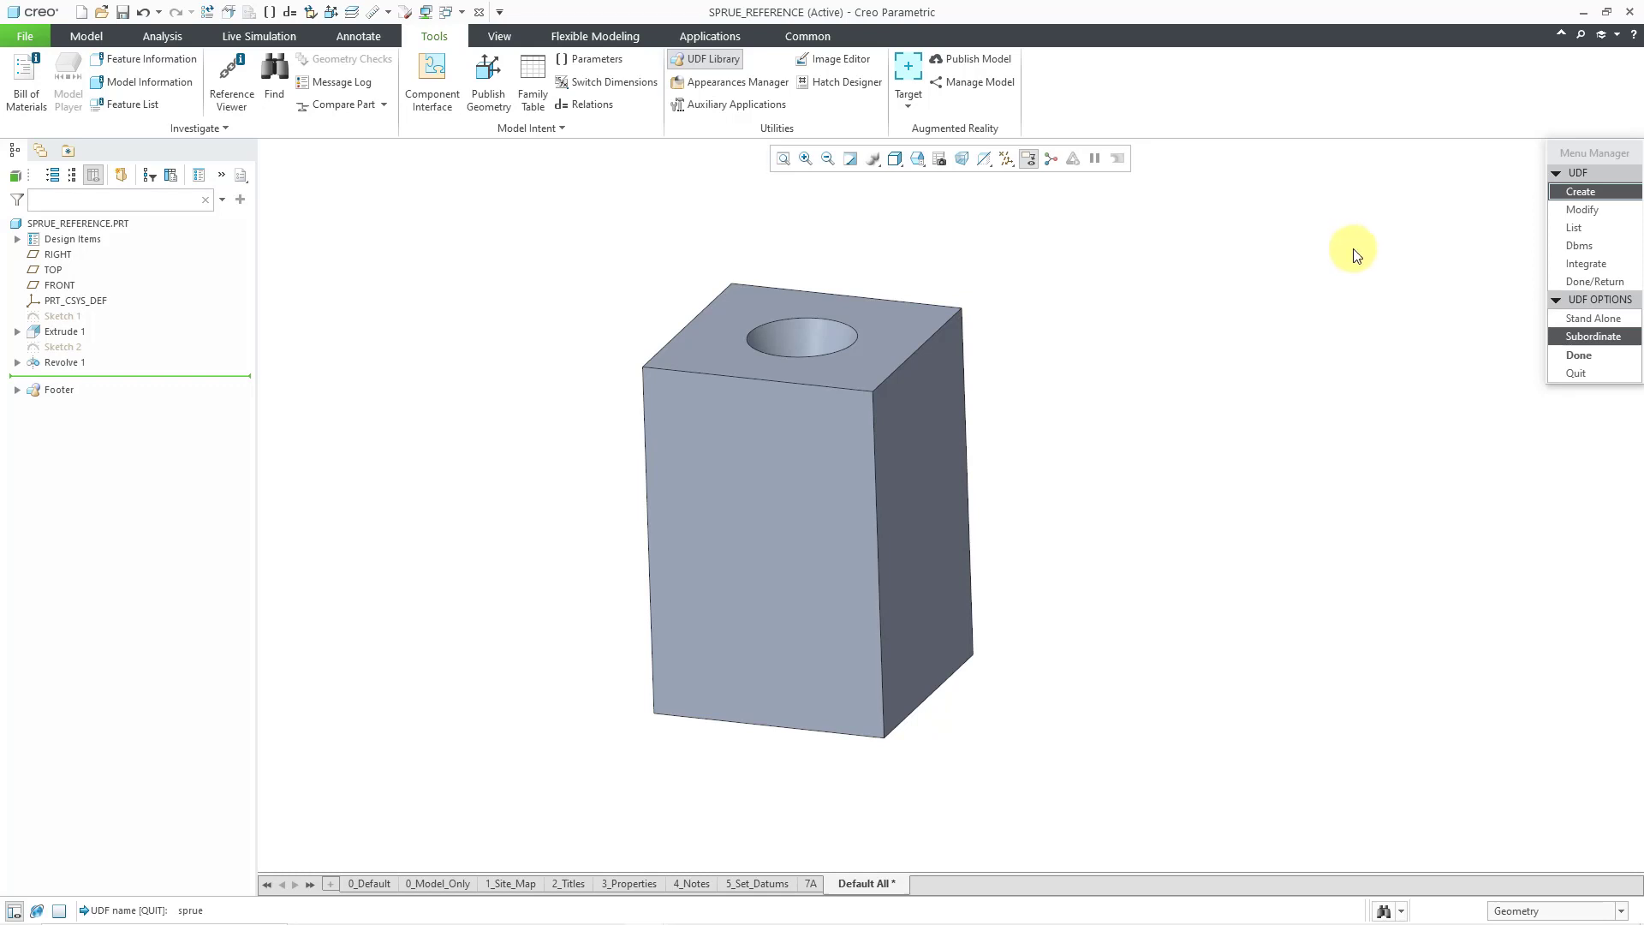
left_click(1552, 337)
left_click(1560, 356)
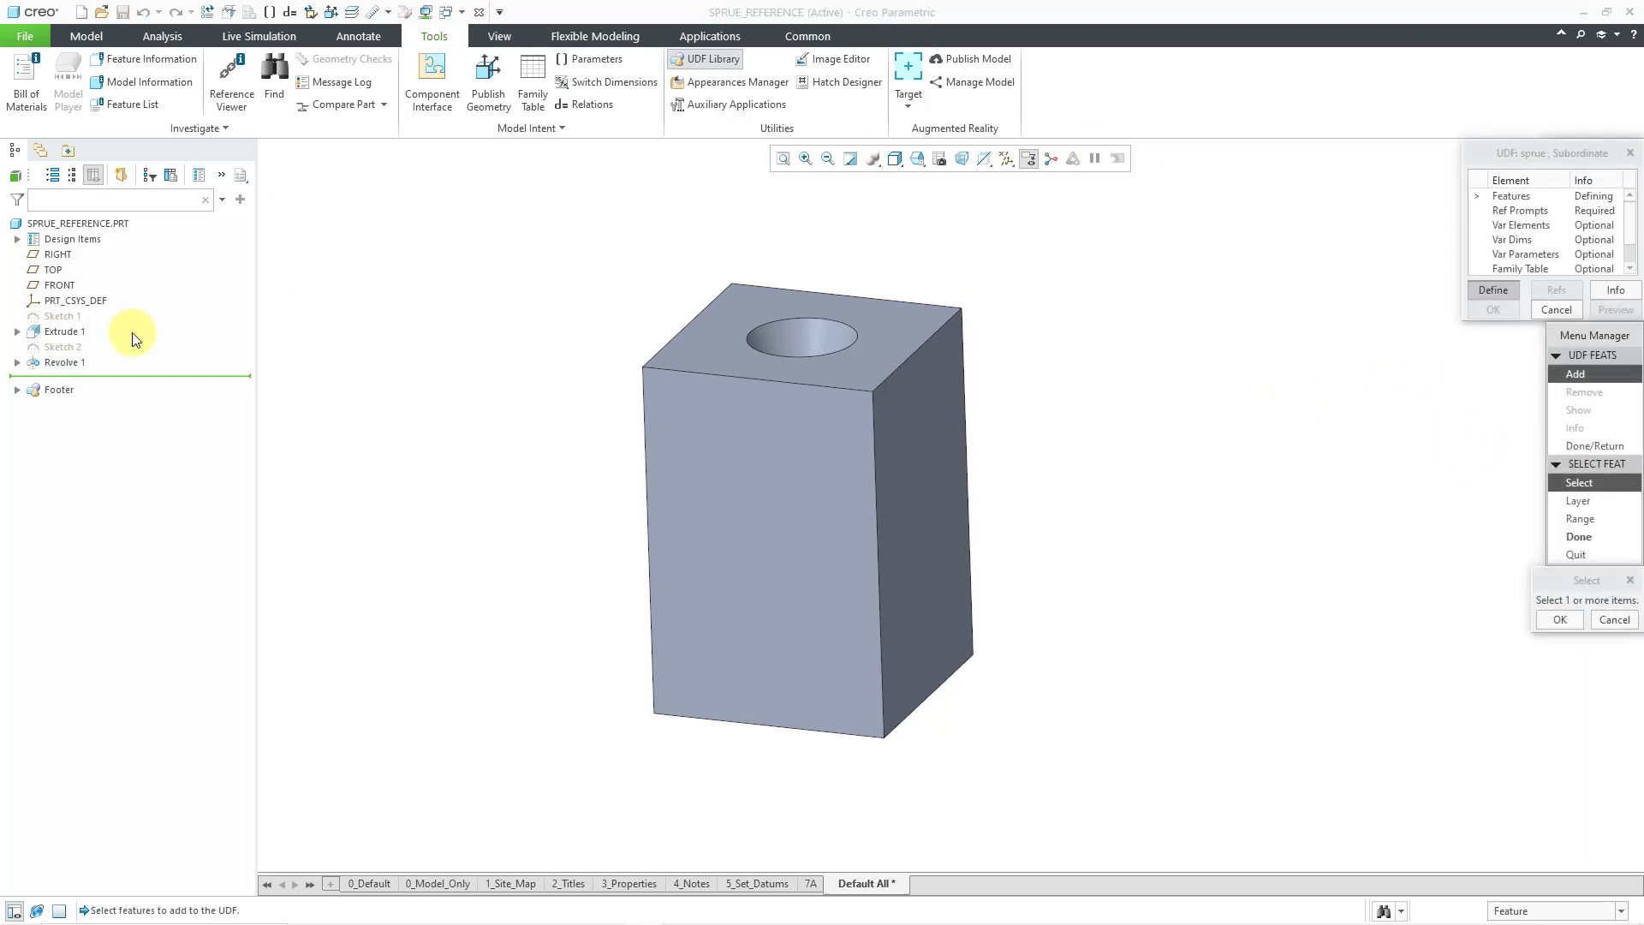
Step: Include Sketch 2 and Revolve 1 as the sprue UDF's features
left_click(72, 346)
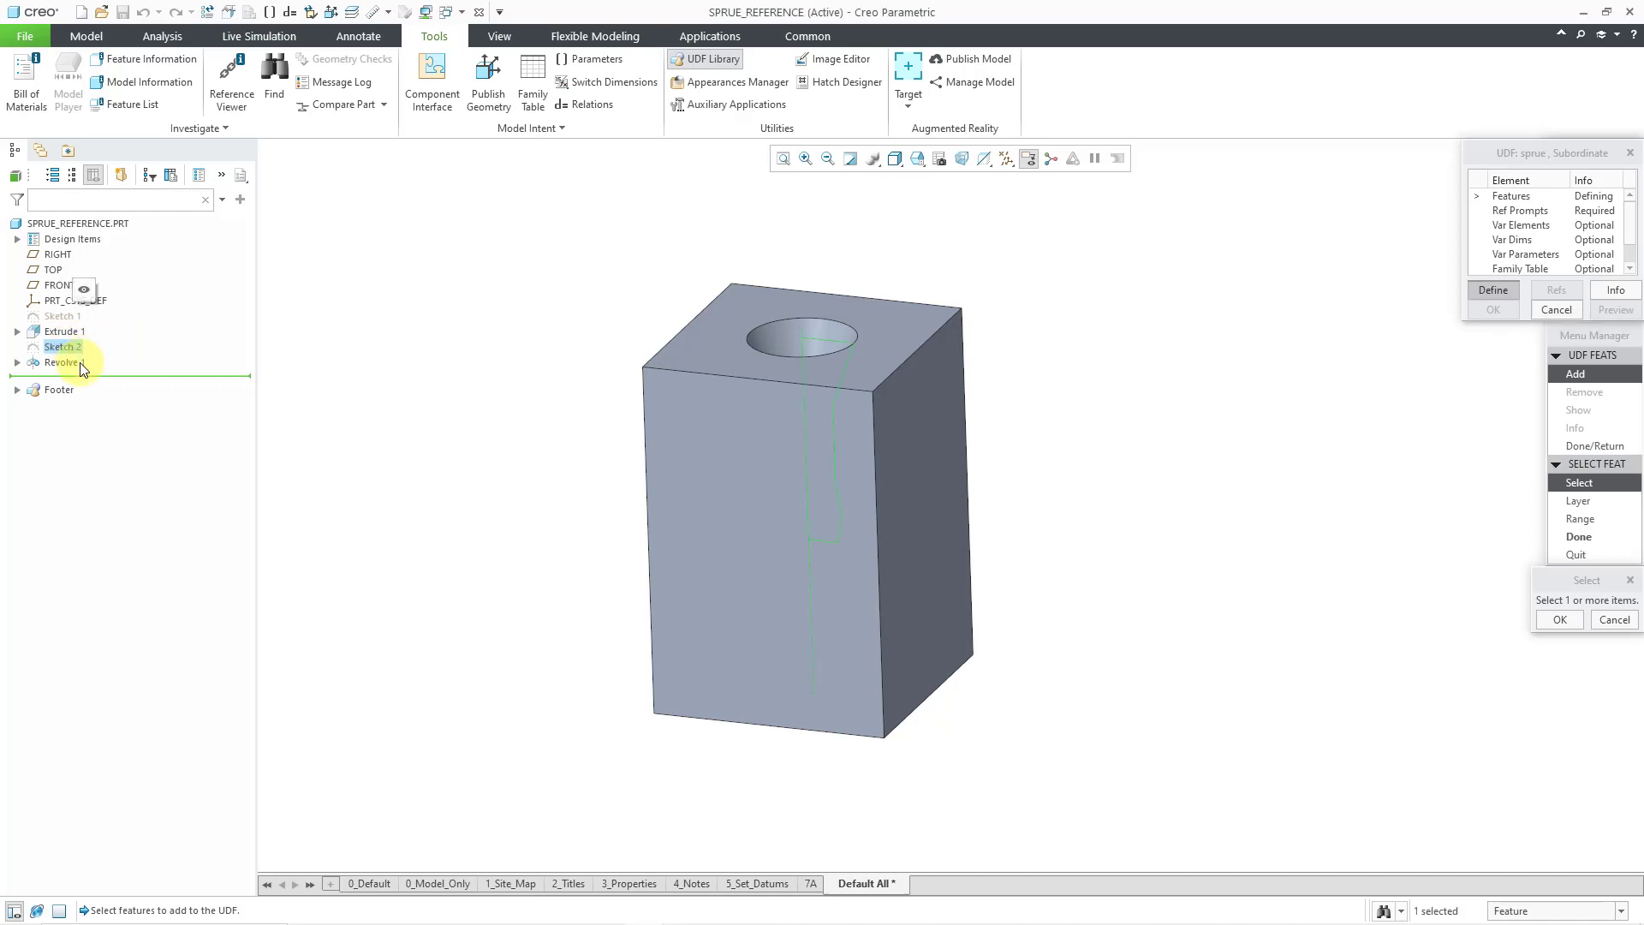
left_click(81, 364)
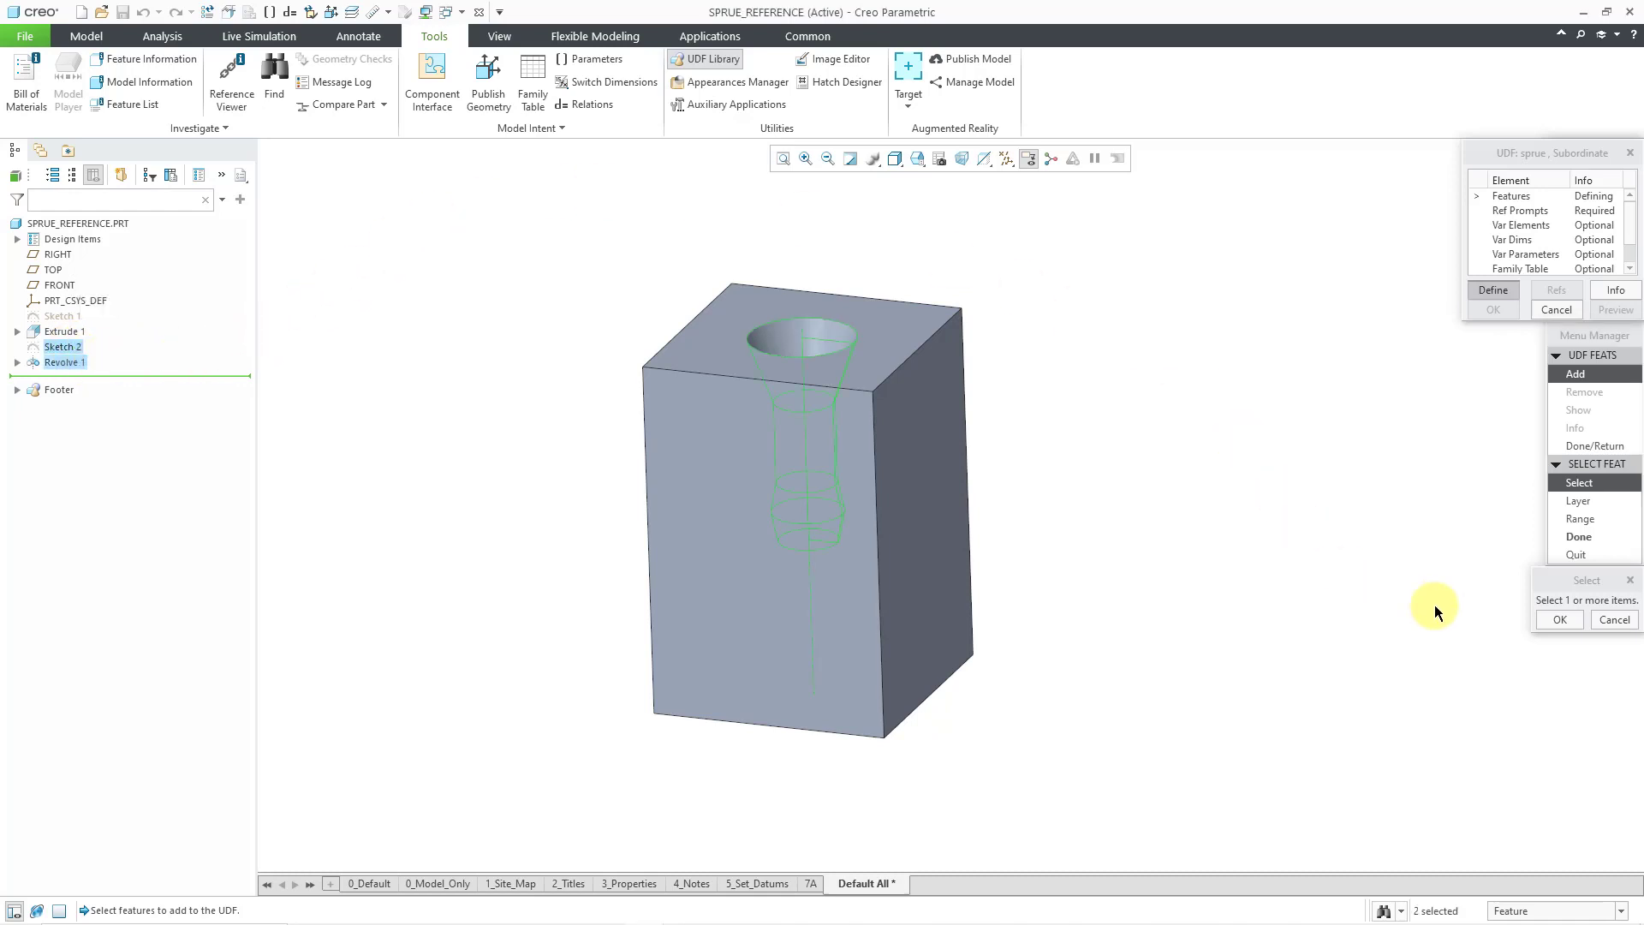
left_click(1561, 622)
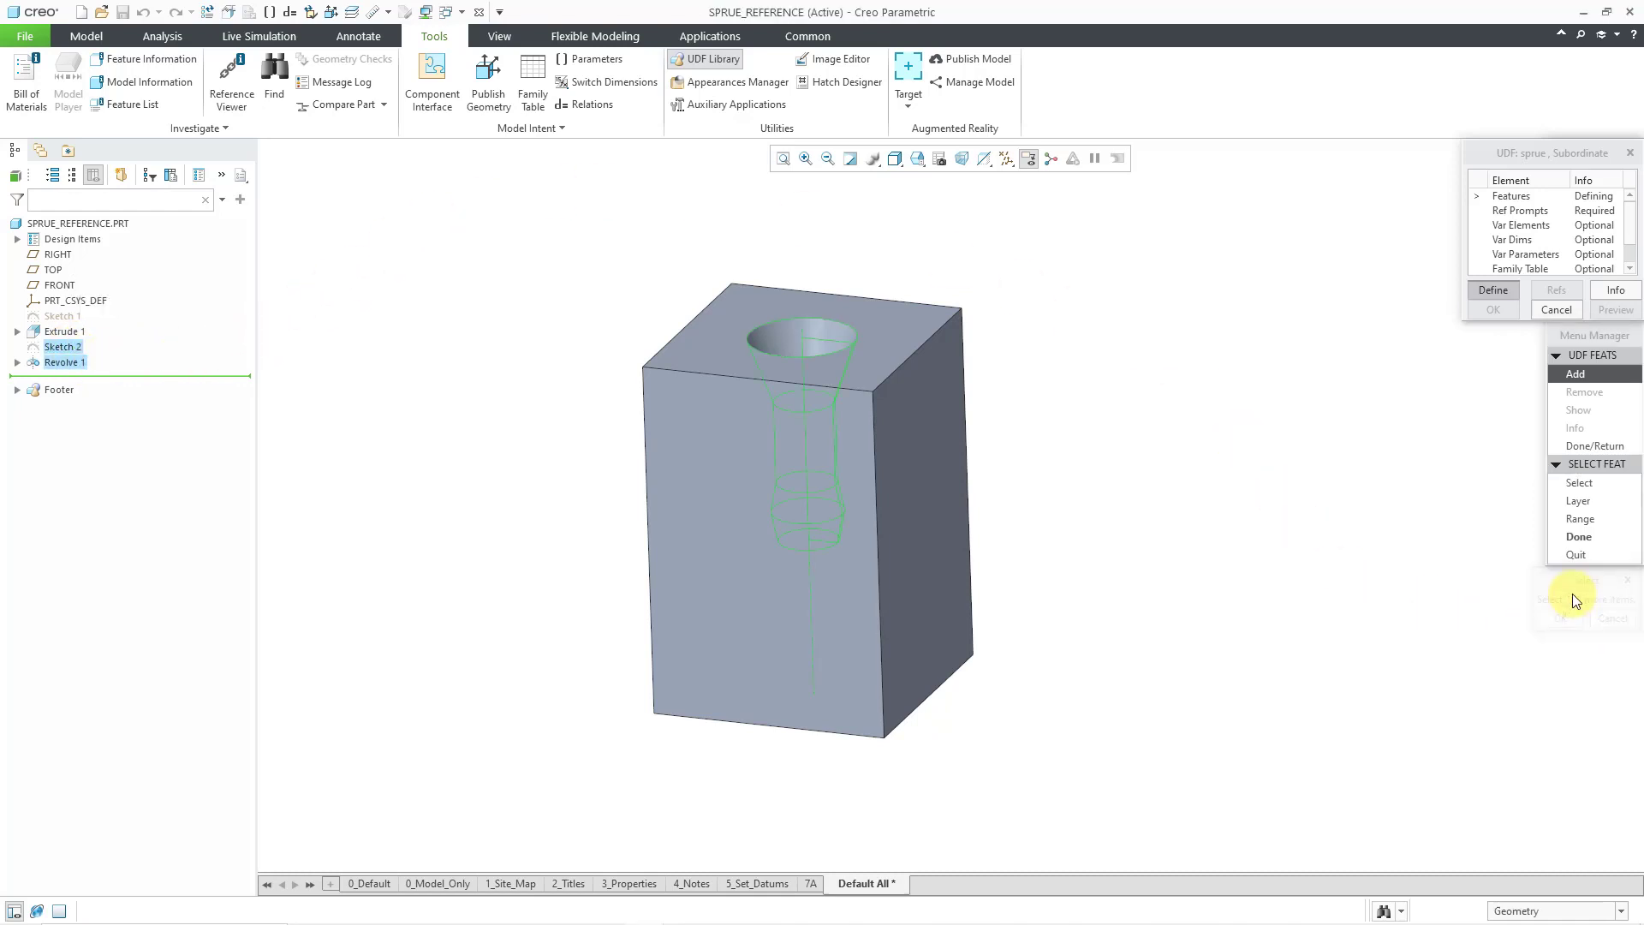
left_click(1586, 537)
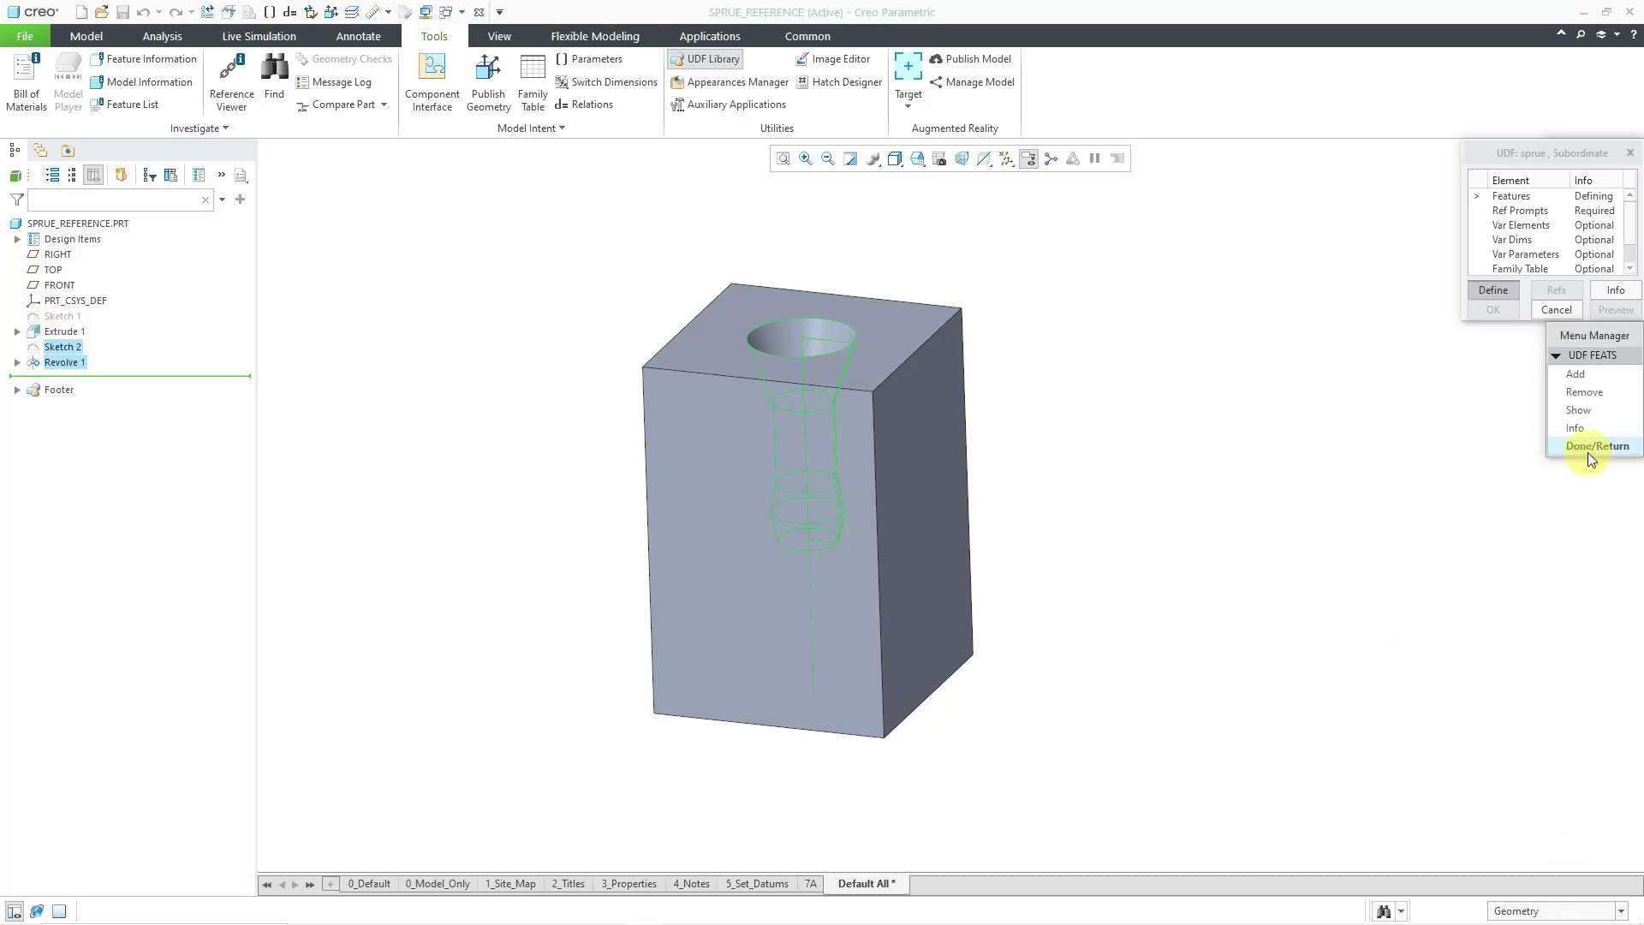
left_click(1588, 447)
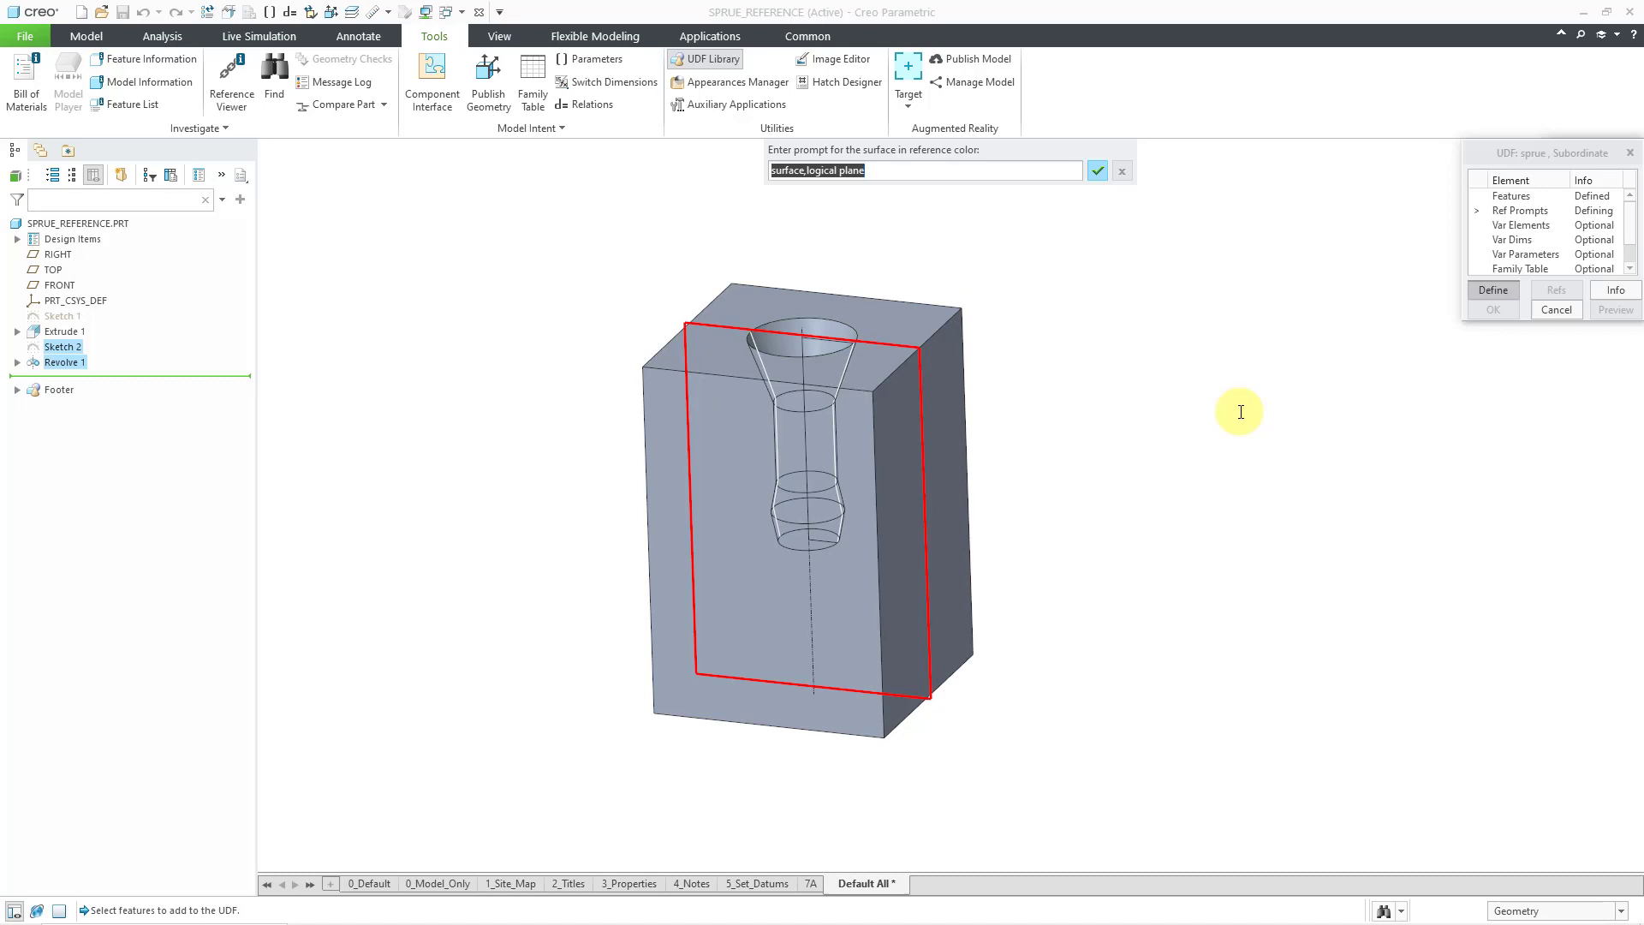
Step: Enter reference prompts 'placement surface', 'sprue midplane', 'sprue top surface', 'top surface edge' and 'Body'
type("placement surface")
key("Return")
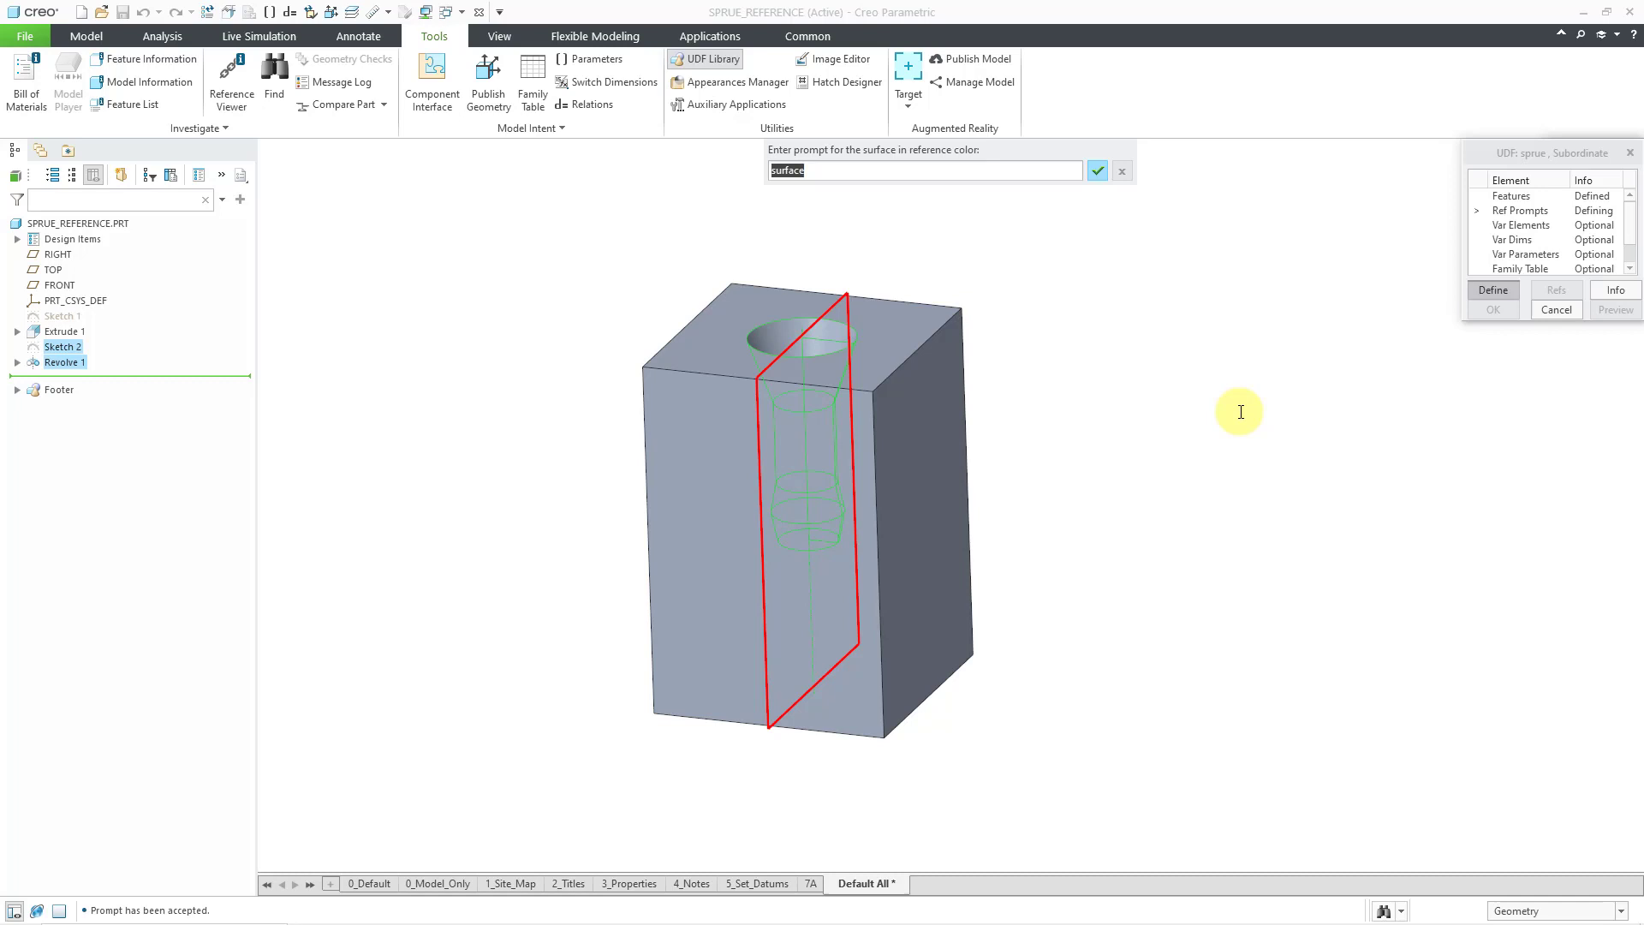
type("sprue midplane")
key("Return")
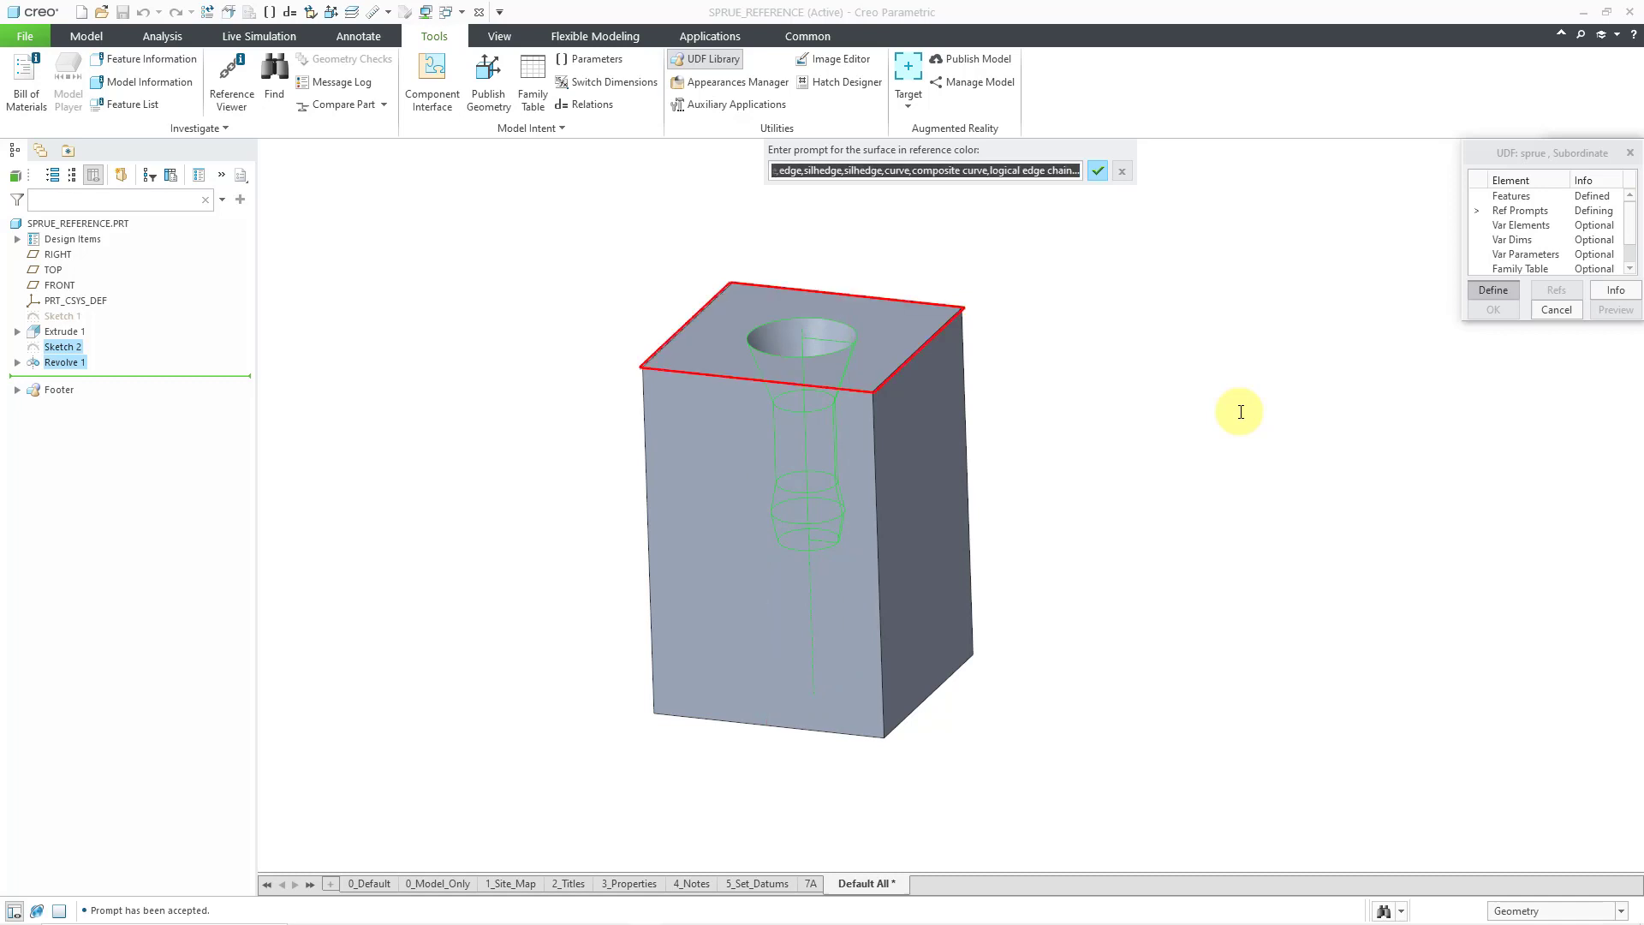
type("sprue ")
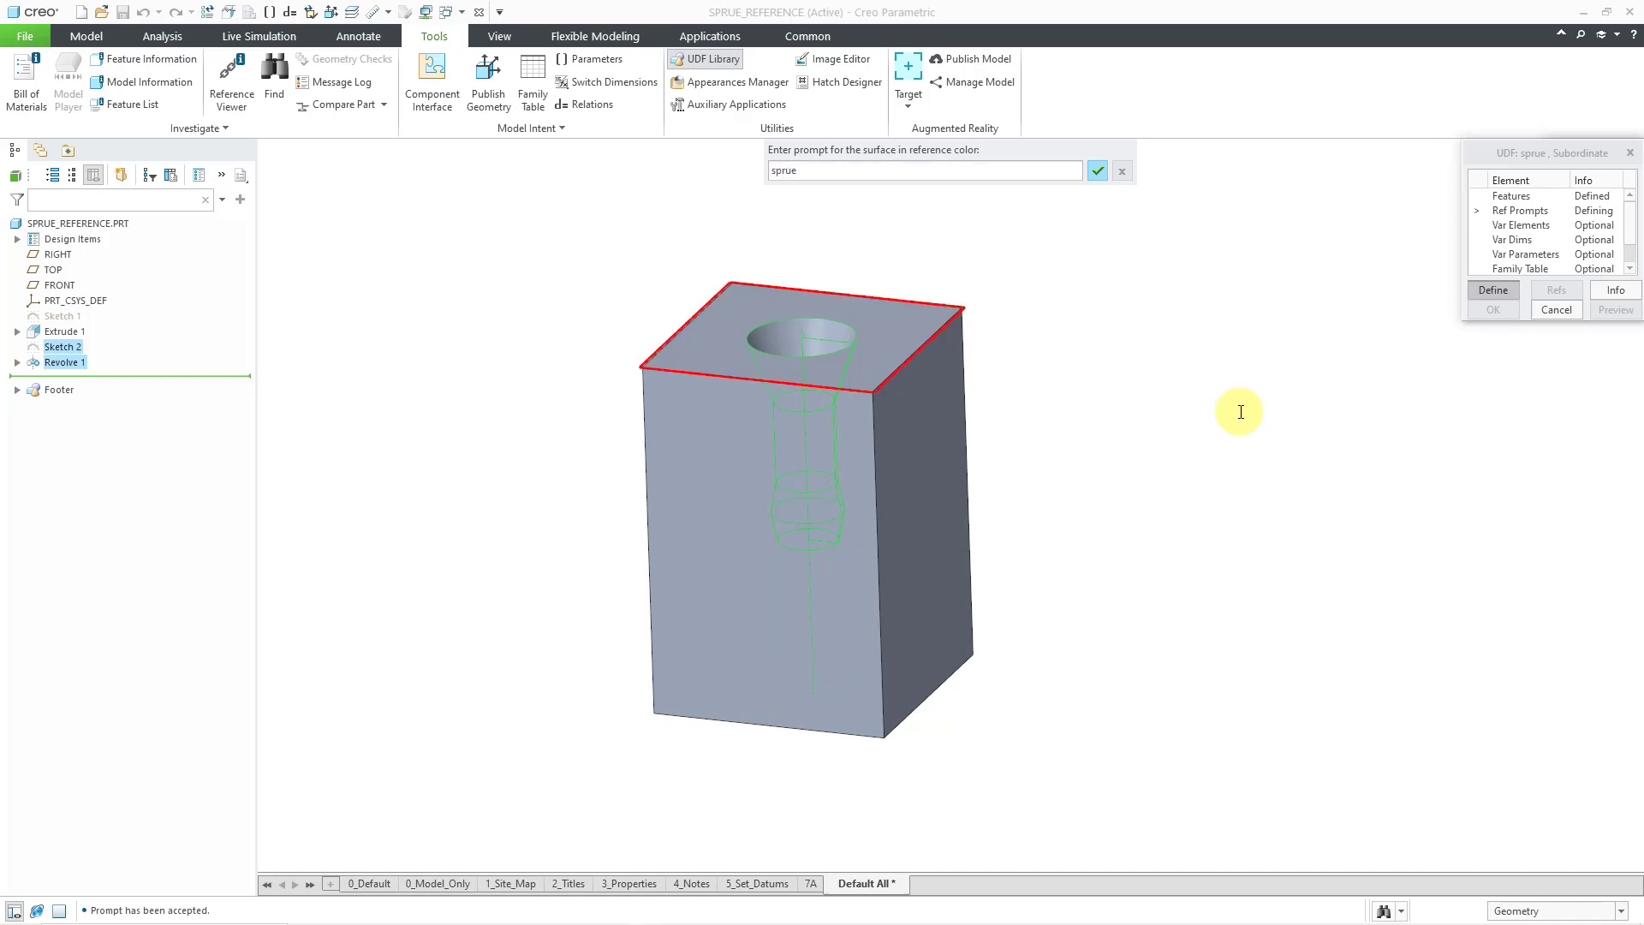
type("top surface")
key("Return")
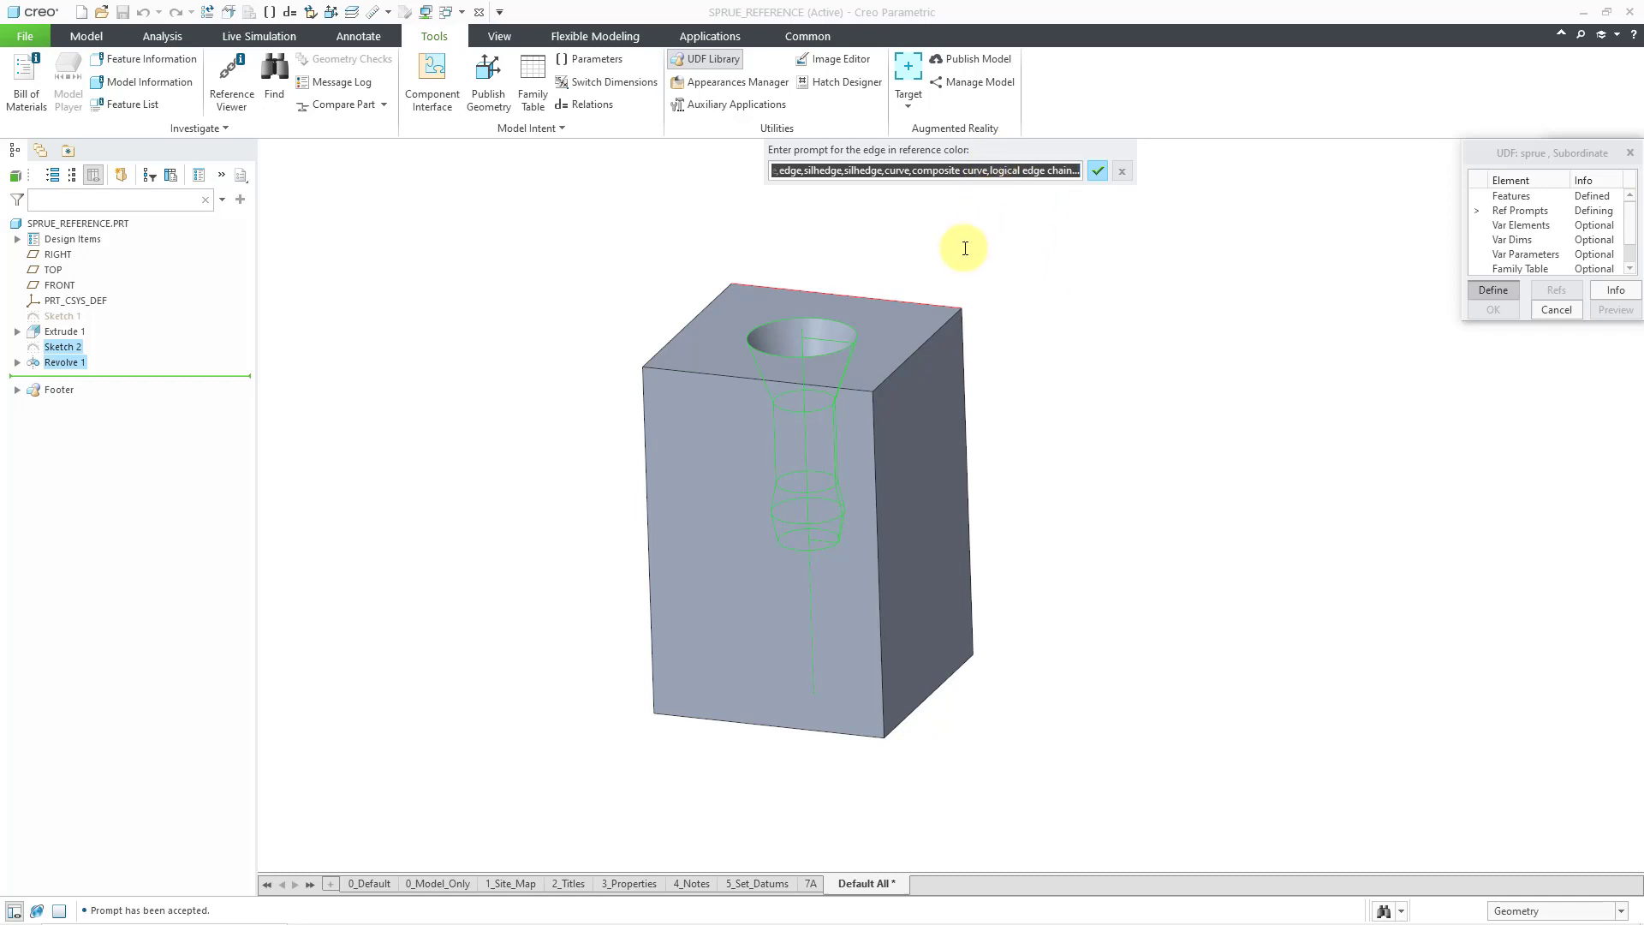
type("to")
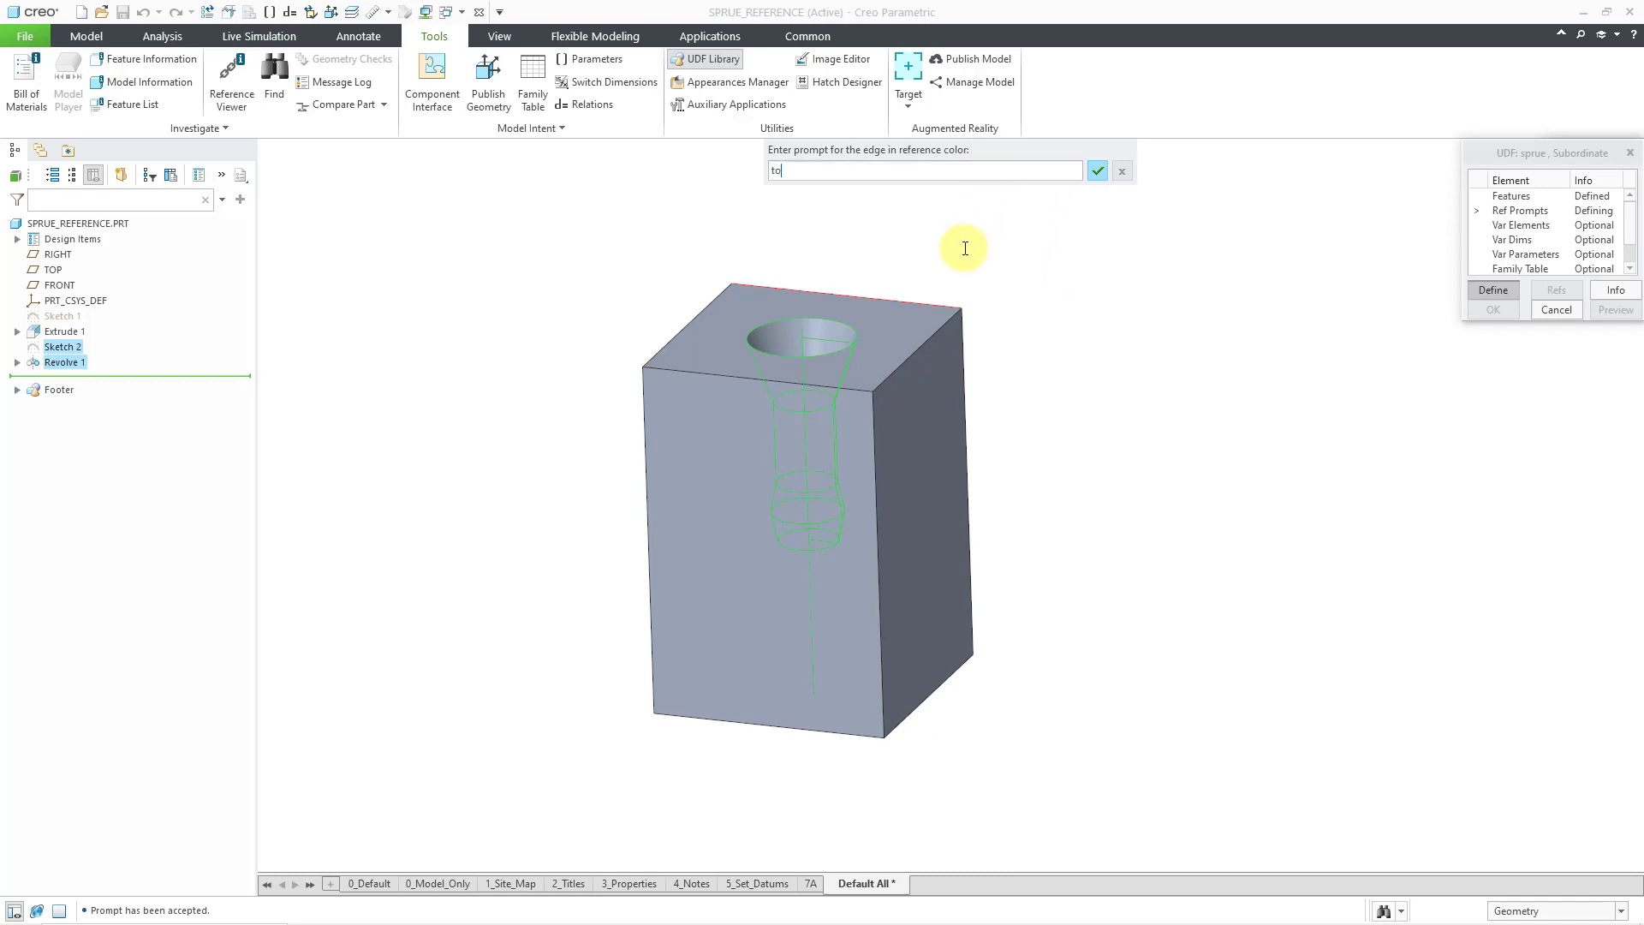
type("p surface edge")
key("Return")
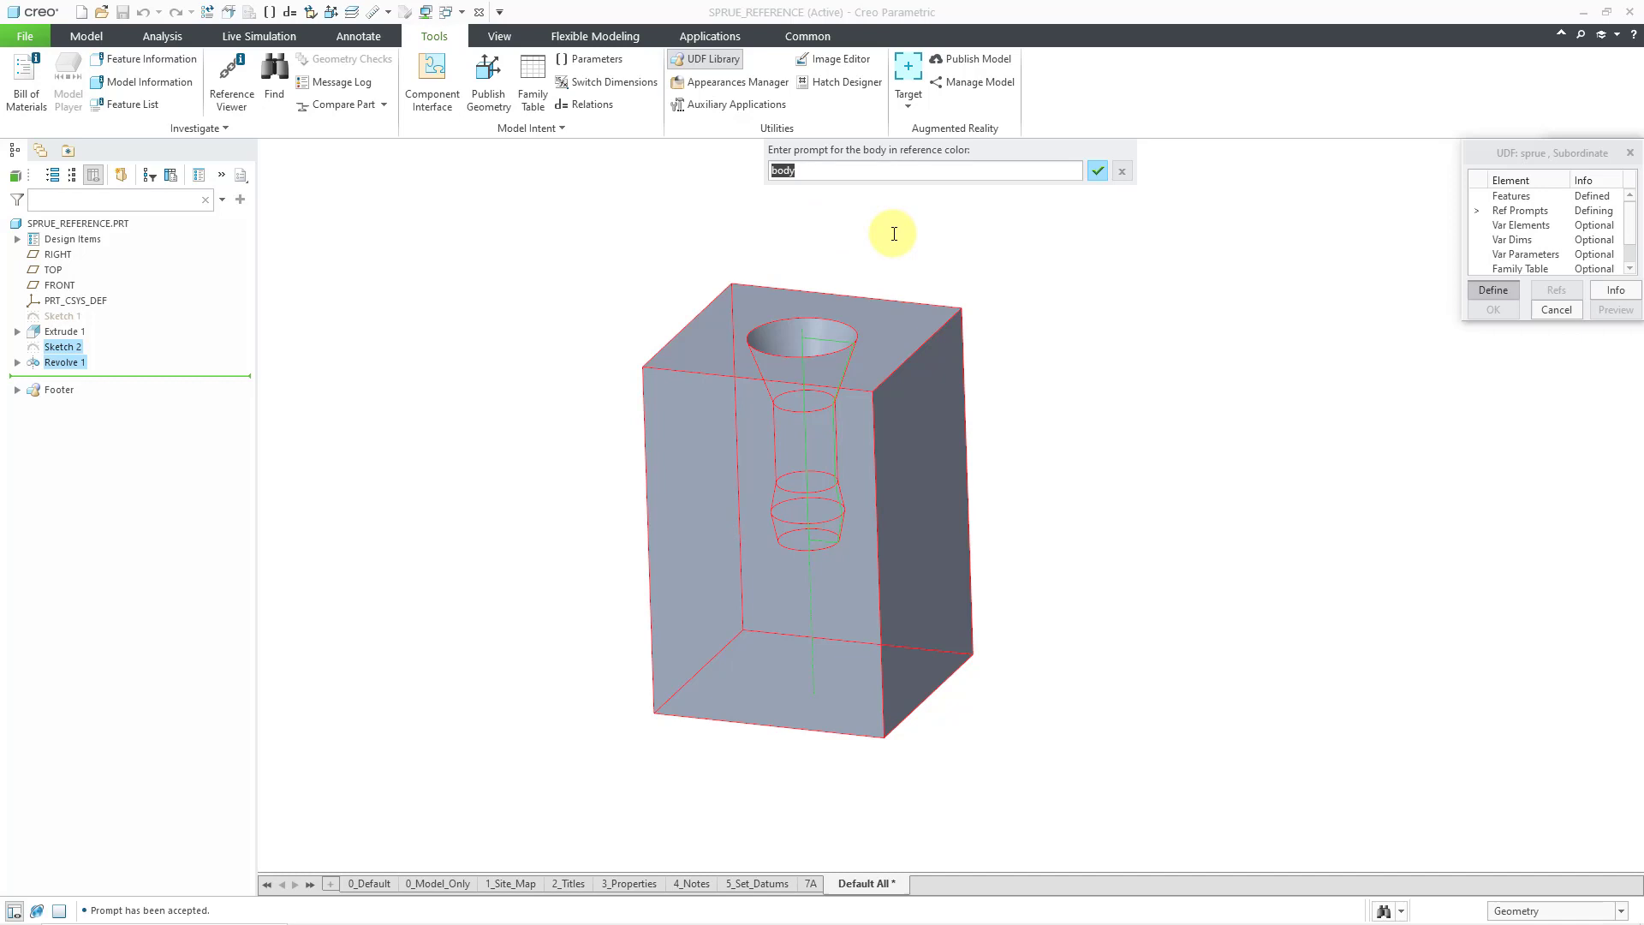
type("Body")
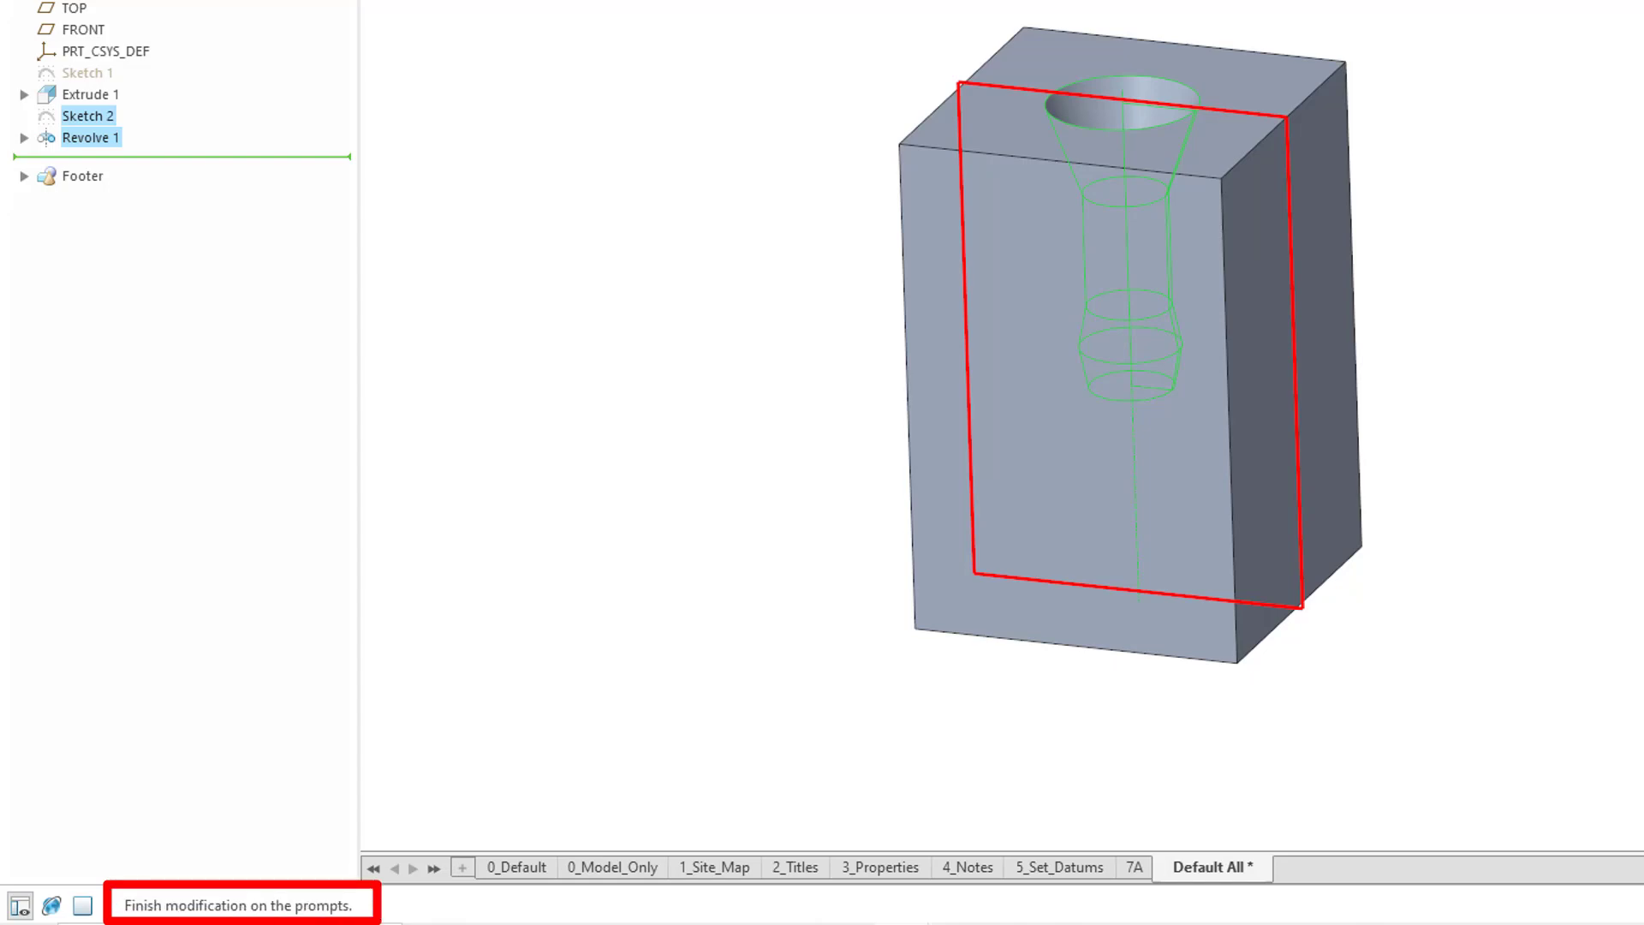
left_click(1586, 465)
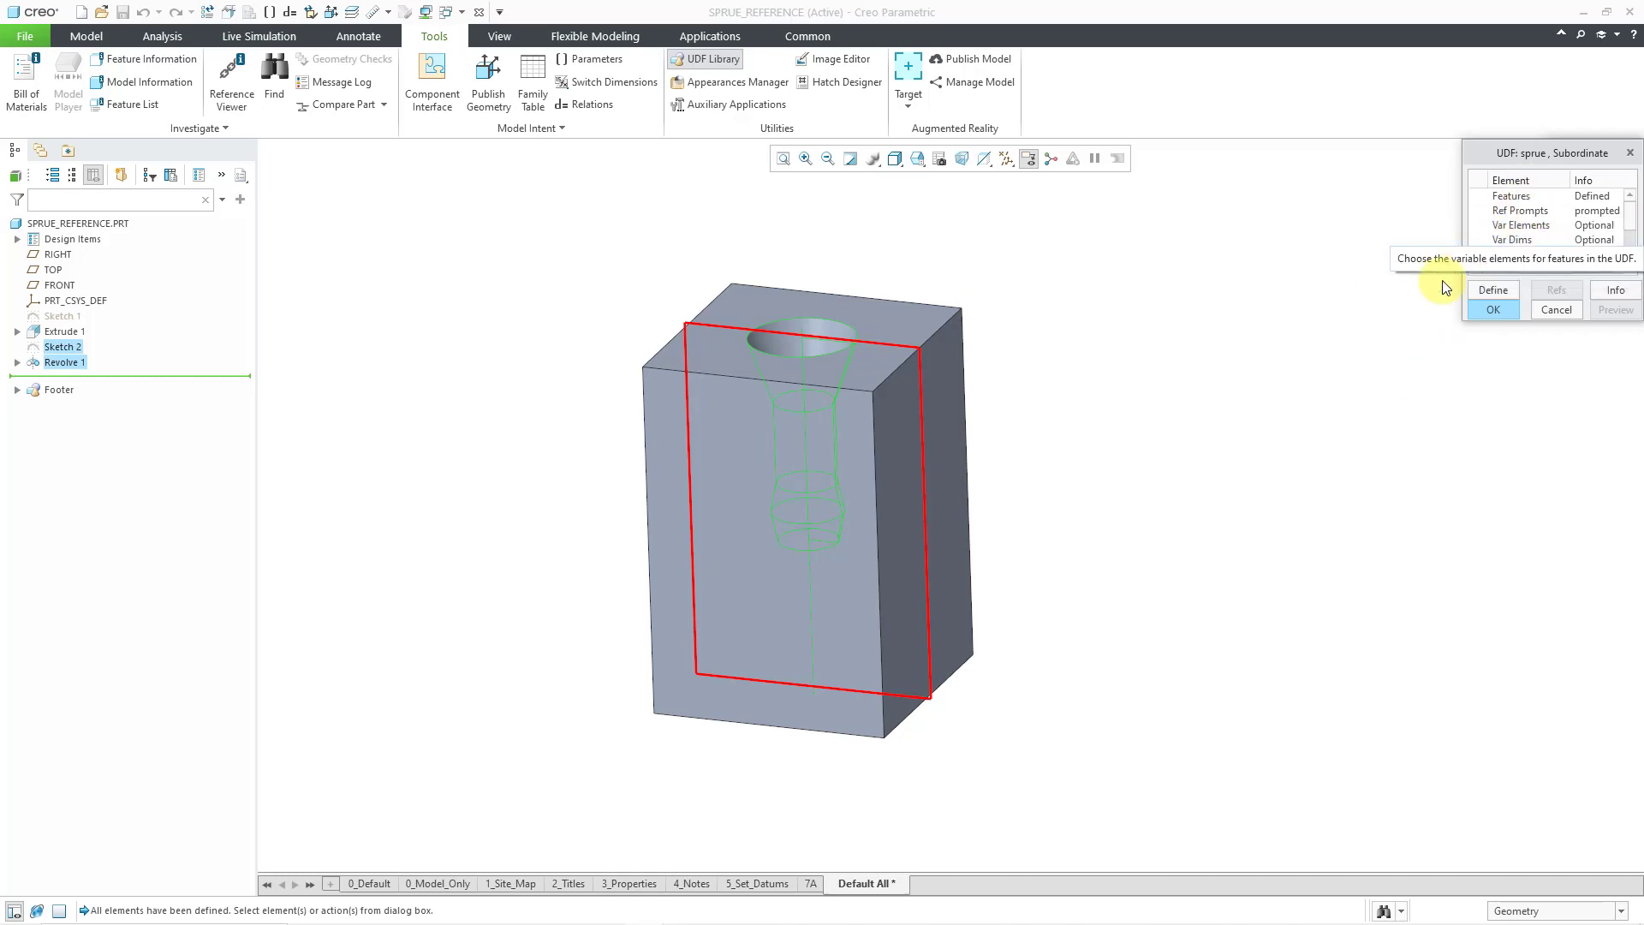
Step: Make the 175 height dimension variable with prompt 'sprue height' and store the UDF
double_click(1515, 242)
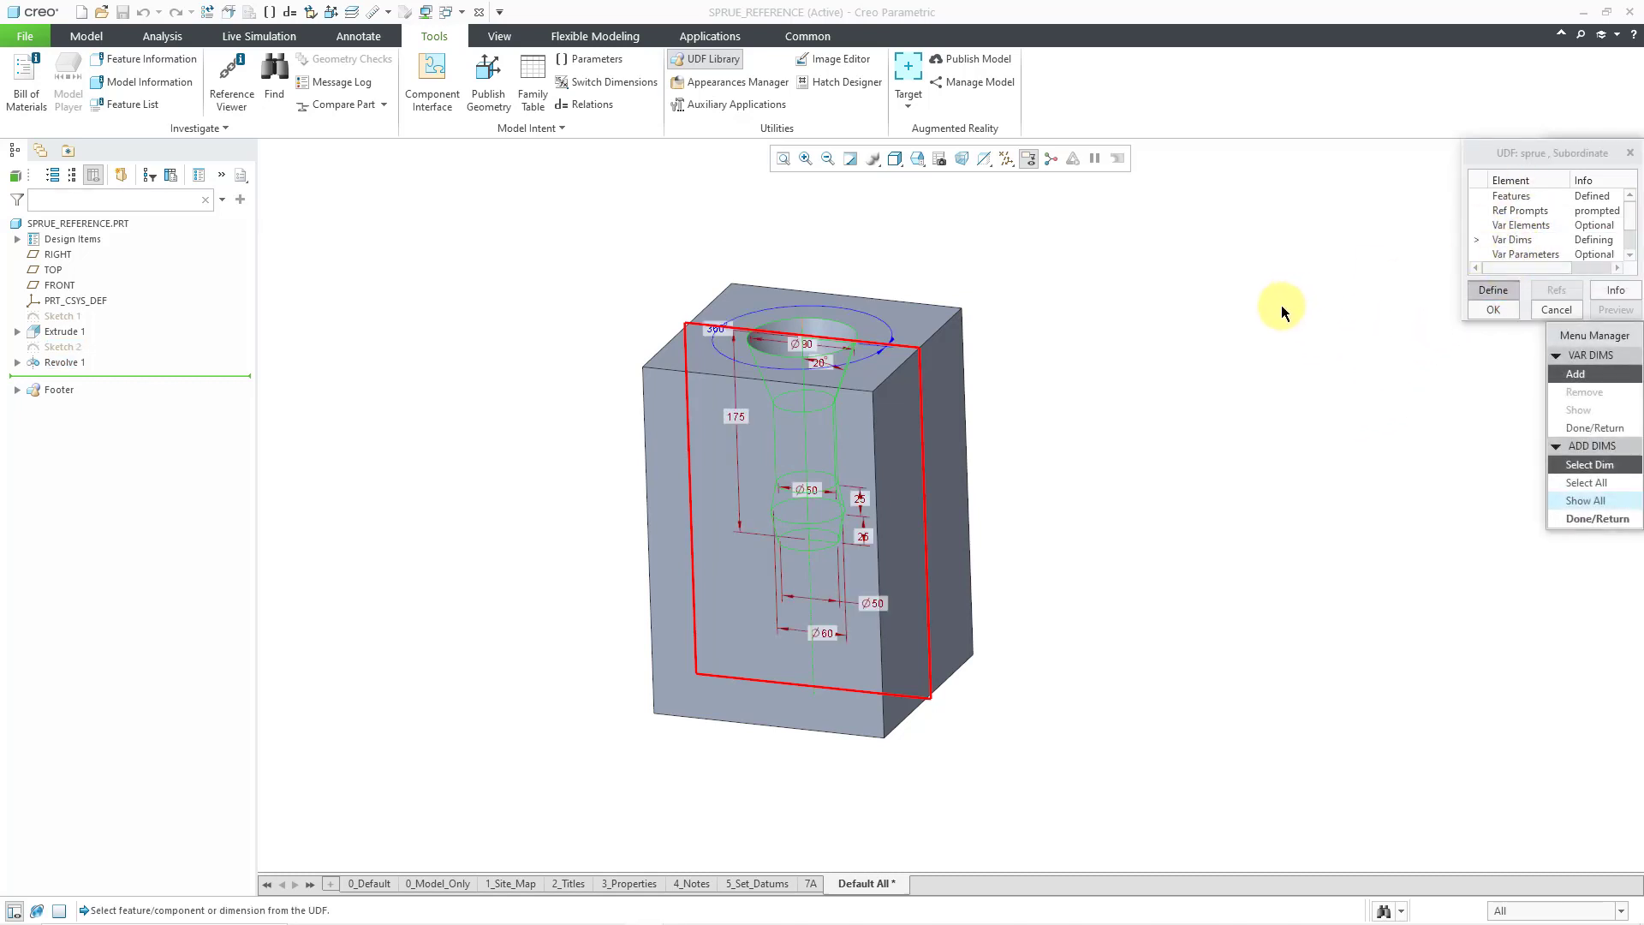
left_click(737, 423)
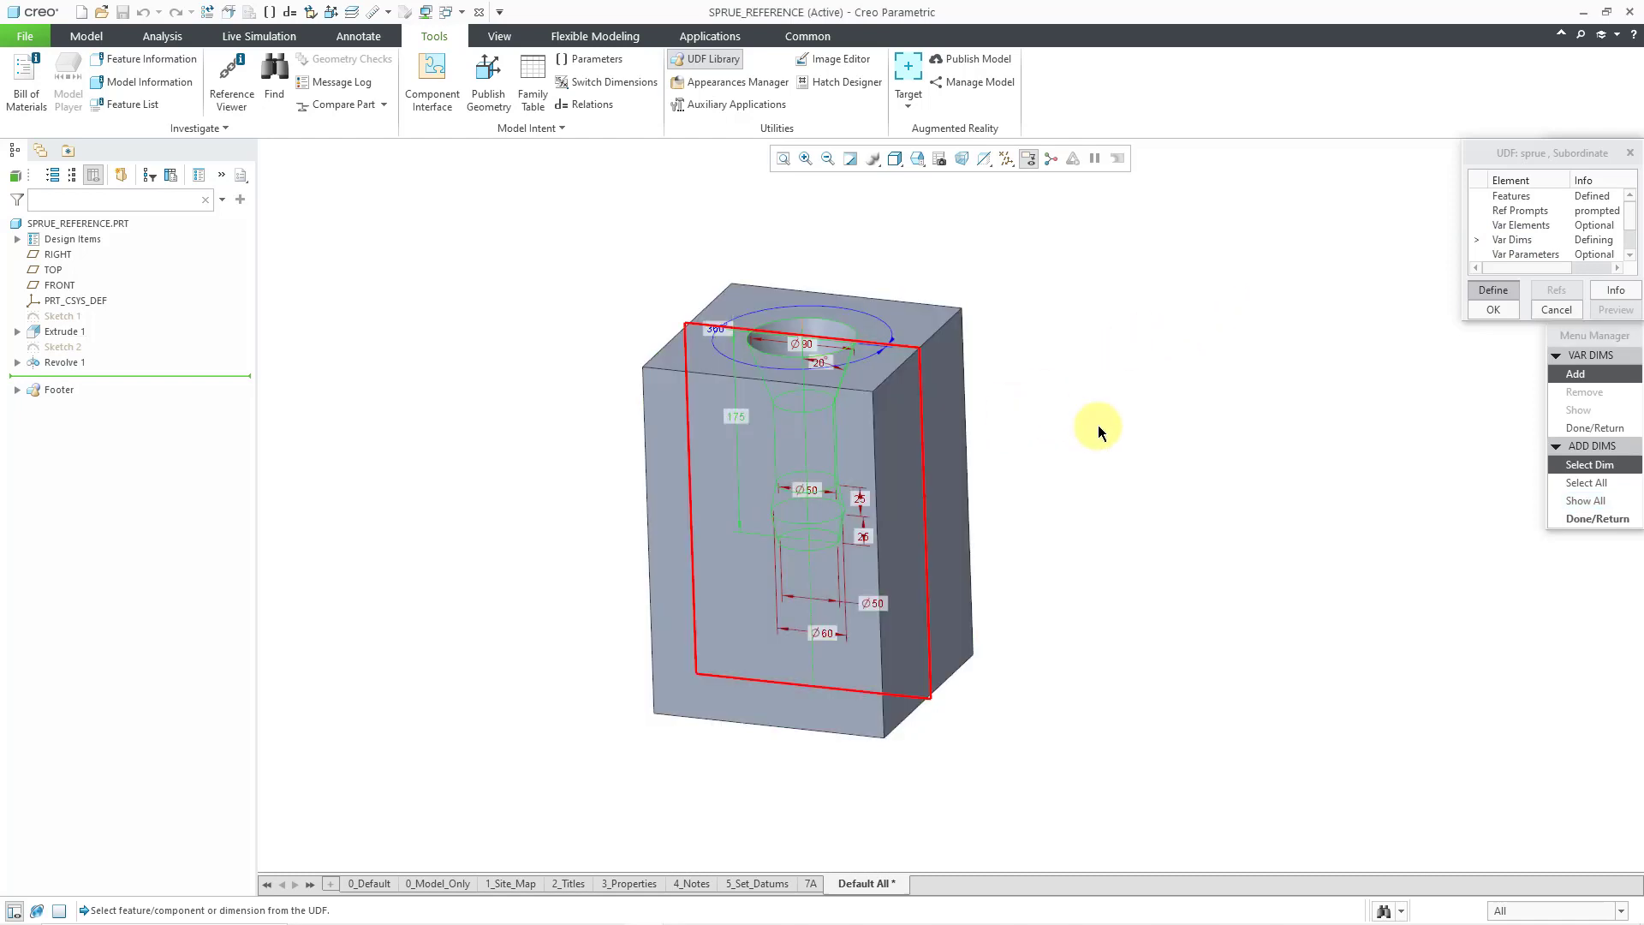
left_click(1583, 519)
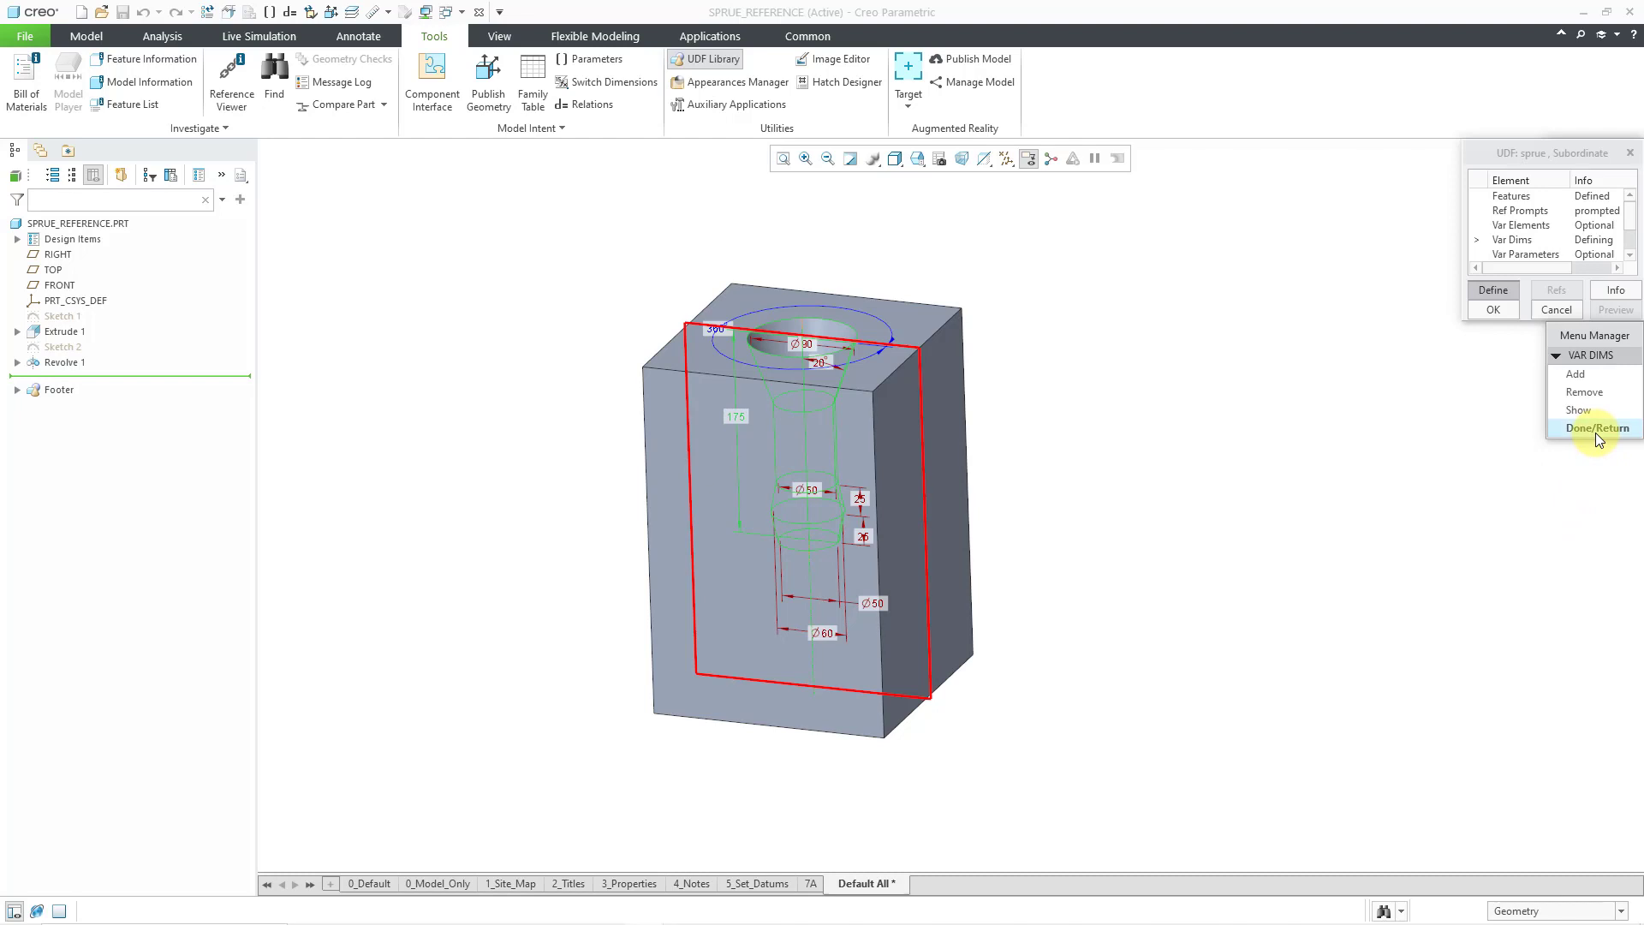
left_click(1596, 429)
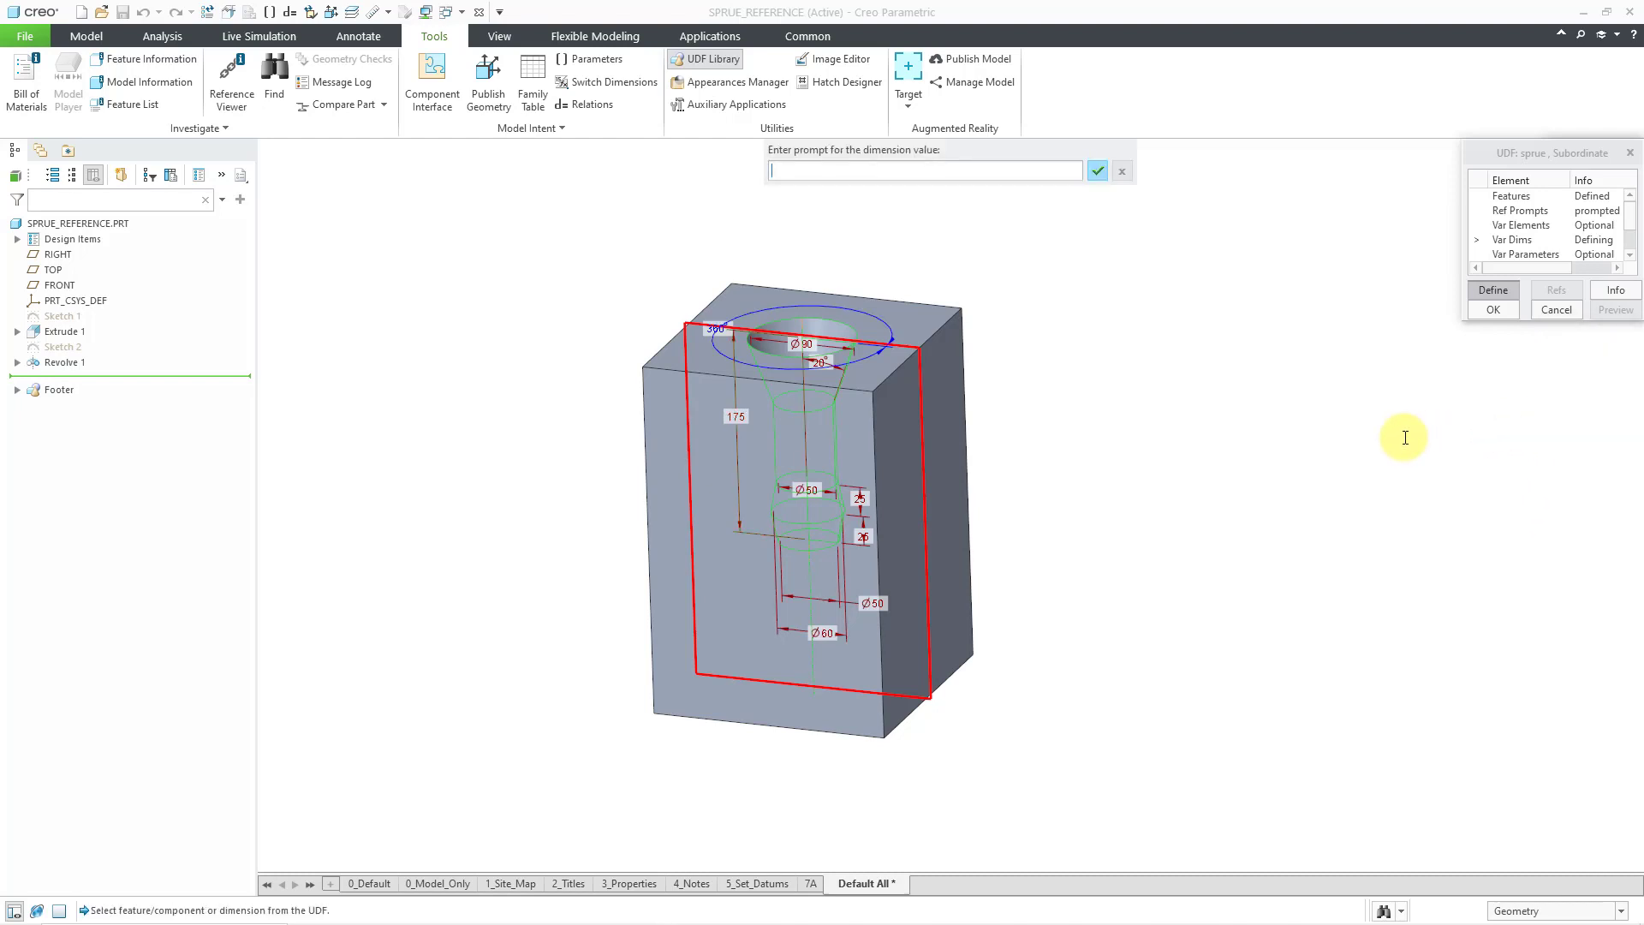
type("sprue height")
key("Return")
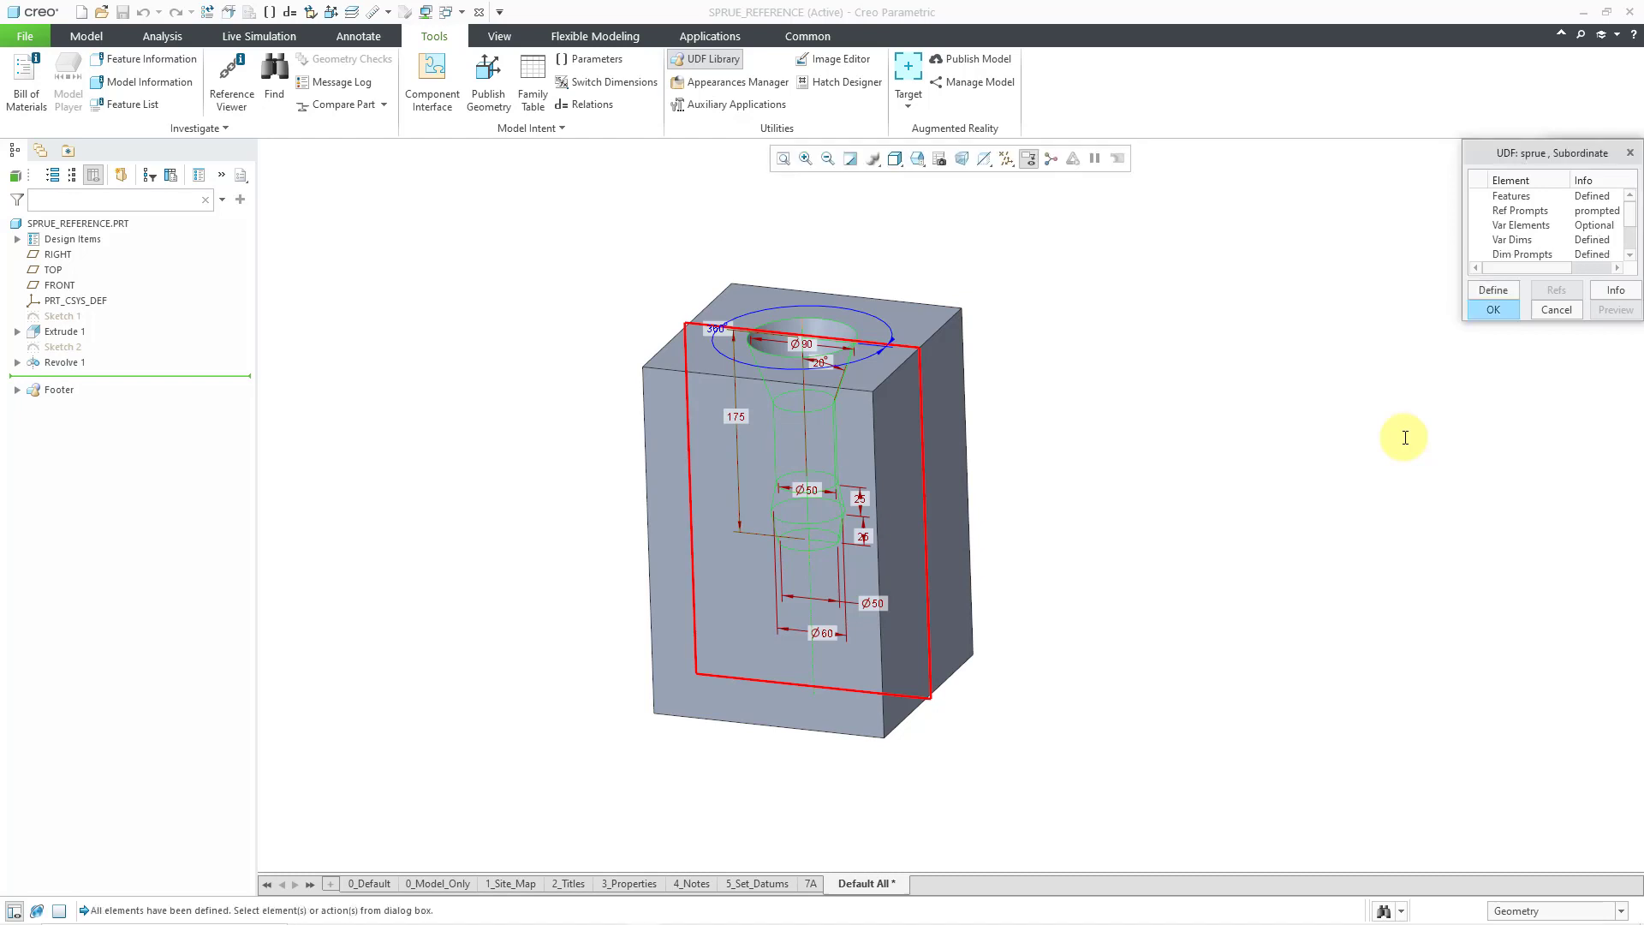
left_click(1493, 311)
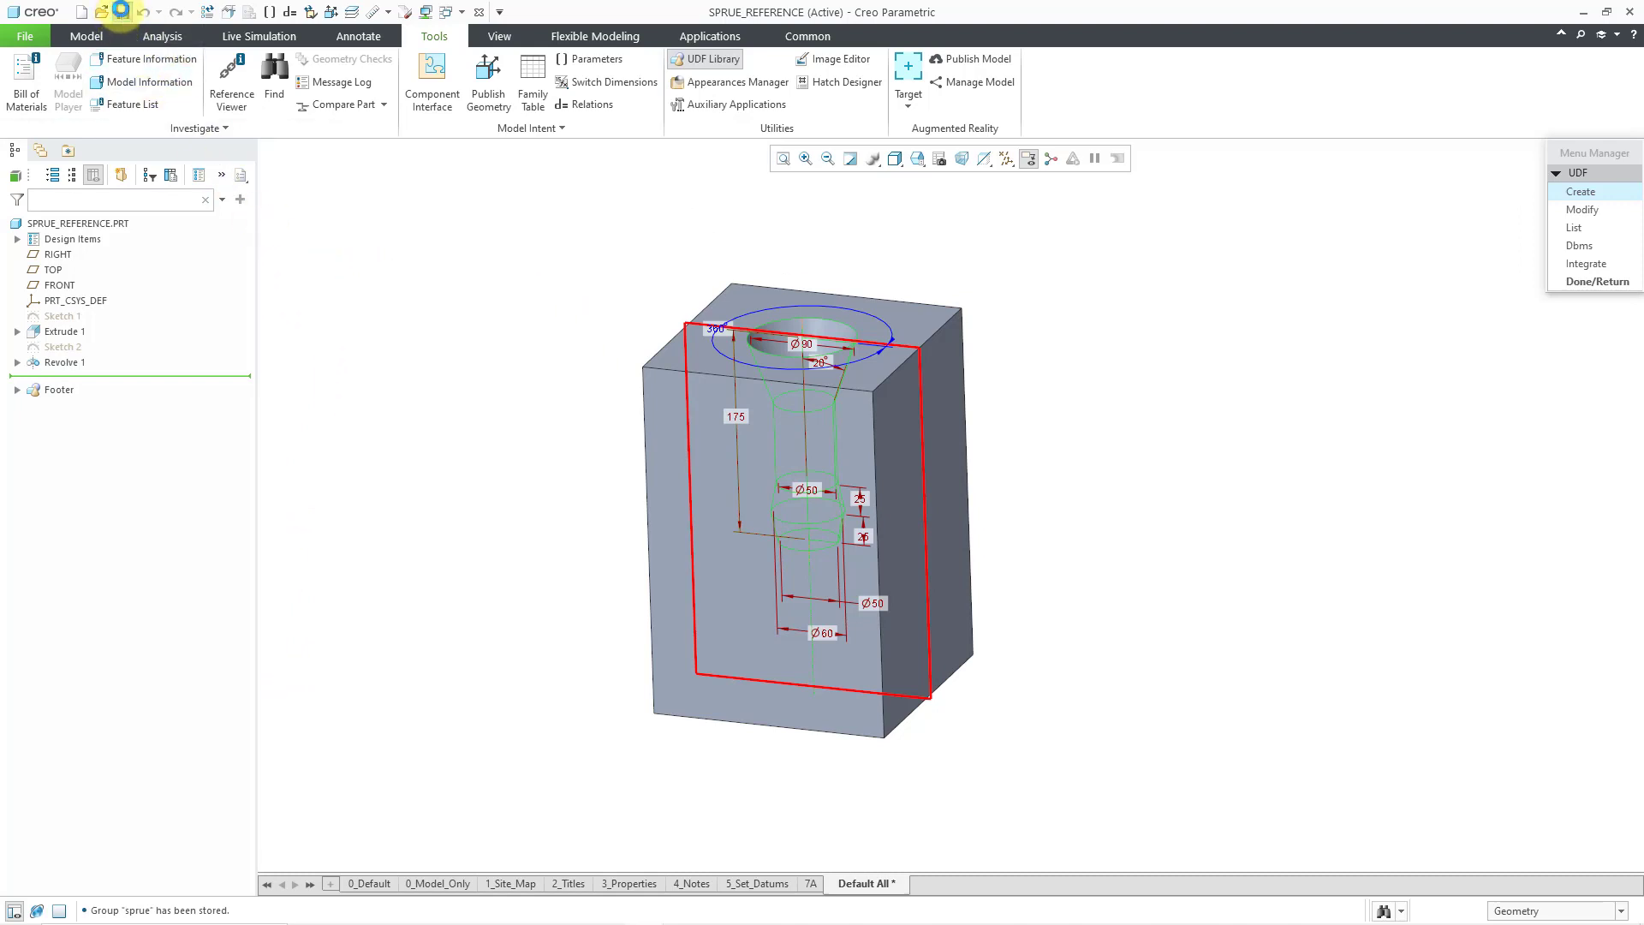
Step: Save the SPRUE_REFERENCE part and close it to return to the VALVE_BODY_SAND_CASTING assembly
left_click(122, 12)
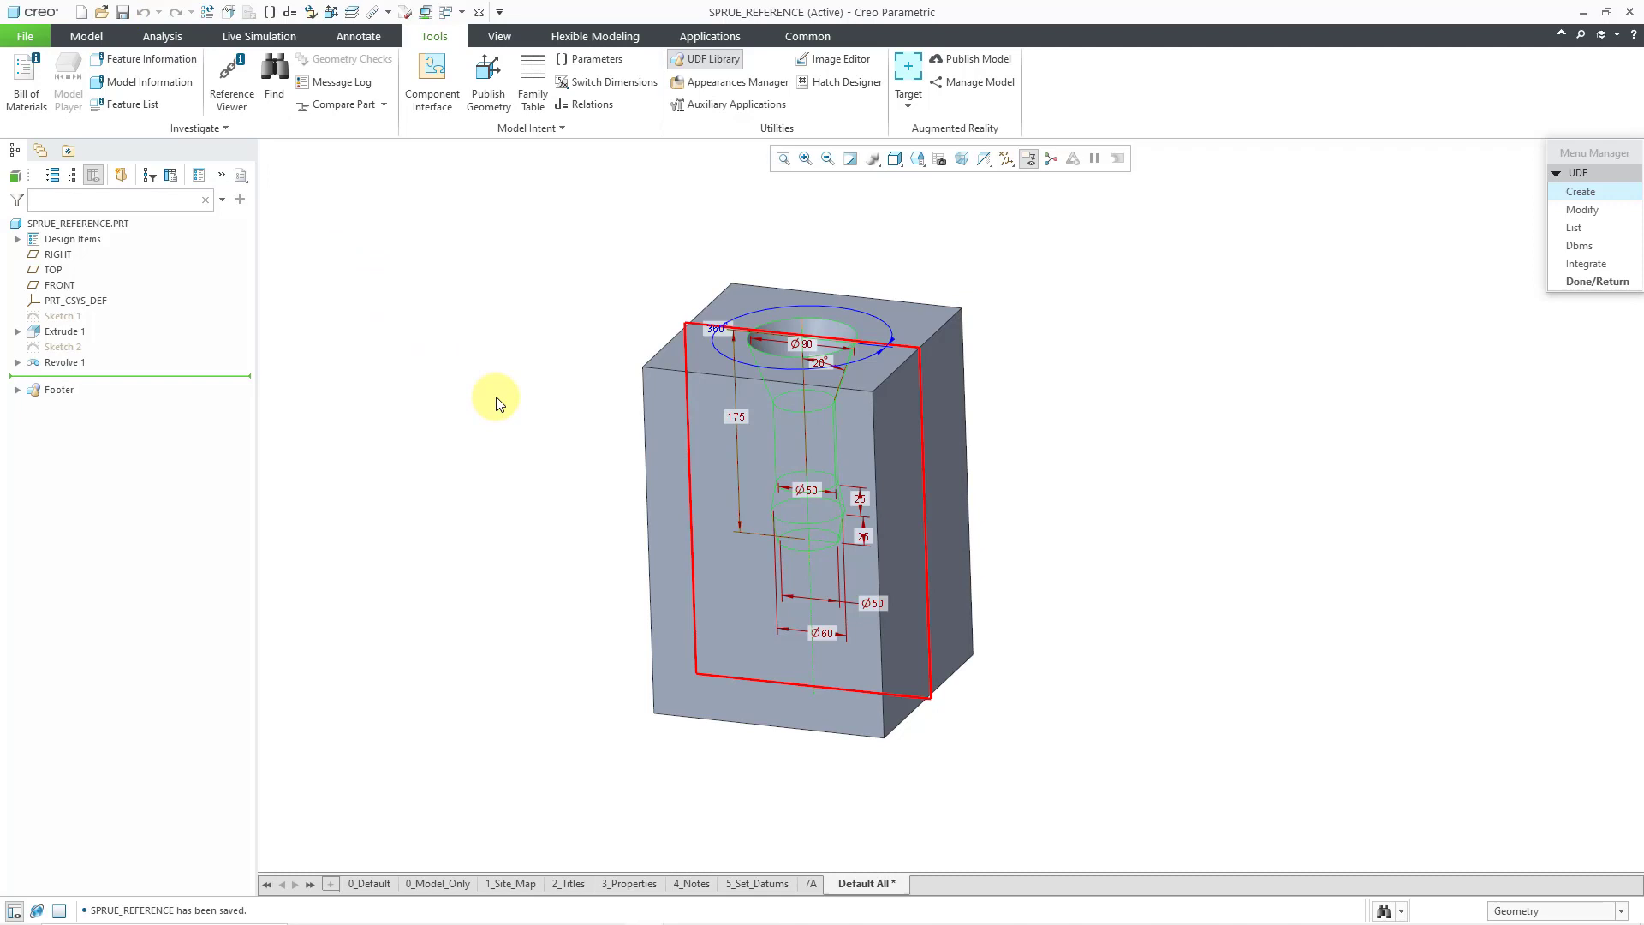
left_click(1595, 285)
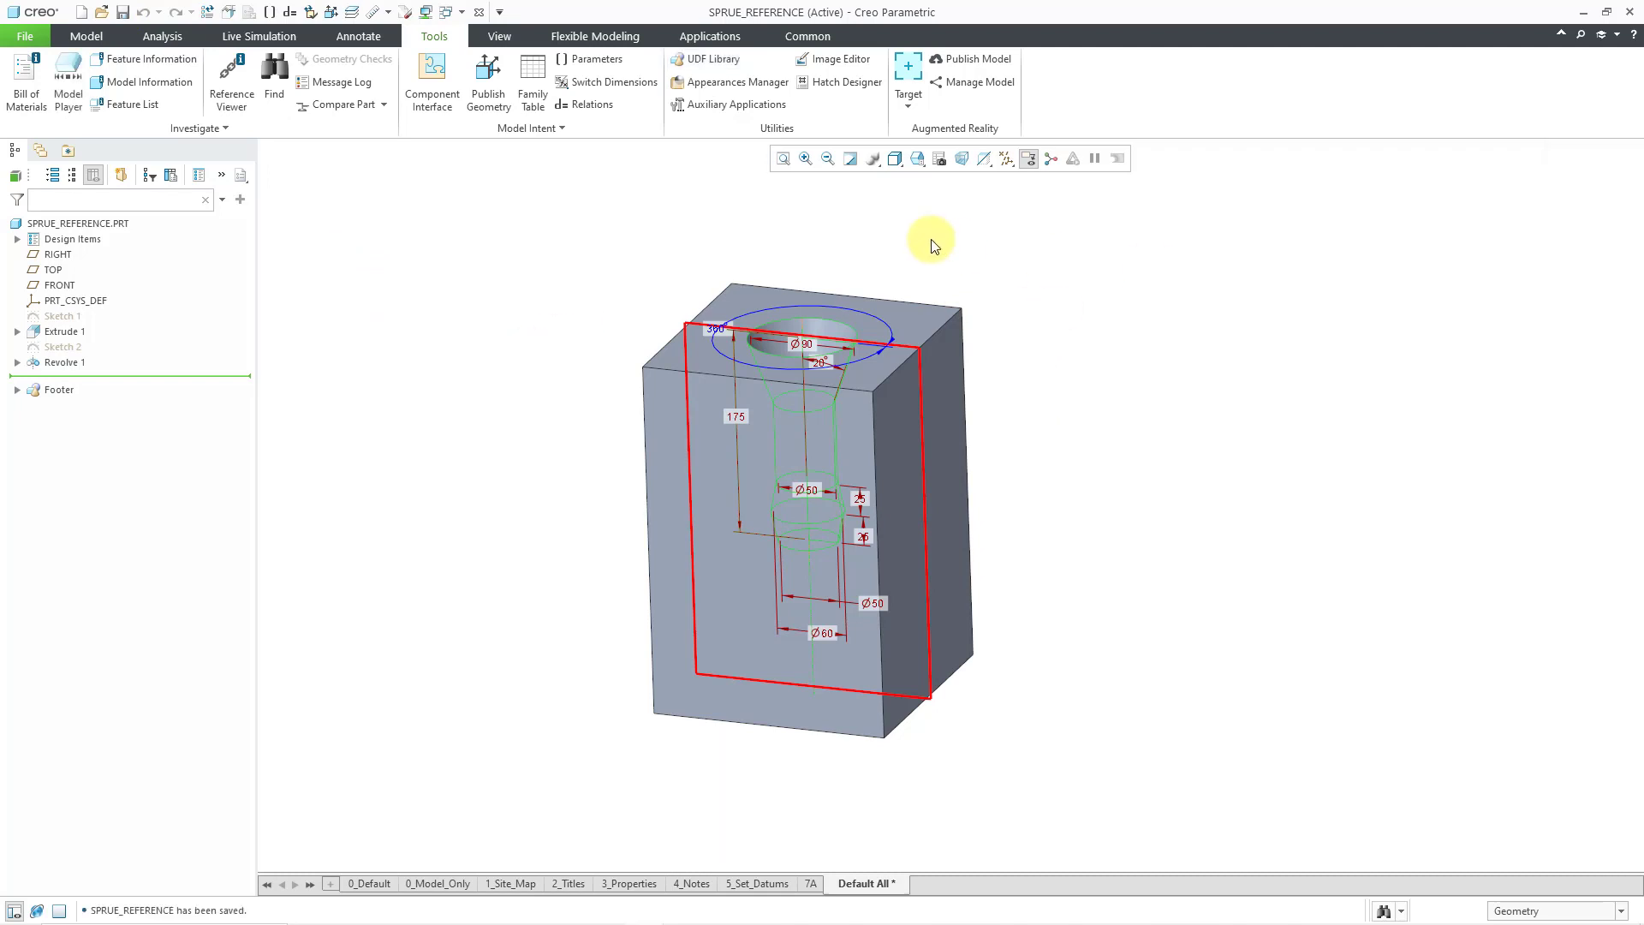
left_click(481, 15)
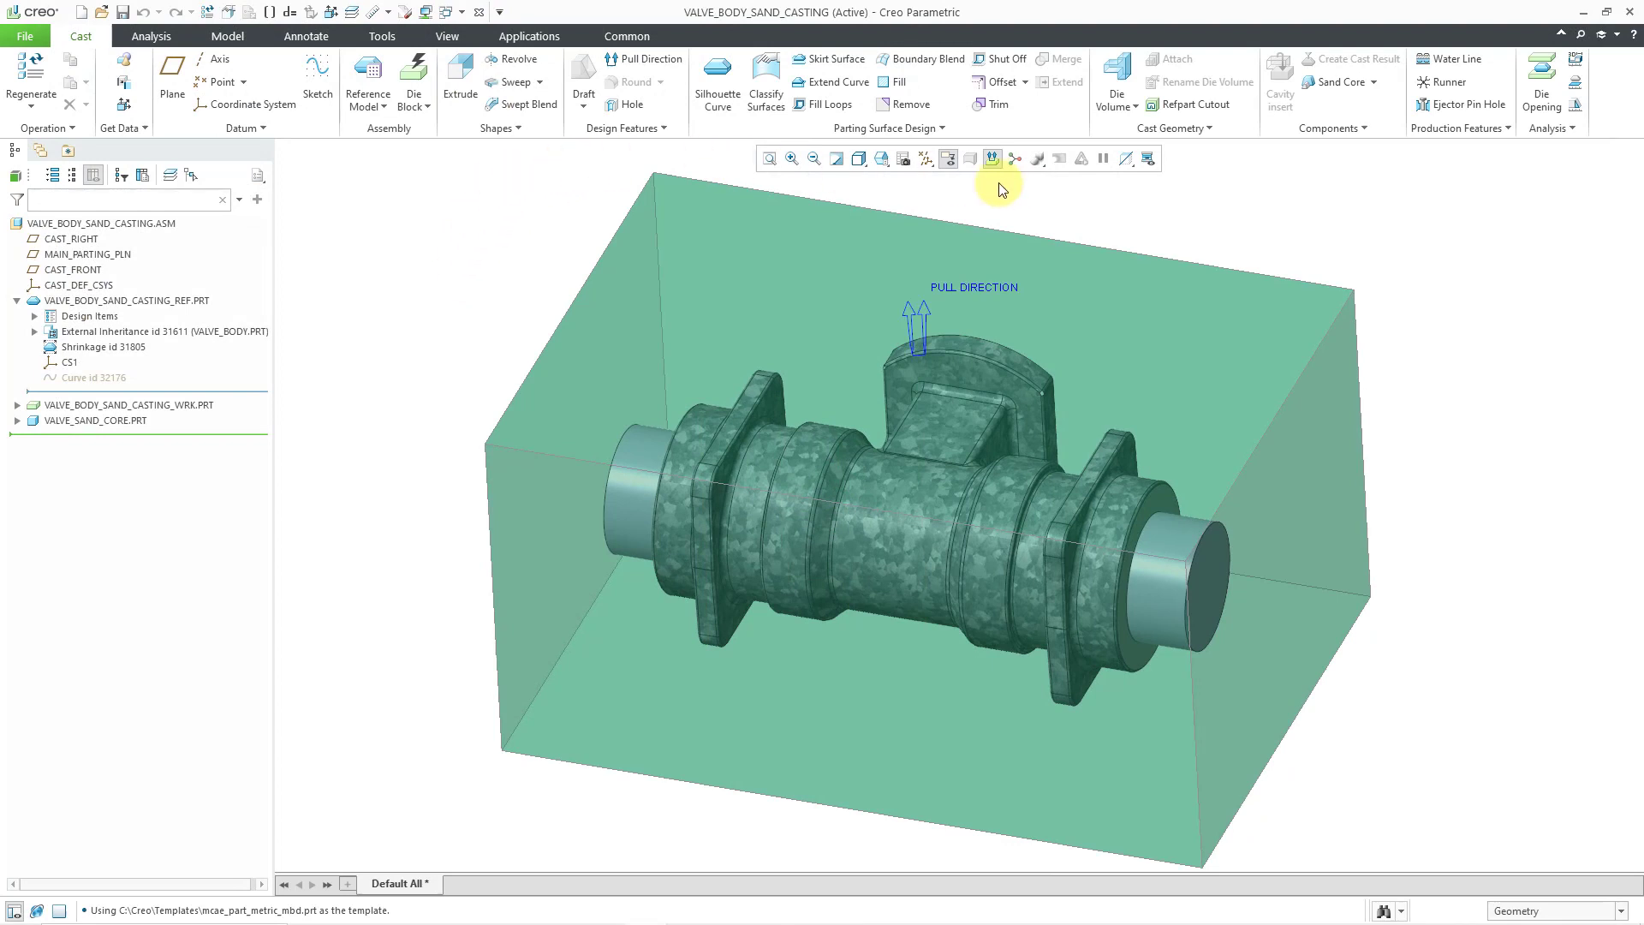
Step: Turn on plane display, hide the sand core's RIGHT, TOP, FRONT planes and csys, select CAST_FRONT
left_click(926, 160)
left_click(990, 255)
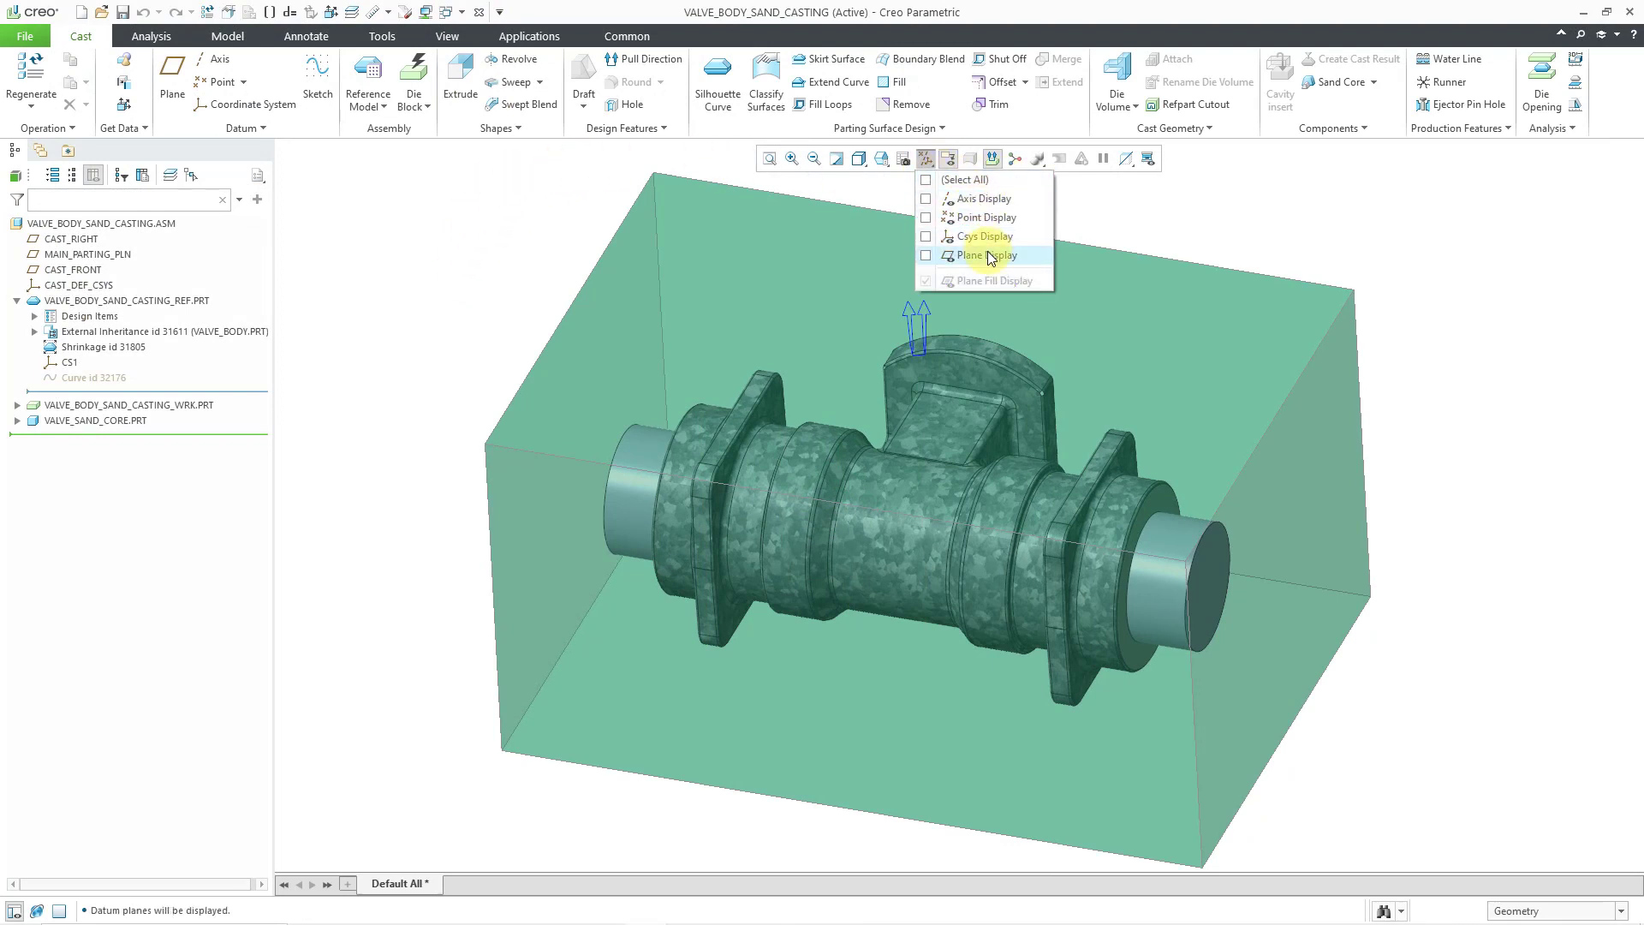
left_click(18, 421)
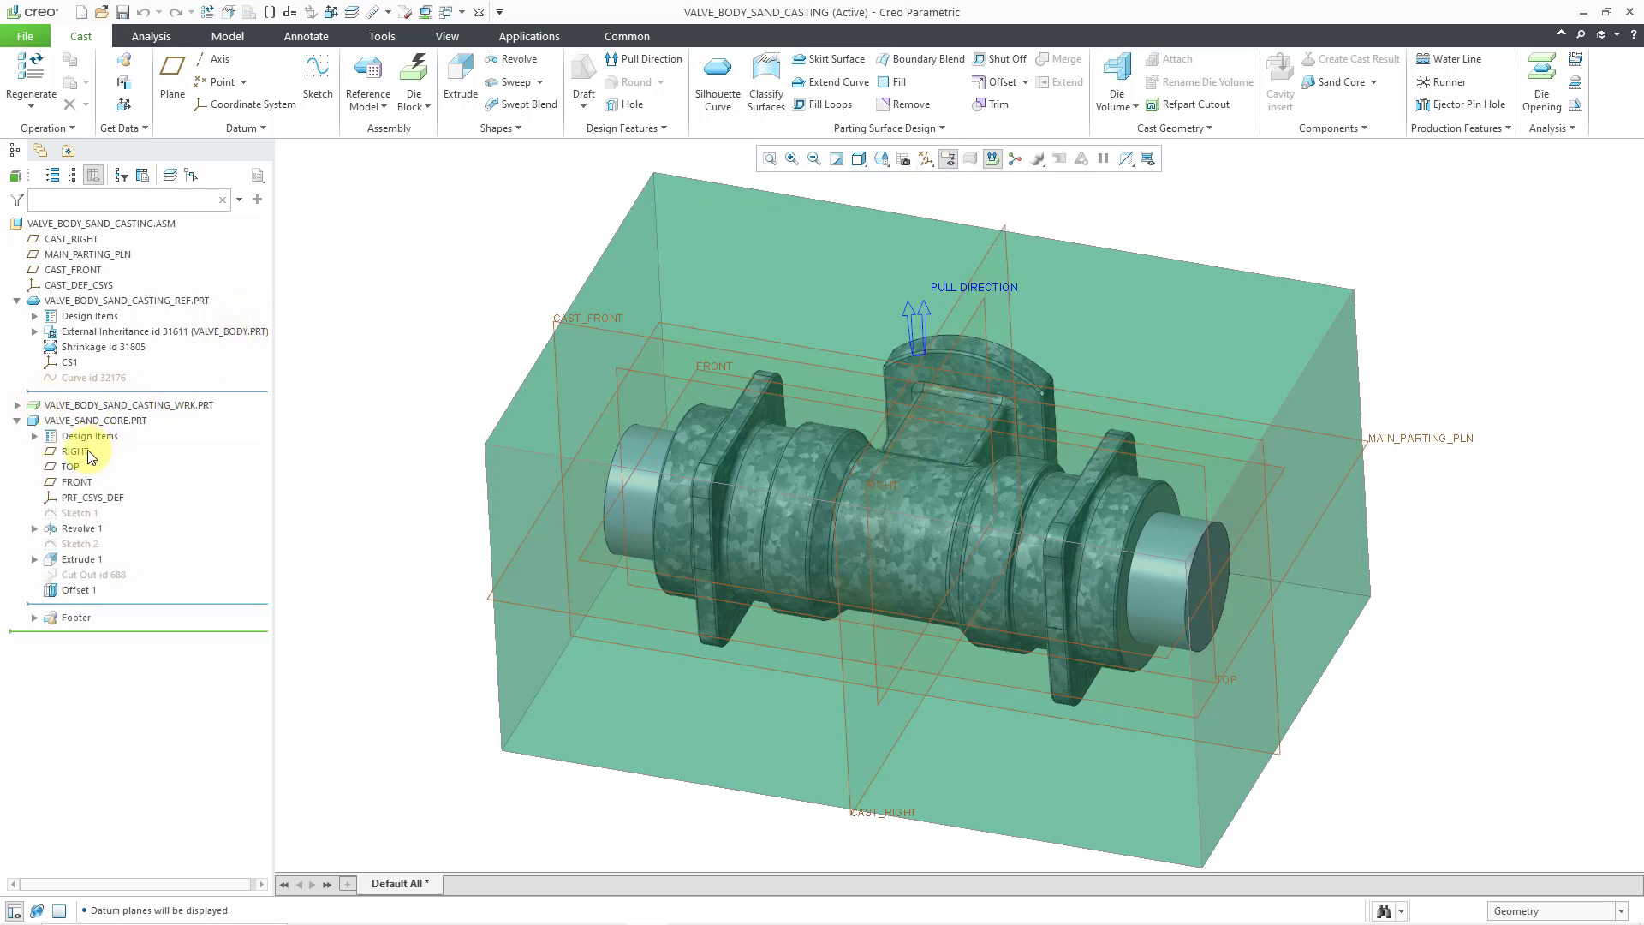
left_click(85, 451)
left_click(107, 501, "shift")
left_click(133, 435)
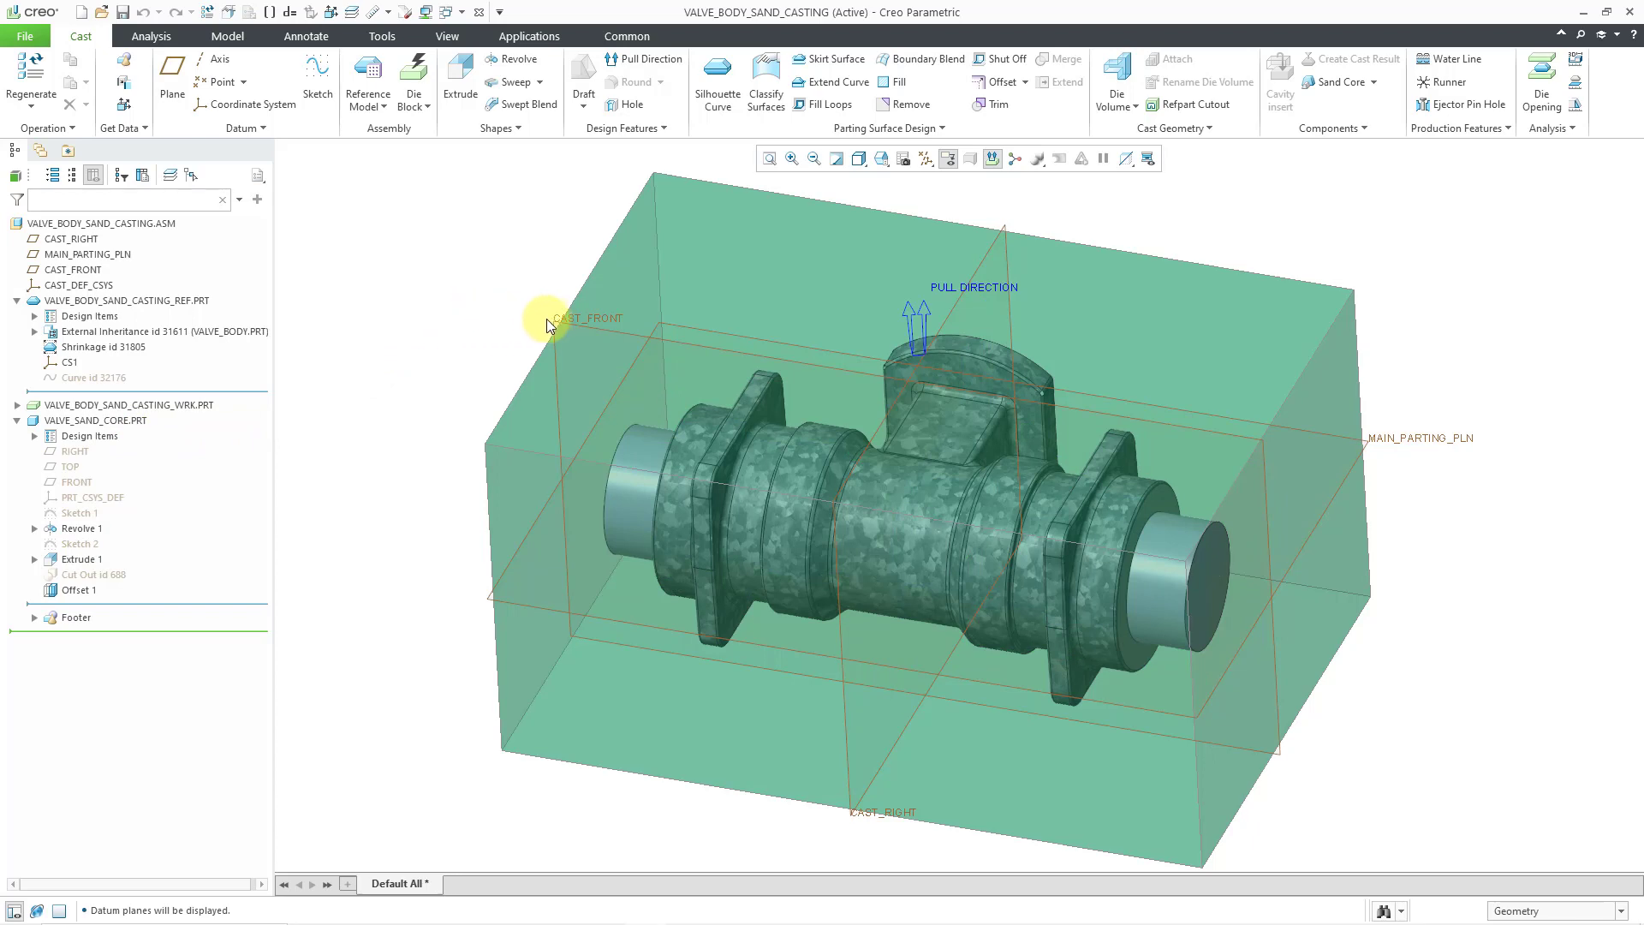
left_click(572, 328)
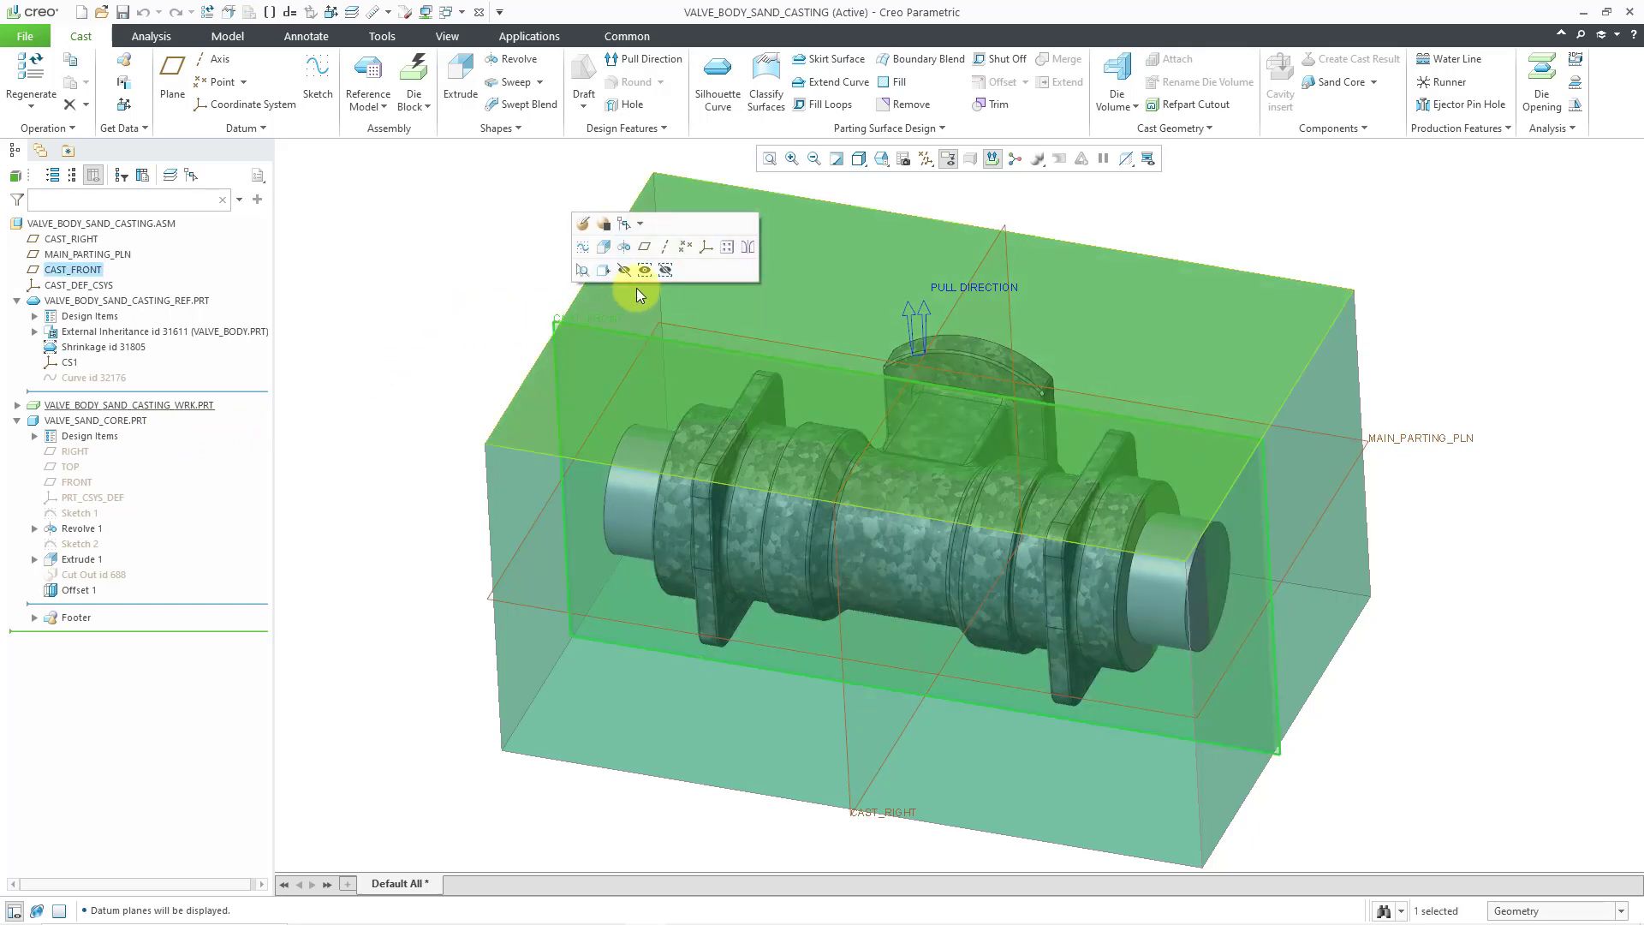
Step: Create a datum plane offset 120 from CAST_FRONT named sprue_placement_plane
left_click(645, 248)
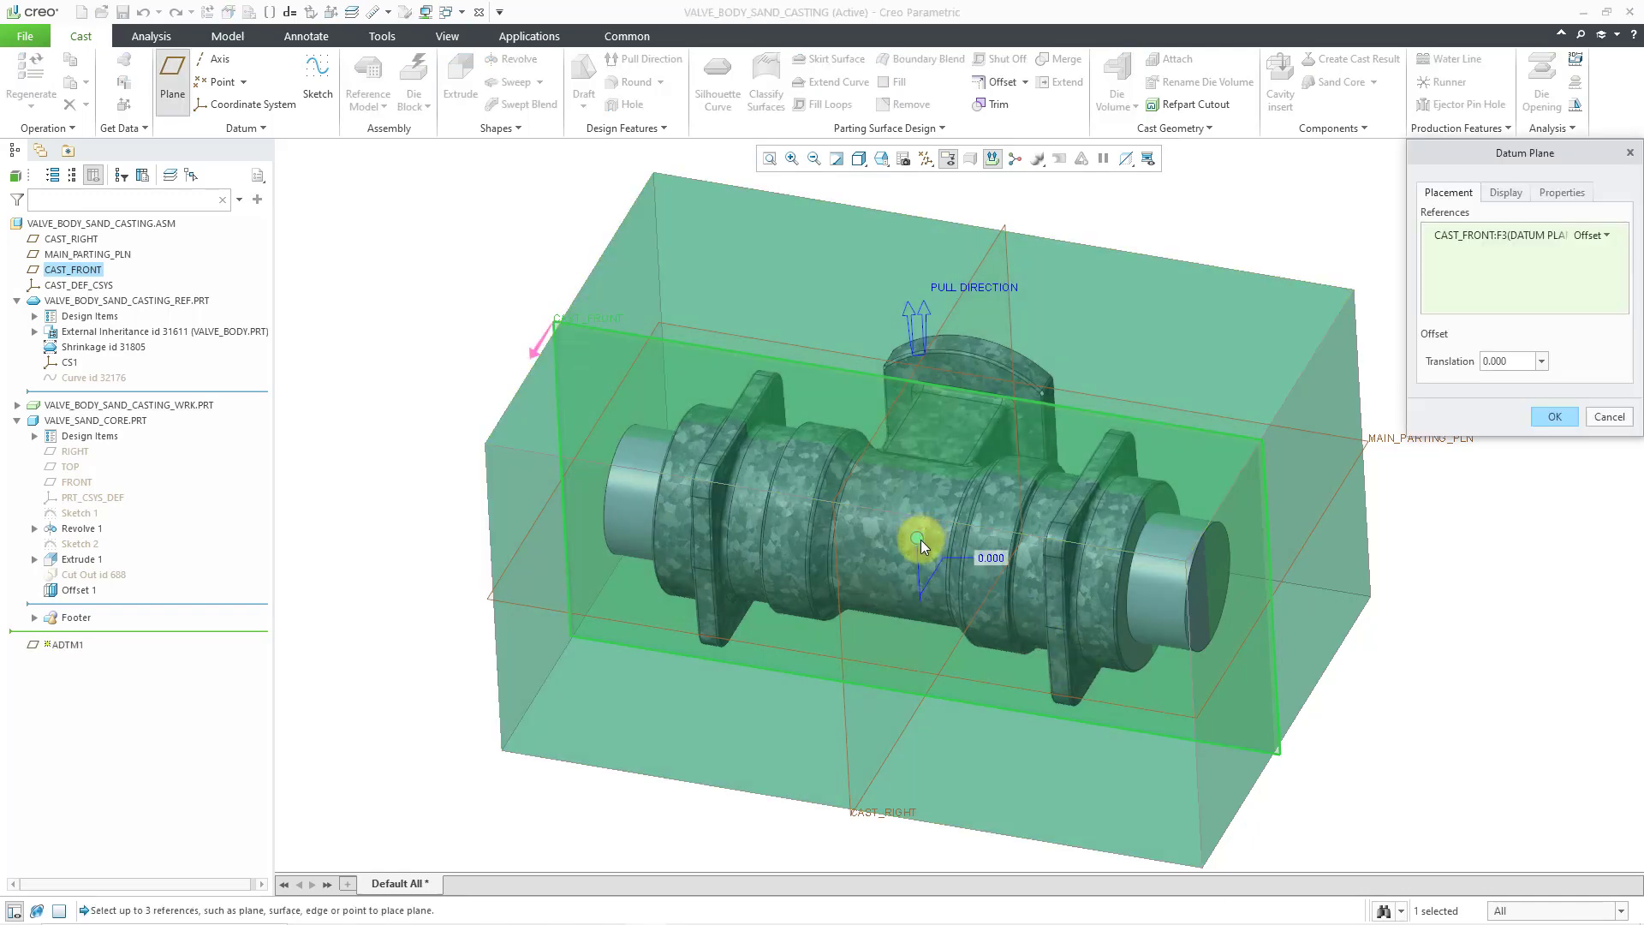
left_click_drag(922, 540, 867, 617)
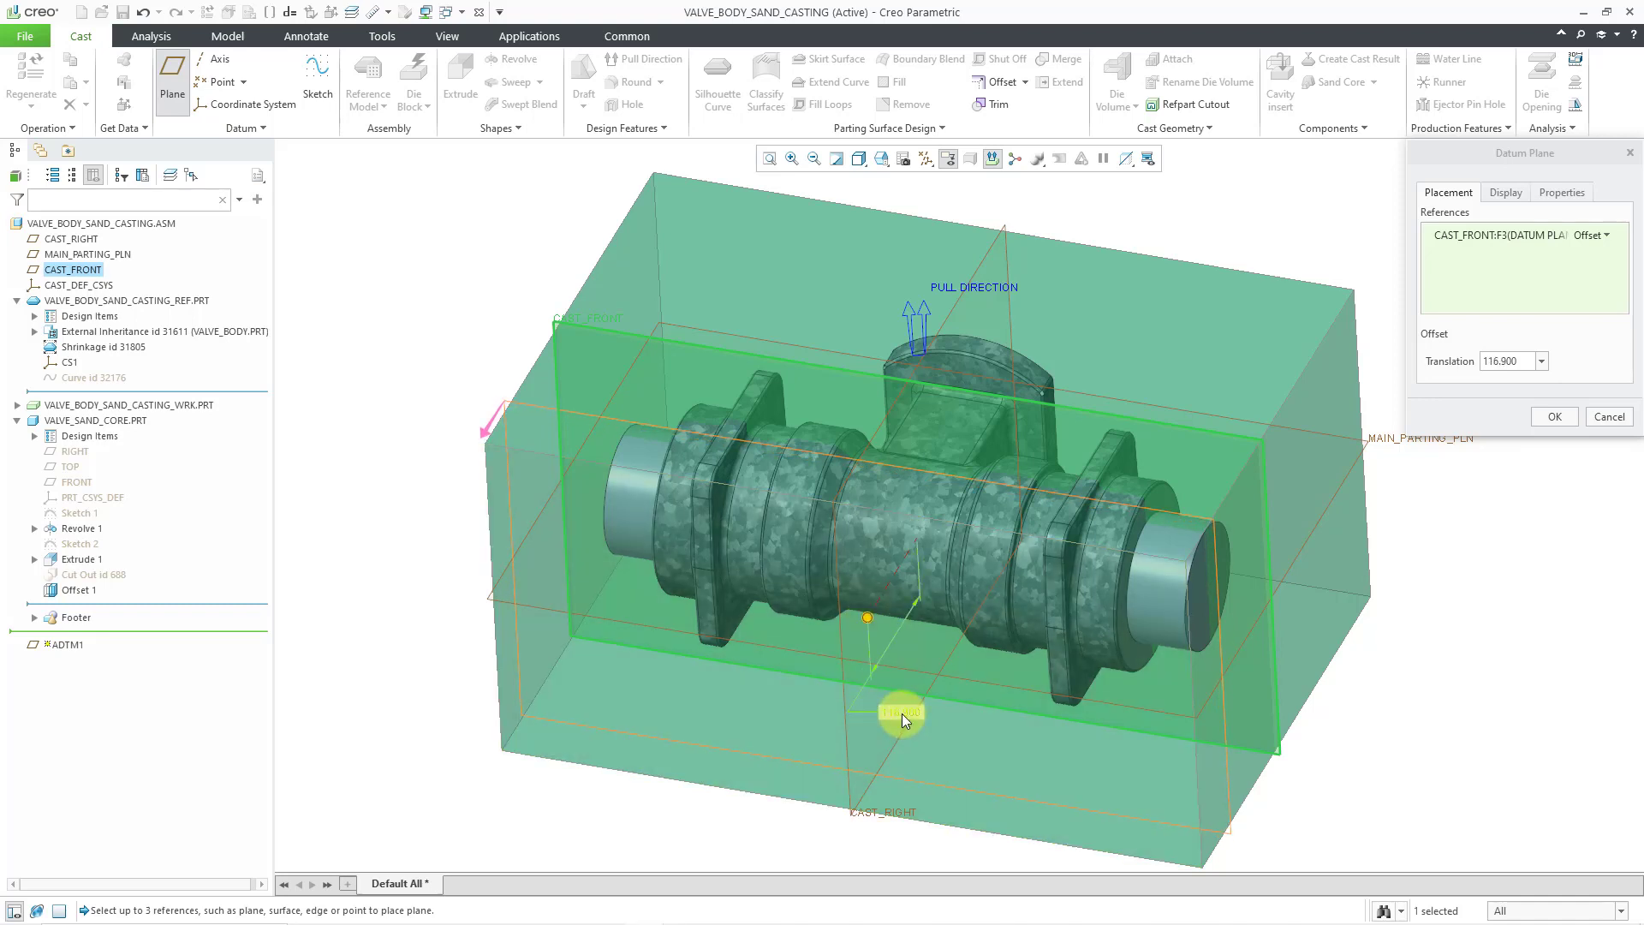
double_click(901, 711)
key("Return")
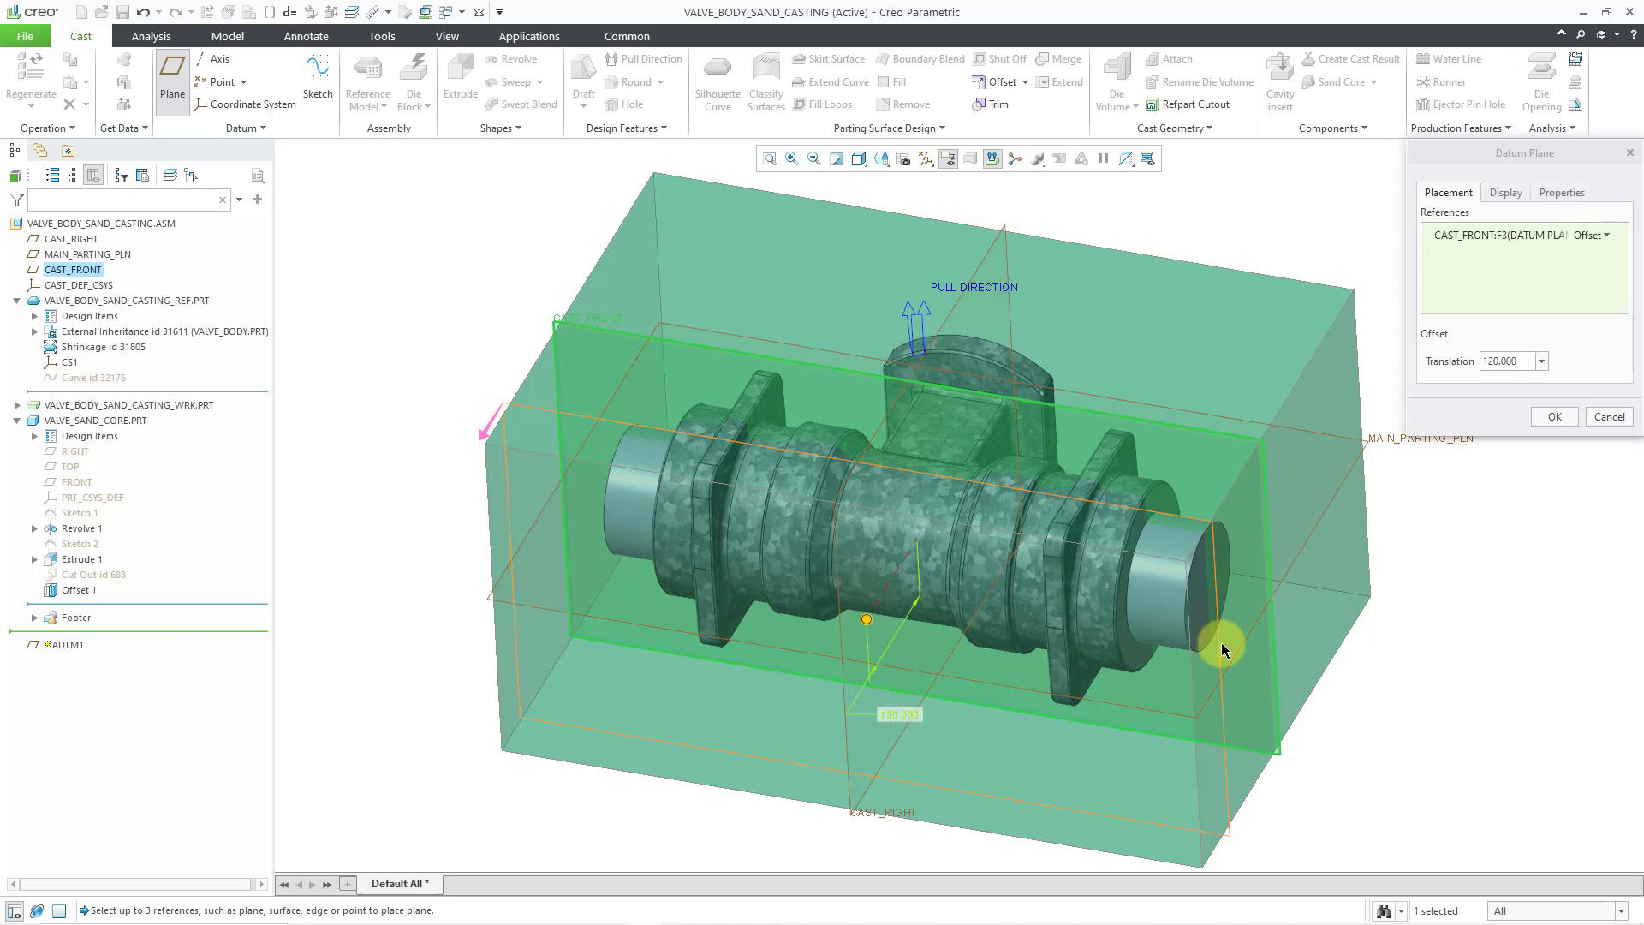
left_click(1571, 194)
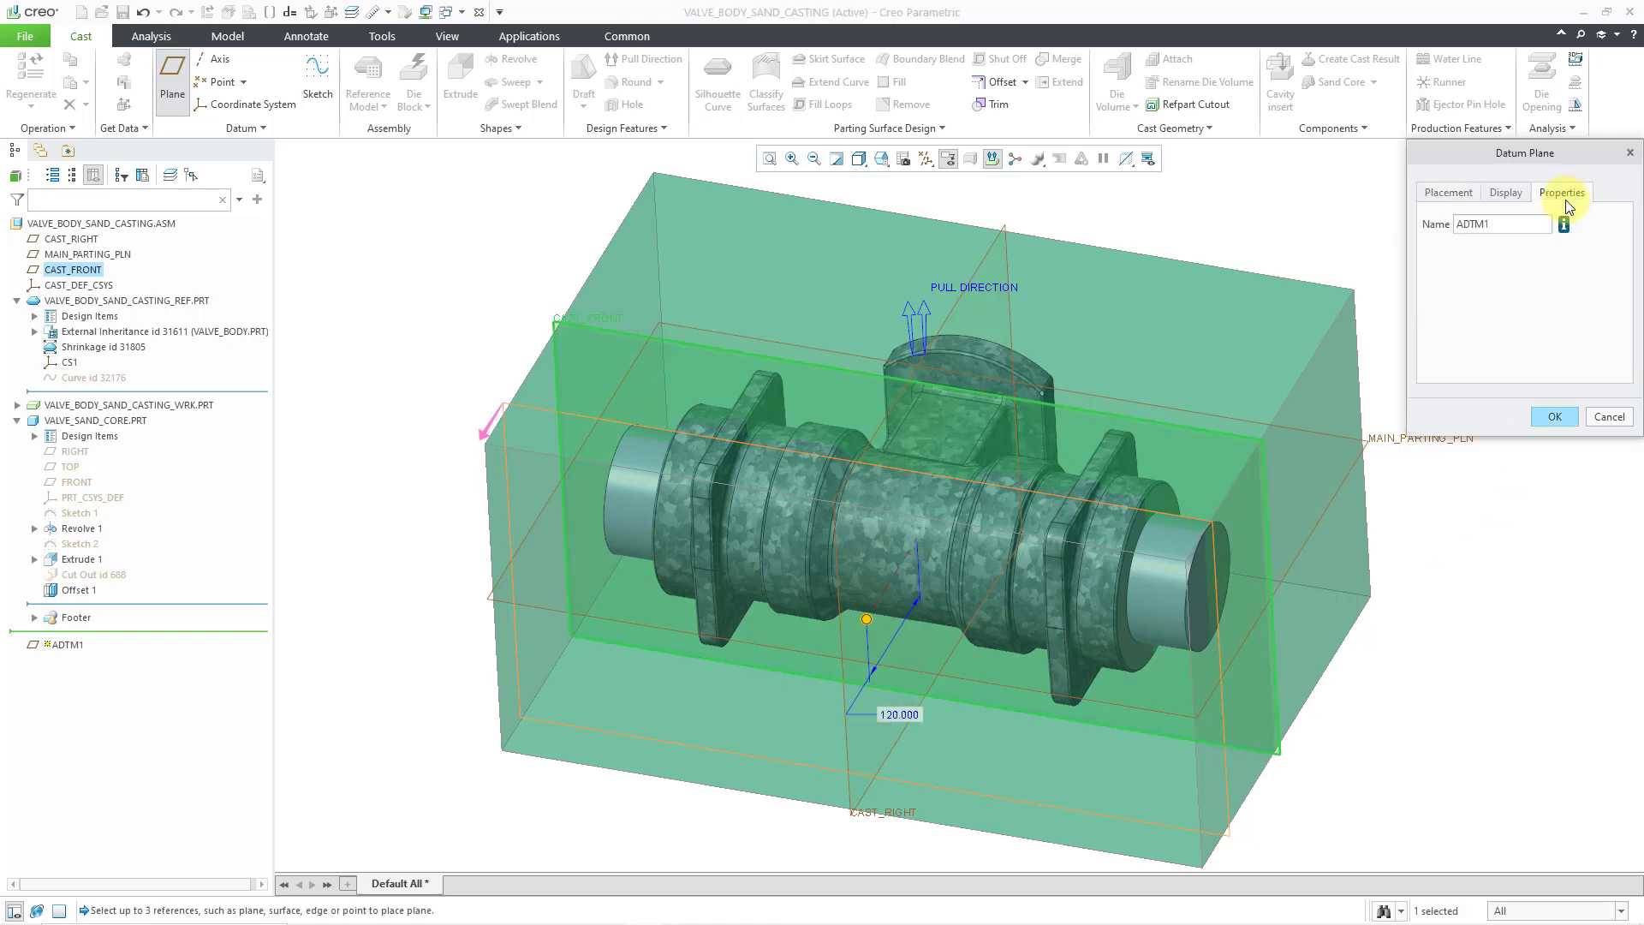
double_click(1526, 218)
type("sprue_placement")
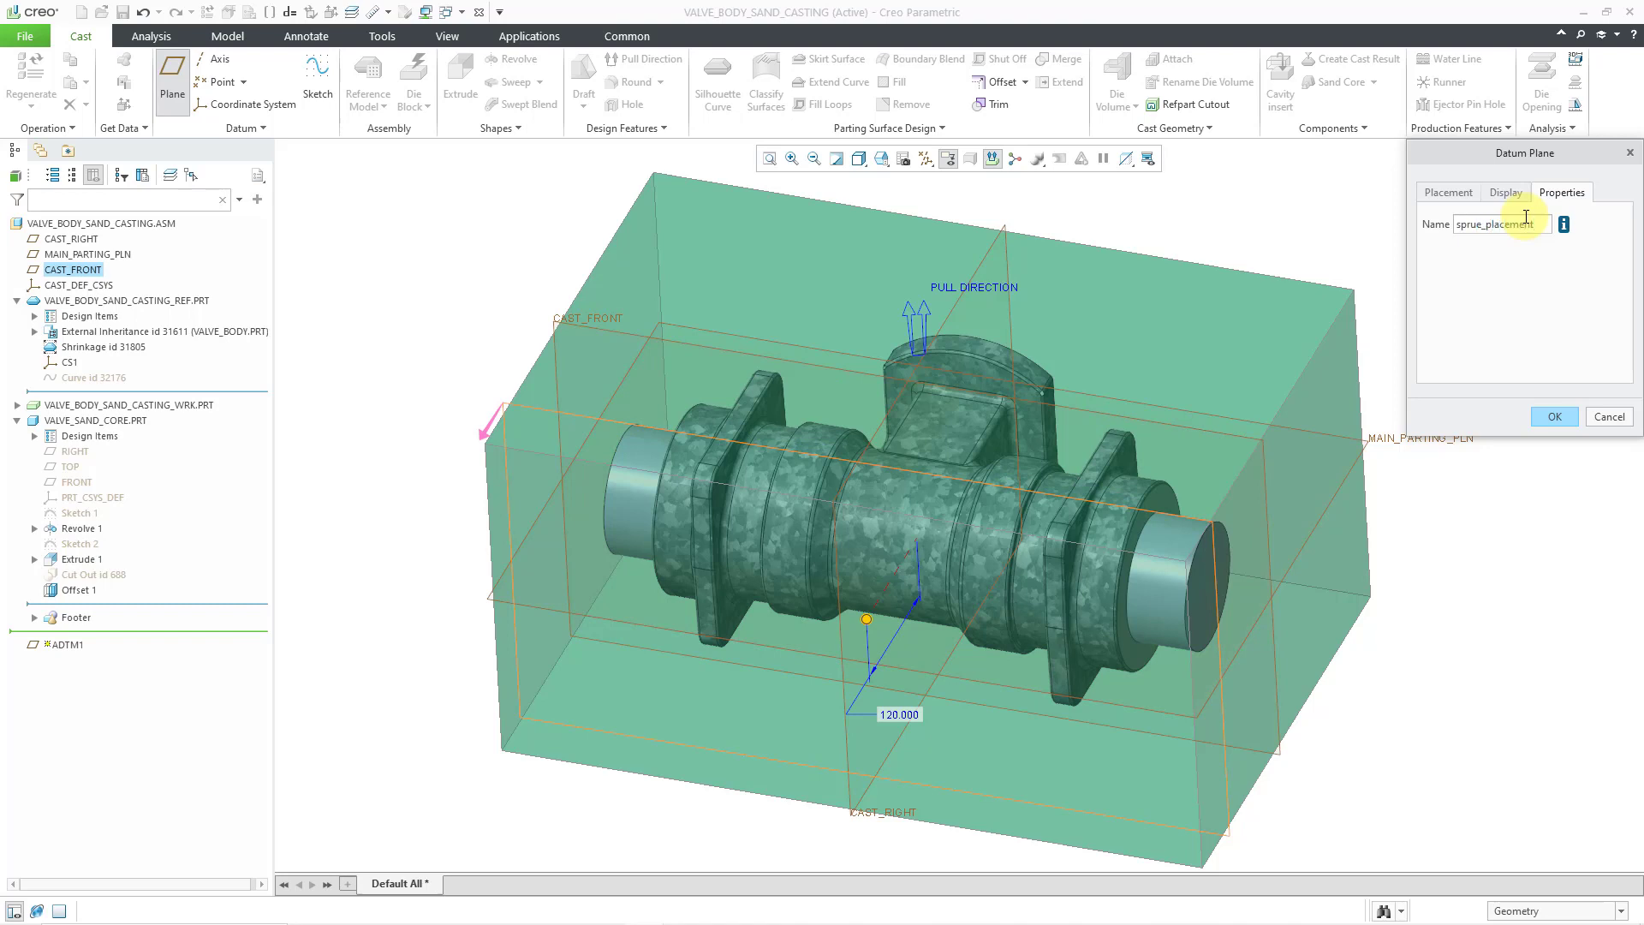
type("_plane")
key("Return")
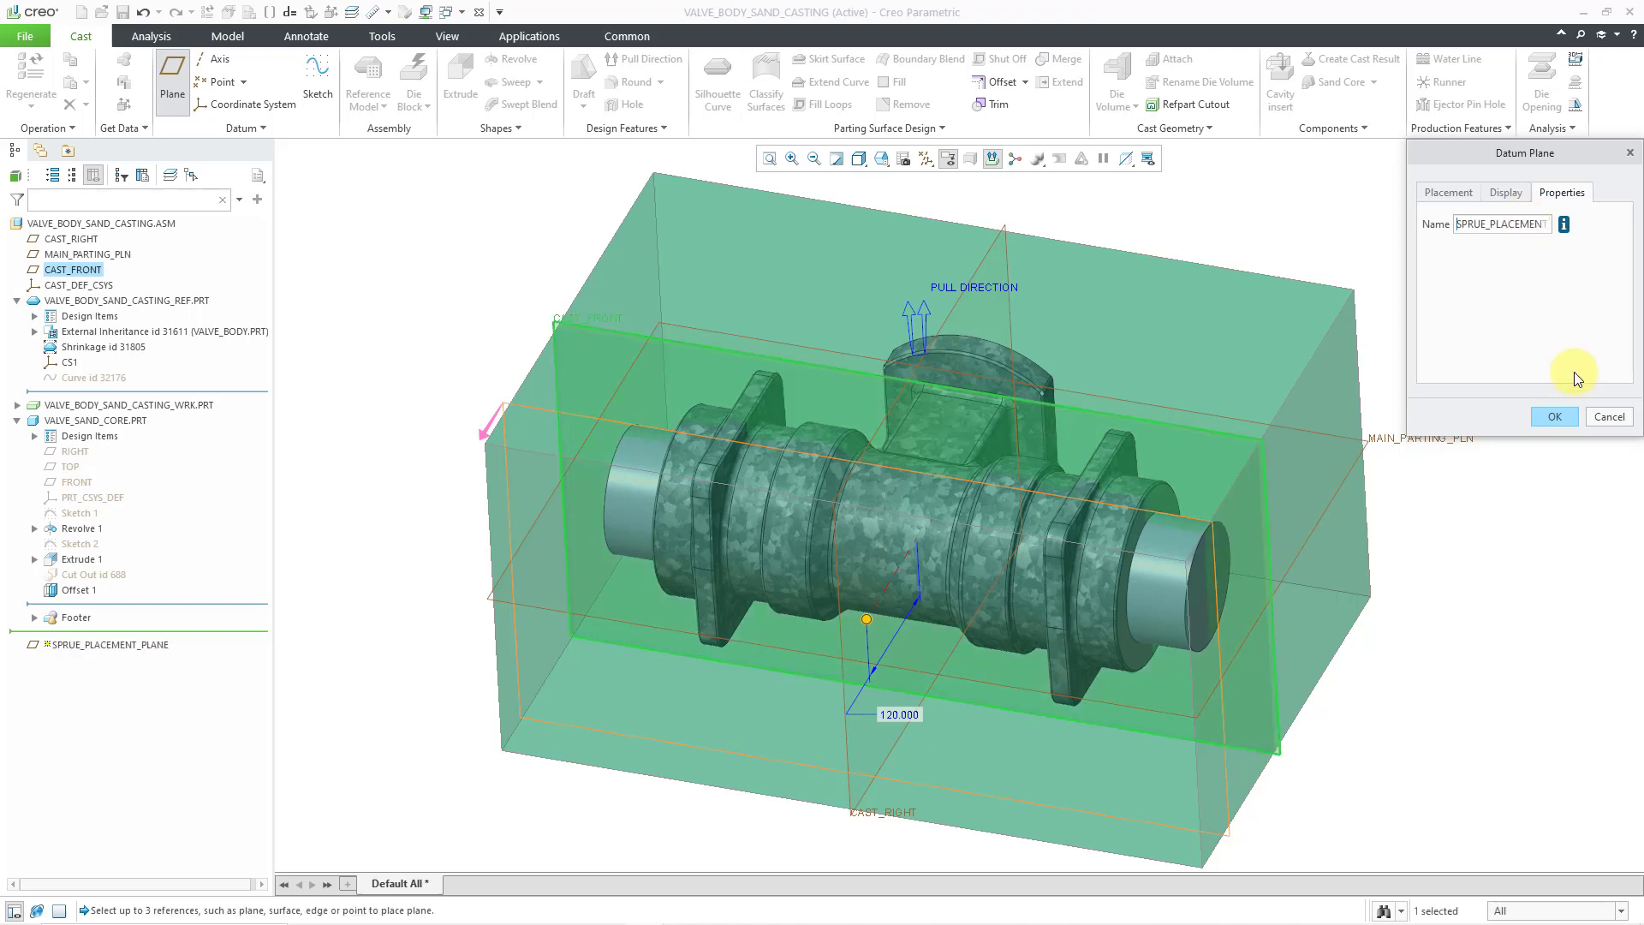
left_click(1556, 417)
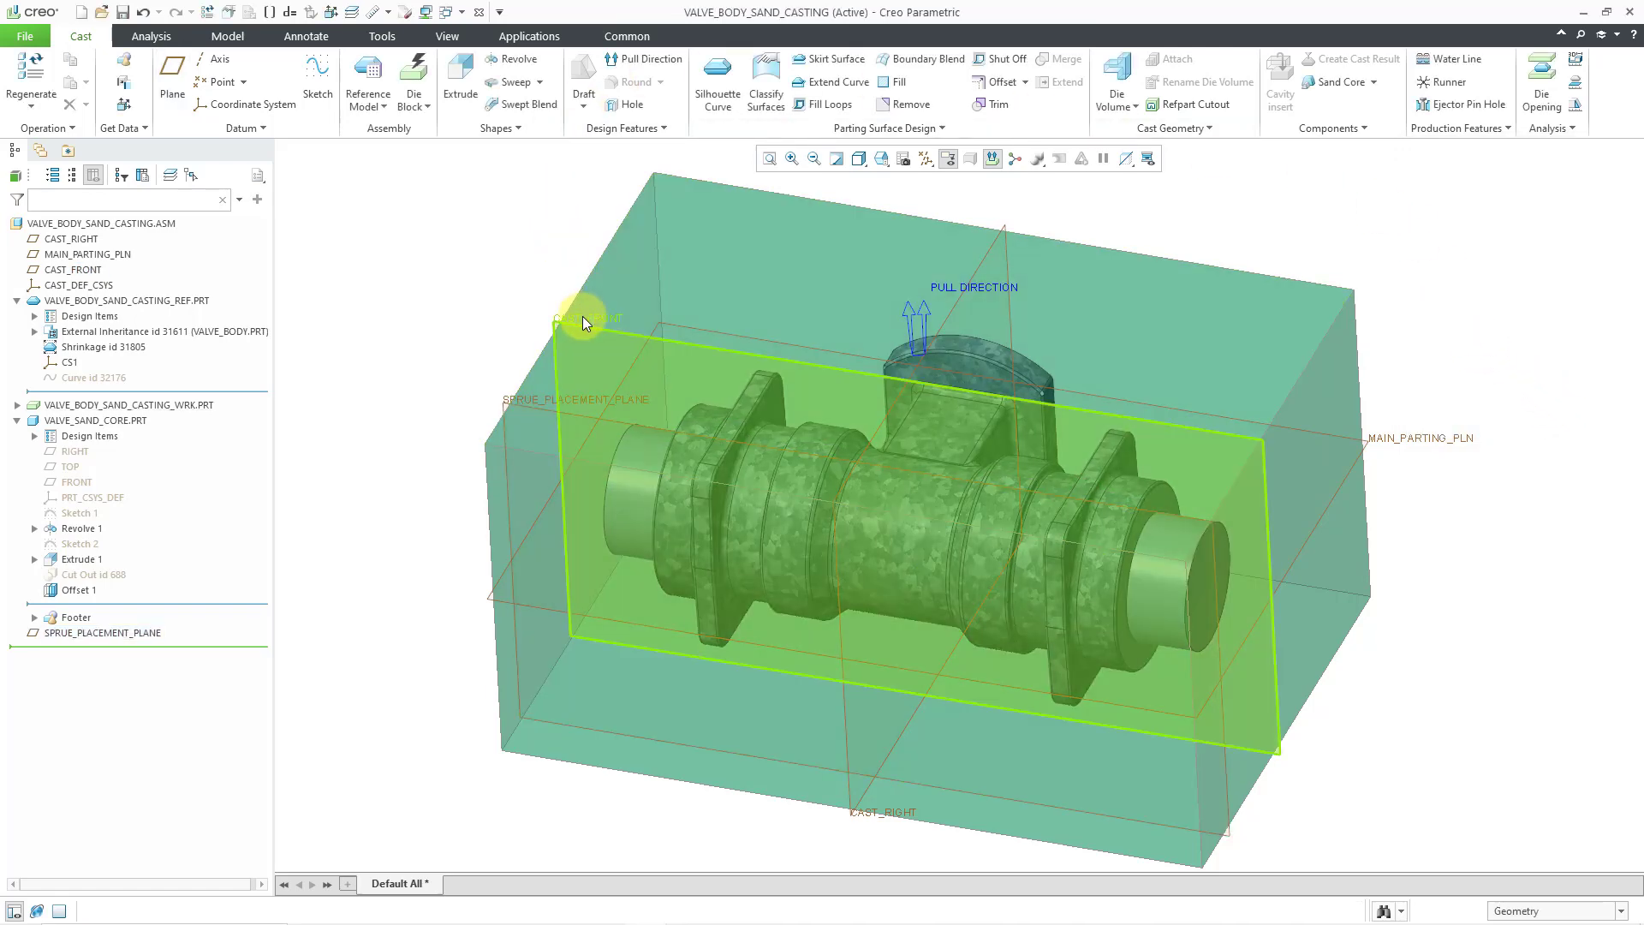
Step: Hide the CAST_FRONT and MAIN_PARTING_PLN datum planes
left_click(583, 317)
left_click(641, 258)
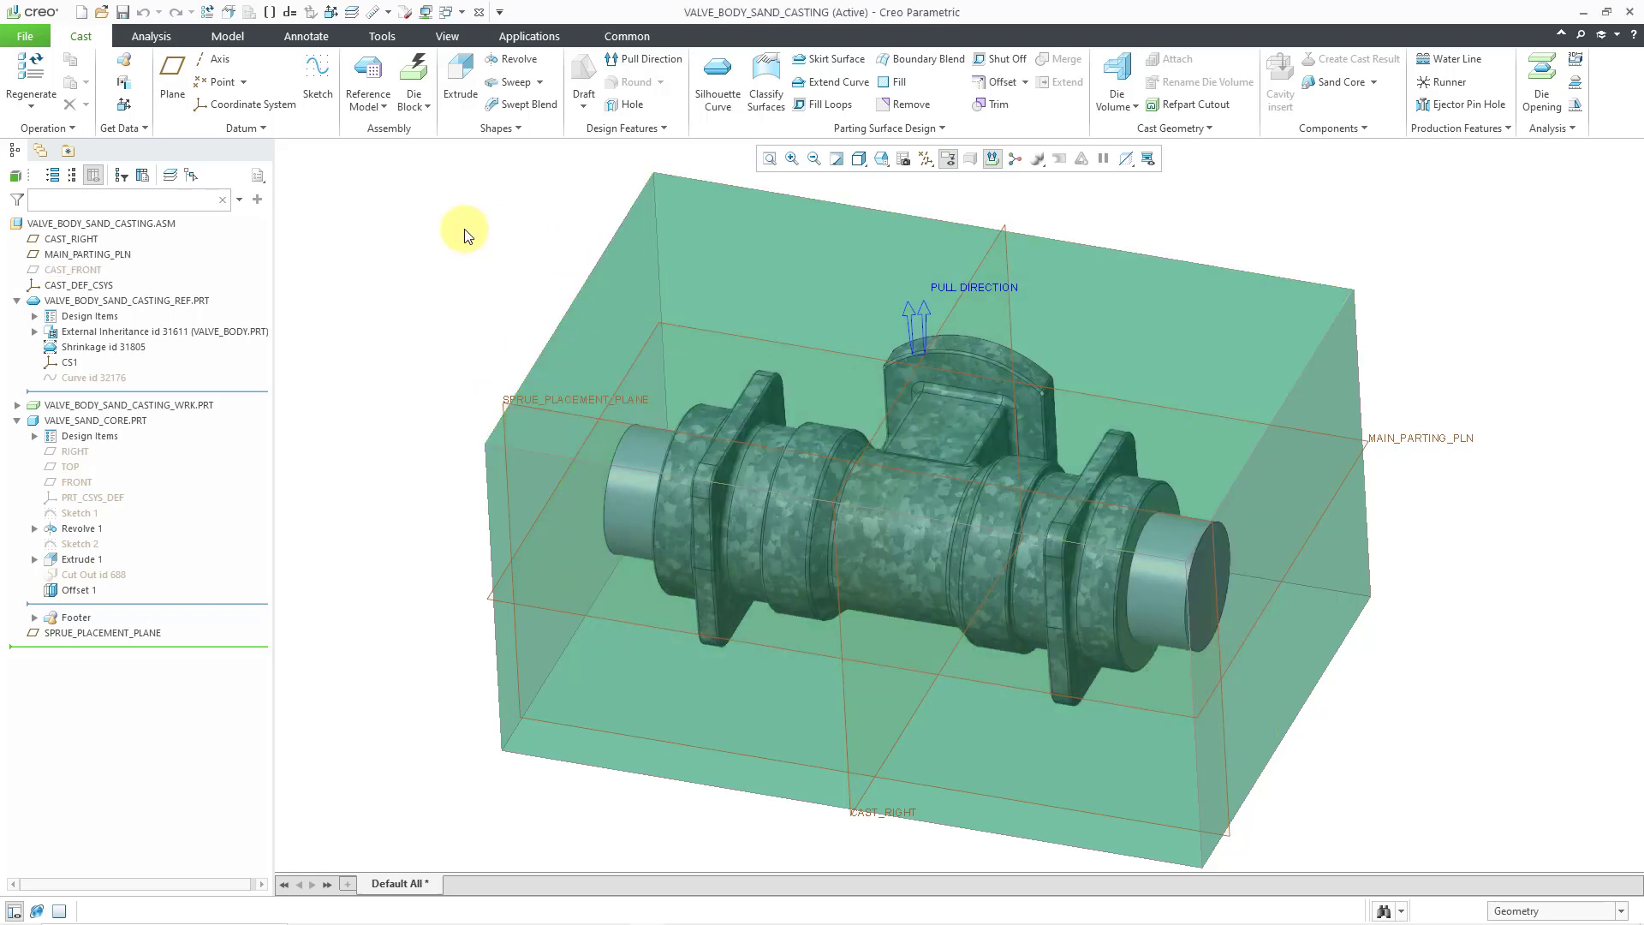
left_click(1428, 445)
left_click(1478, 386)
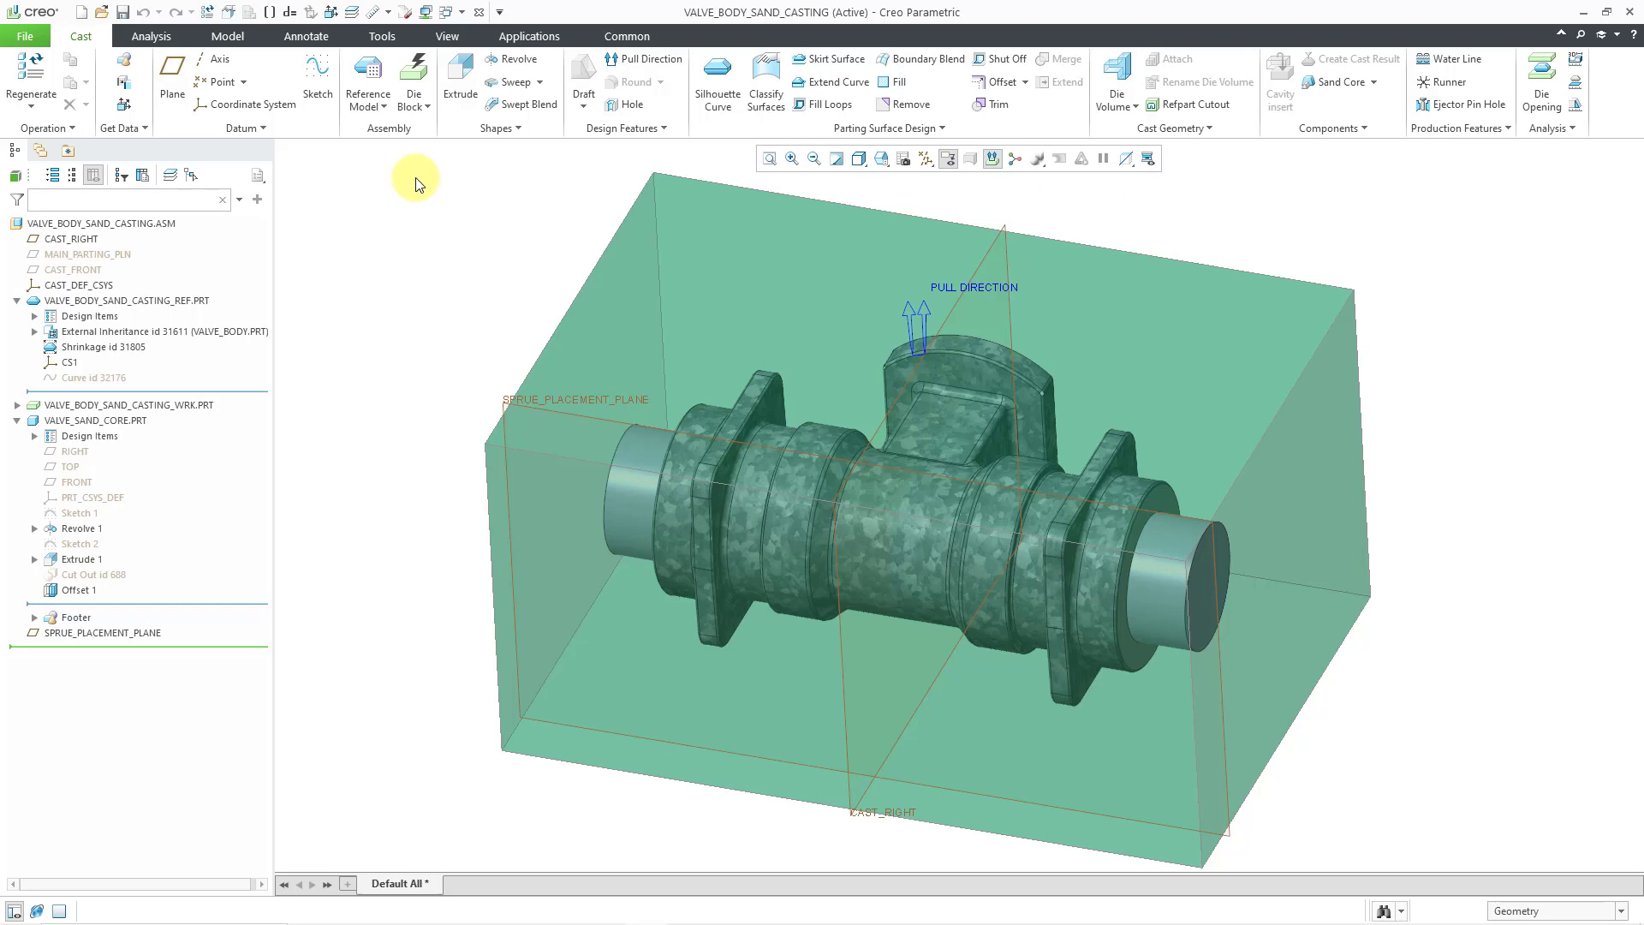
Step: Retrieve the sprue.gph user-defined feature for insertion into the assembly
left_click(125, 65)
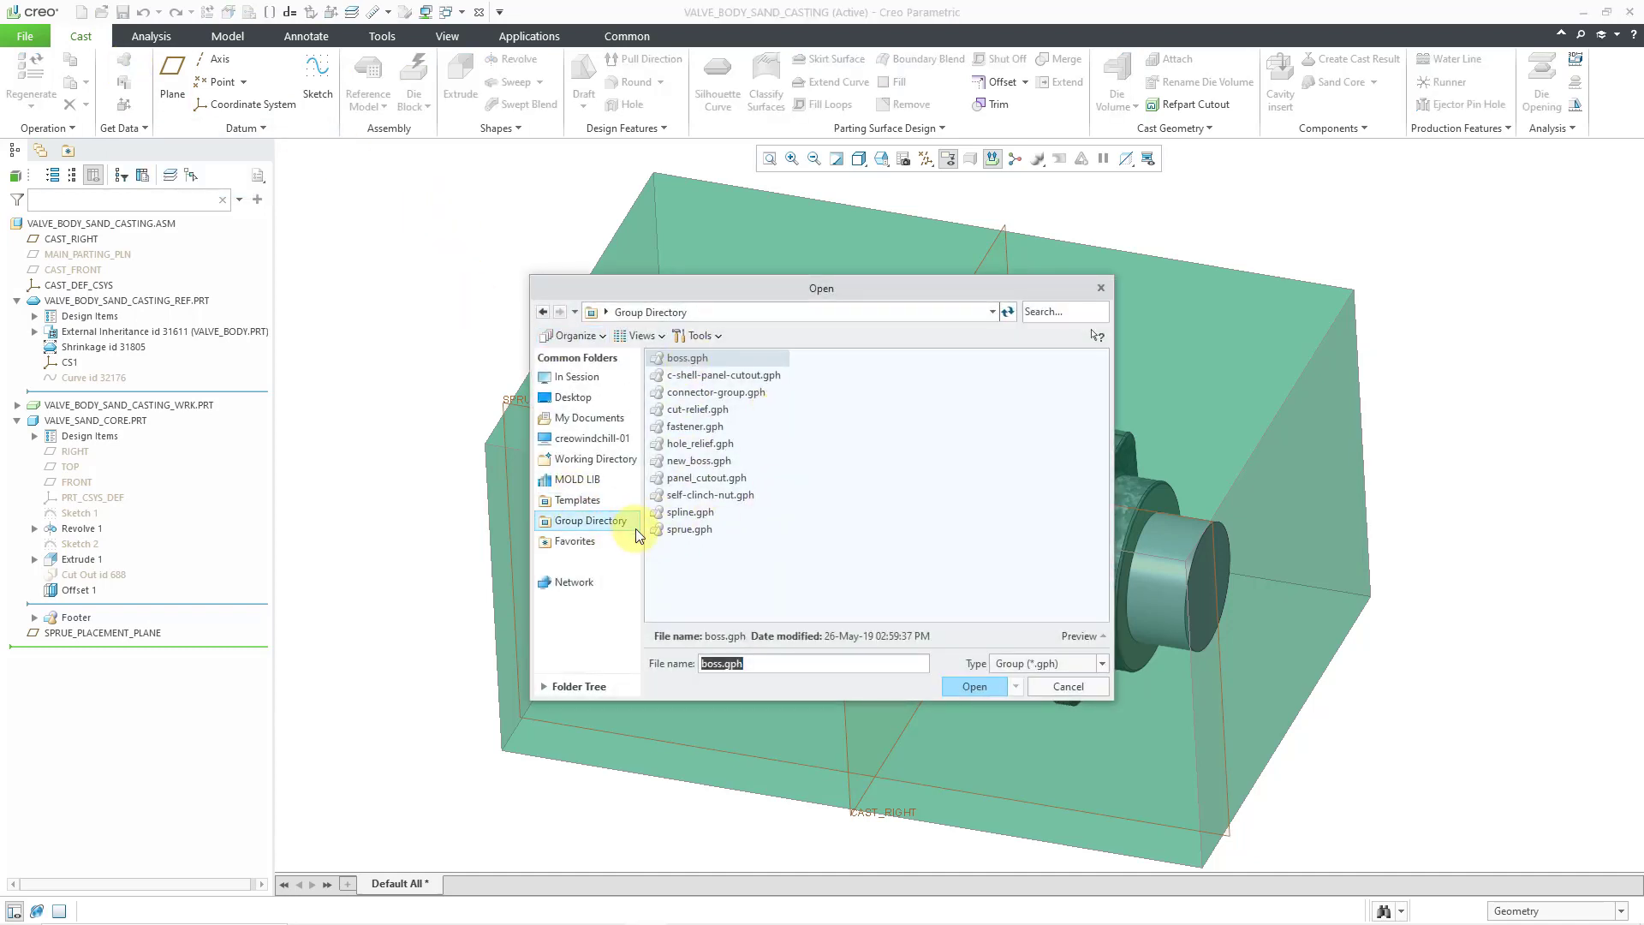
left_click(703, 530)
double_click(702, 529)
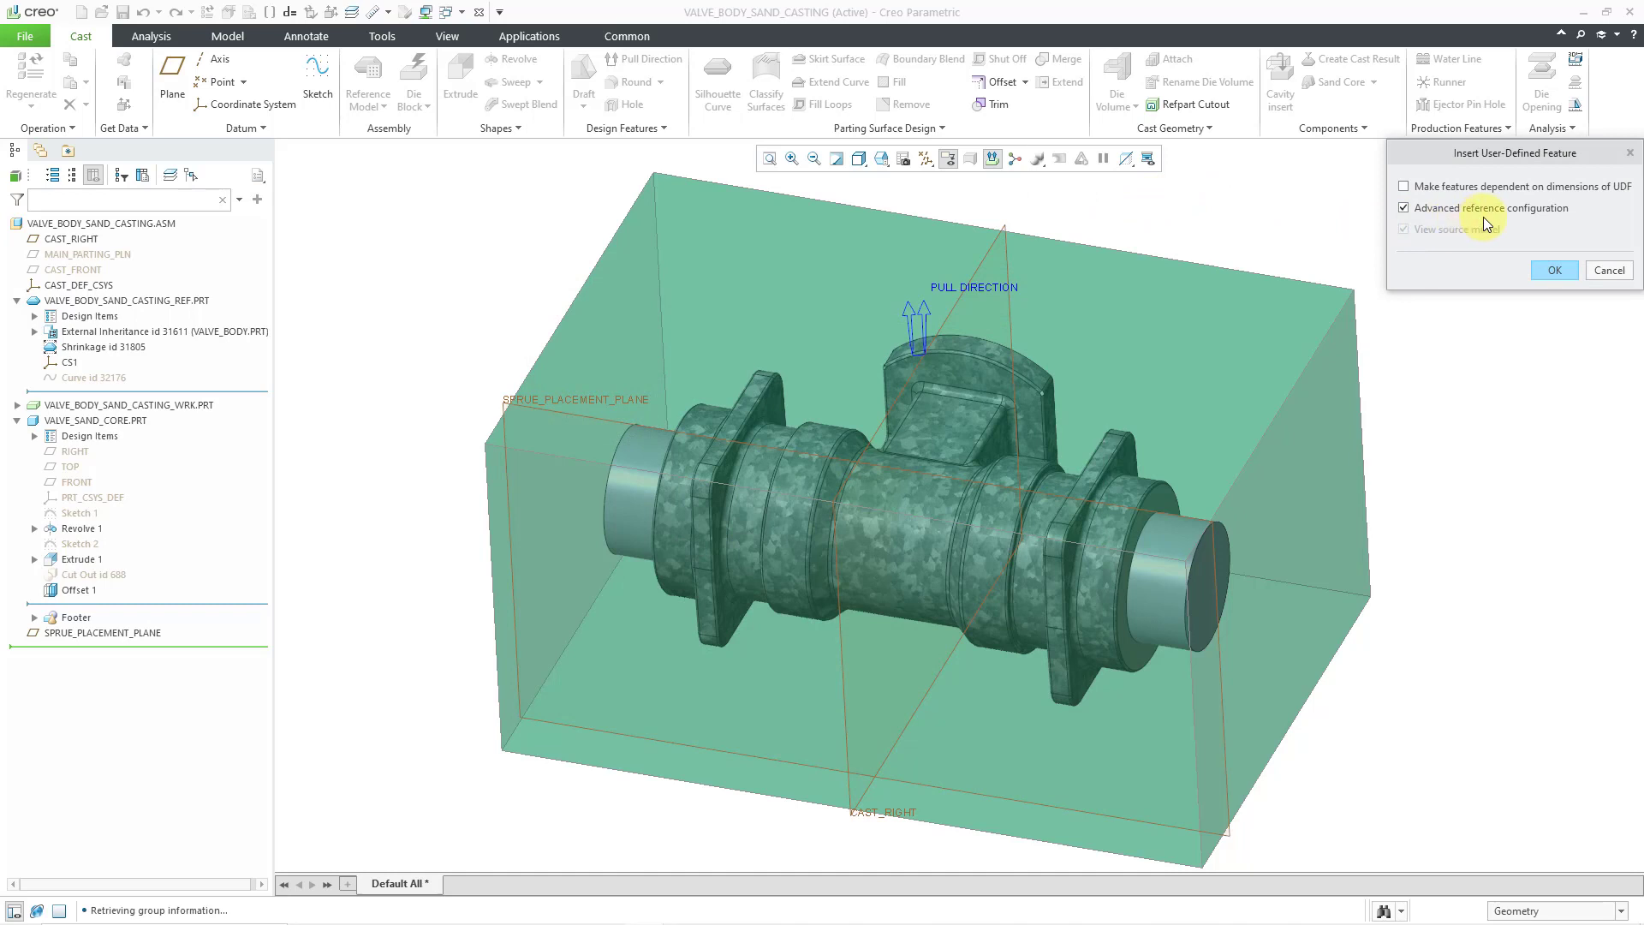
Step: Map sprue references to SPRUE_PLACEMENT_PLANE, CAST_RIGHT, mould top surface and edge; intersect the workpiece
left_click(1554, 271)
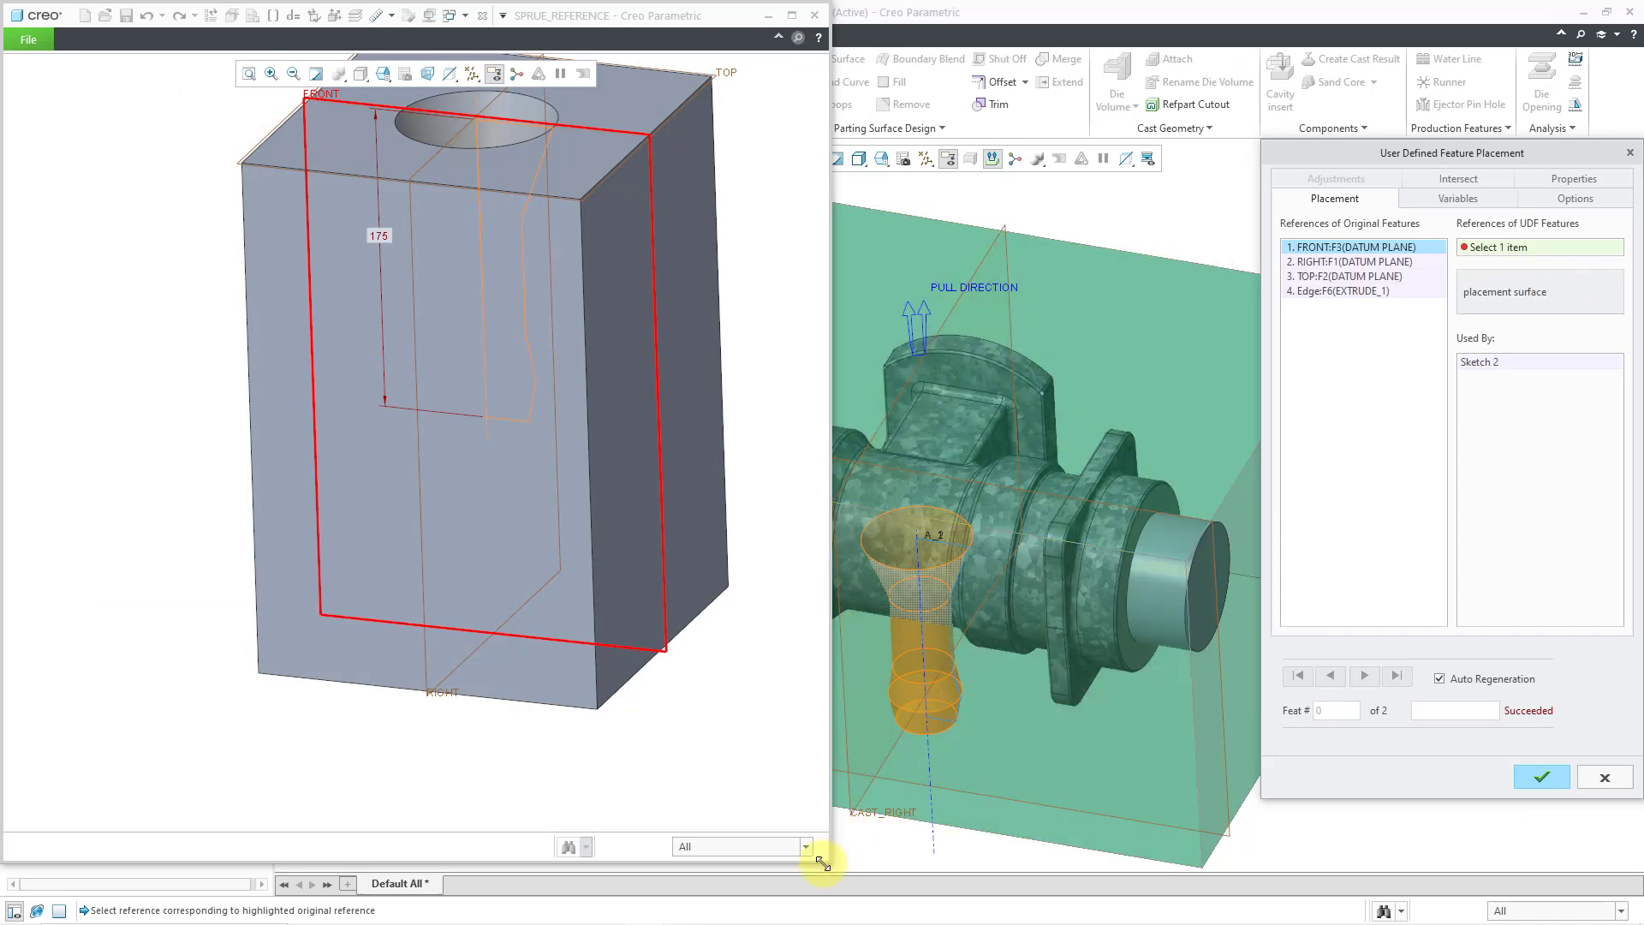
left_click_drag(822, 864, 585, 730)
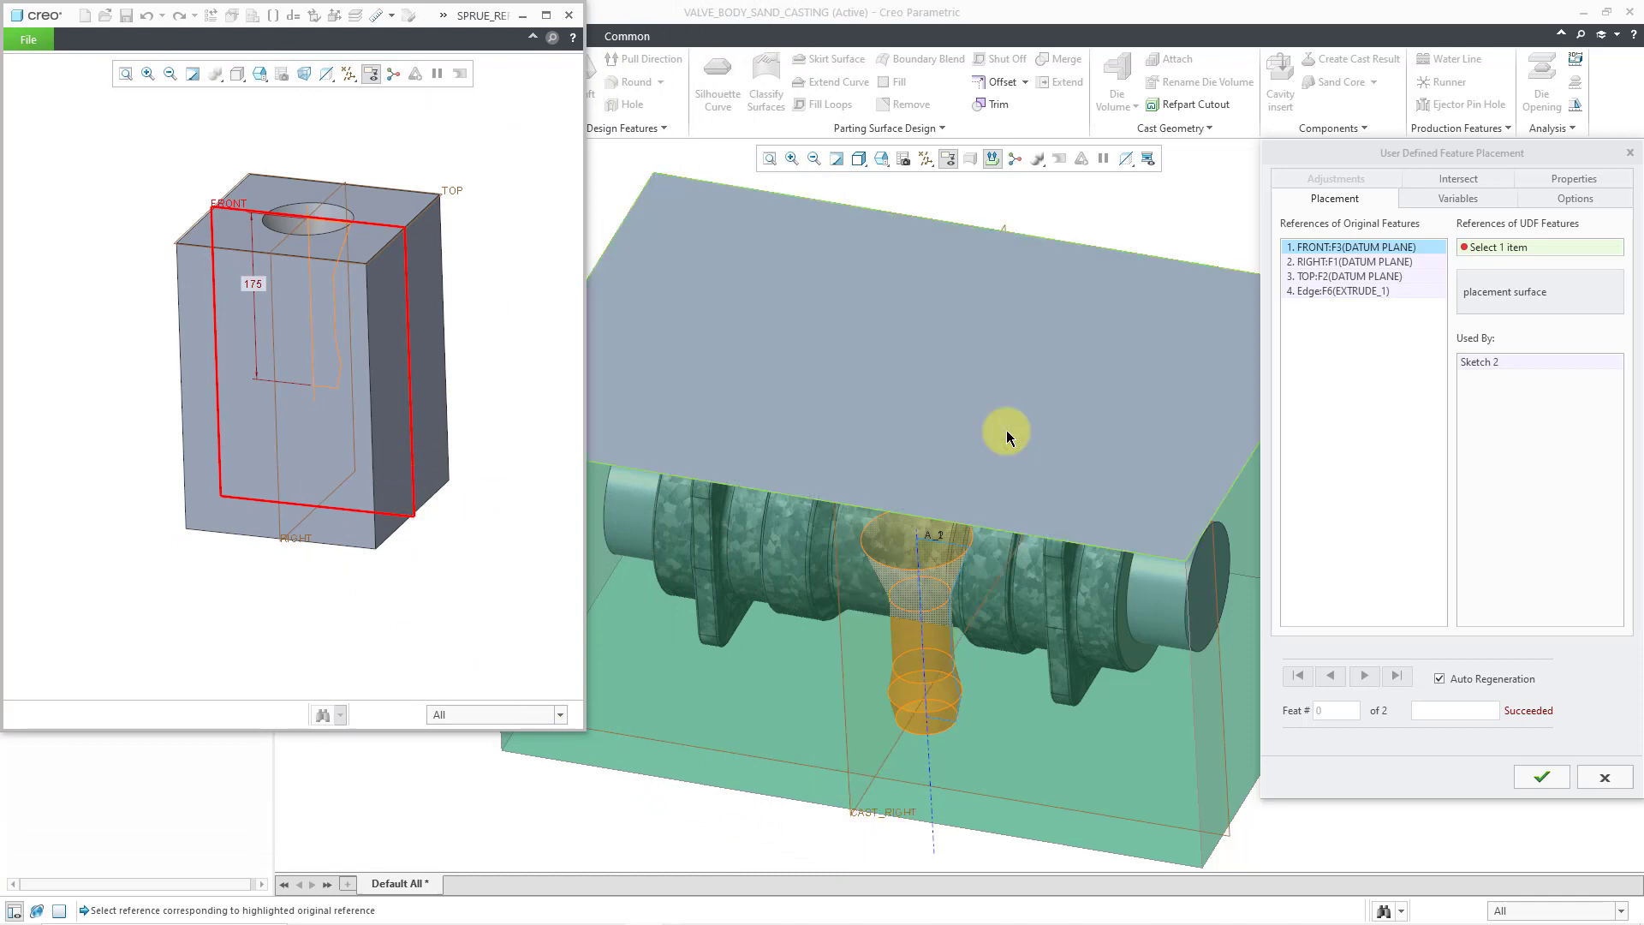
scroll(1002, 433, "down", 3)
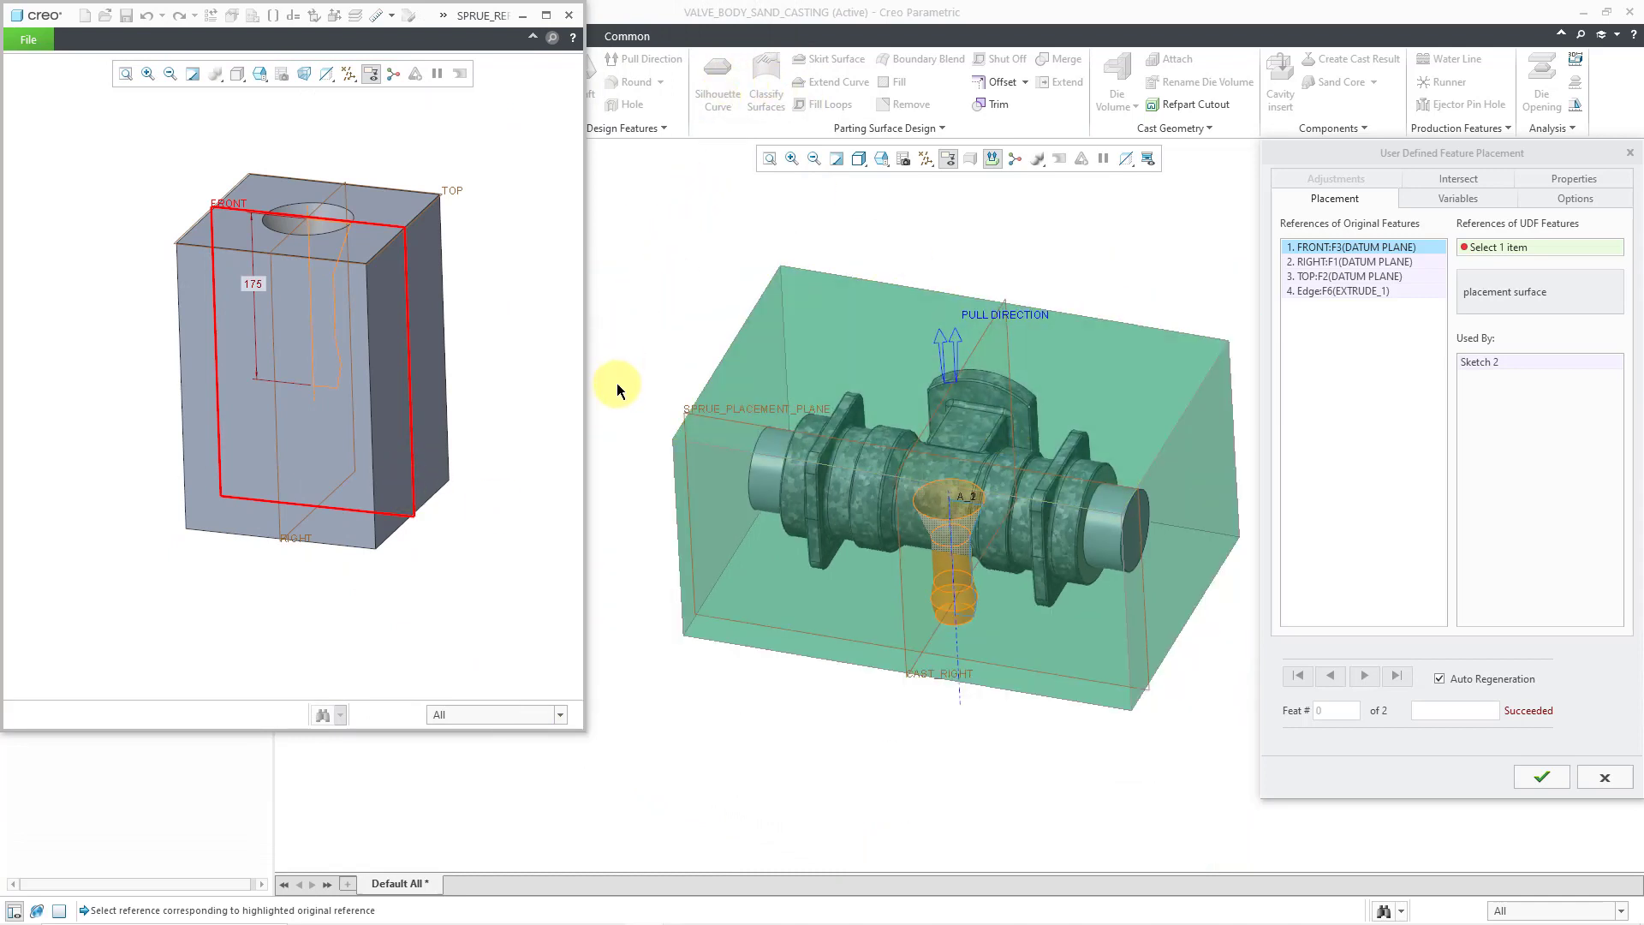
left_click(726, 420)
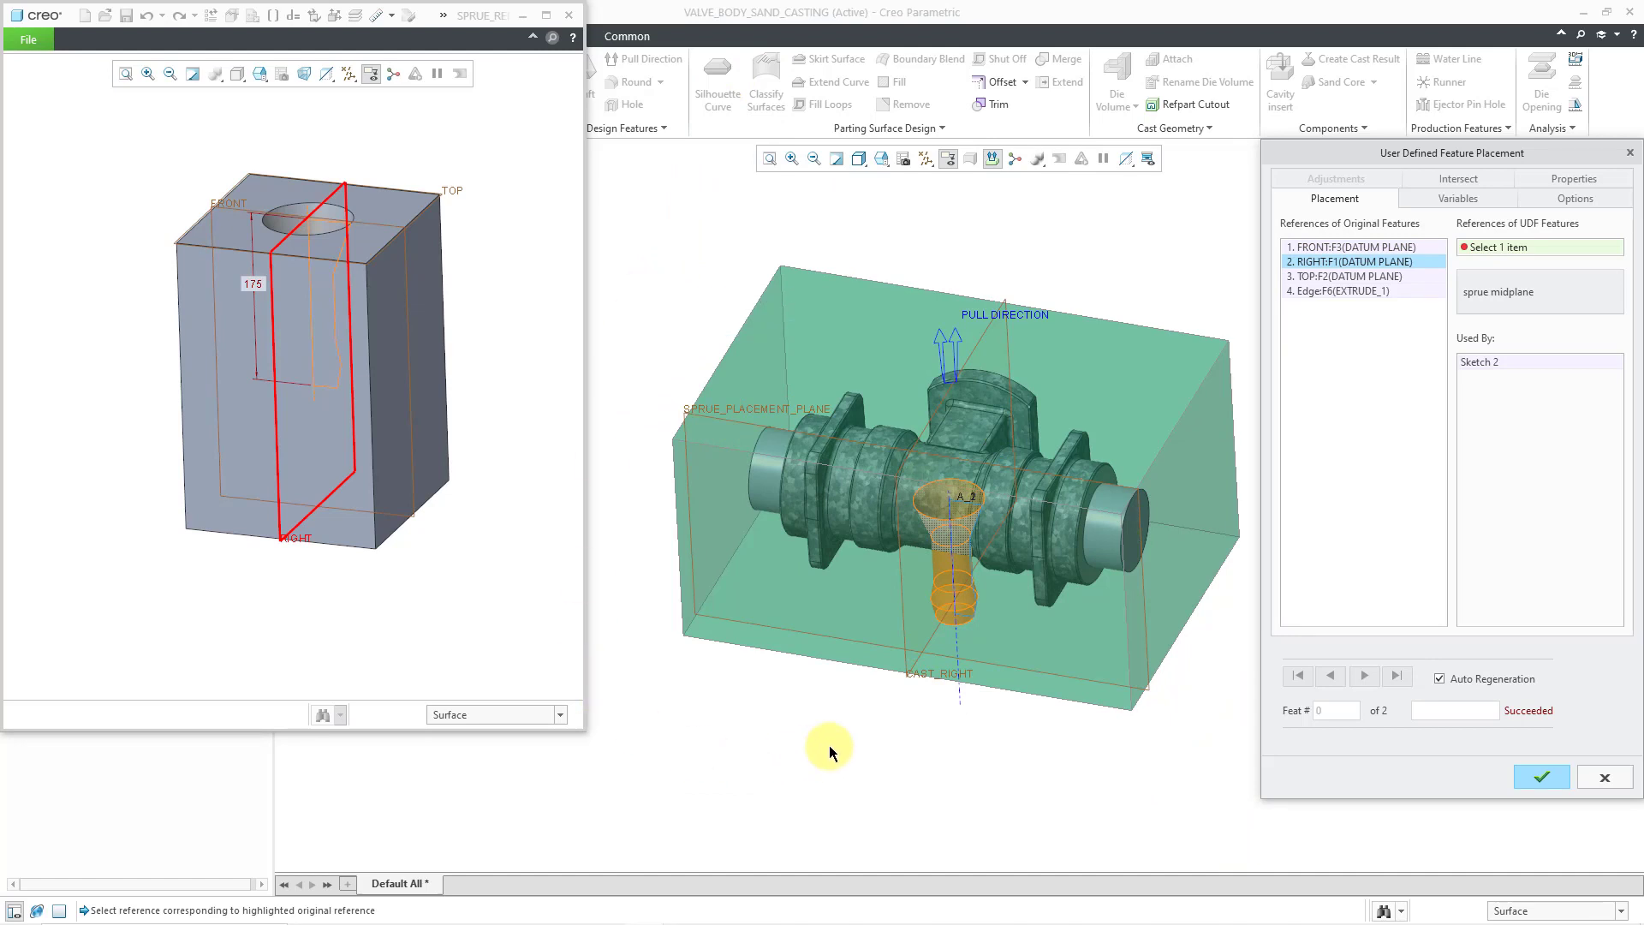
left_click(910, 685)
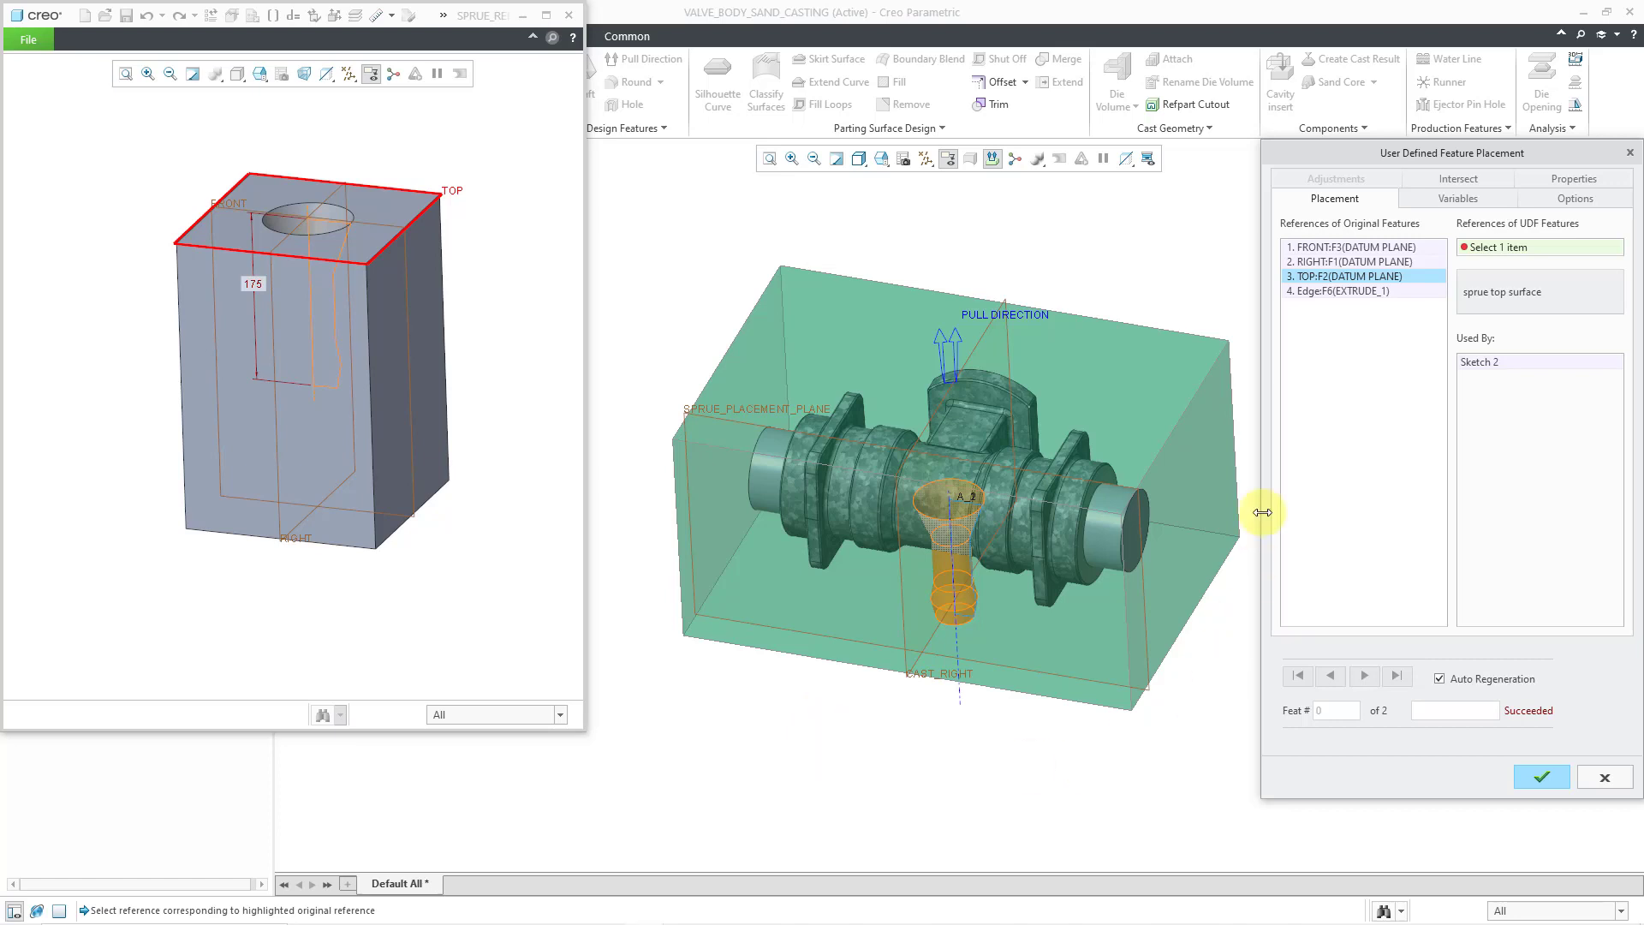
left_click(1143, 397)
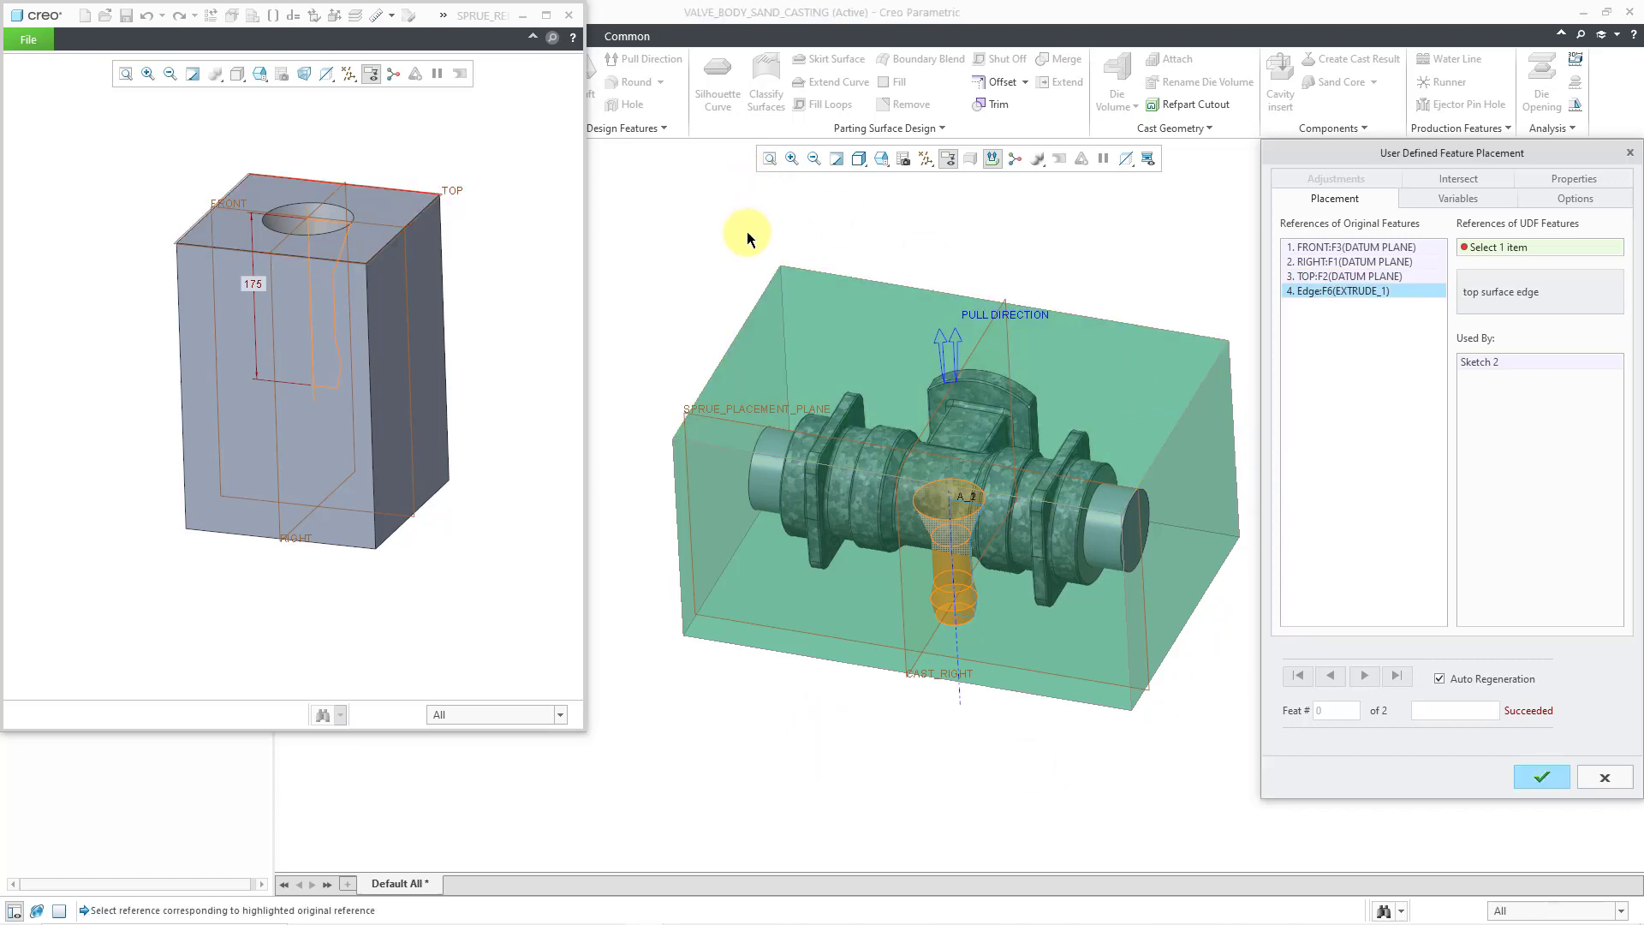
left_click(718, 454)
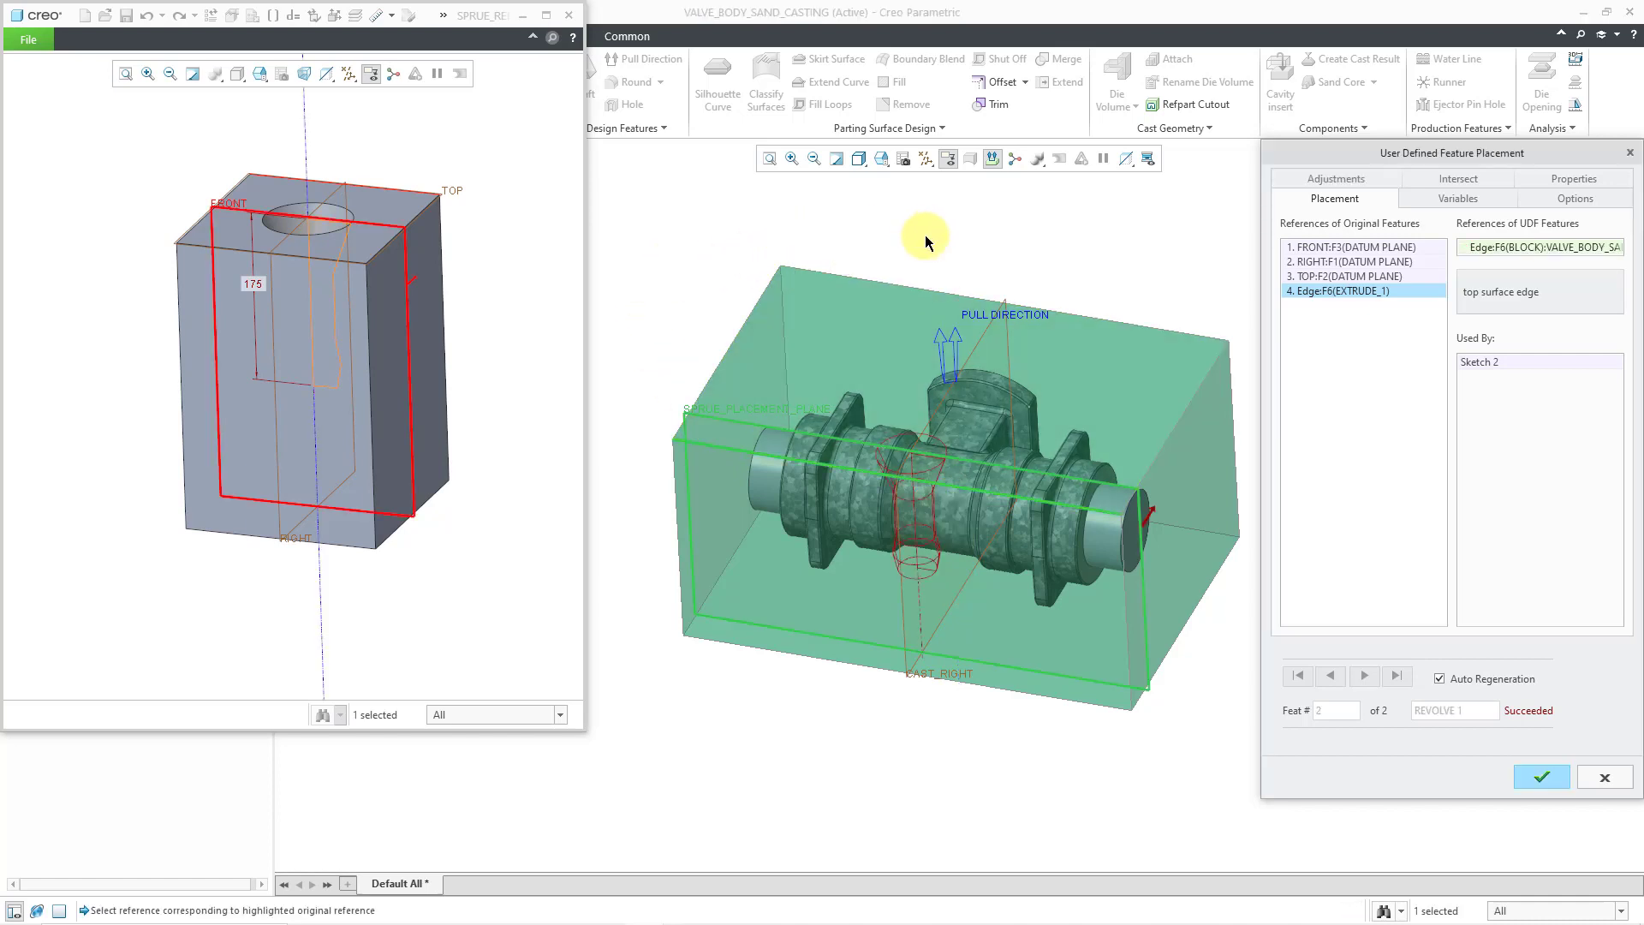
left_click(1446, 177)
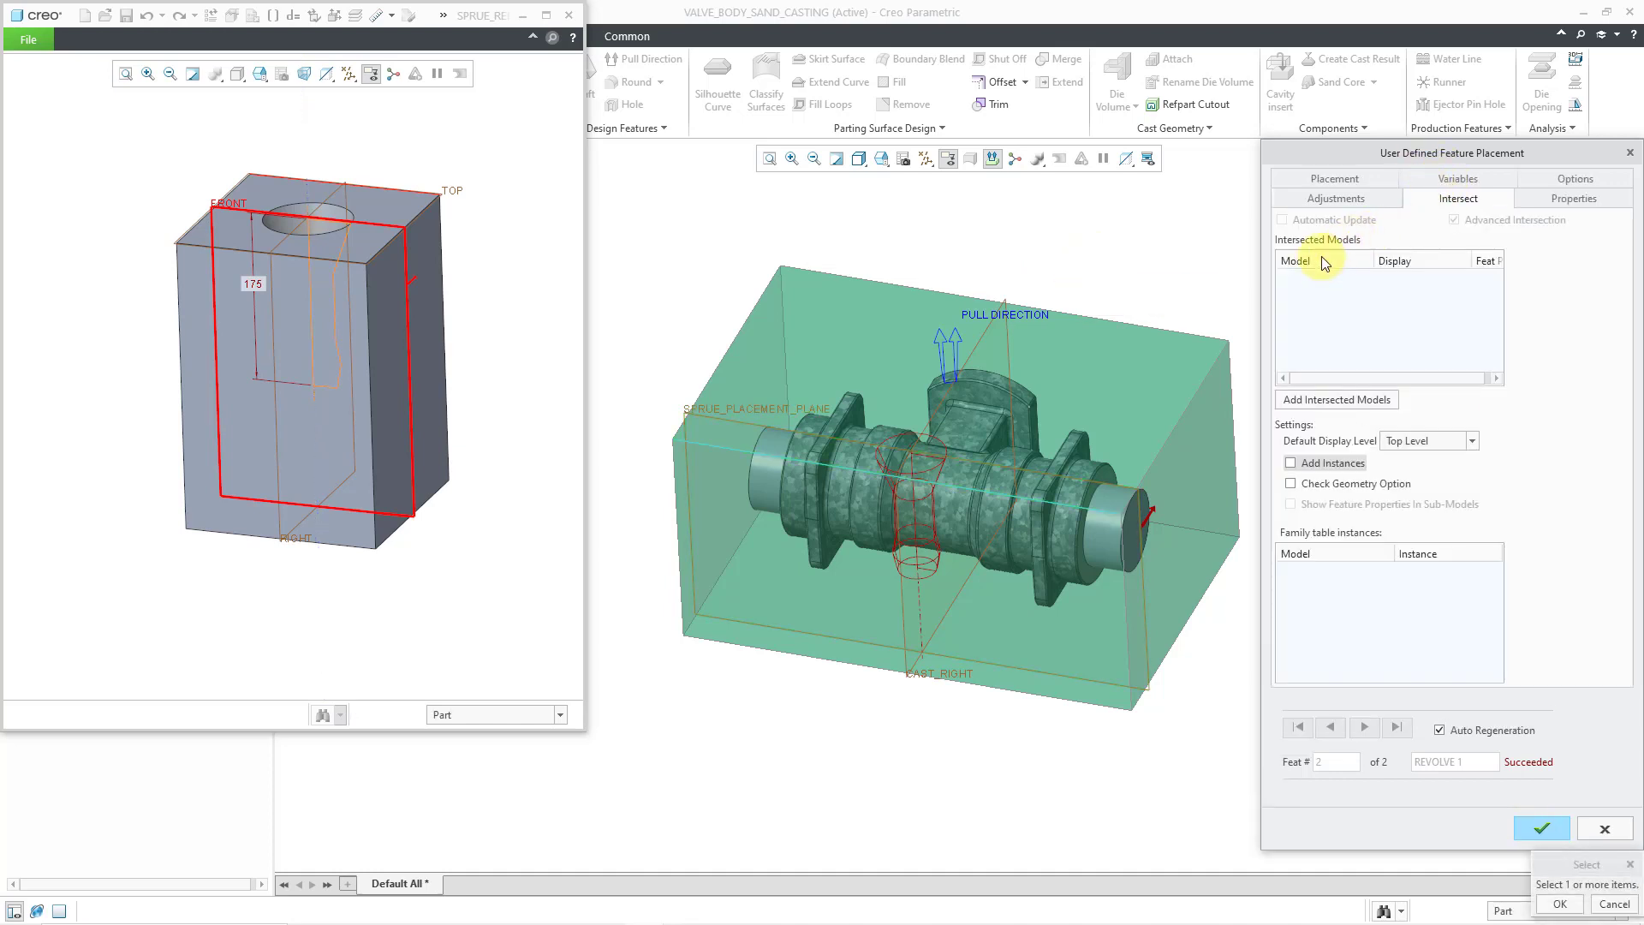
left_click(1158, 391)
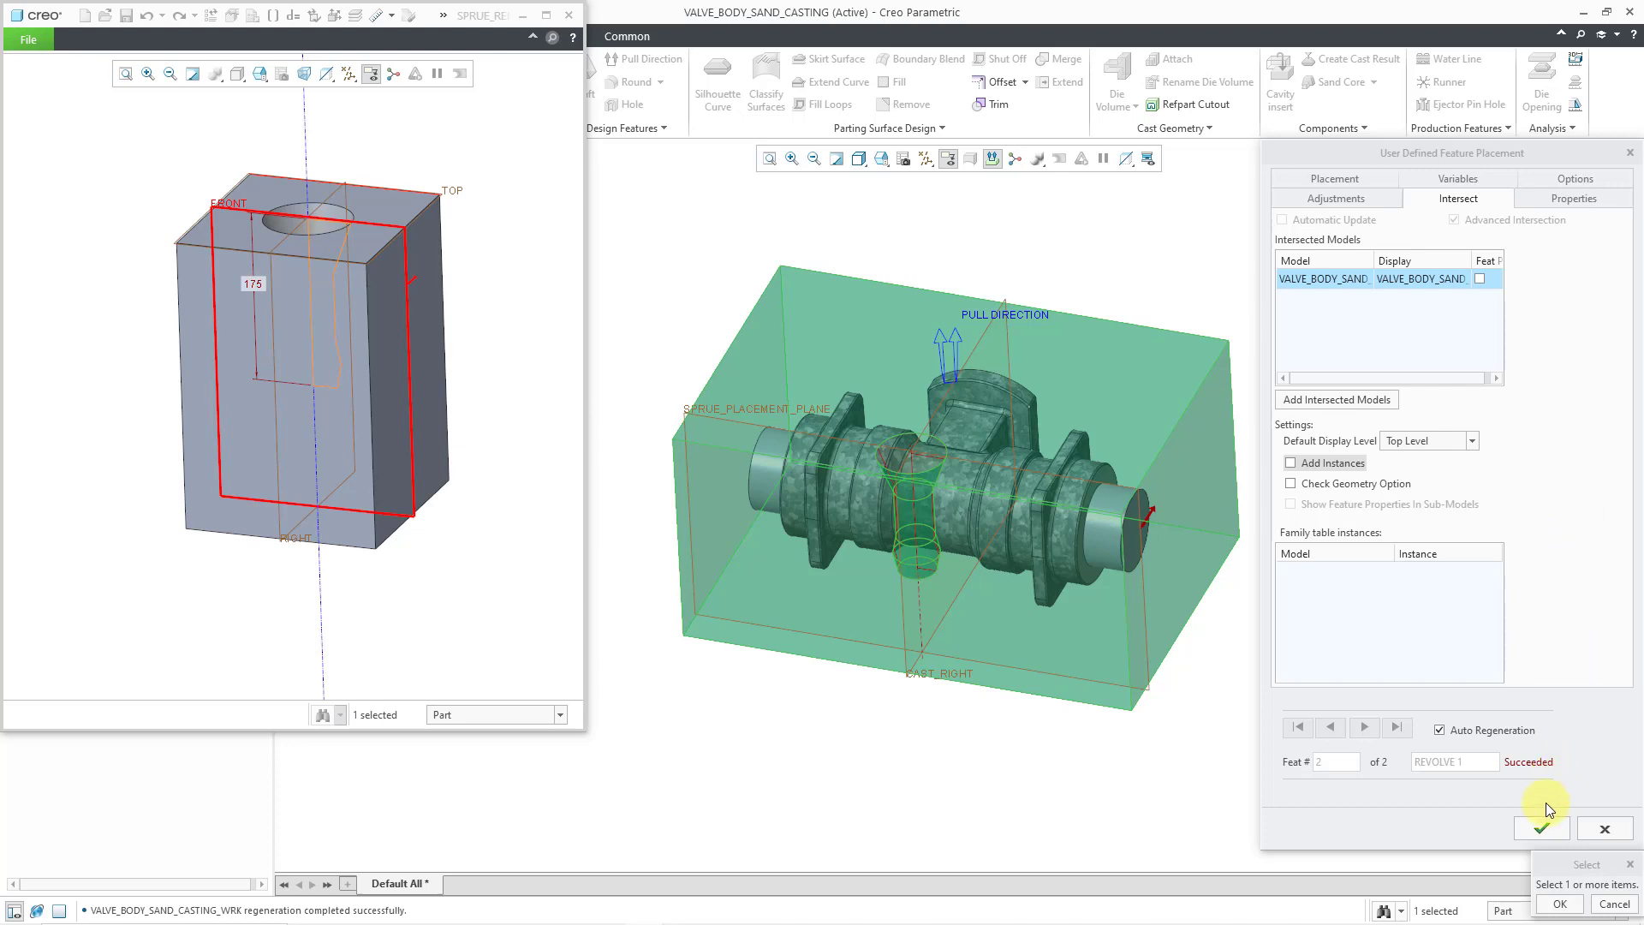
Step: Finish placing the sprue group, then switch datum plane display off and back on
left_click(1543, 828)
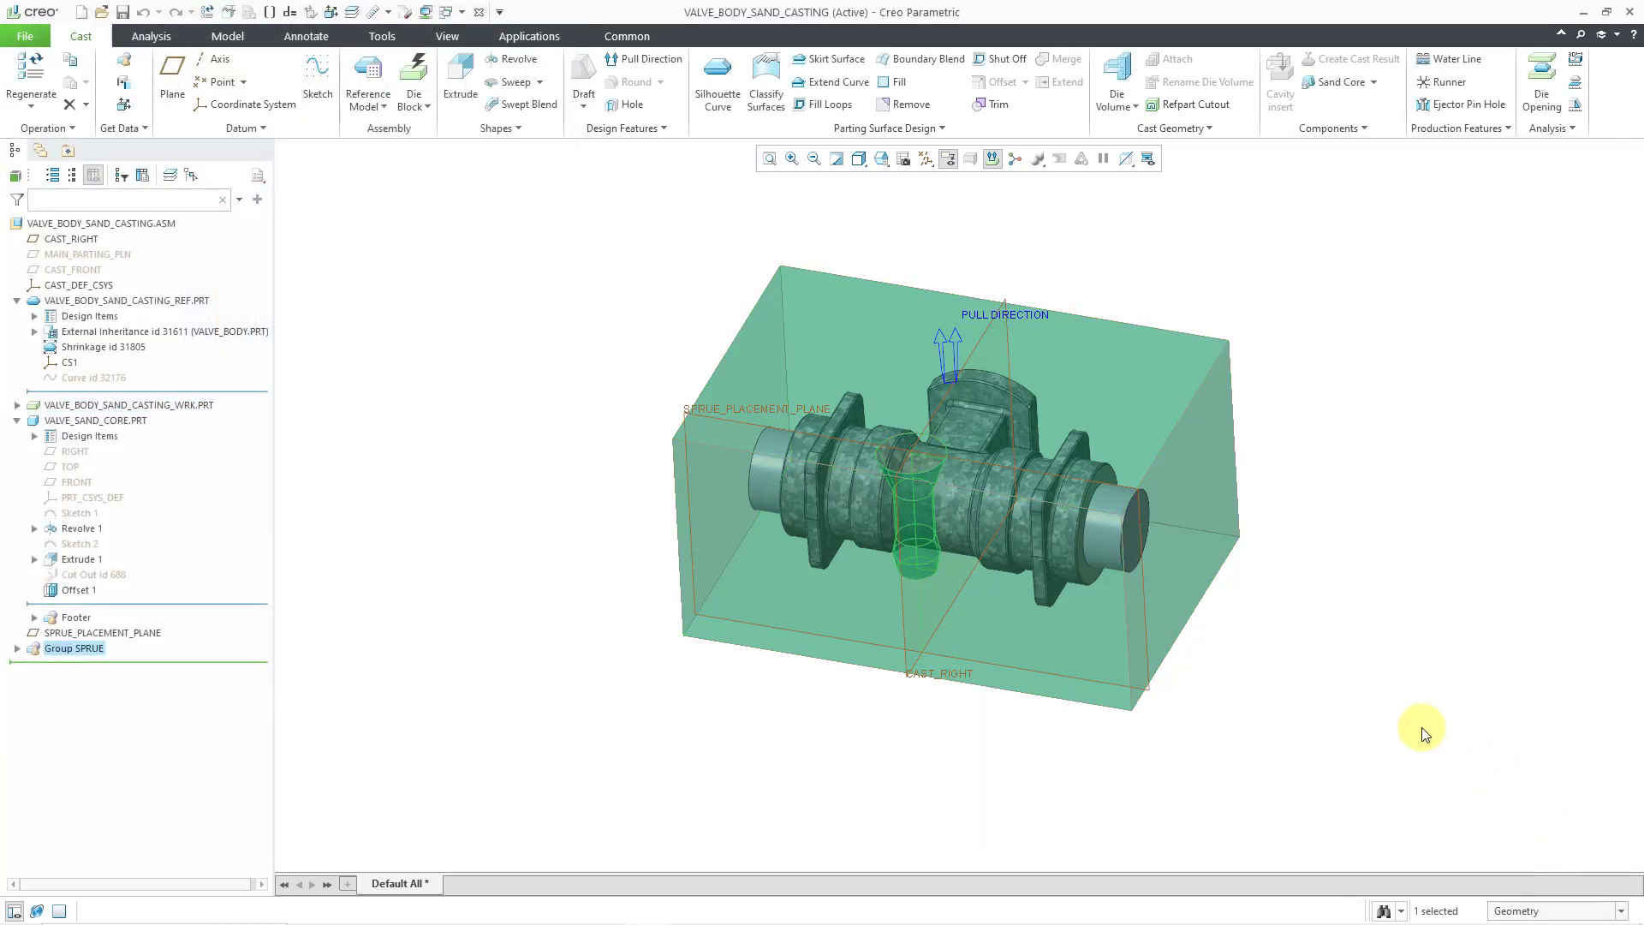
left_click(926, 160)
left_click(985, 255)
scroll(933, 356, "down", 5)
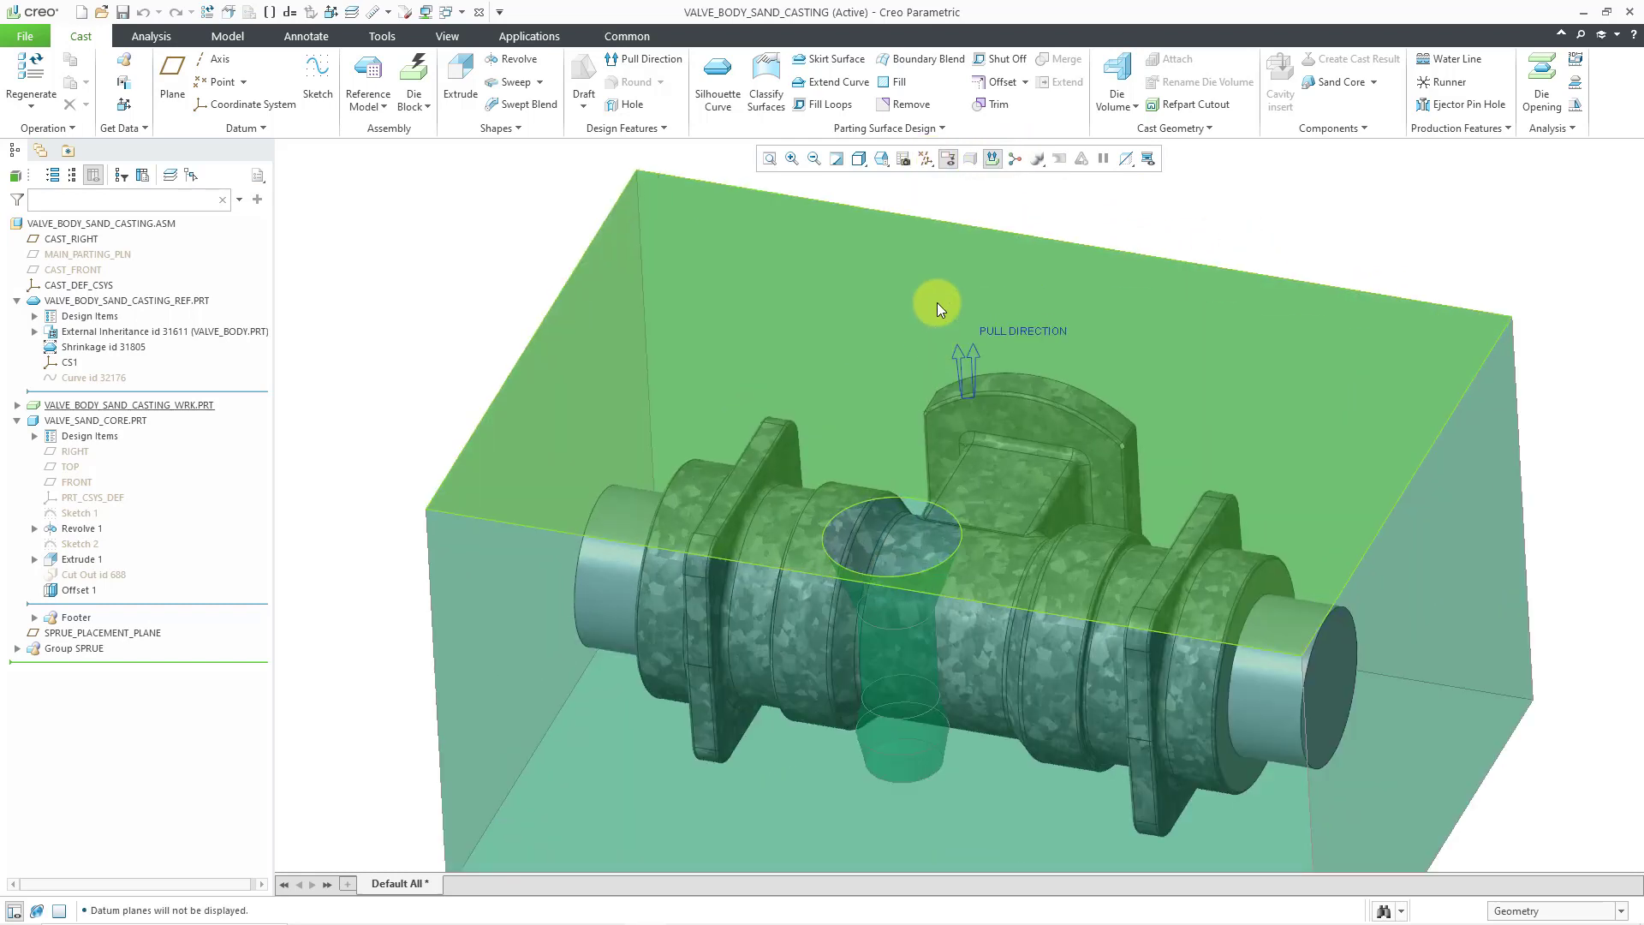
scroll(1103, 197, "up", 2)
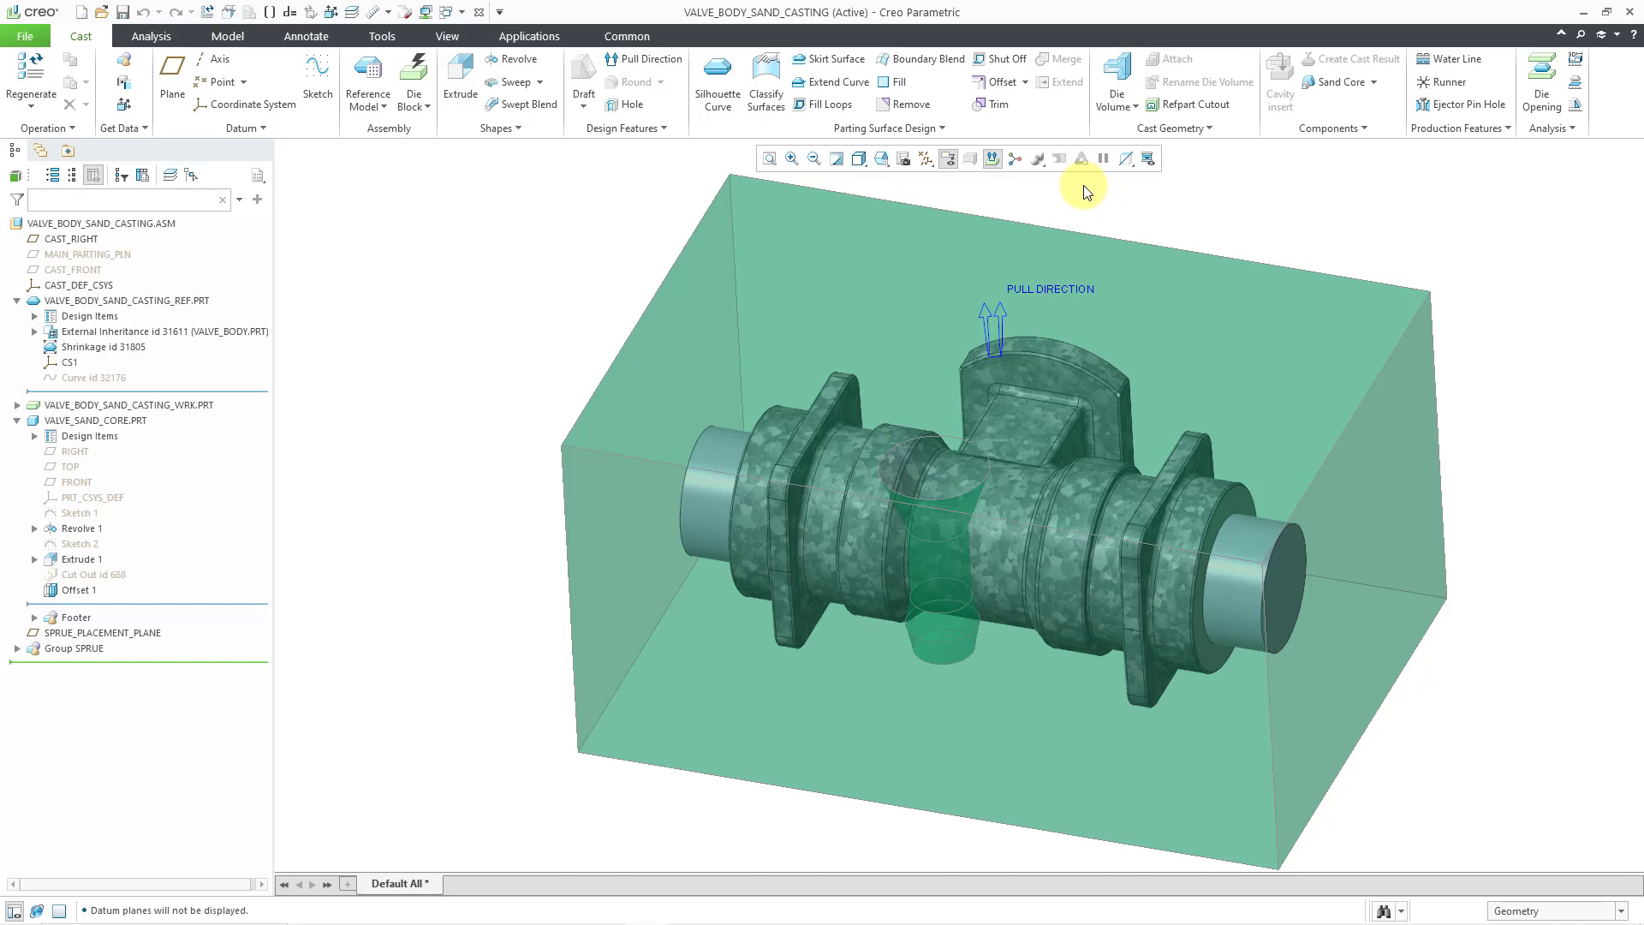
left_click(928, 166)
left_click(994, 253)
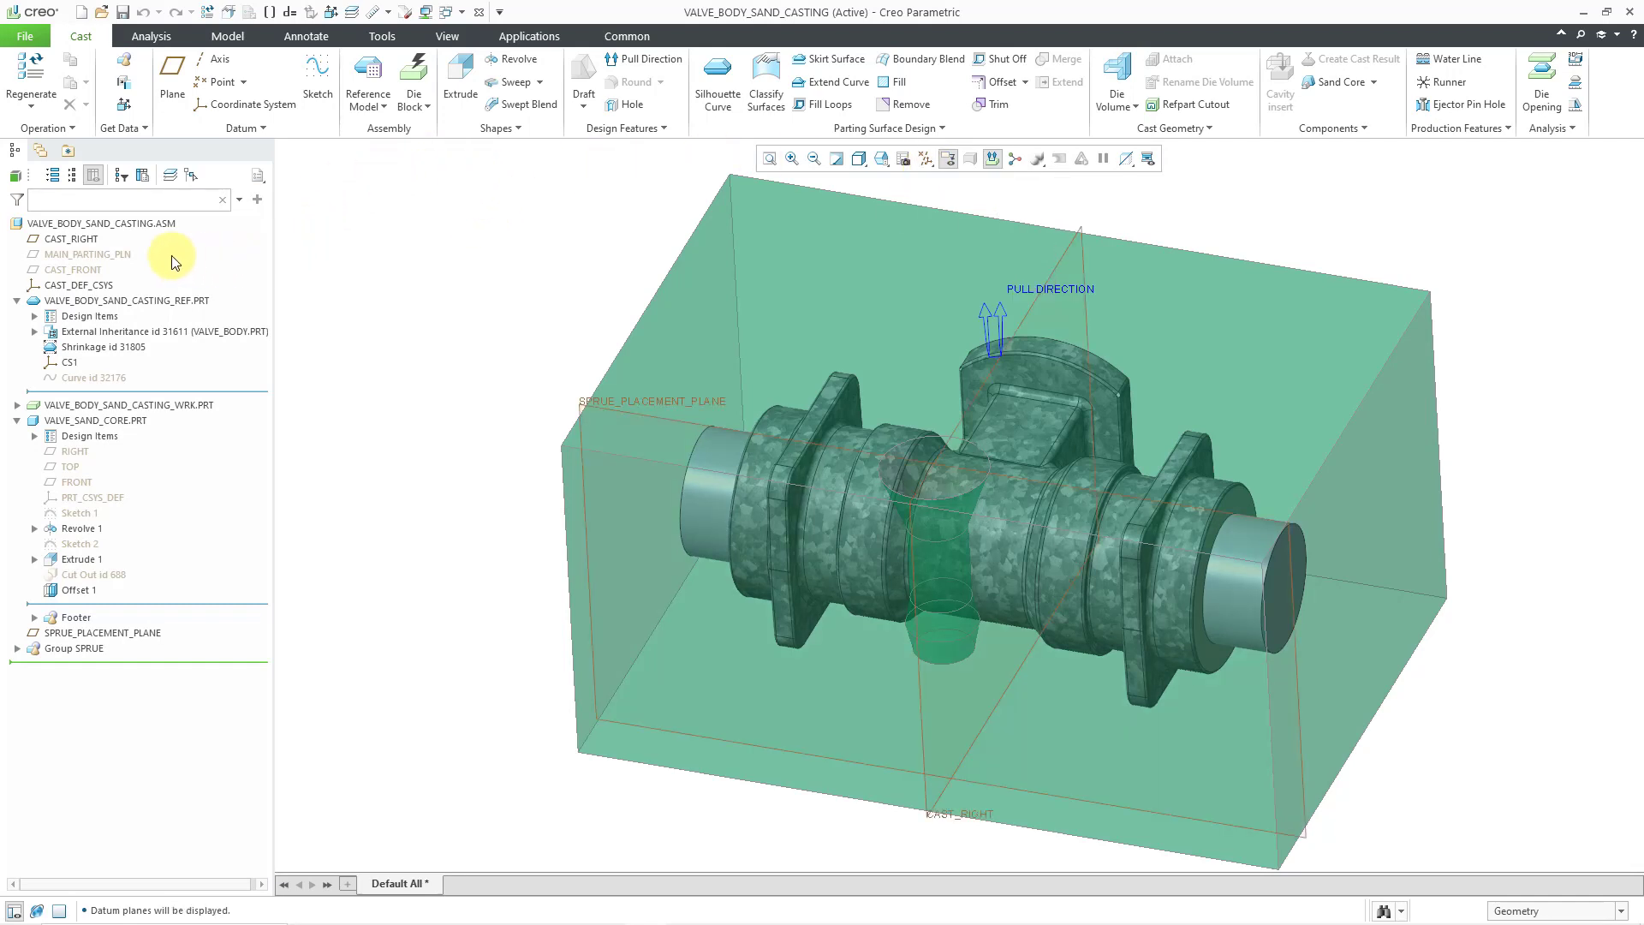
Step: Show MAIN_PARTING_PLN, hide SPRUE_PLACEMENT_PLANE, and start a new sketch
left_click(120, 255)
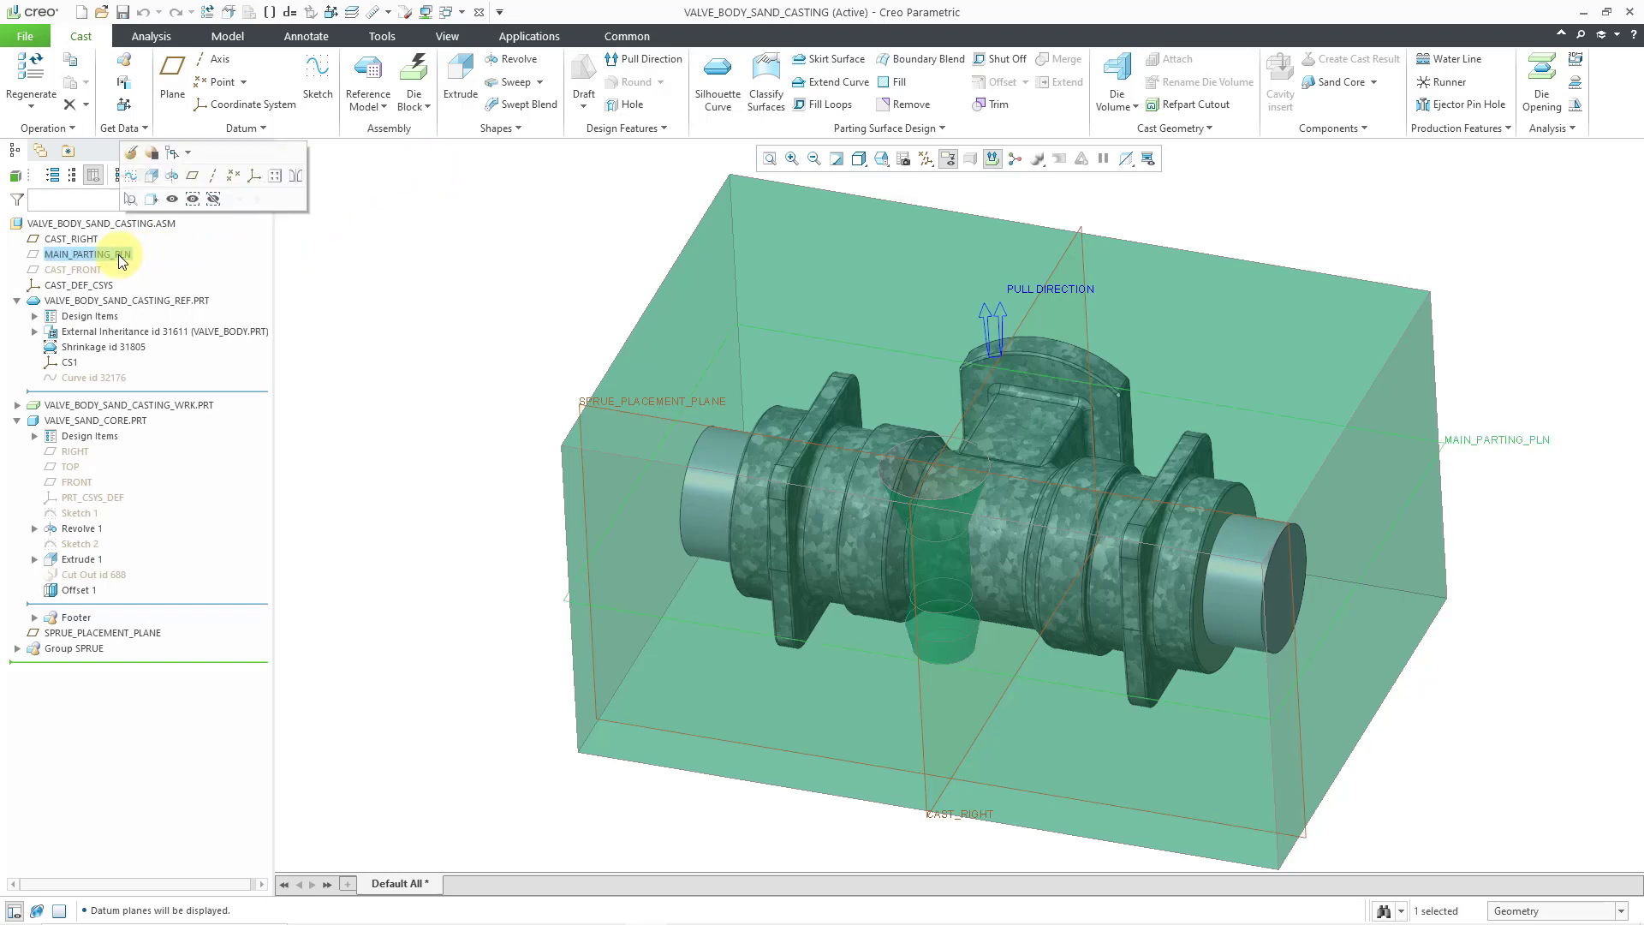
left_click(173, 199)
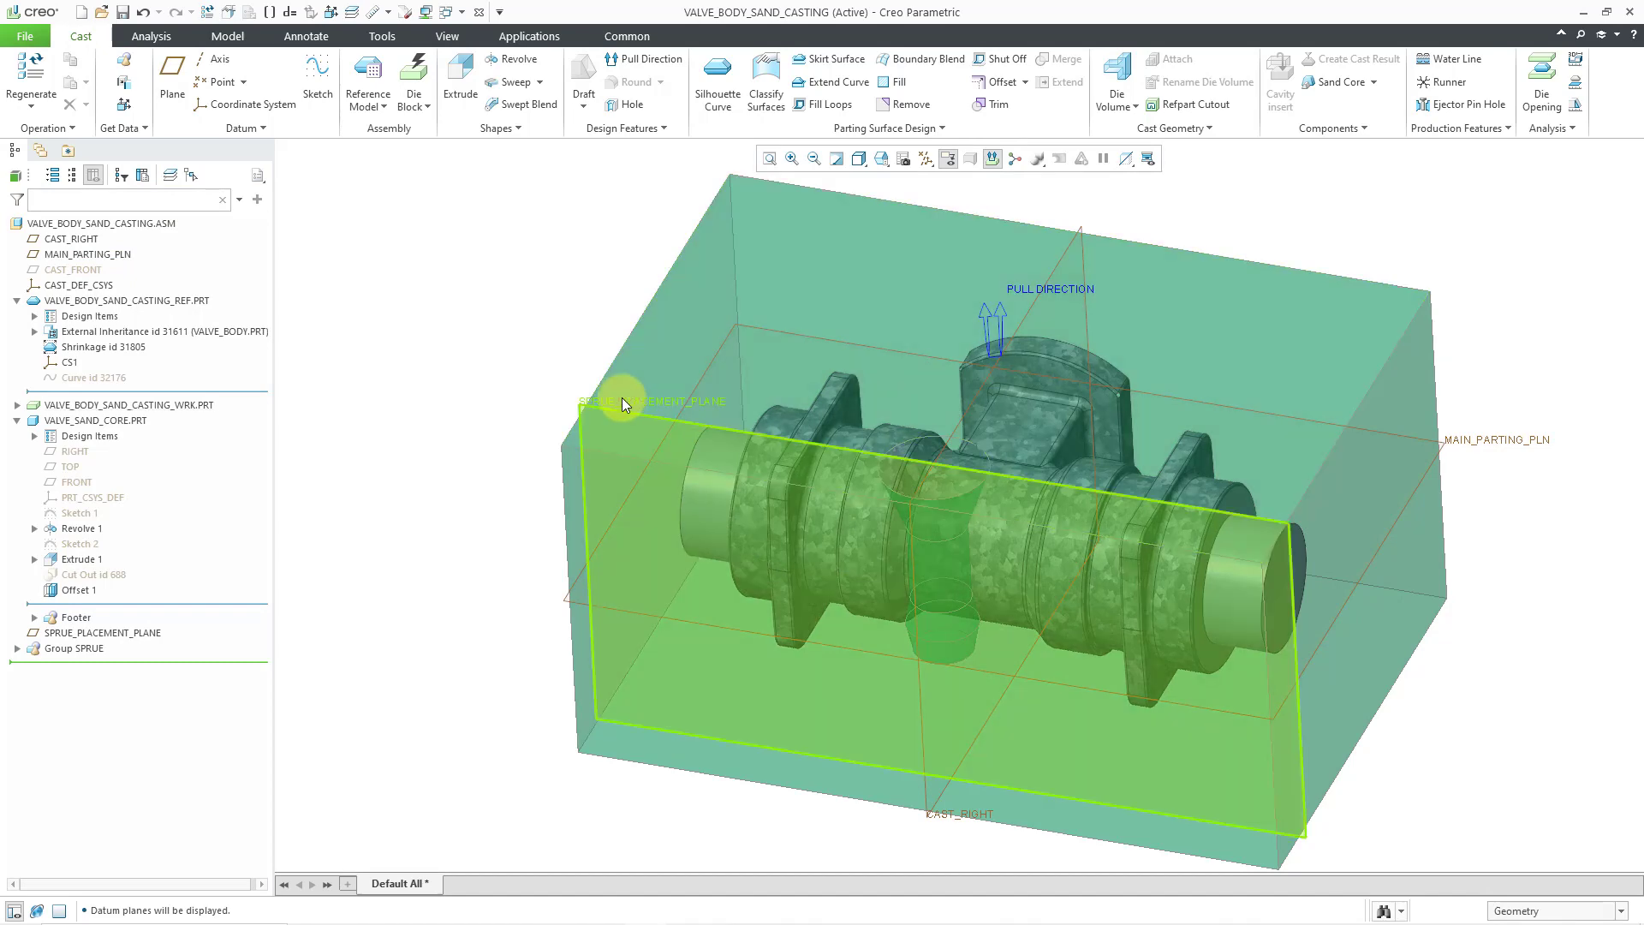
left_click(621, 403)
left_click(676, 341)
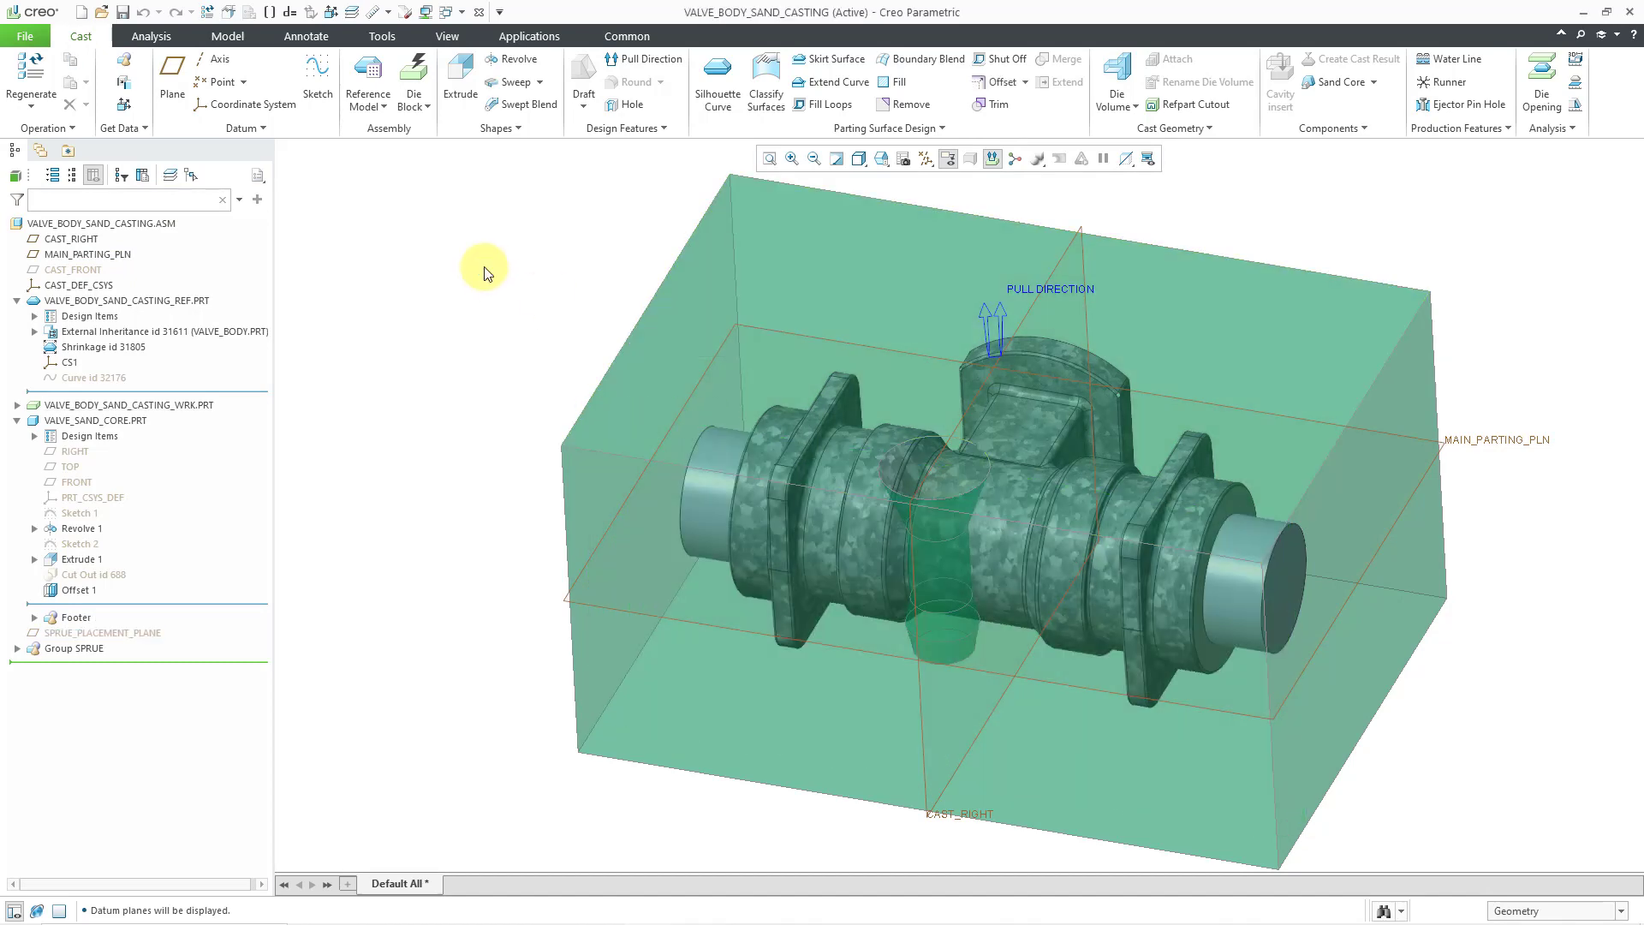
left_click(318, 82)
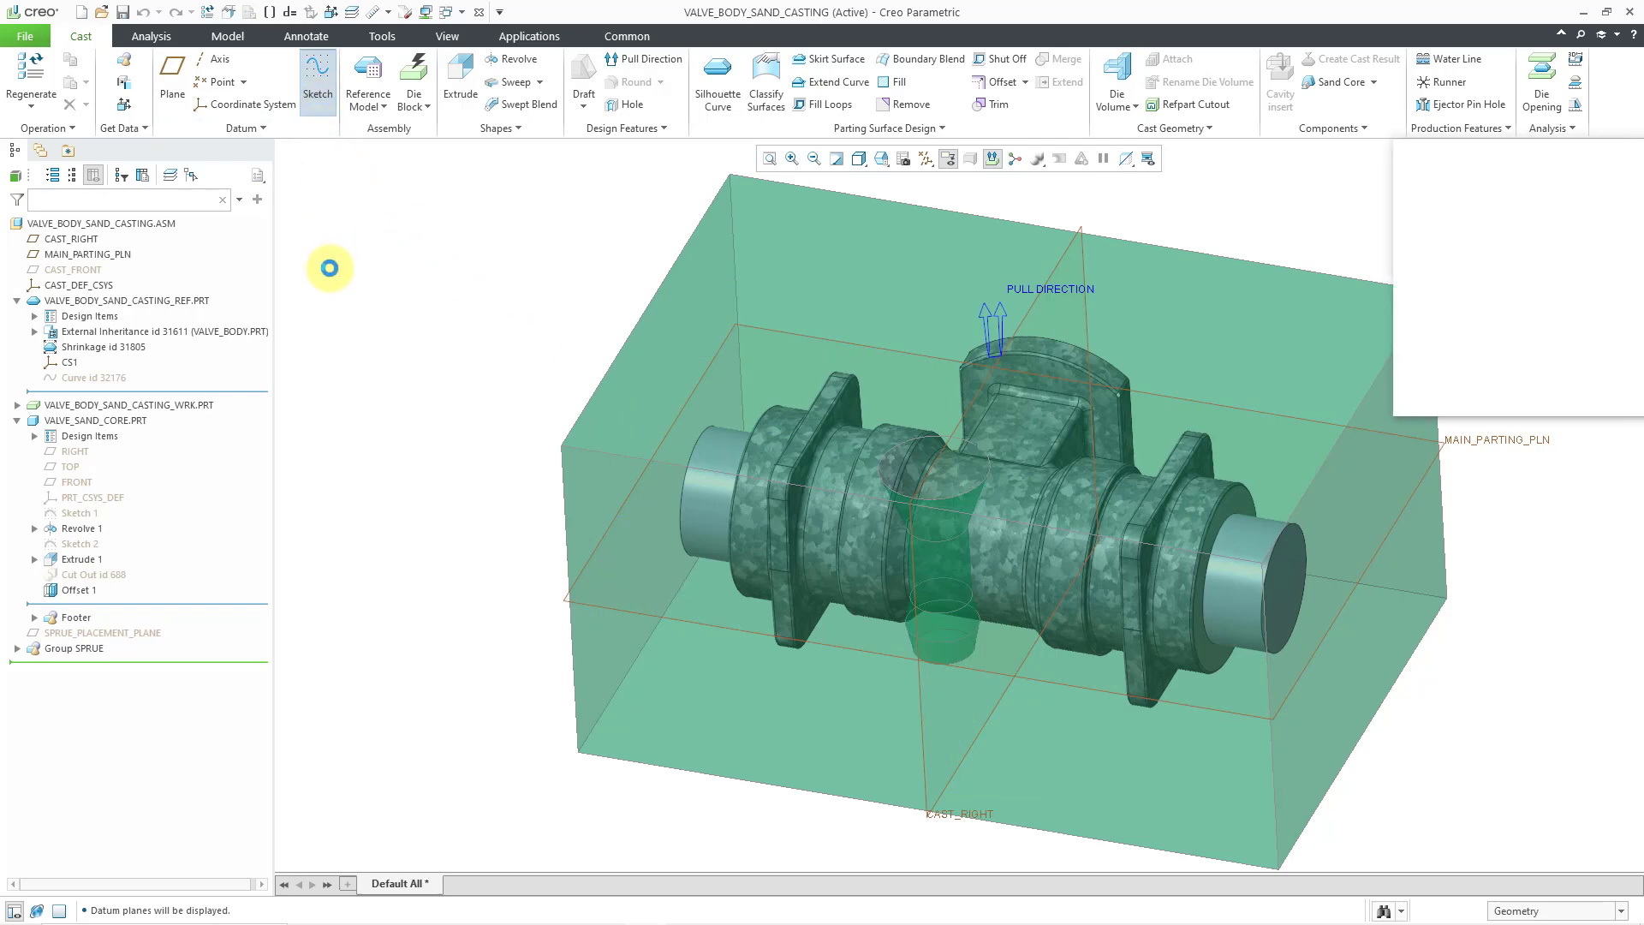
Step: Place Sketch 2 on MAIN_PARTING_PLN oriented to CAST_RIGHT, viewed flat, then zoom in on the core
left_click(1376, 556)
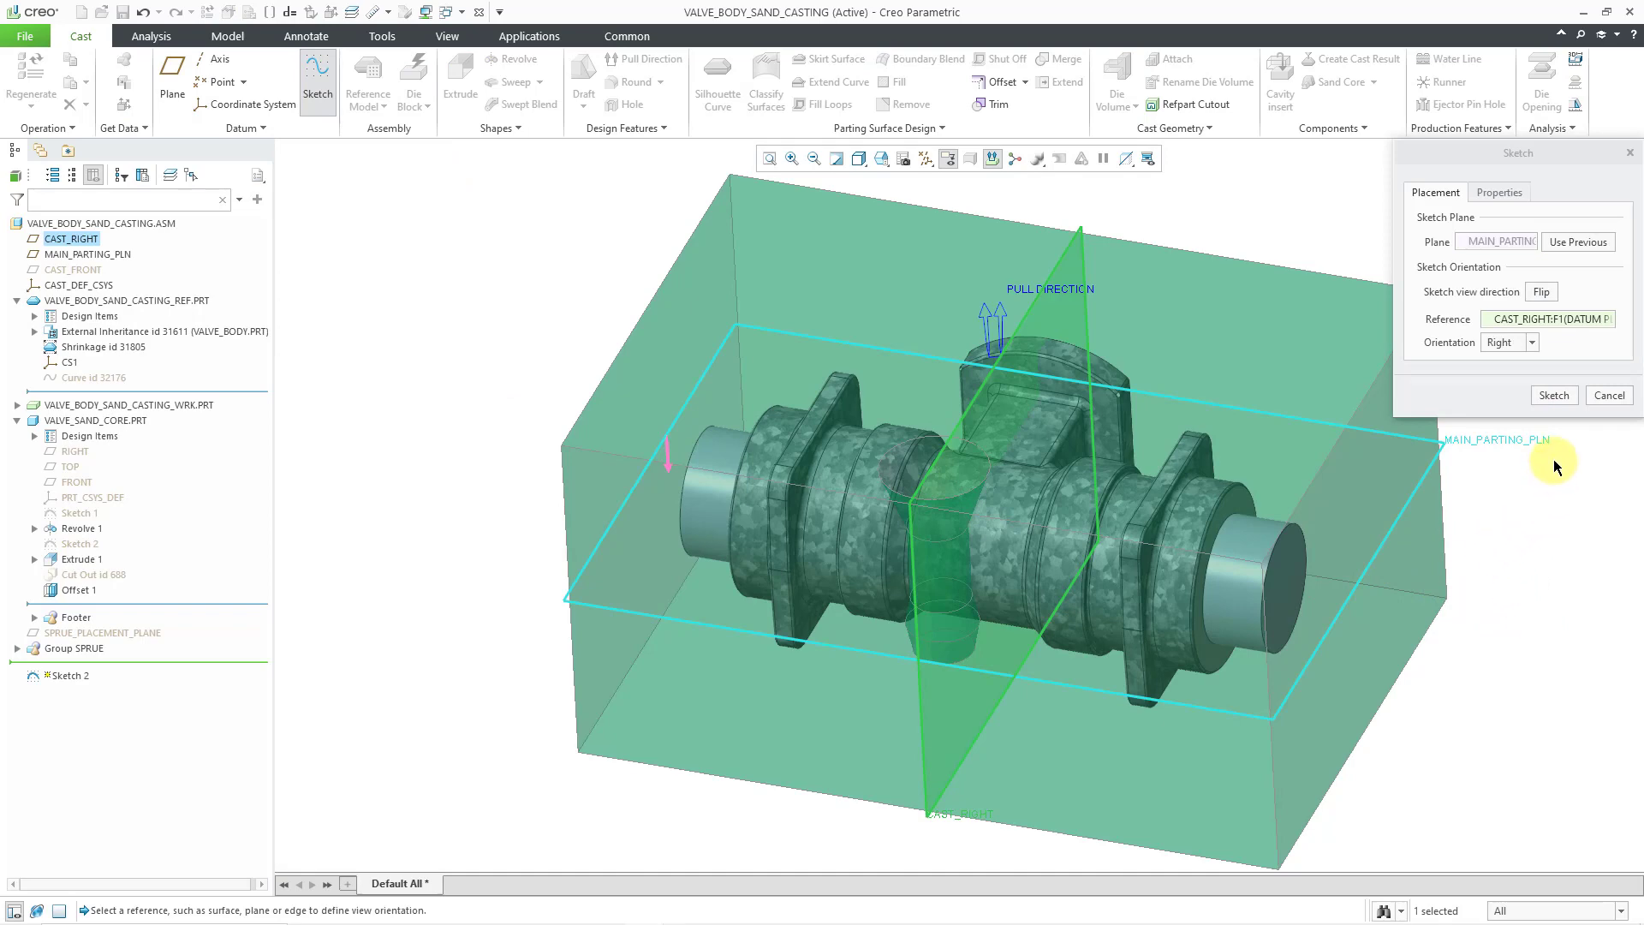
left_click(1553, 395)
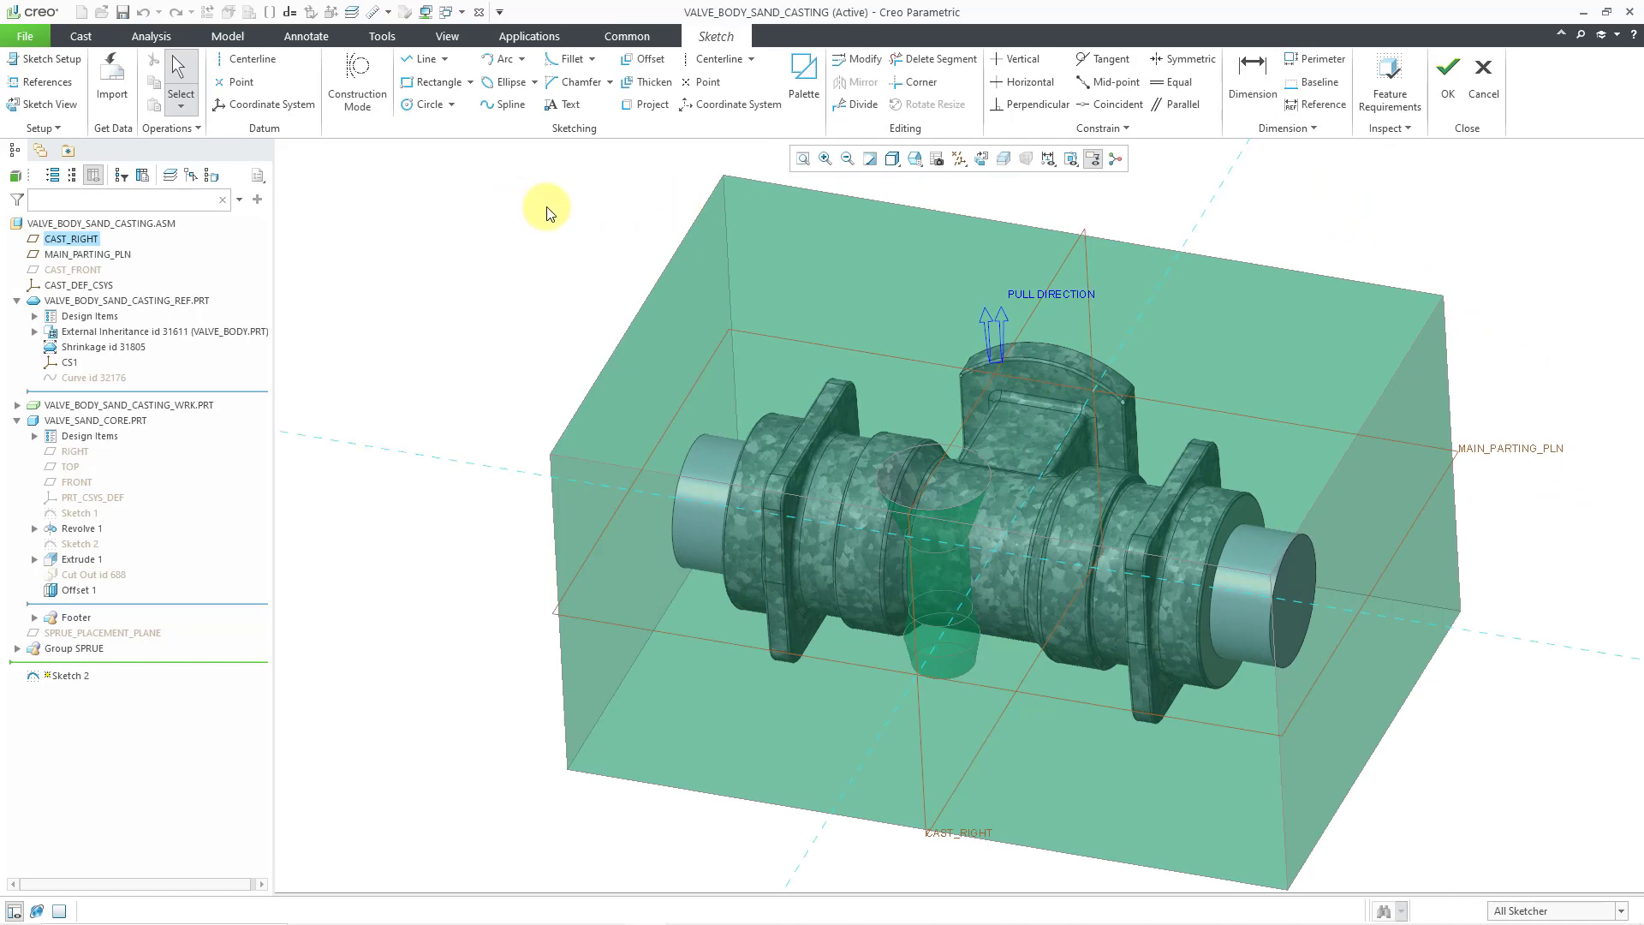
left_click(985, 161)
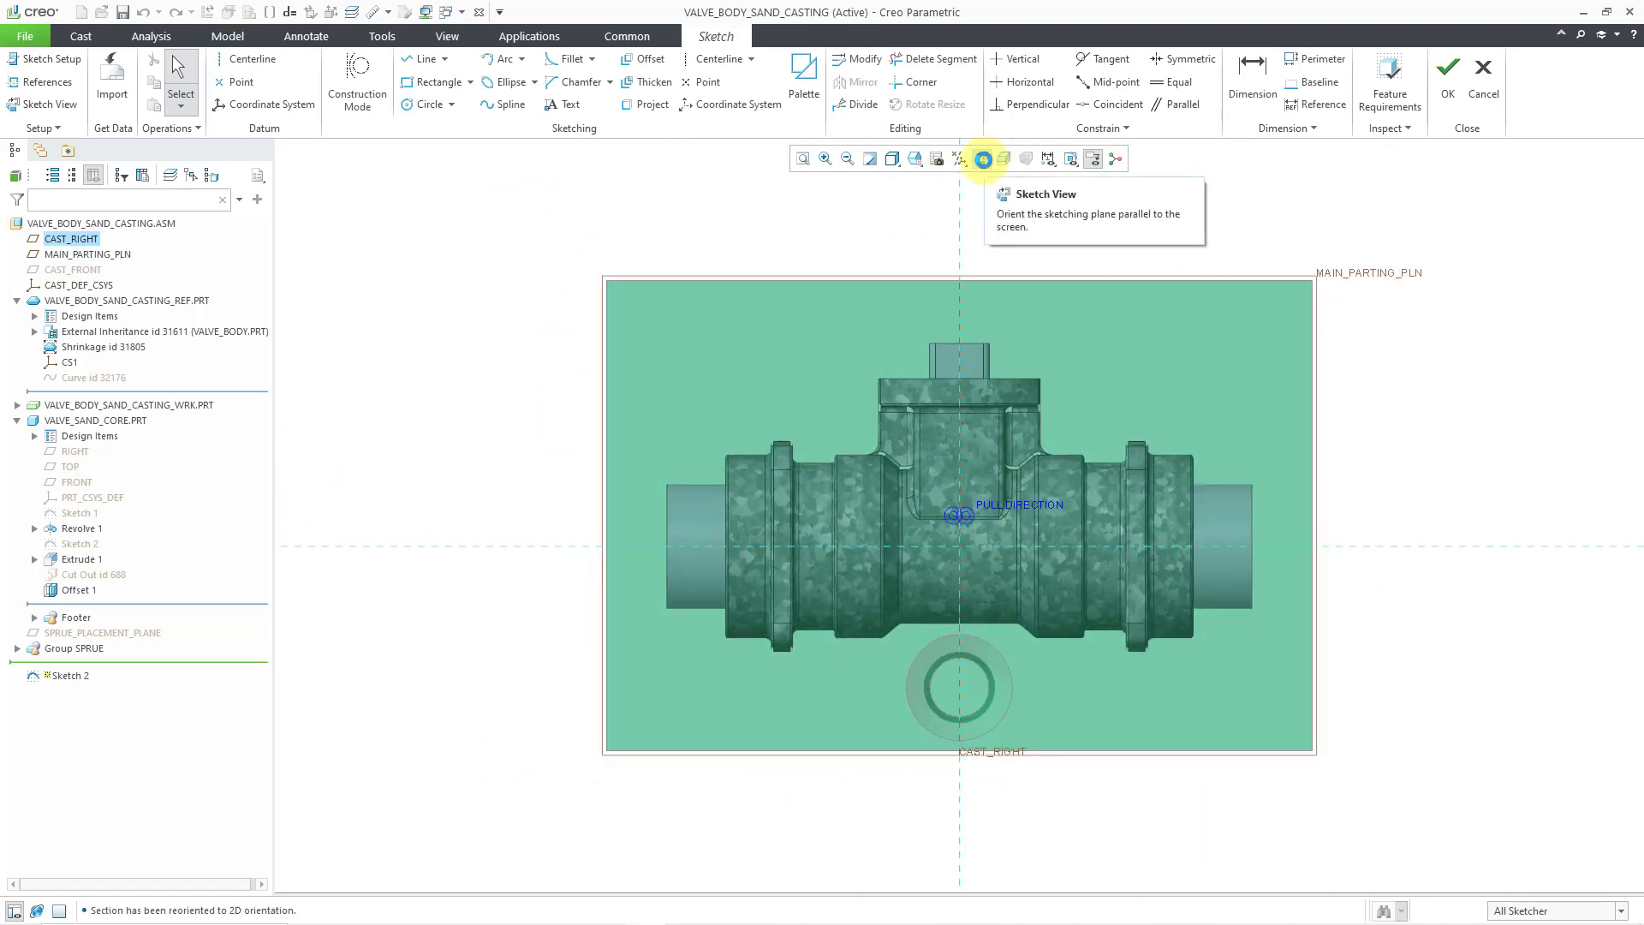
mouse_move(871, 512)
middle_mouse_down()
mouse_move(778, 470)
mouse_move(841, 462)
mouse_move(825, 454)
middle_mouse_up()
scroll(825, 454, "down", 2)
scroll(888, 651, "up", 6)
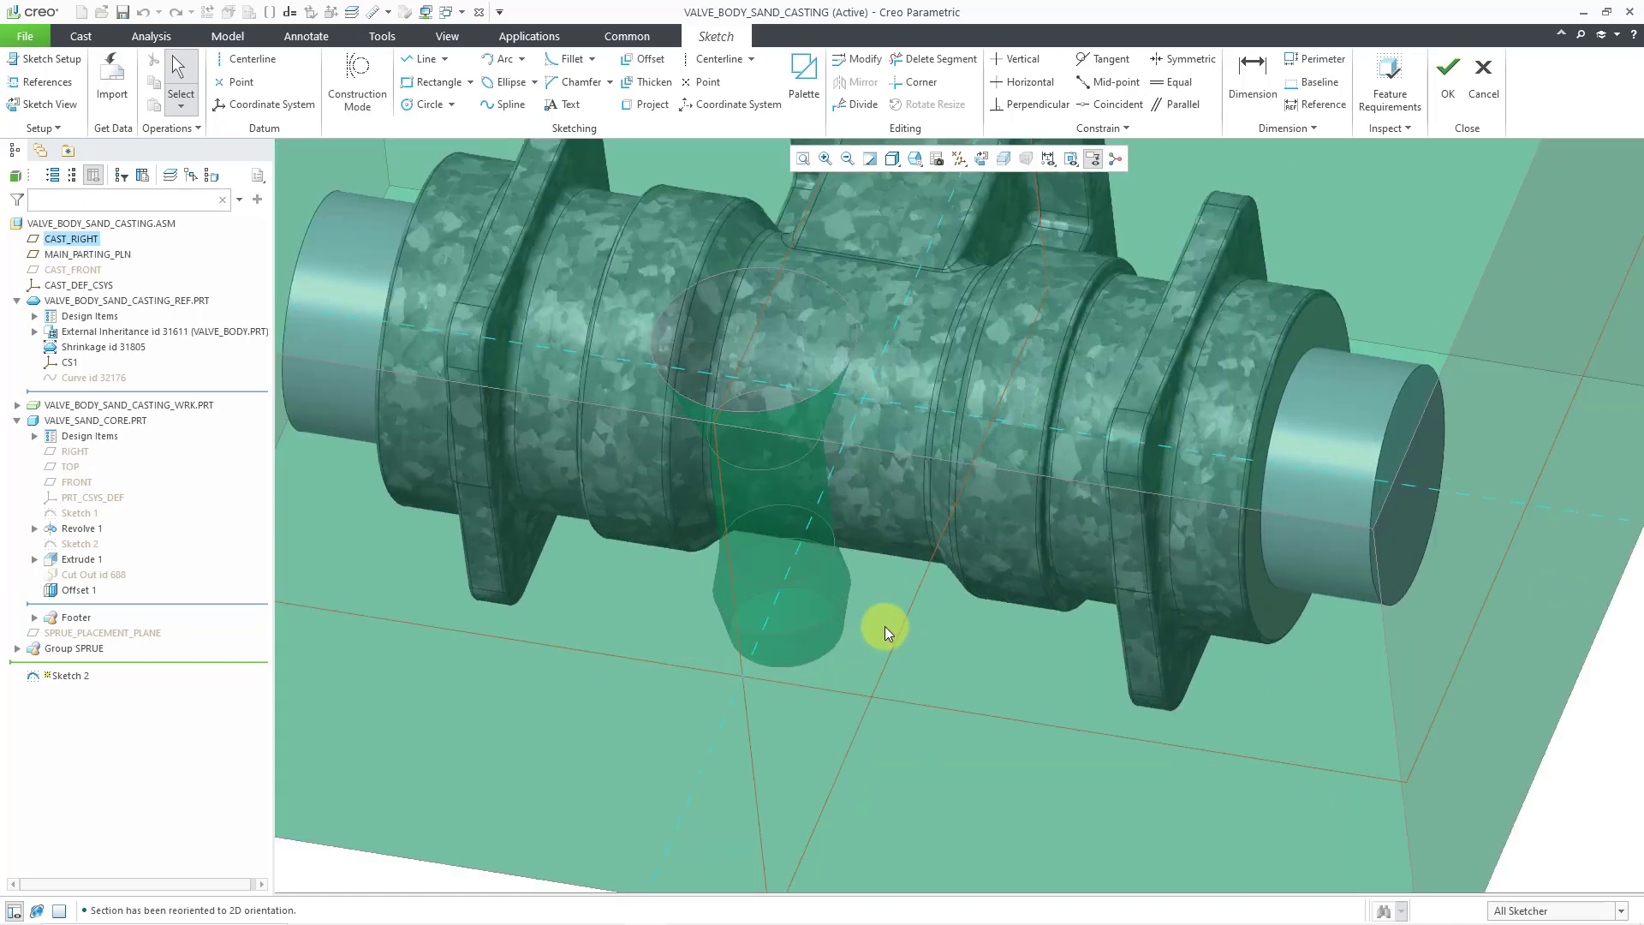
Step: Add the core cylinder edge and its silhouette surface as Sketch 2 references
right_click(886, 630)
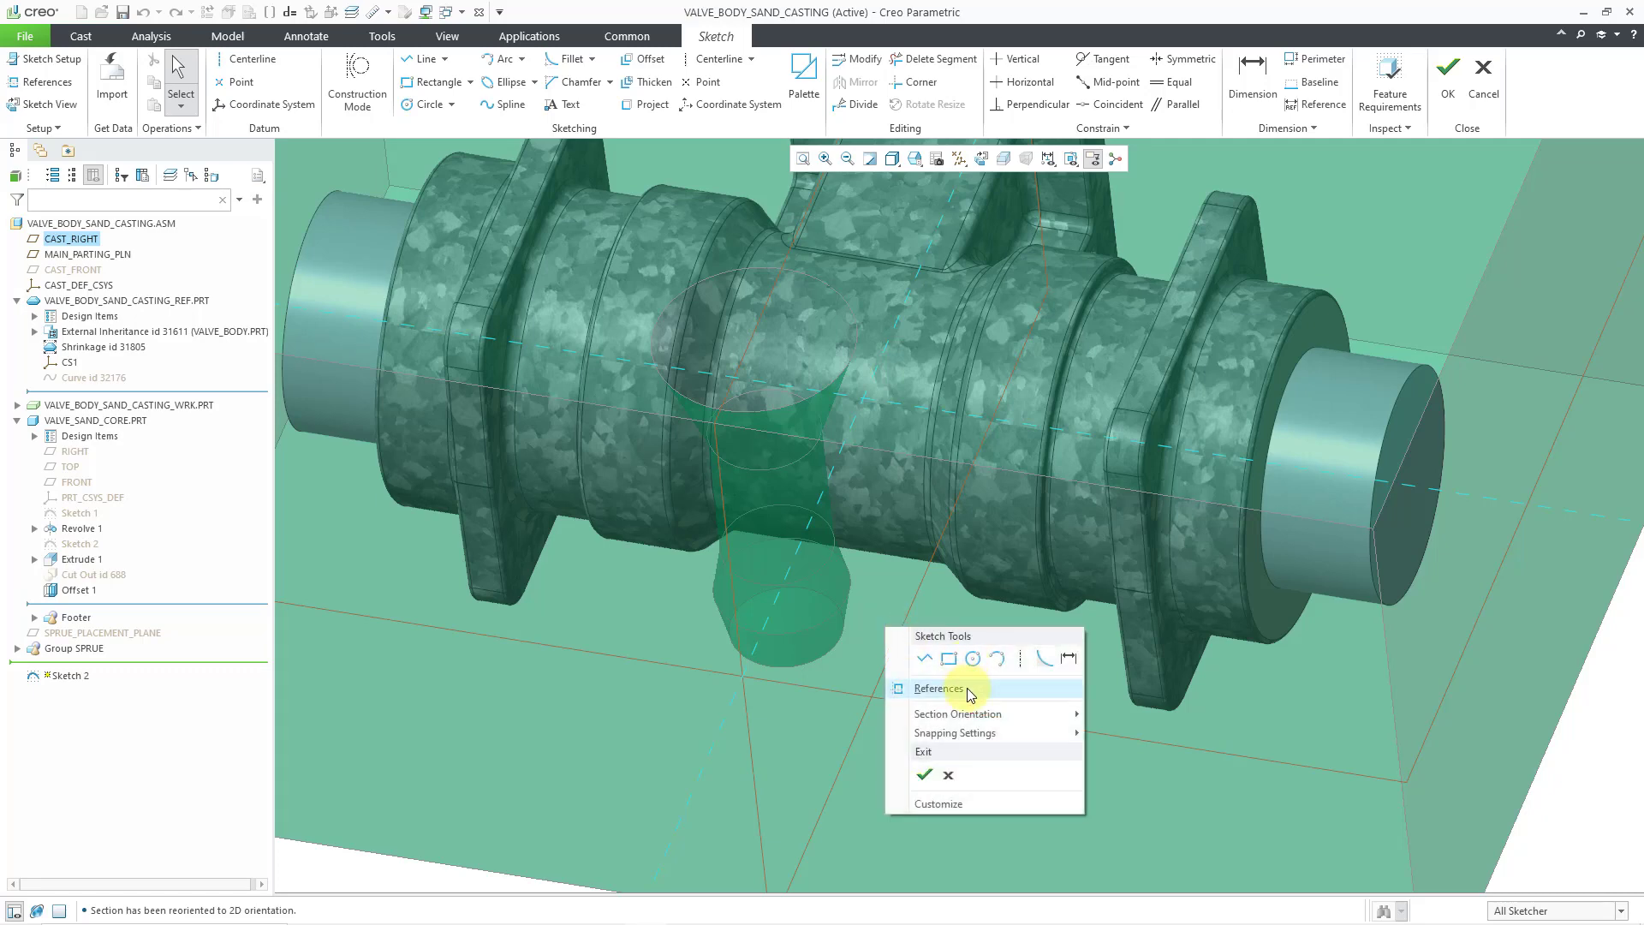
left_click(939, 688)
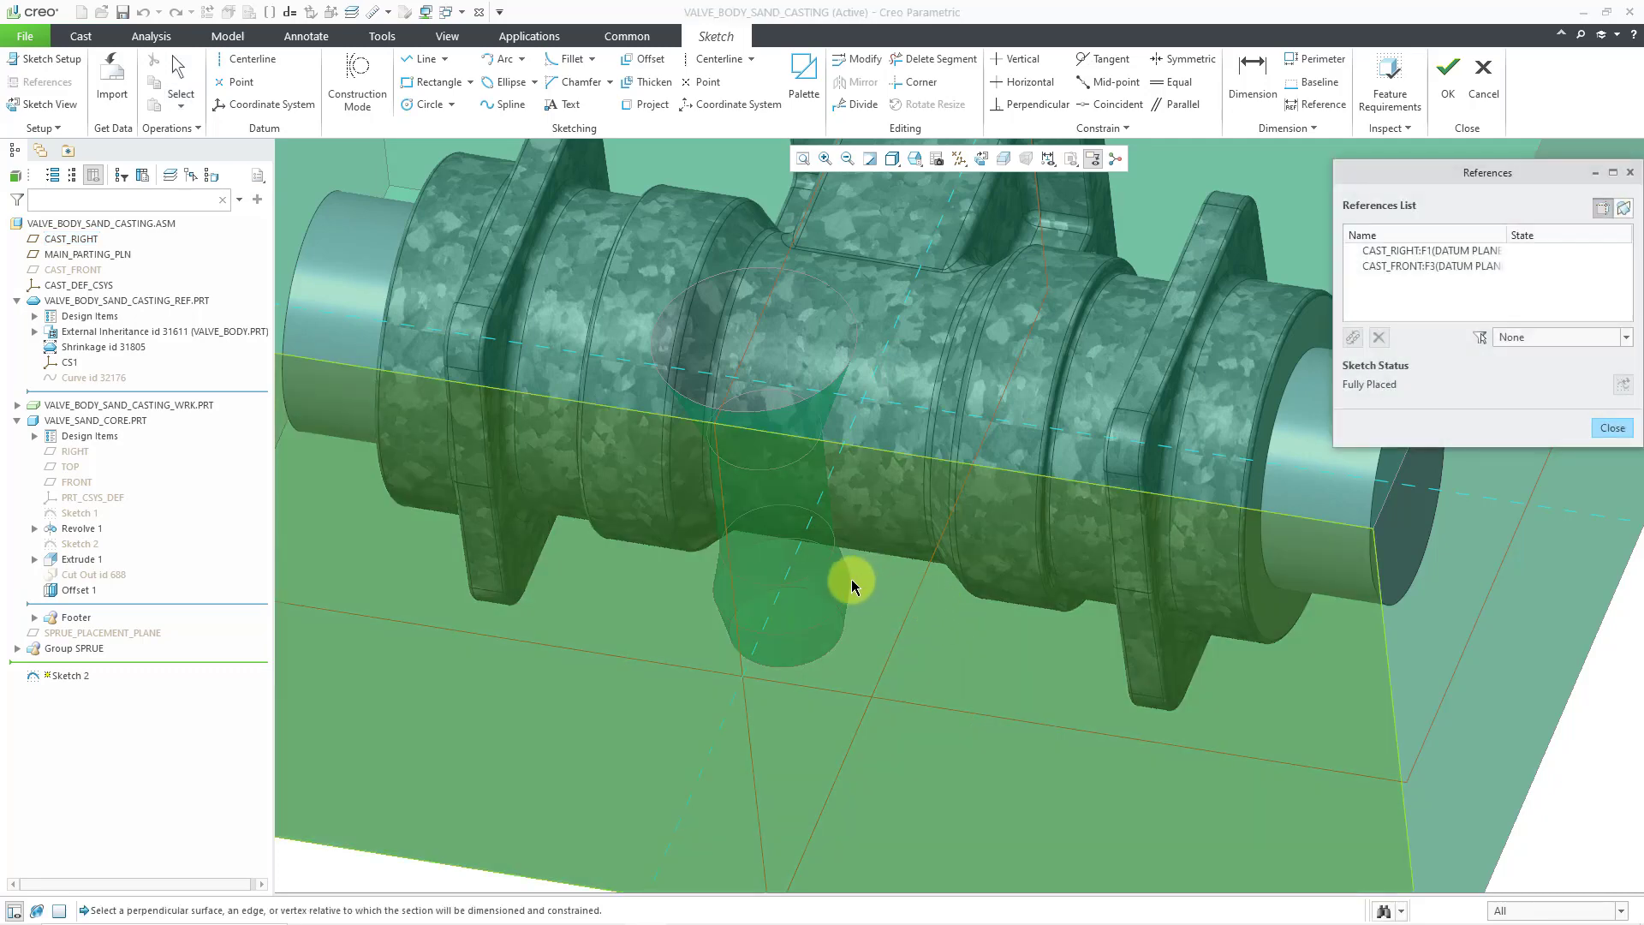
left_click(822, 551)
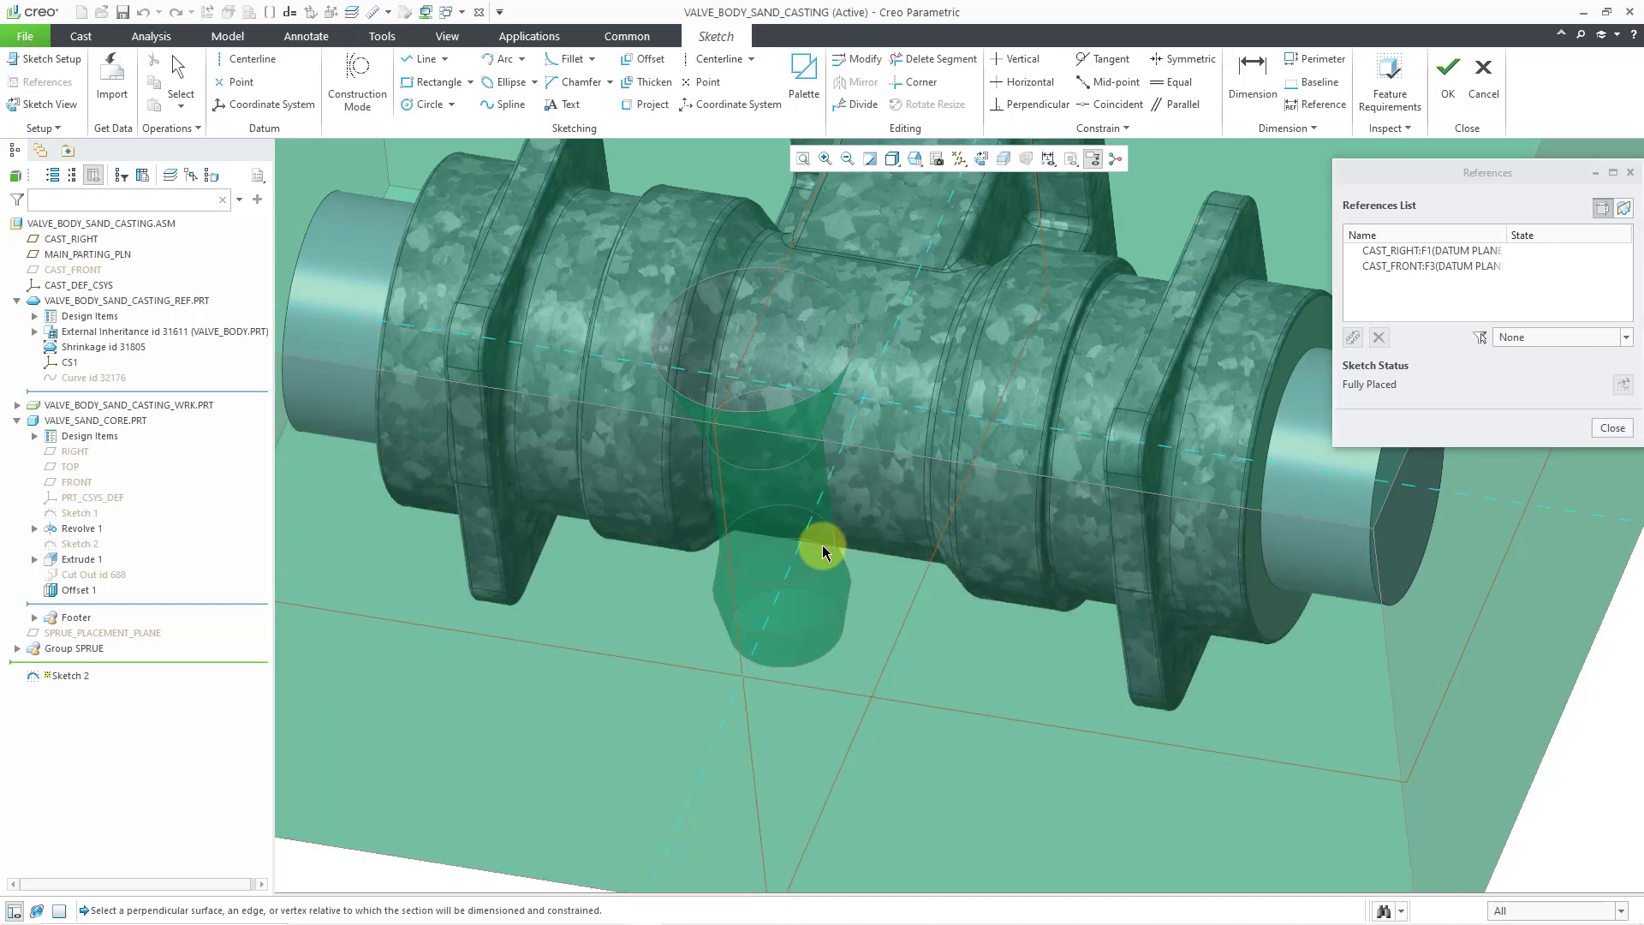
left_click(822, 551)
scroll(916, 655, "down", 2)
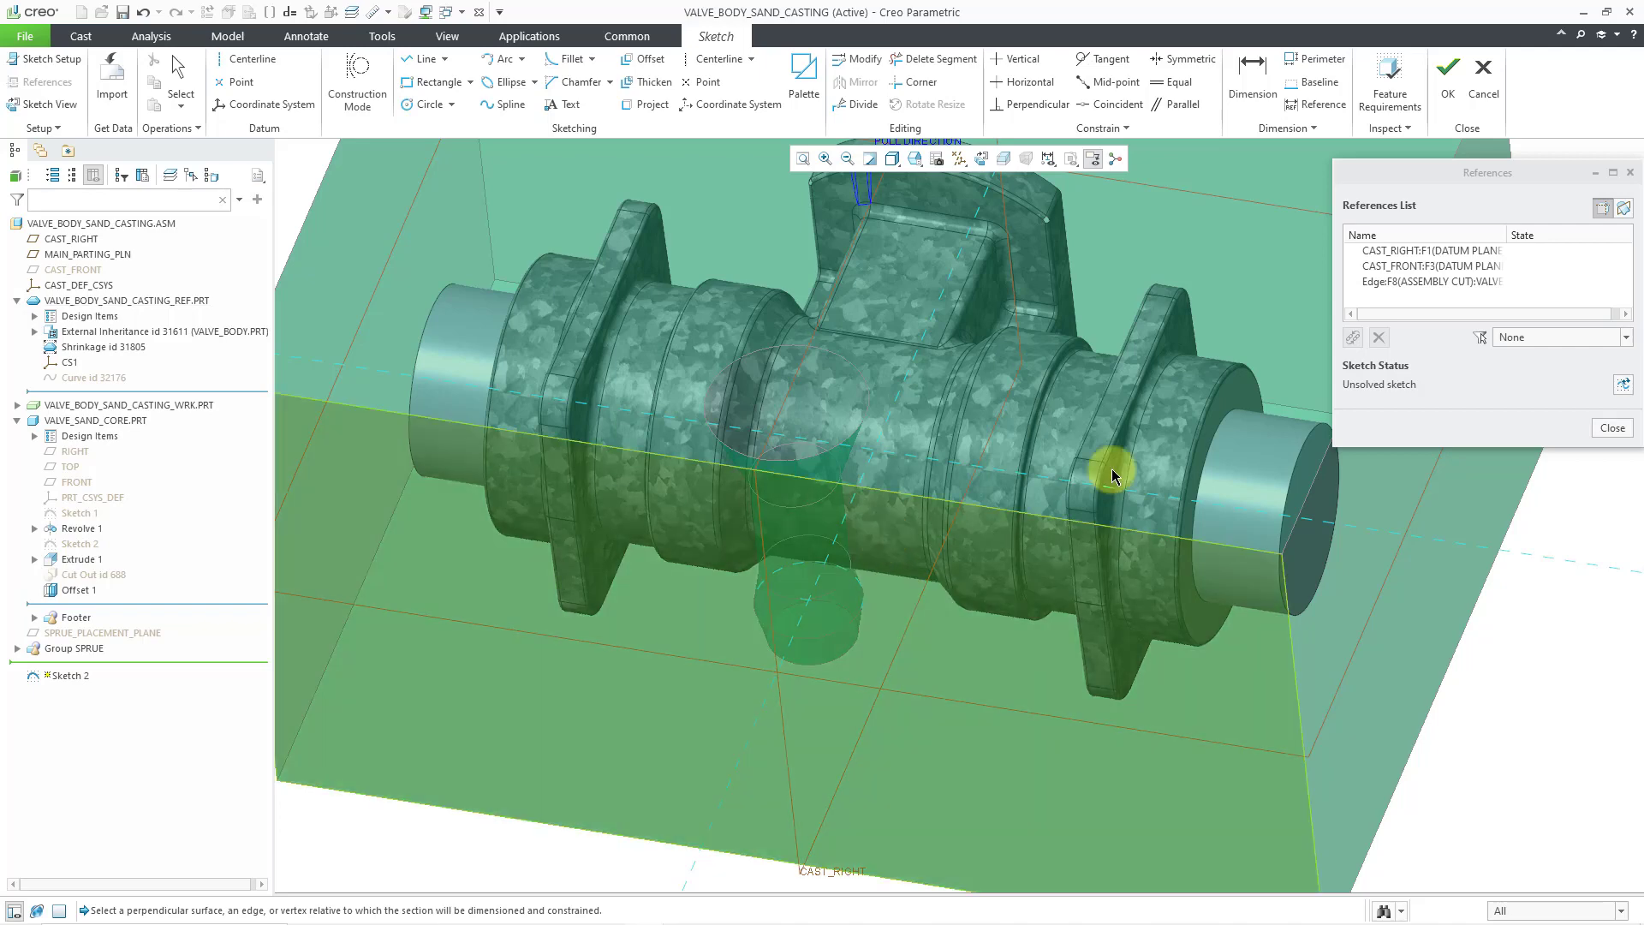
left_click(983, 160)
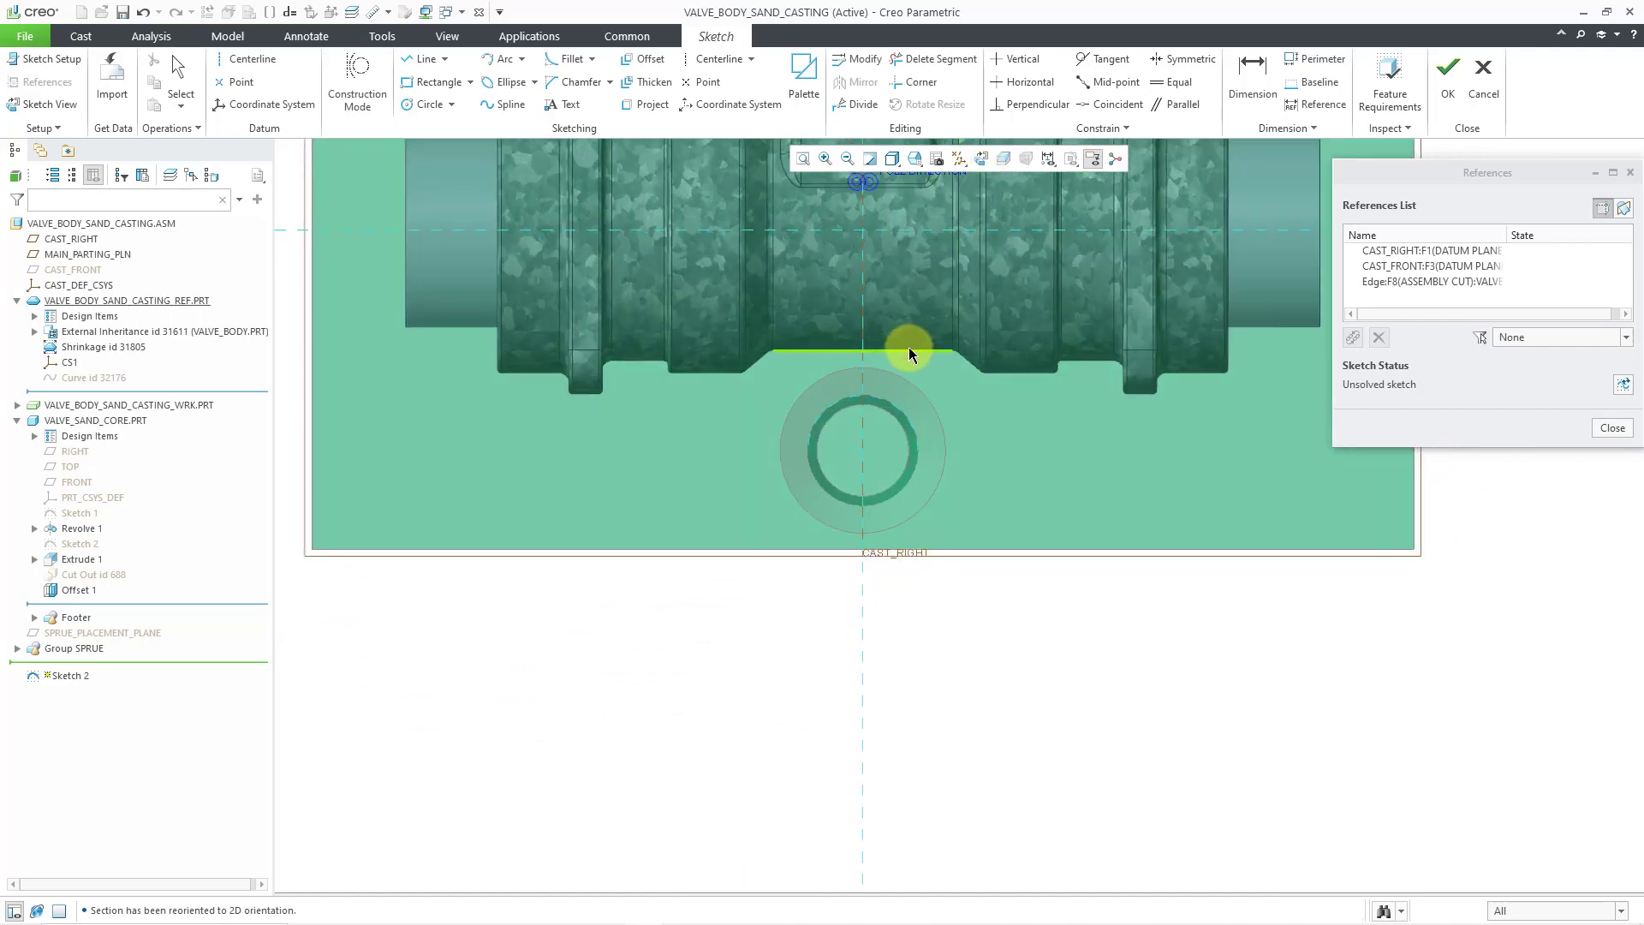
left_click(910, 349)
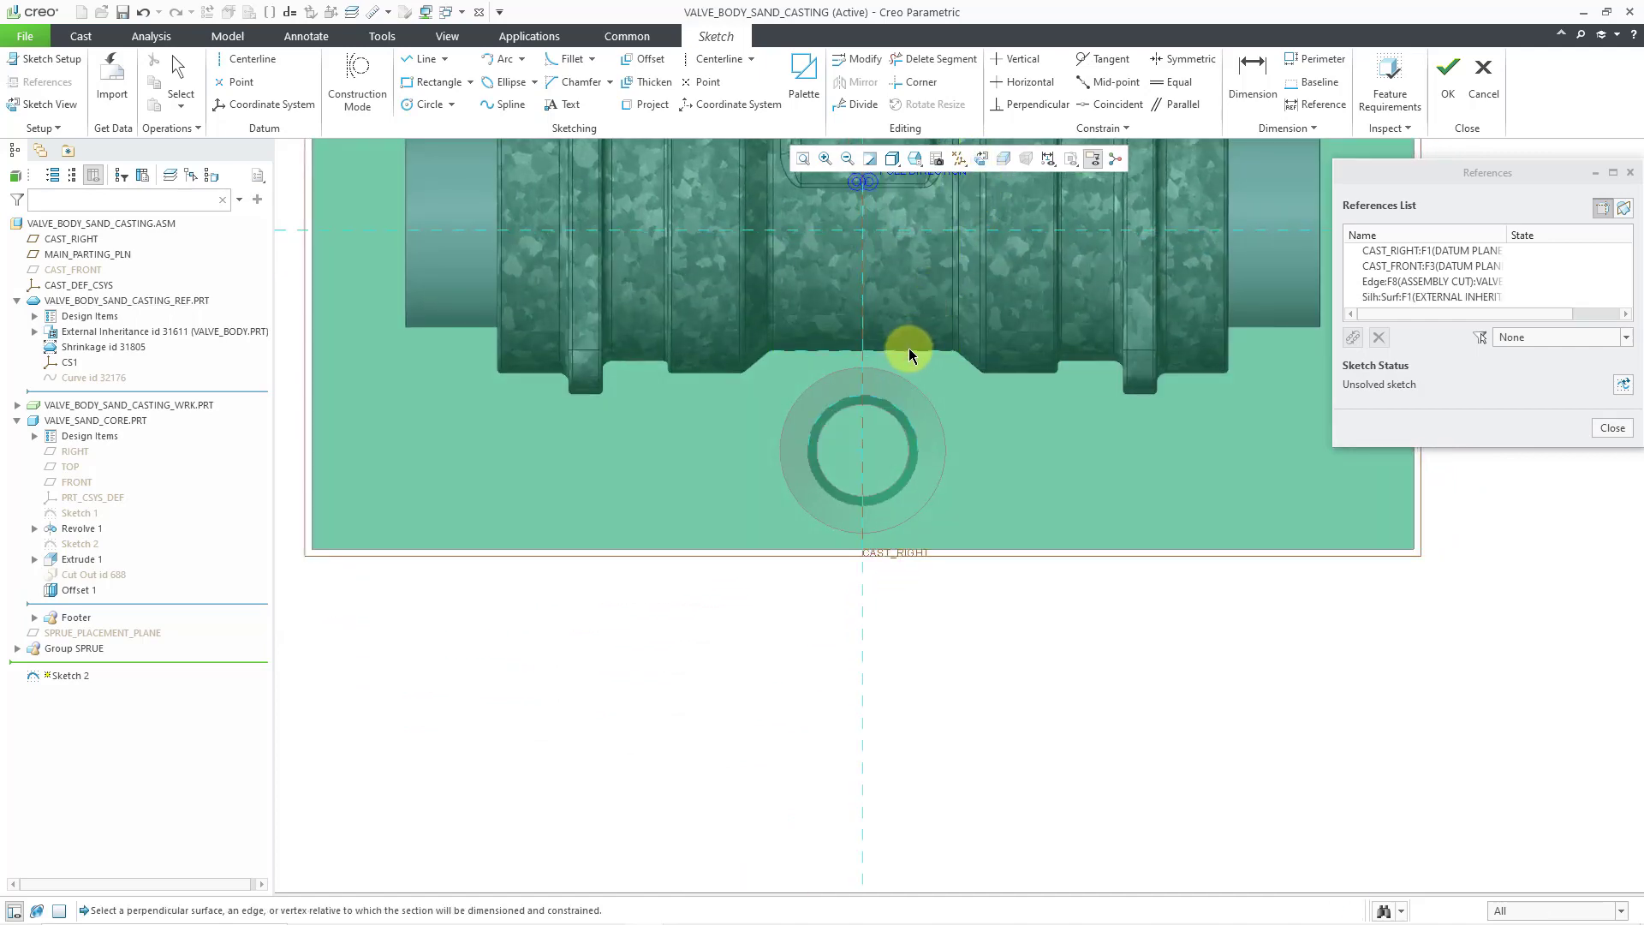
left_click(1616, 428)
Step: Draw two equal circles at the core's top edge and inner circle, diameter 10
scroll(872, 340, "down", 5)
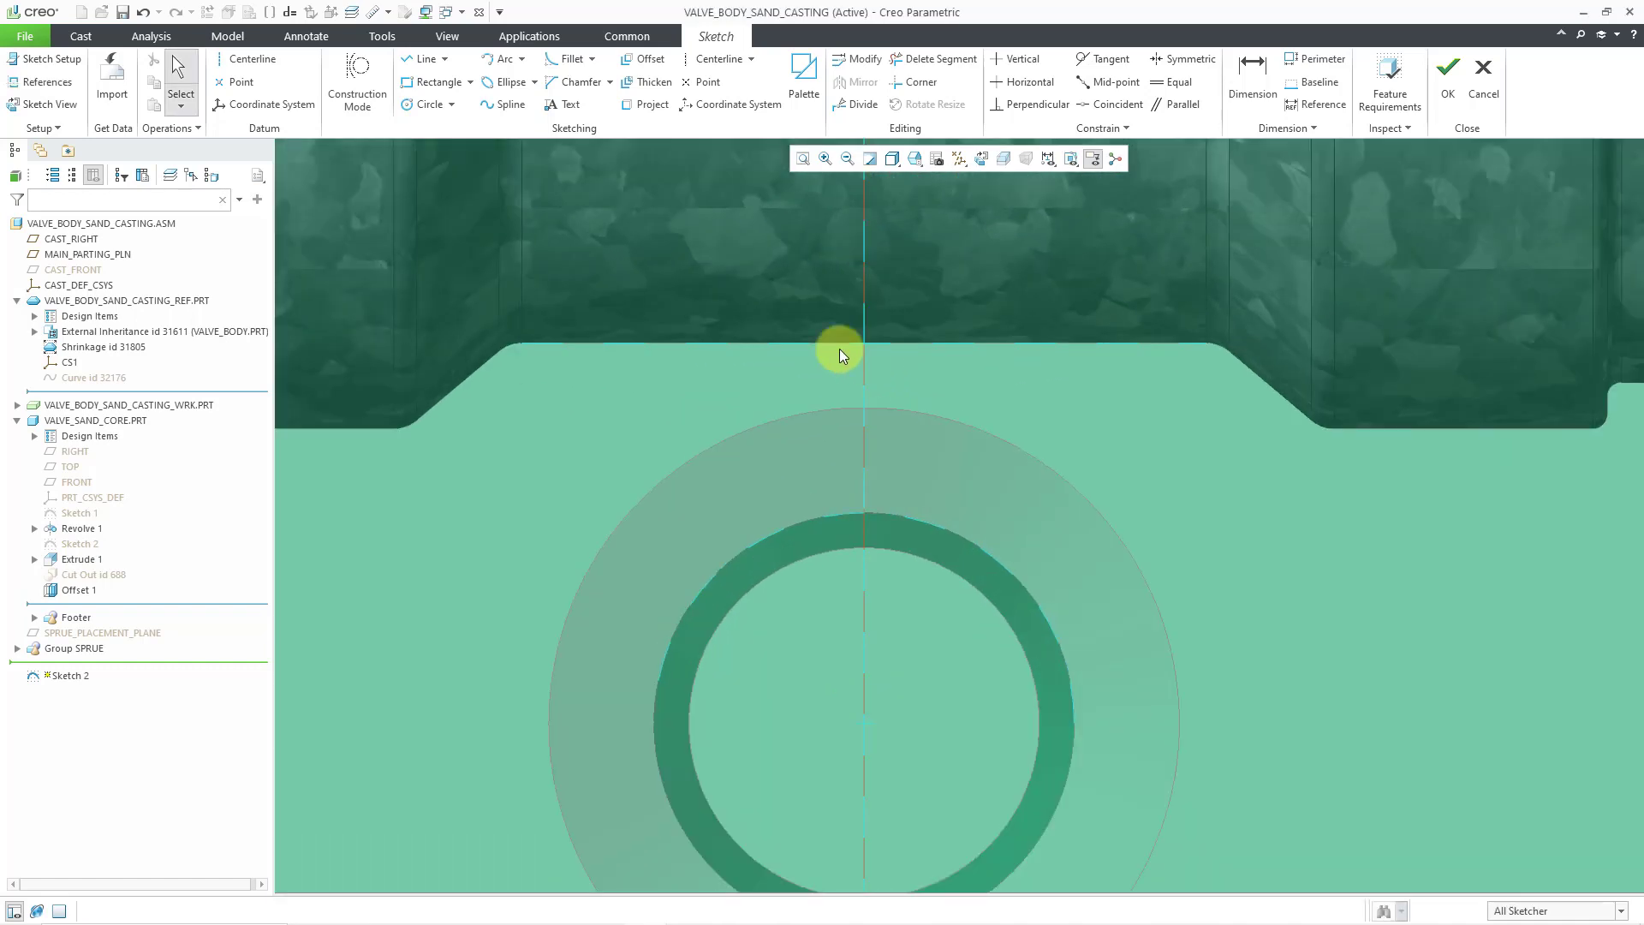
left_click(425, 104)
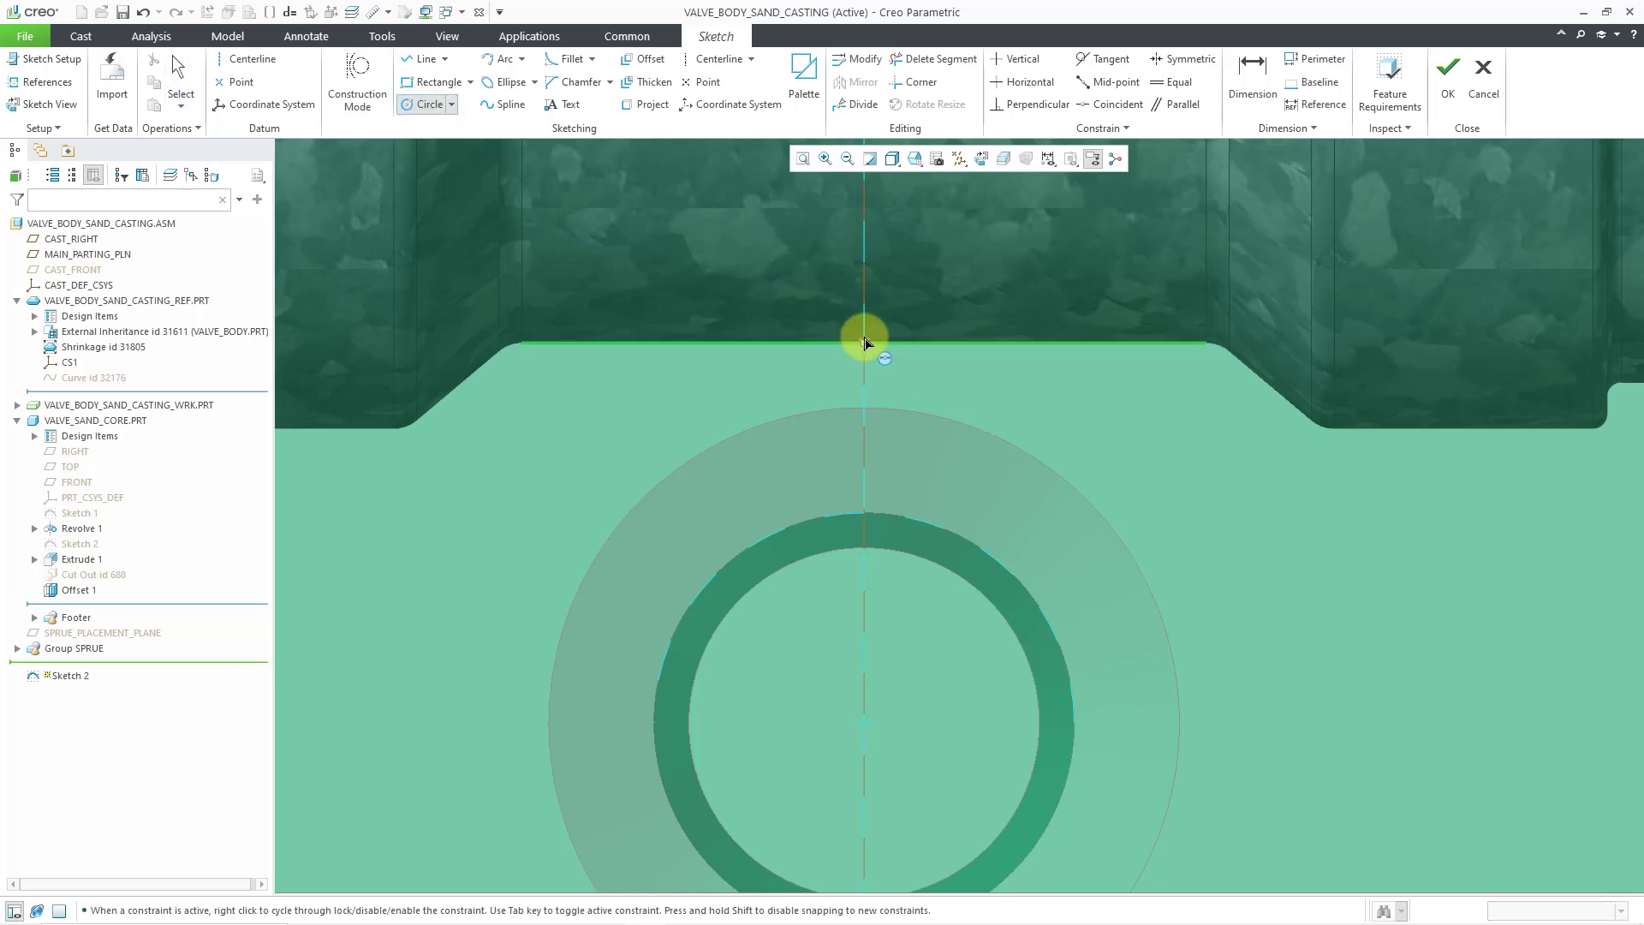
left_click(864, 342)
left_click(887, 364)
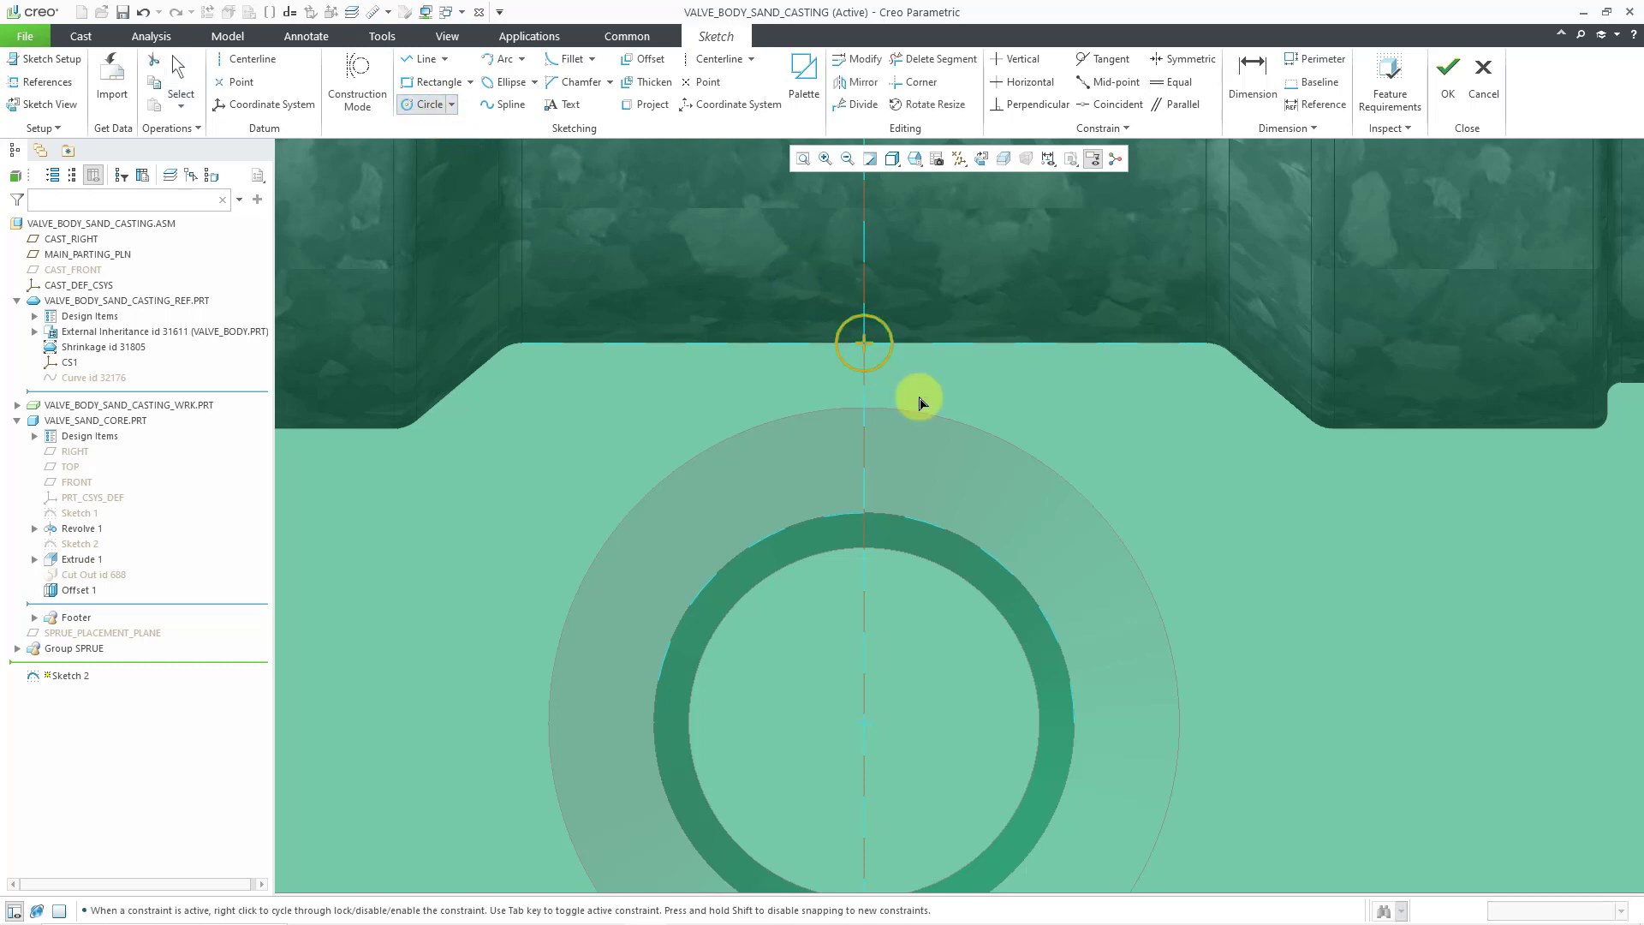
left_click(864, 513)
left_click(867, 544)
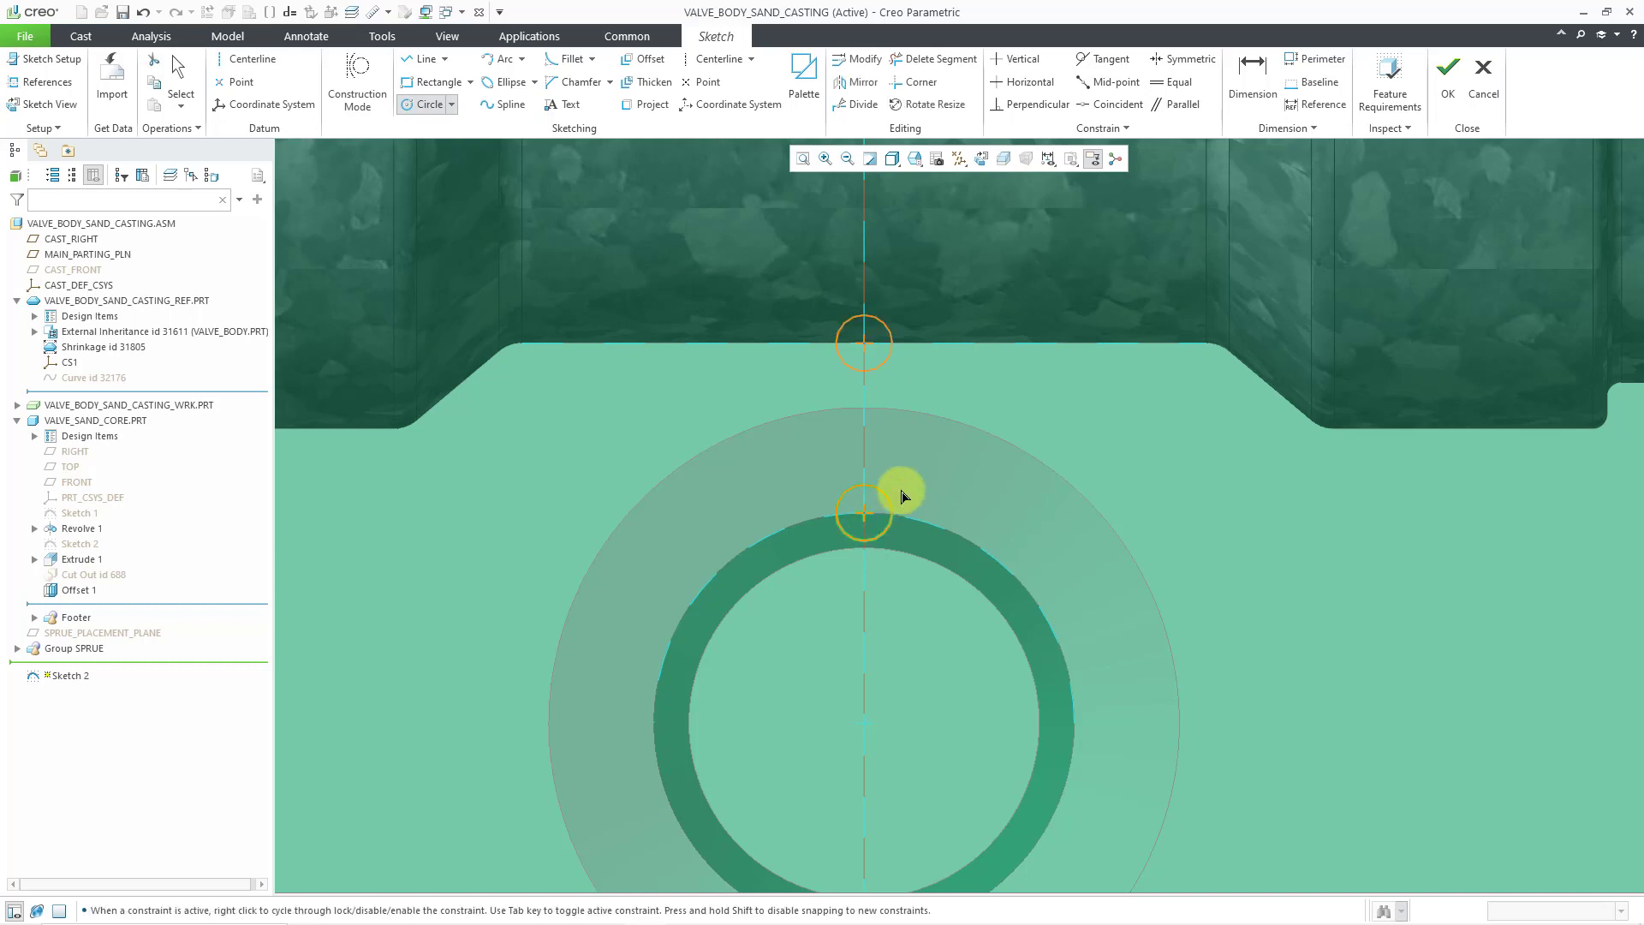
middle_click(1014, 379)
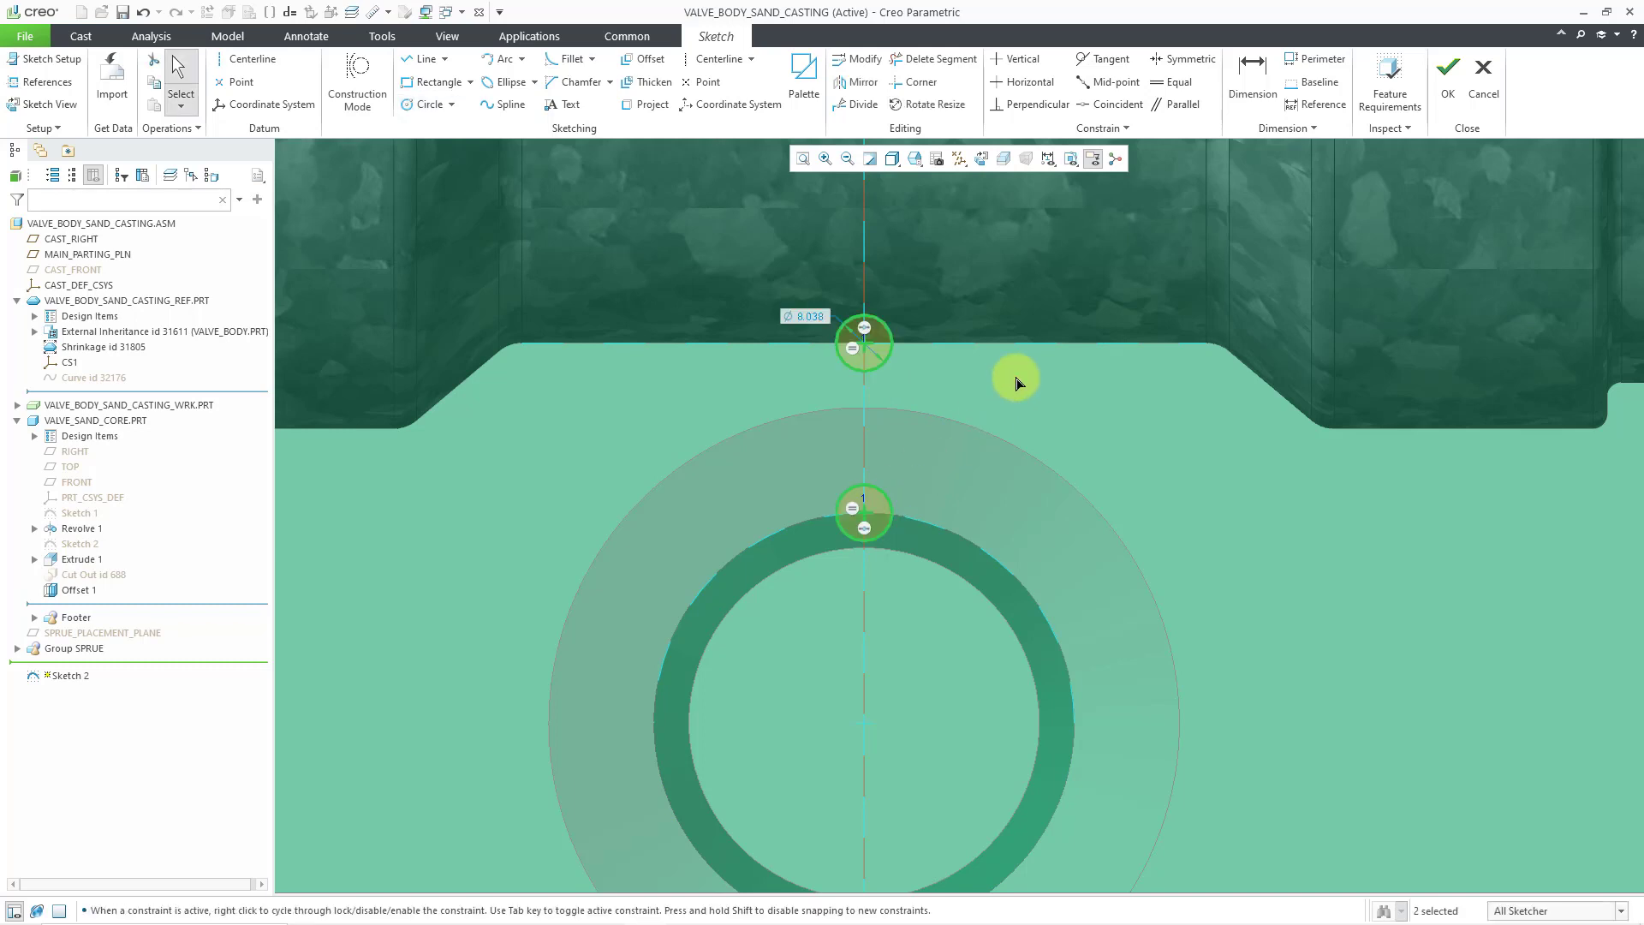
left_click(803, 315)
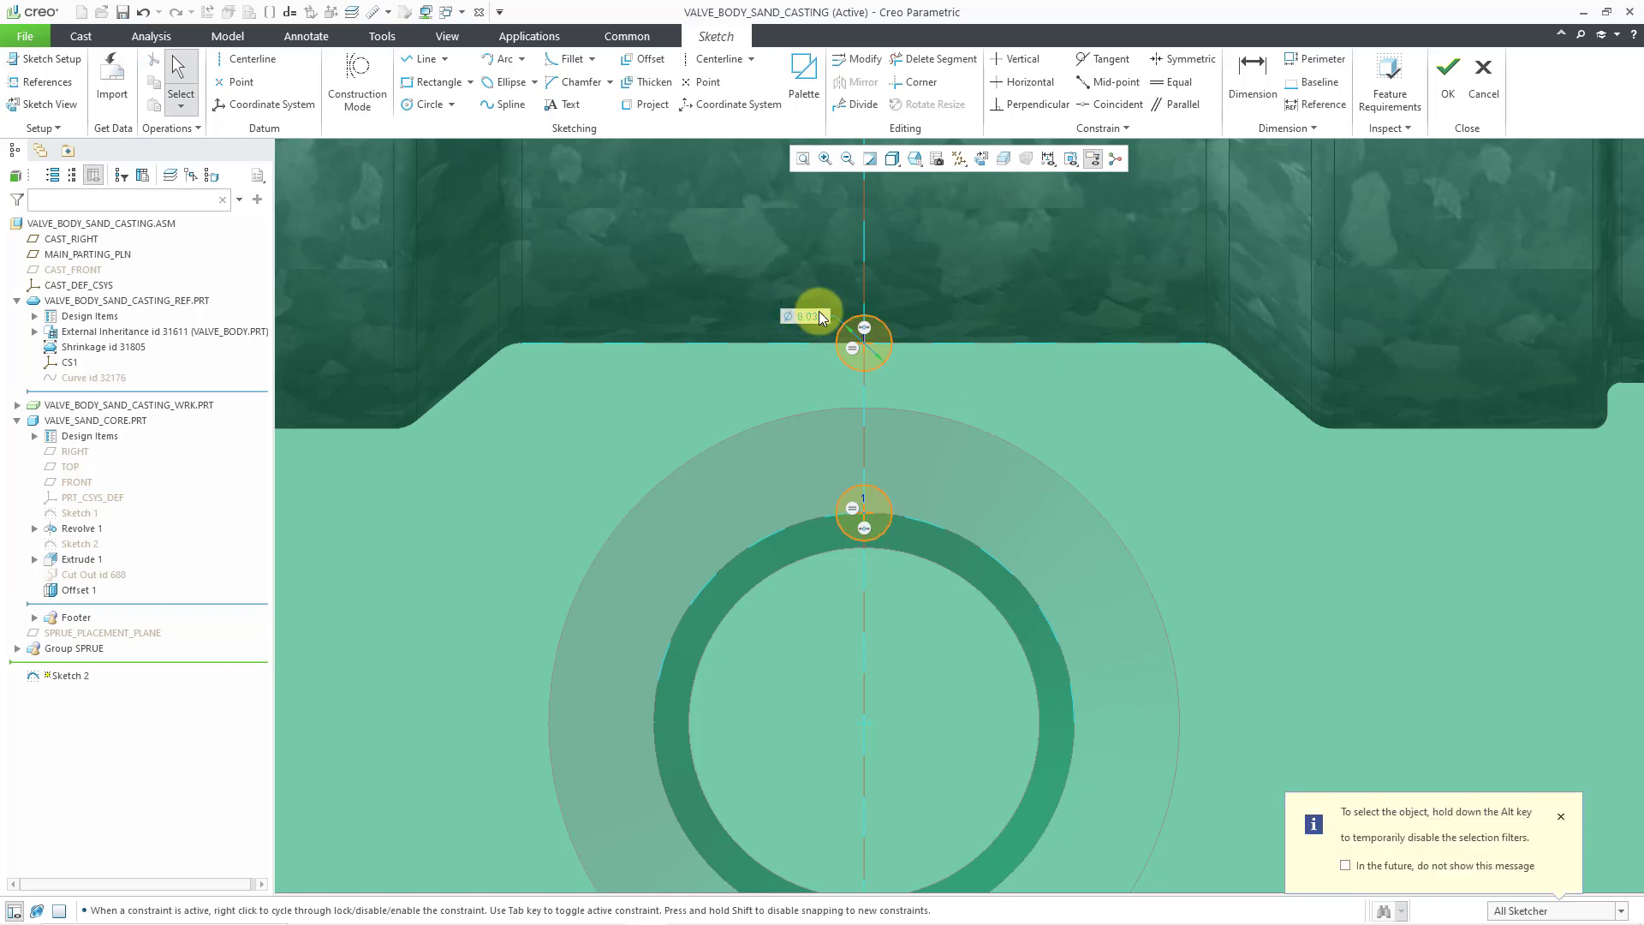
double_click(818, 314)
type("10")
key("Return")
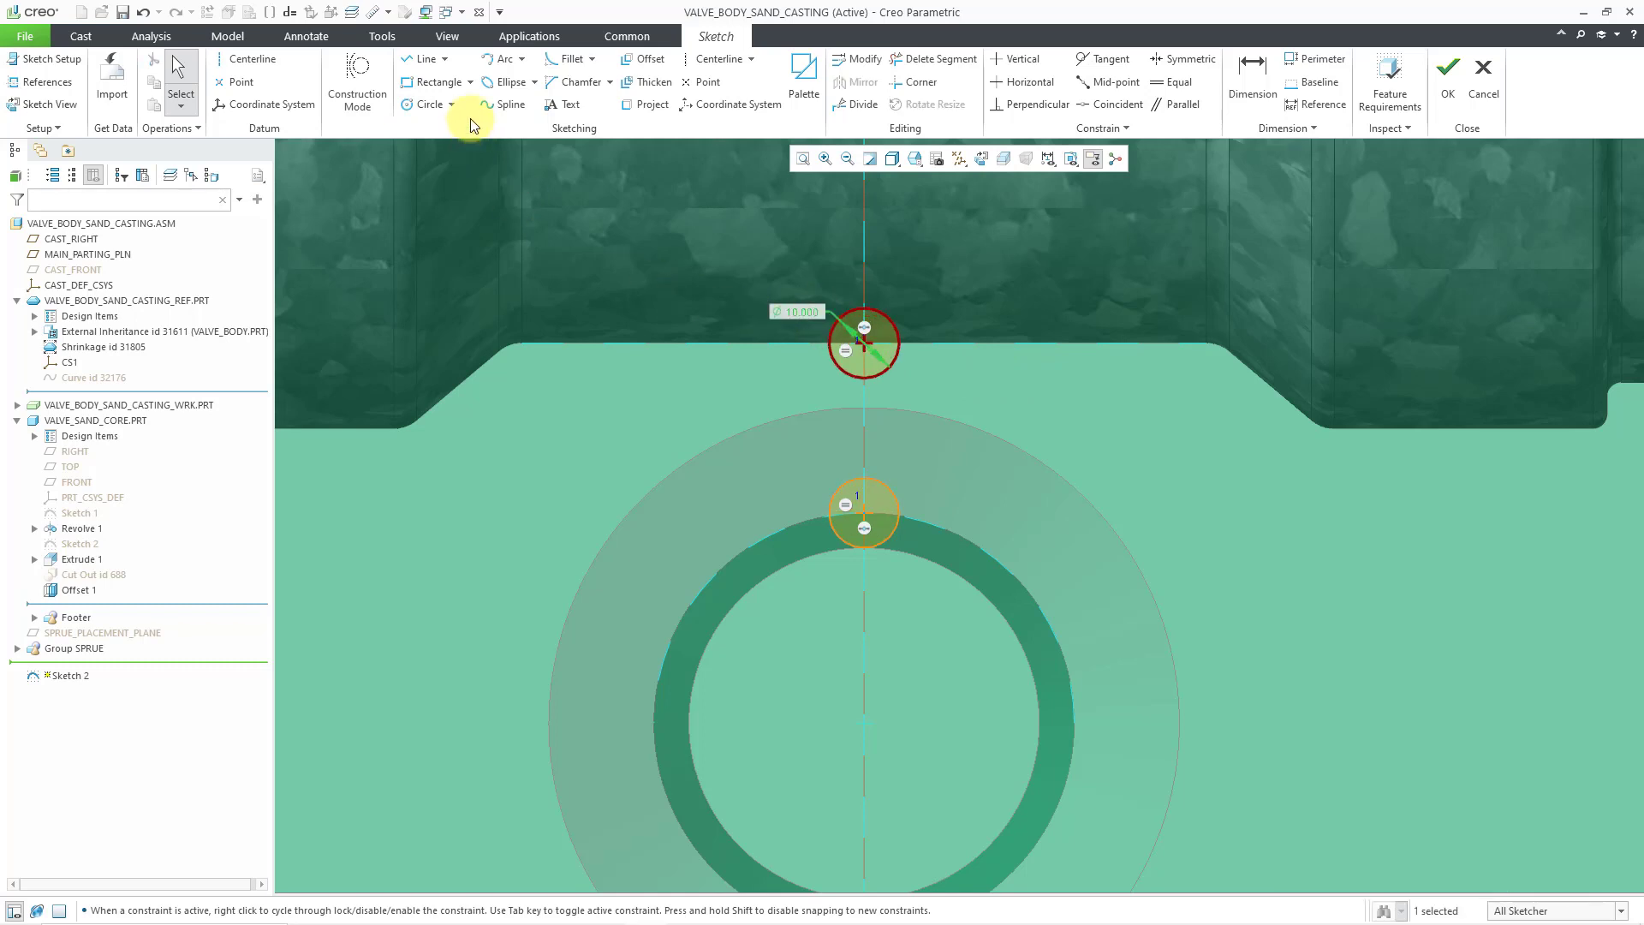
Step: Join the circles with two tangent lines and trim the inner arcs to close the slot
left_click(445, 59)
left_click(455, 99)
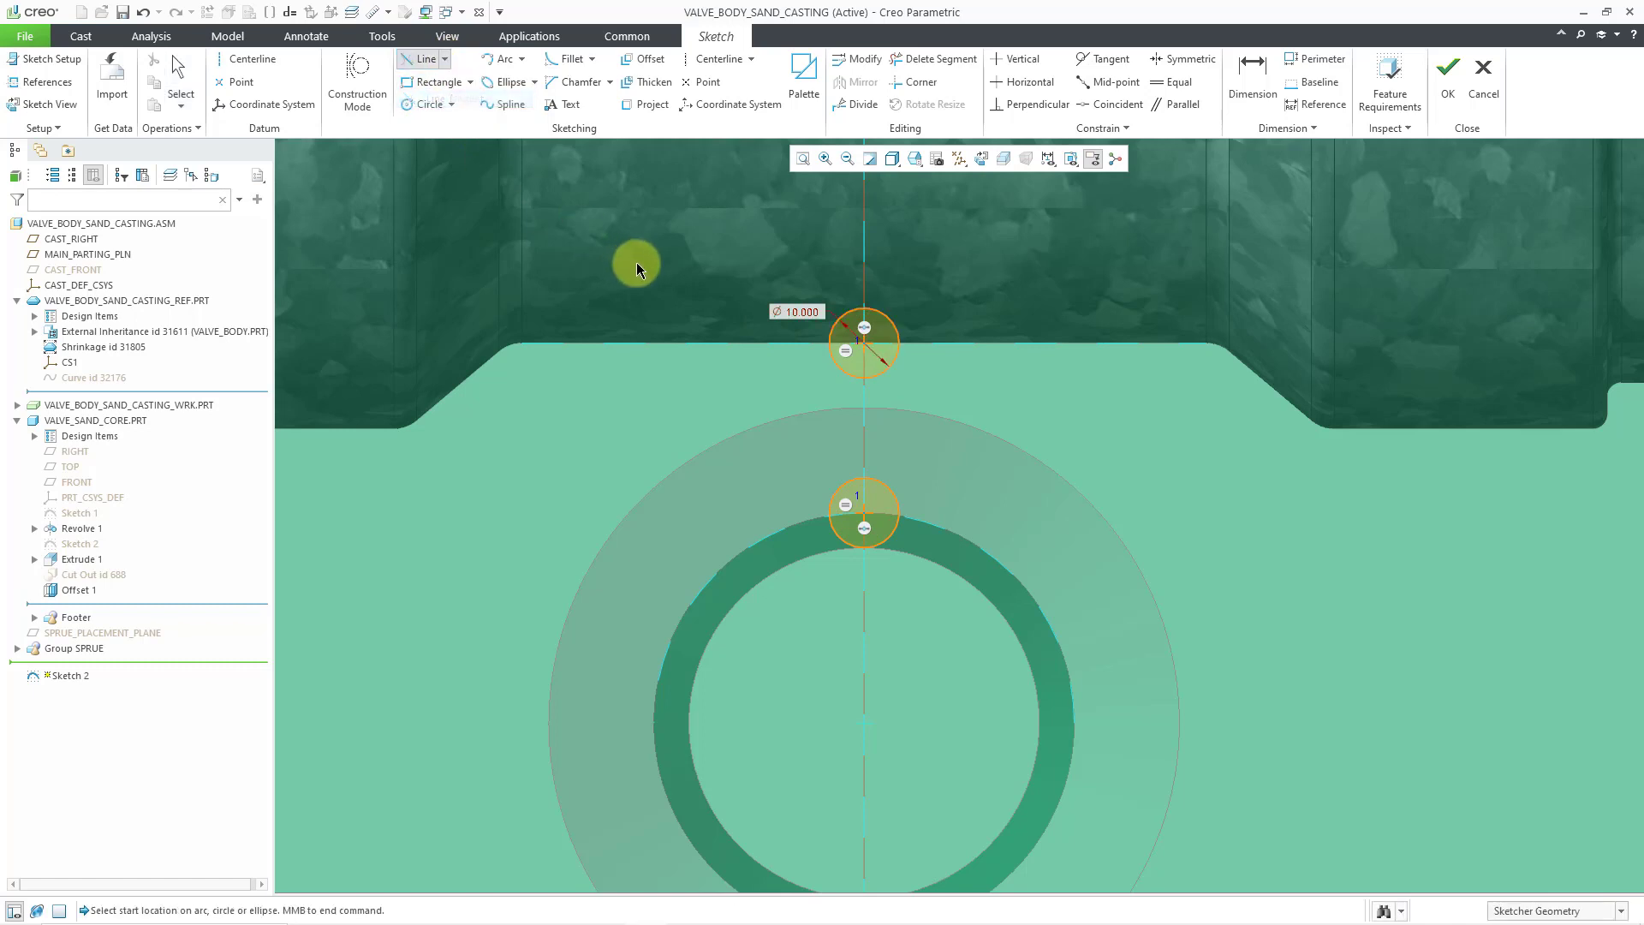
left_click(829, 351)
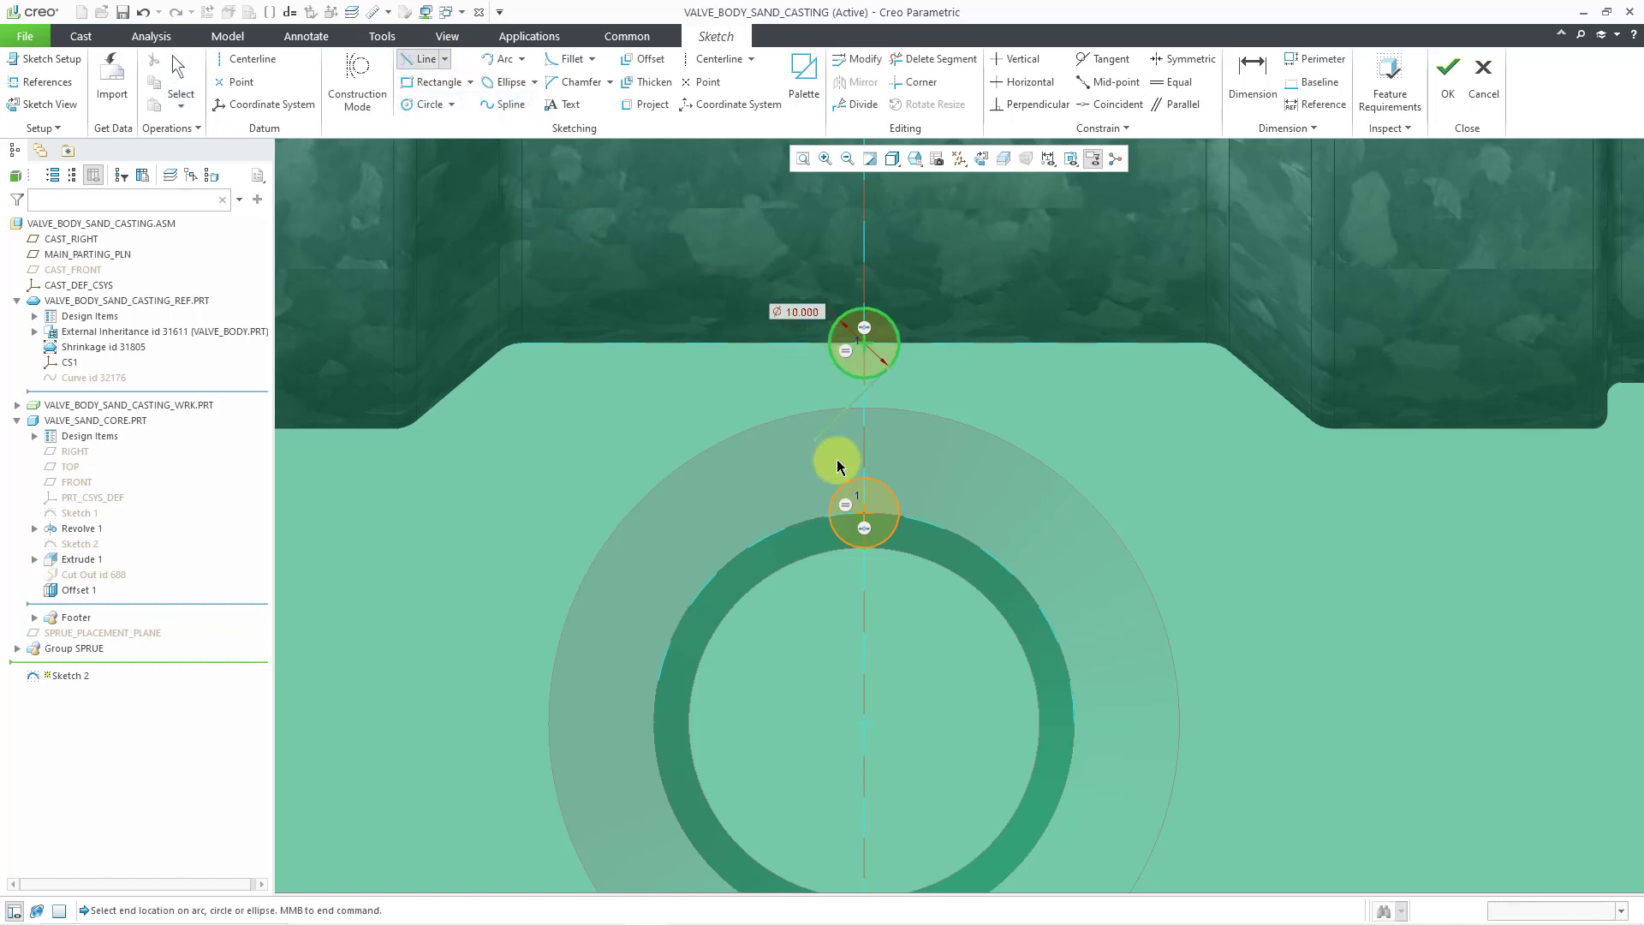
left_click(897, 515)
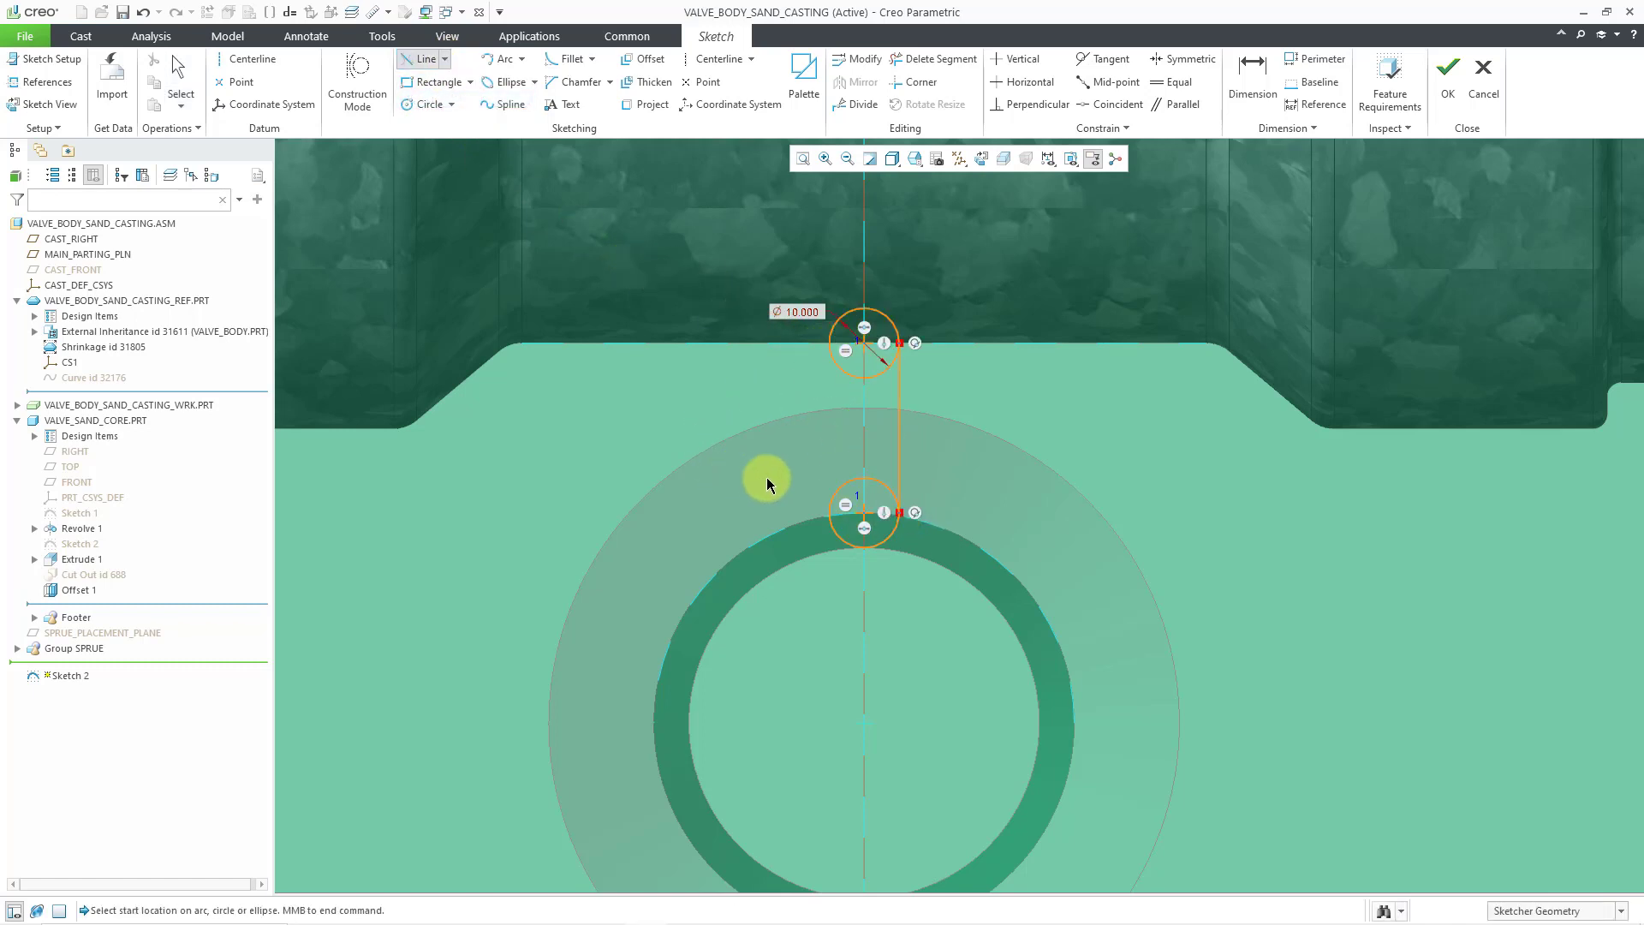
left_click(828, 512)
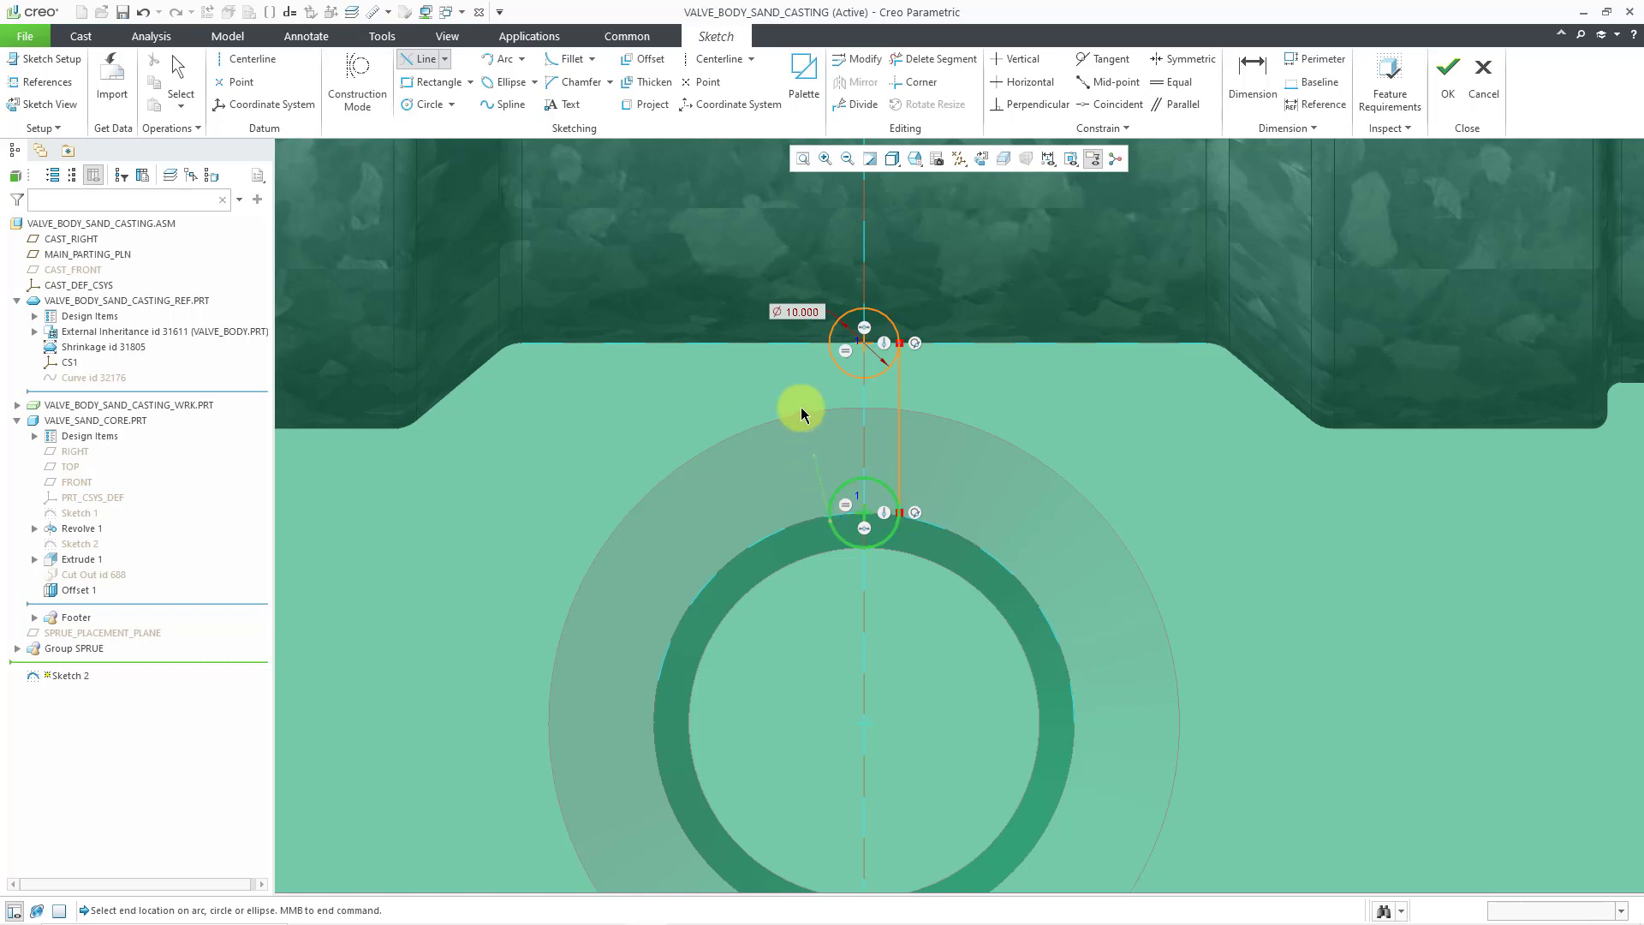
left_click(824, 348)
middle_click(694, 399)
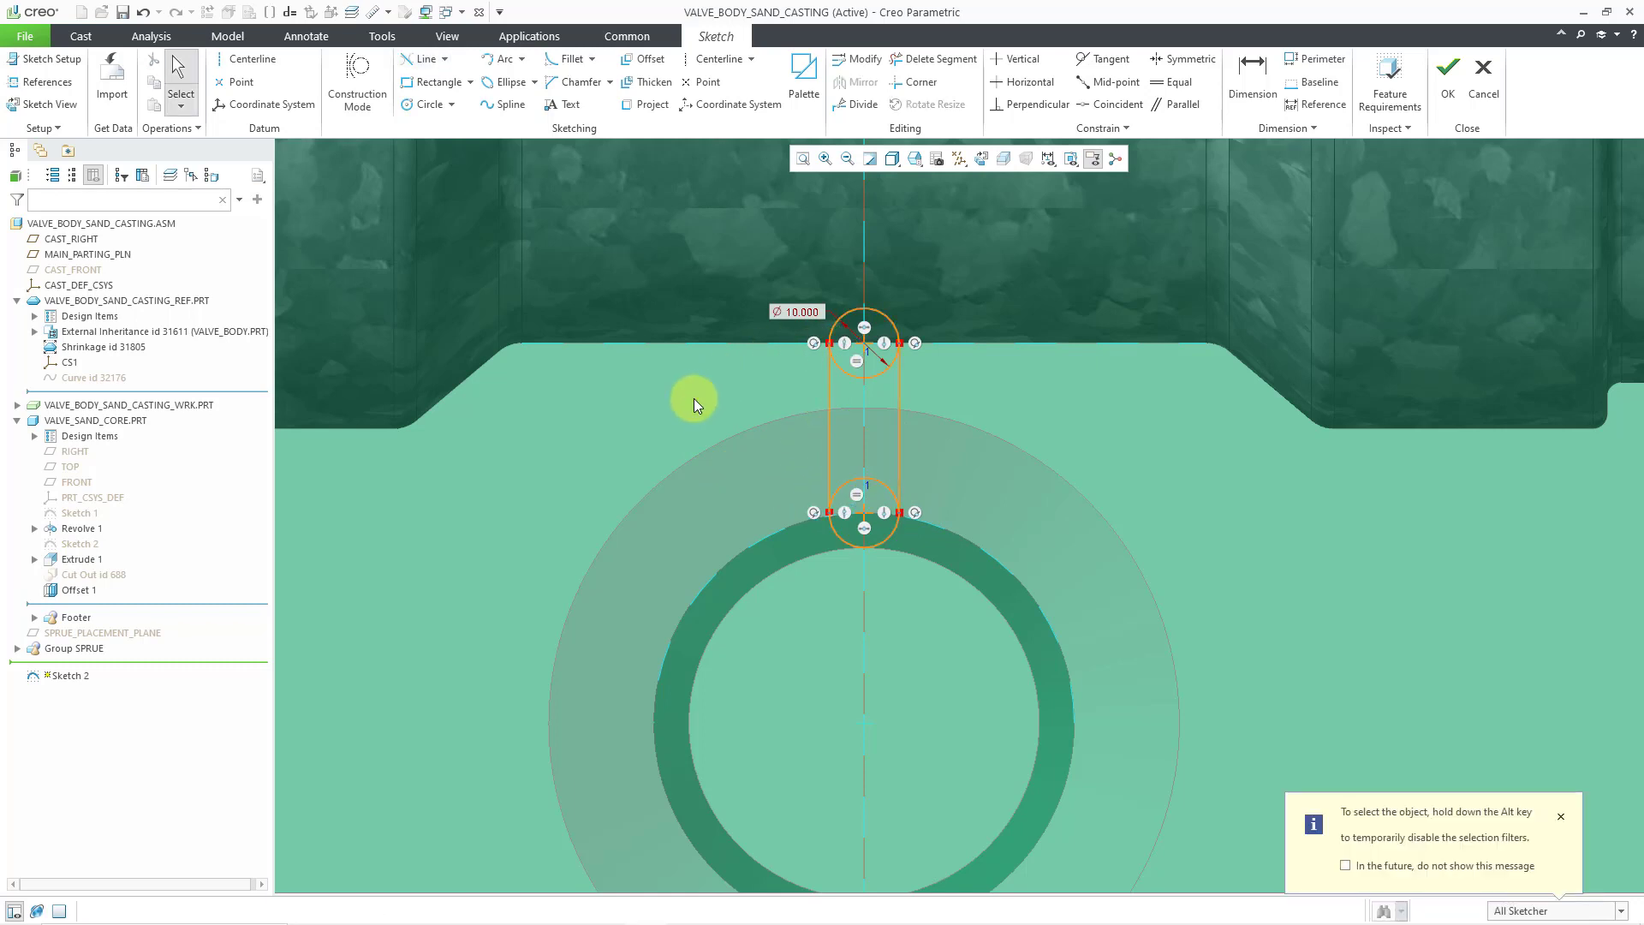
left_click(936, 59)
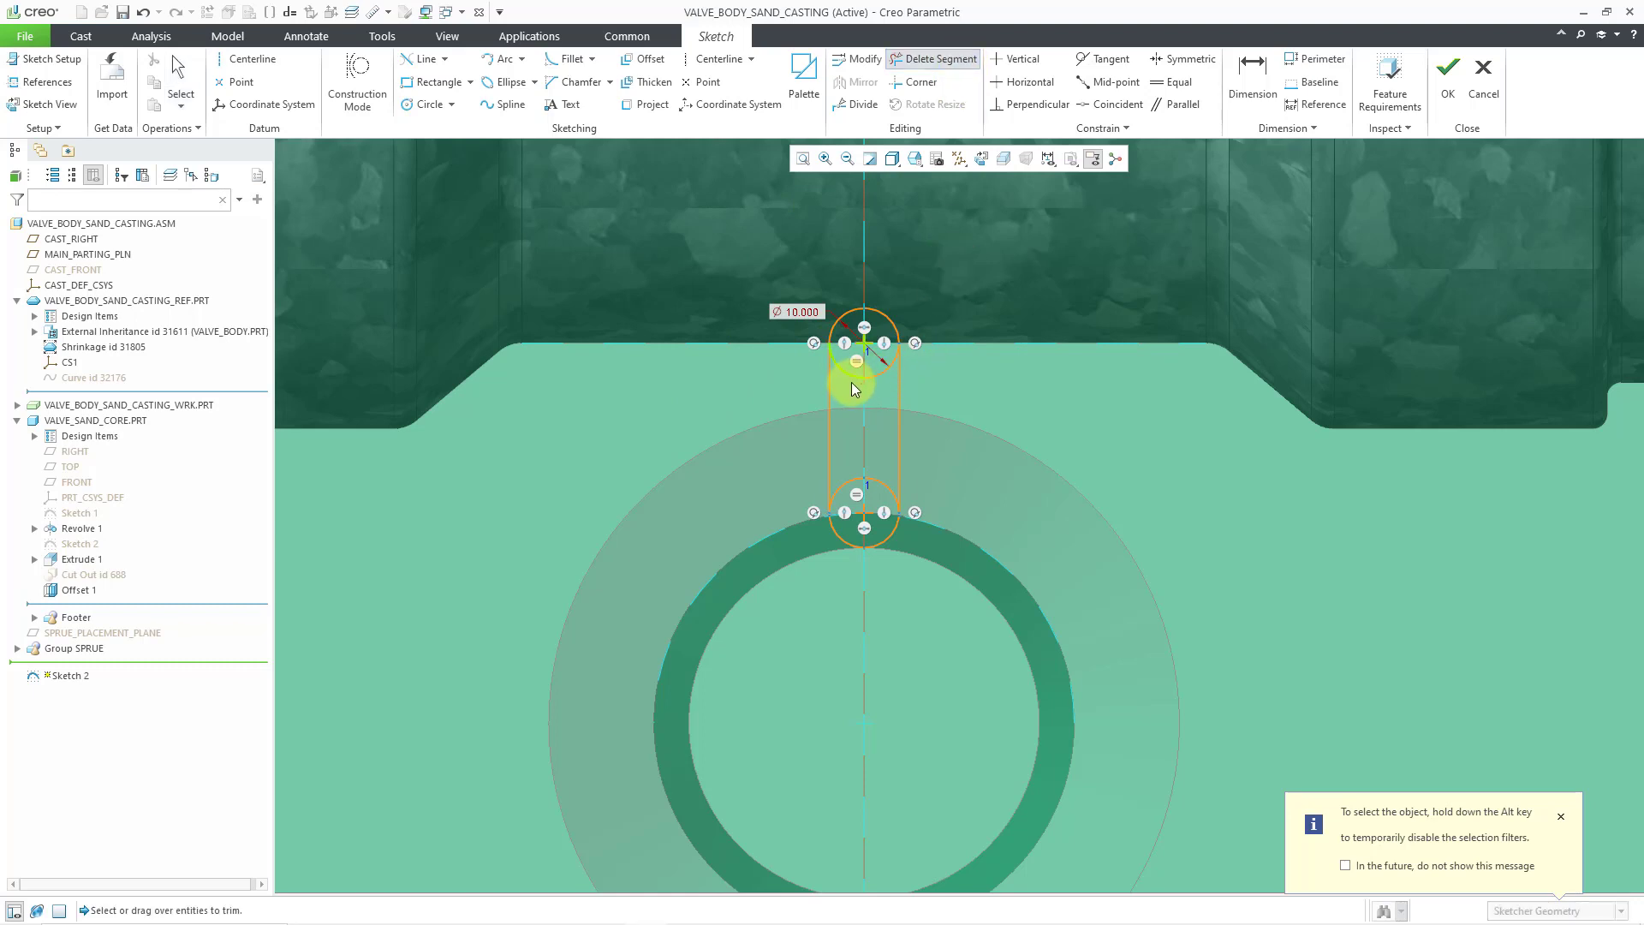
left_click(873, 375)
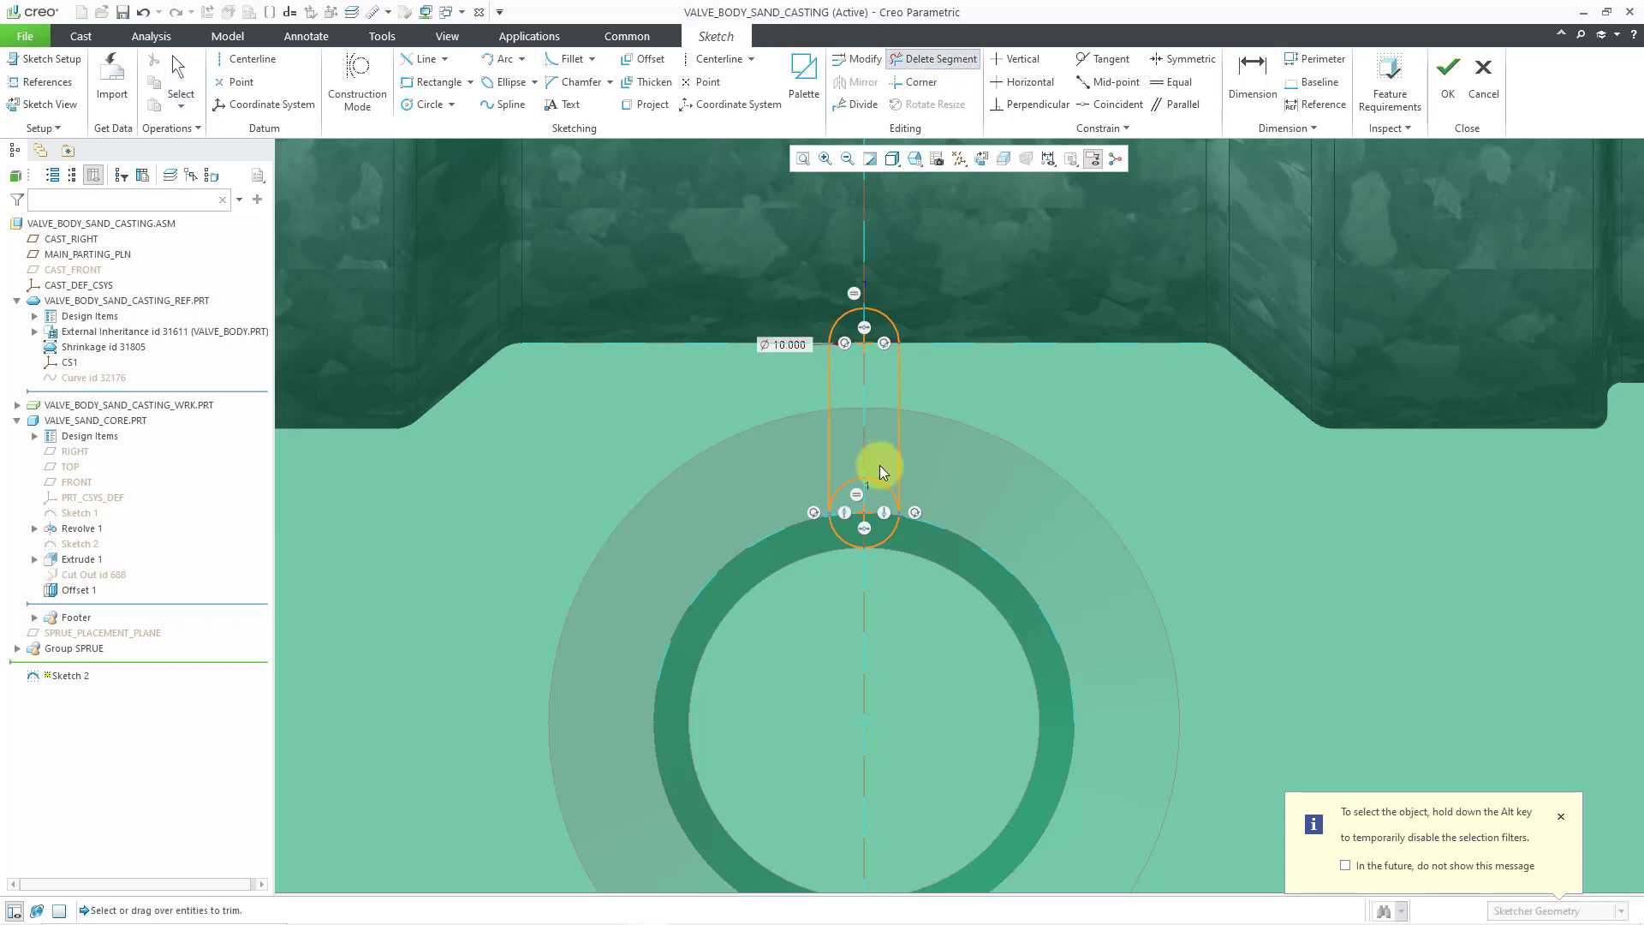
left_click(860, 493)
middle_click(1001, 411)
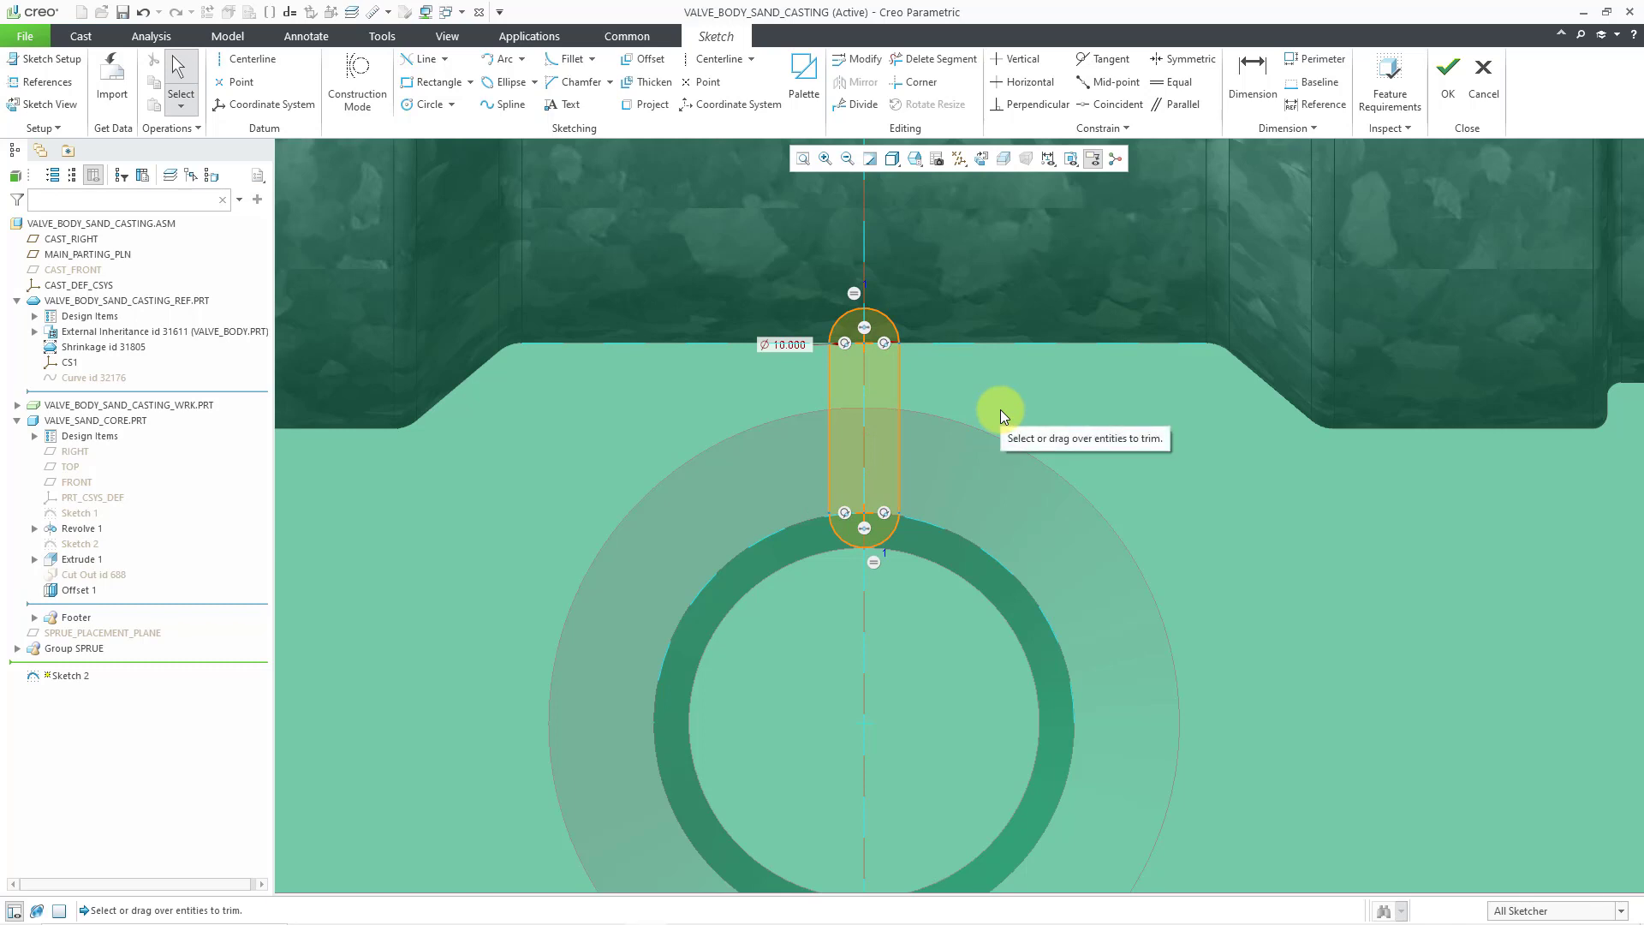
Step: Finish the slot sketch, return to a 3D view and hide the datum planes
left_click(1448, 81)
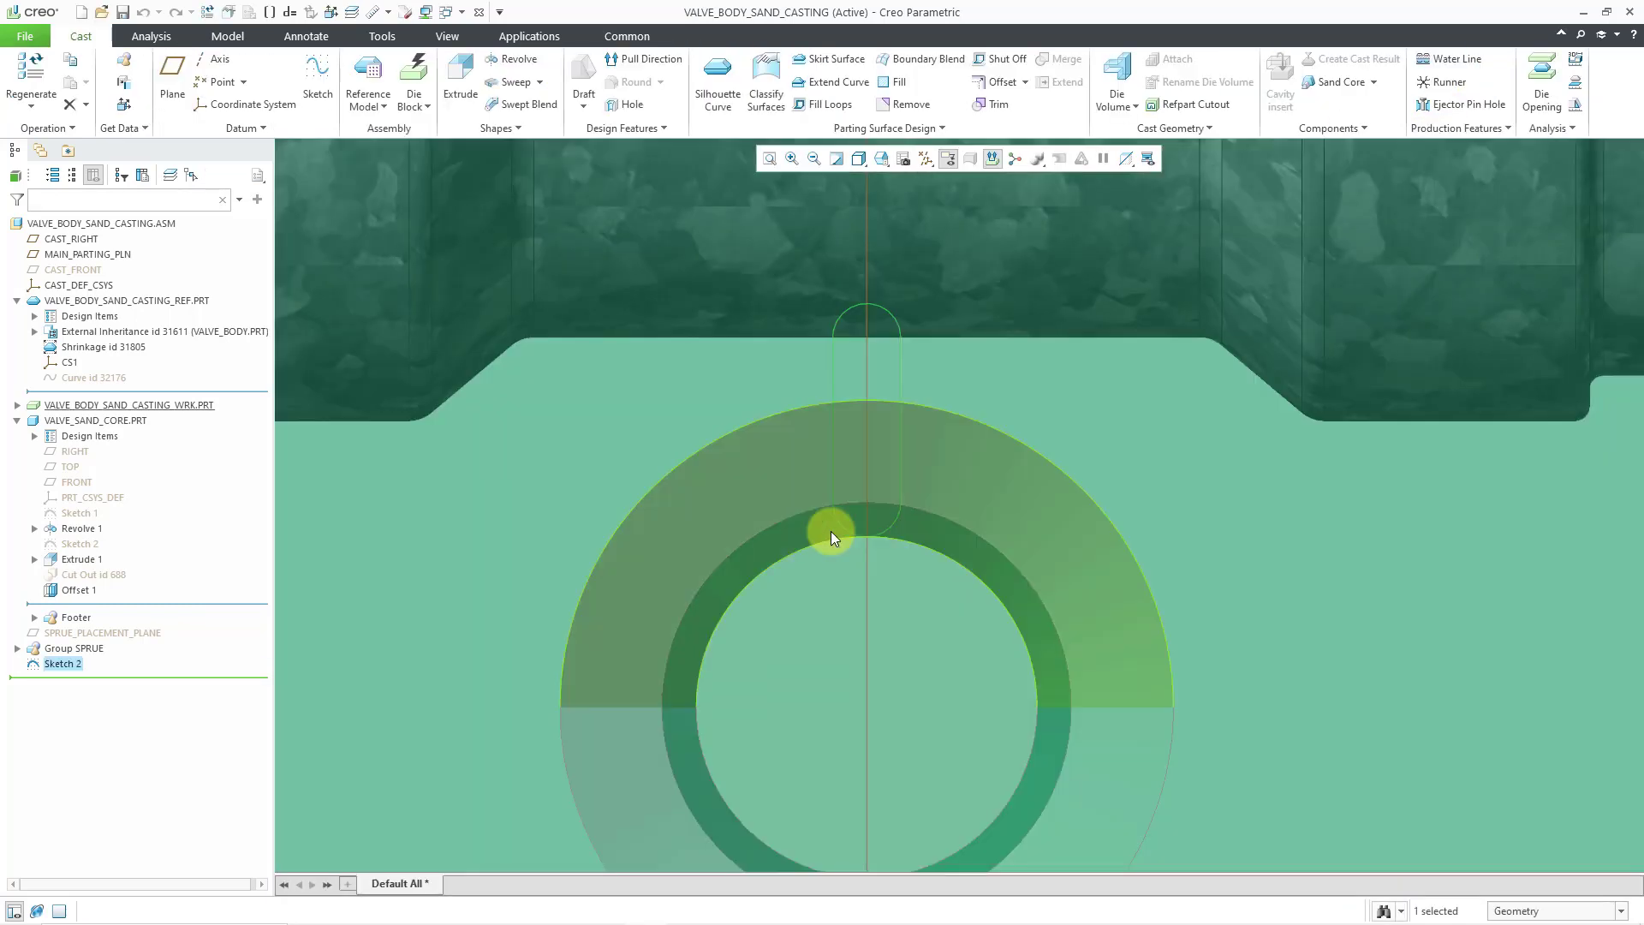
scroll(830, 531, "down", 5)
mouse_move(819, 526)
middle_mouse_down()
mouse_move(843, 460)
mouse_move(800, 411)
mouse_move(799, 432)
middle_mouse_up()
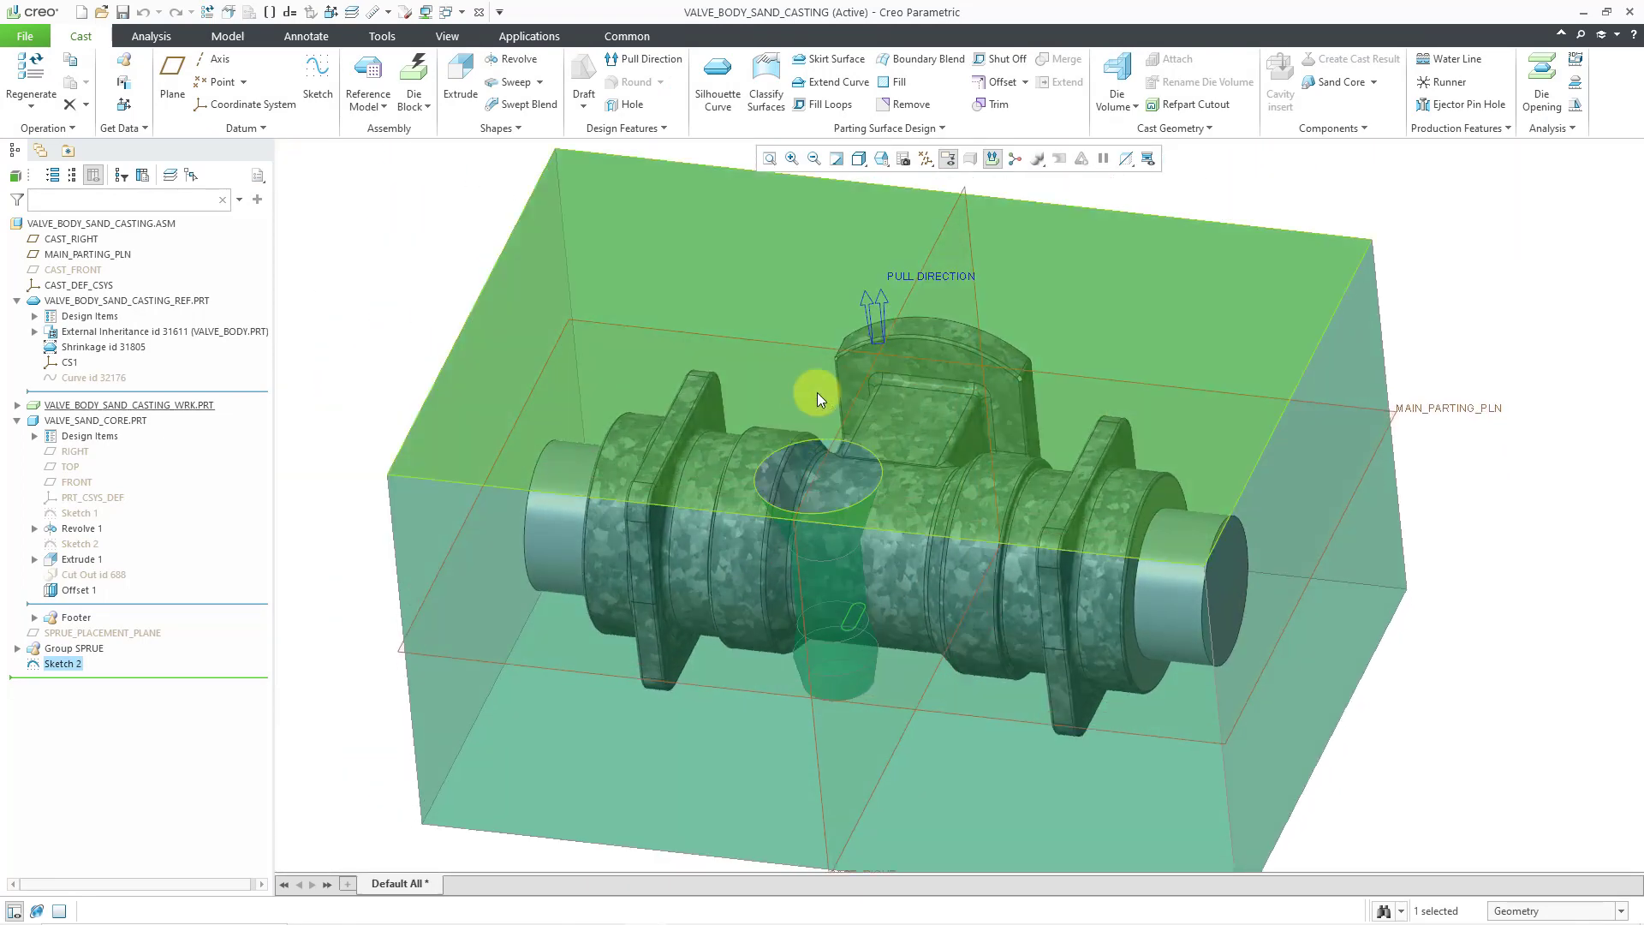
left_click(932, 160)
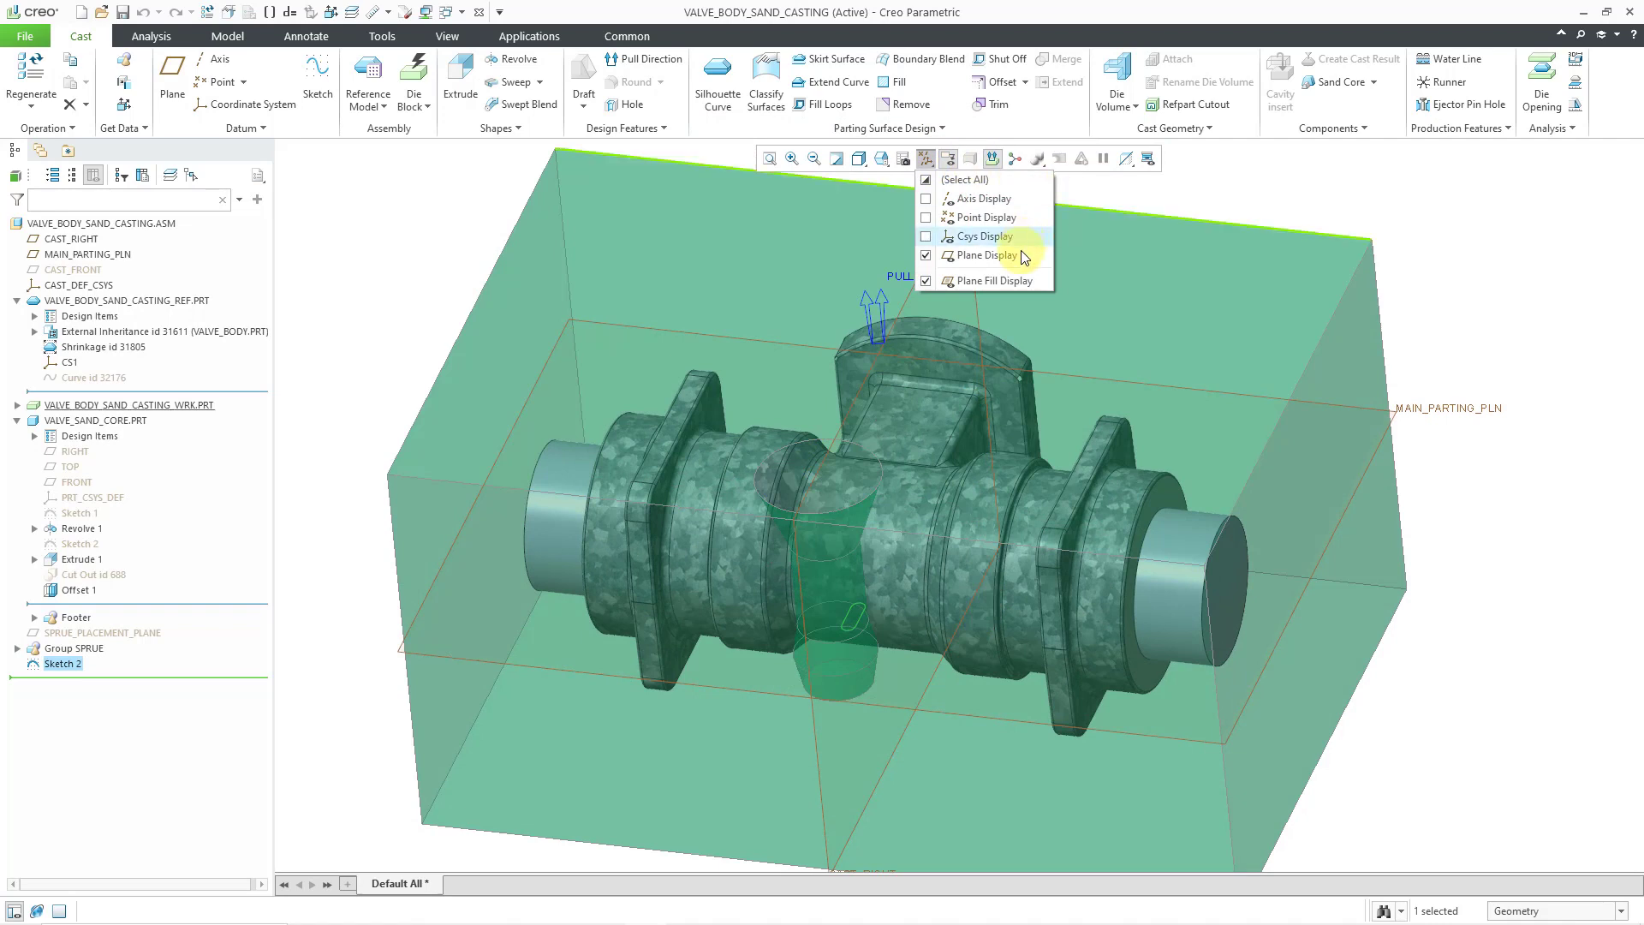
left_click(985, 254)
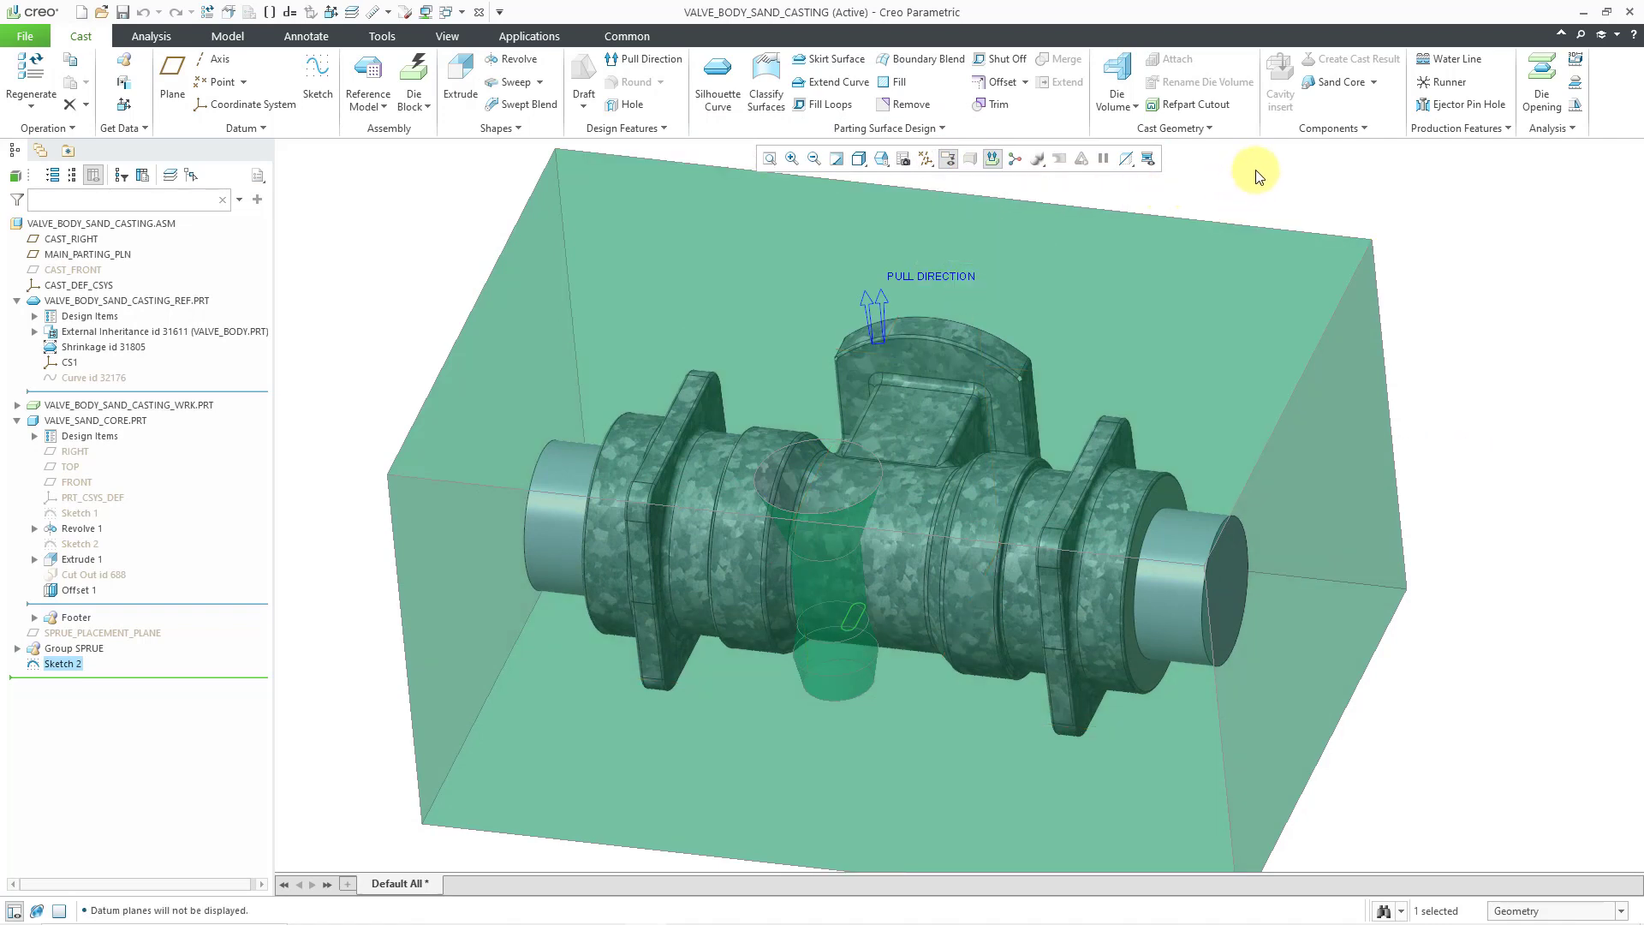
Step: Extrude Sketch 2 upward 6 deep with a 5.0 taper as Extrude 1
right_click(1290, 207)
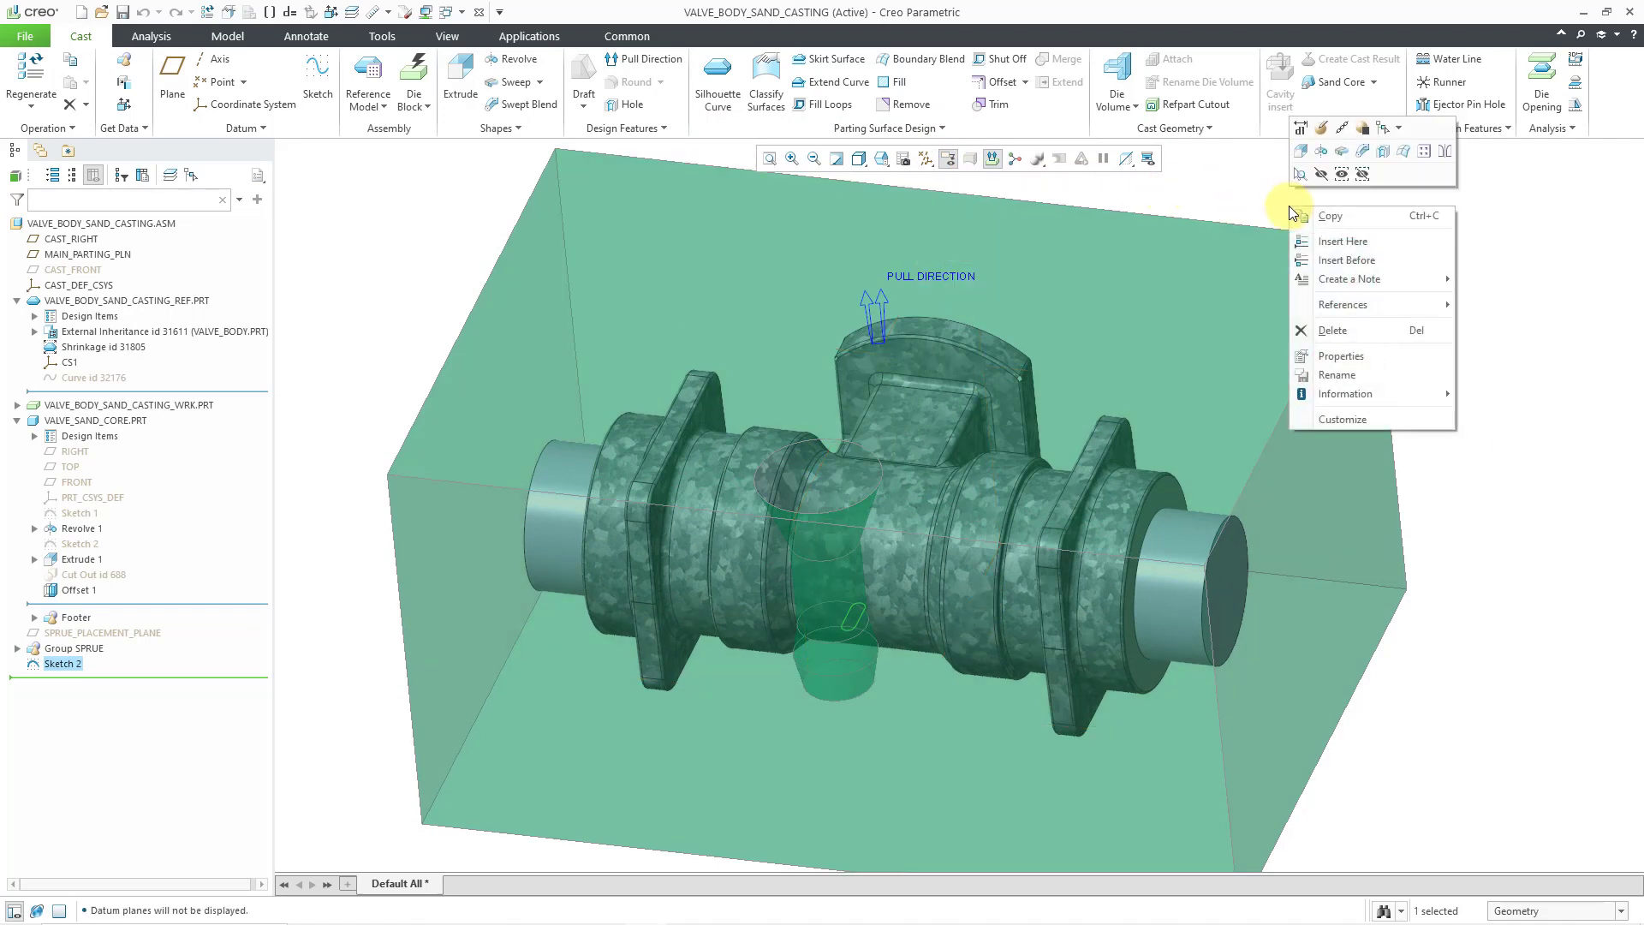
left_click(1301, 159)
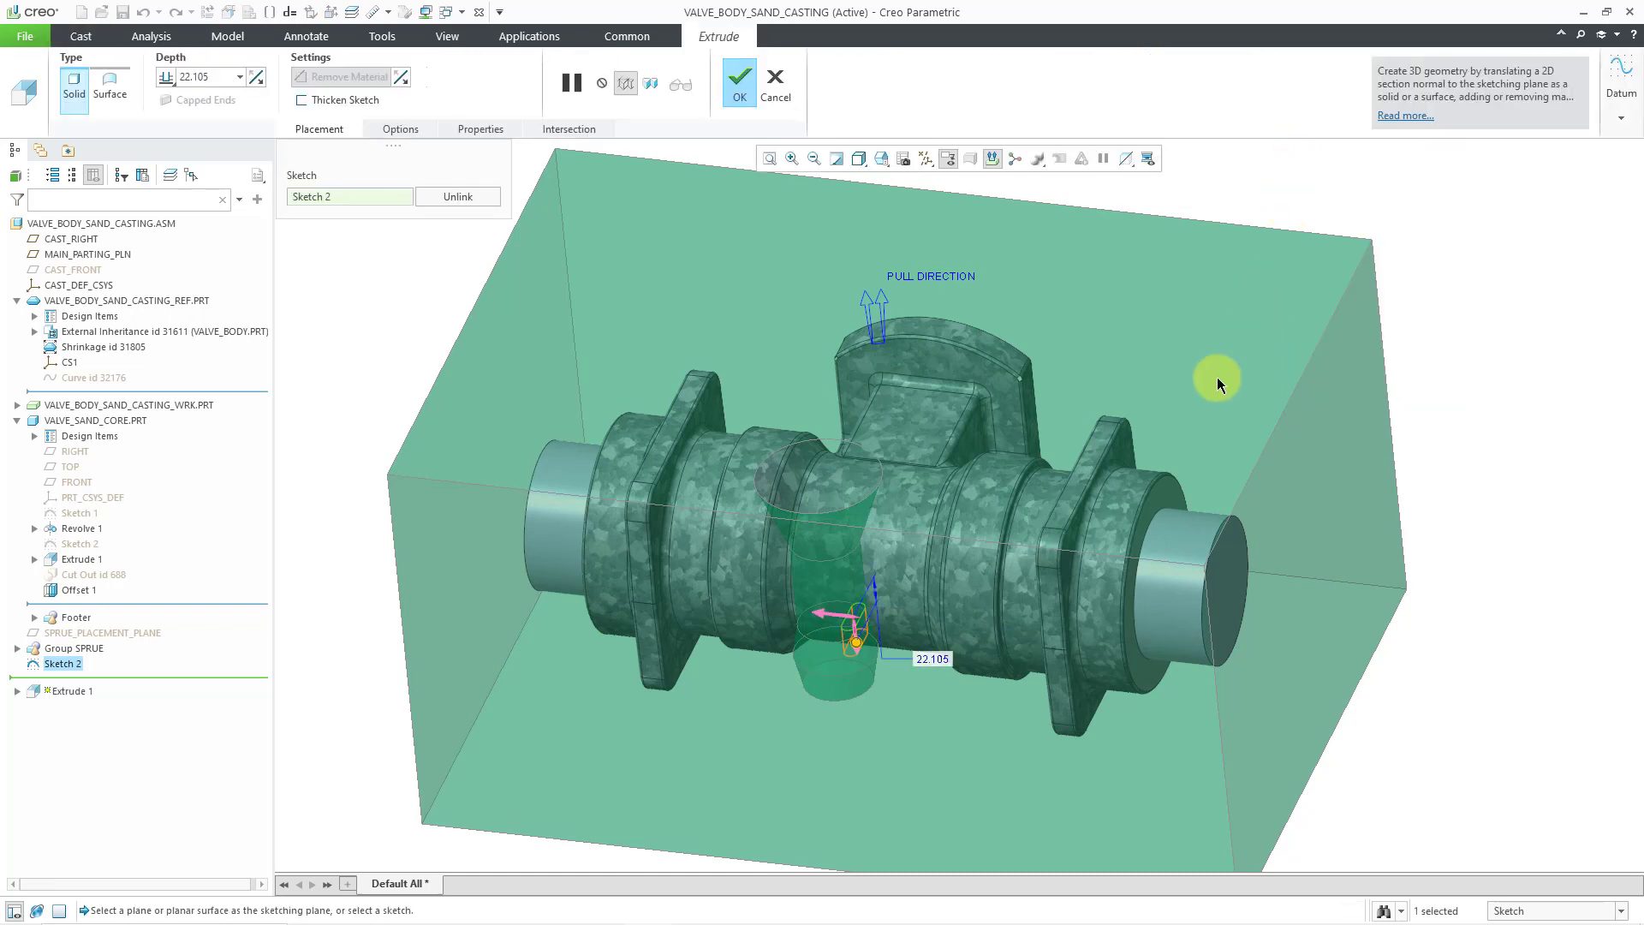
left_click(860, 653)
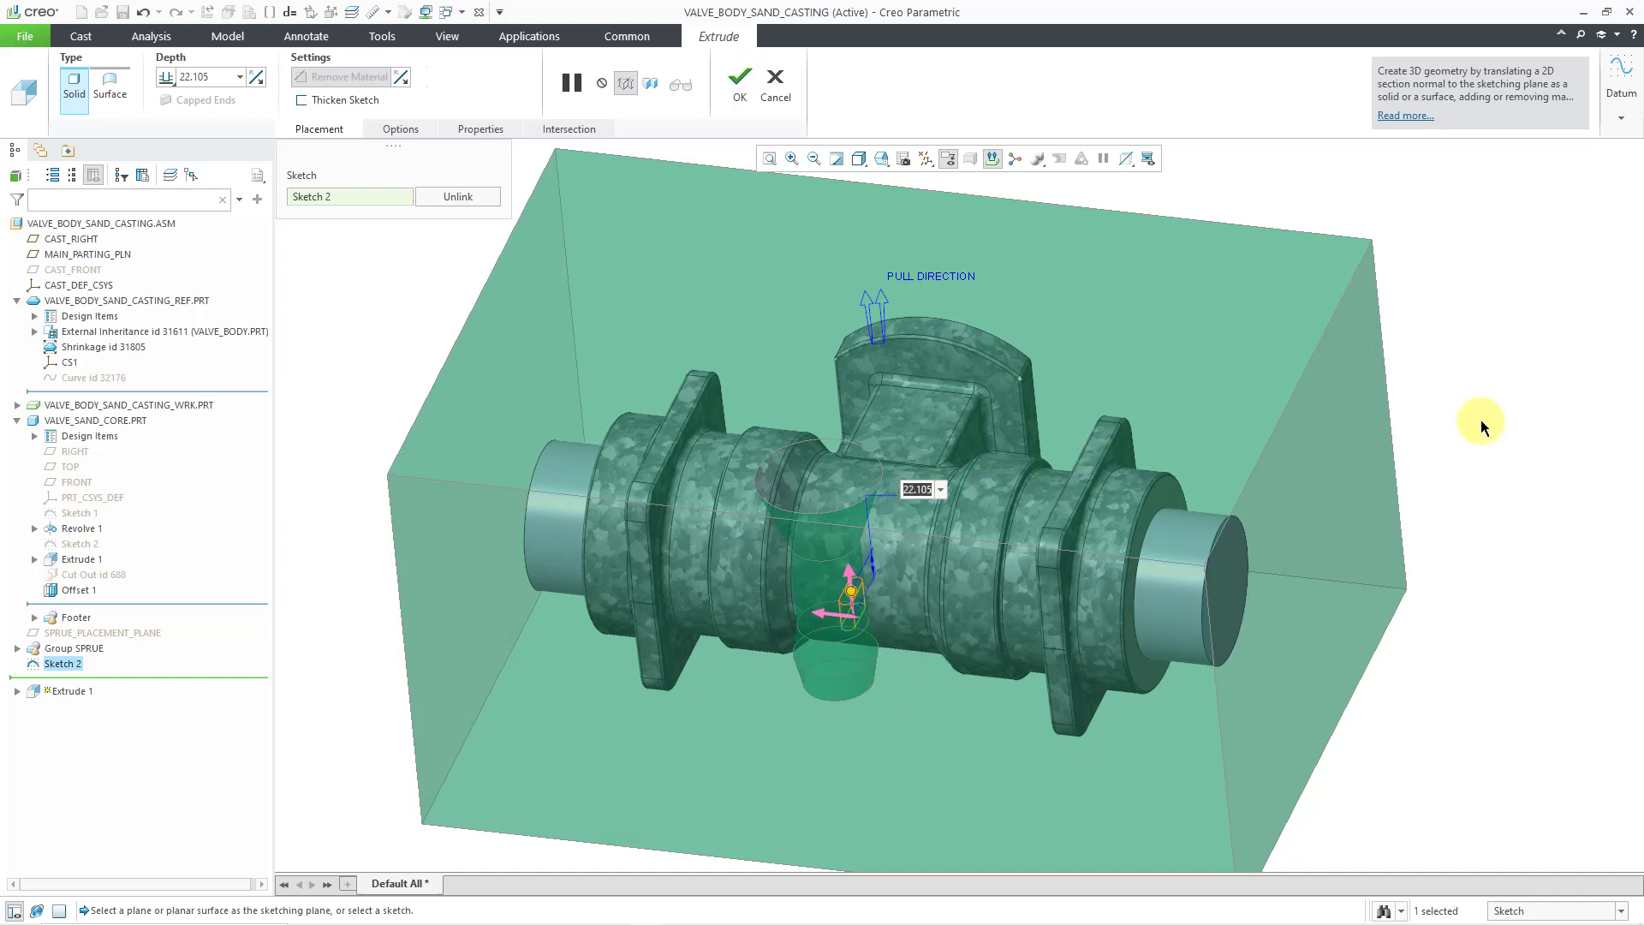
type("6")
key("Return")
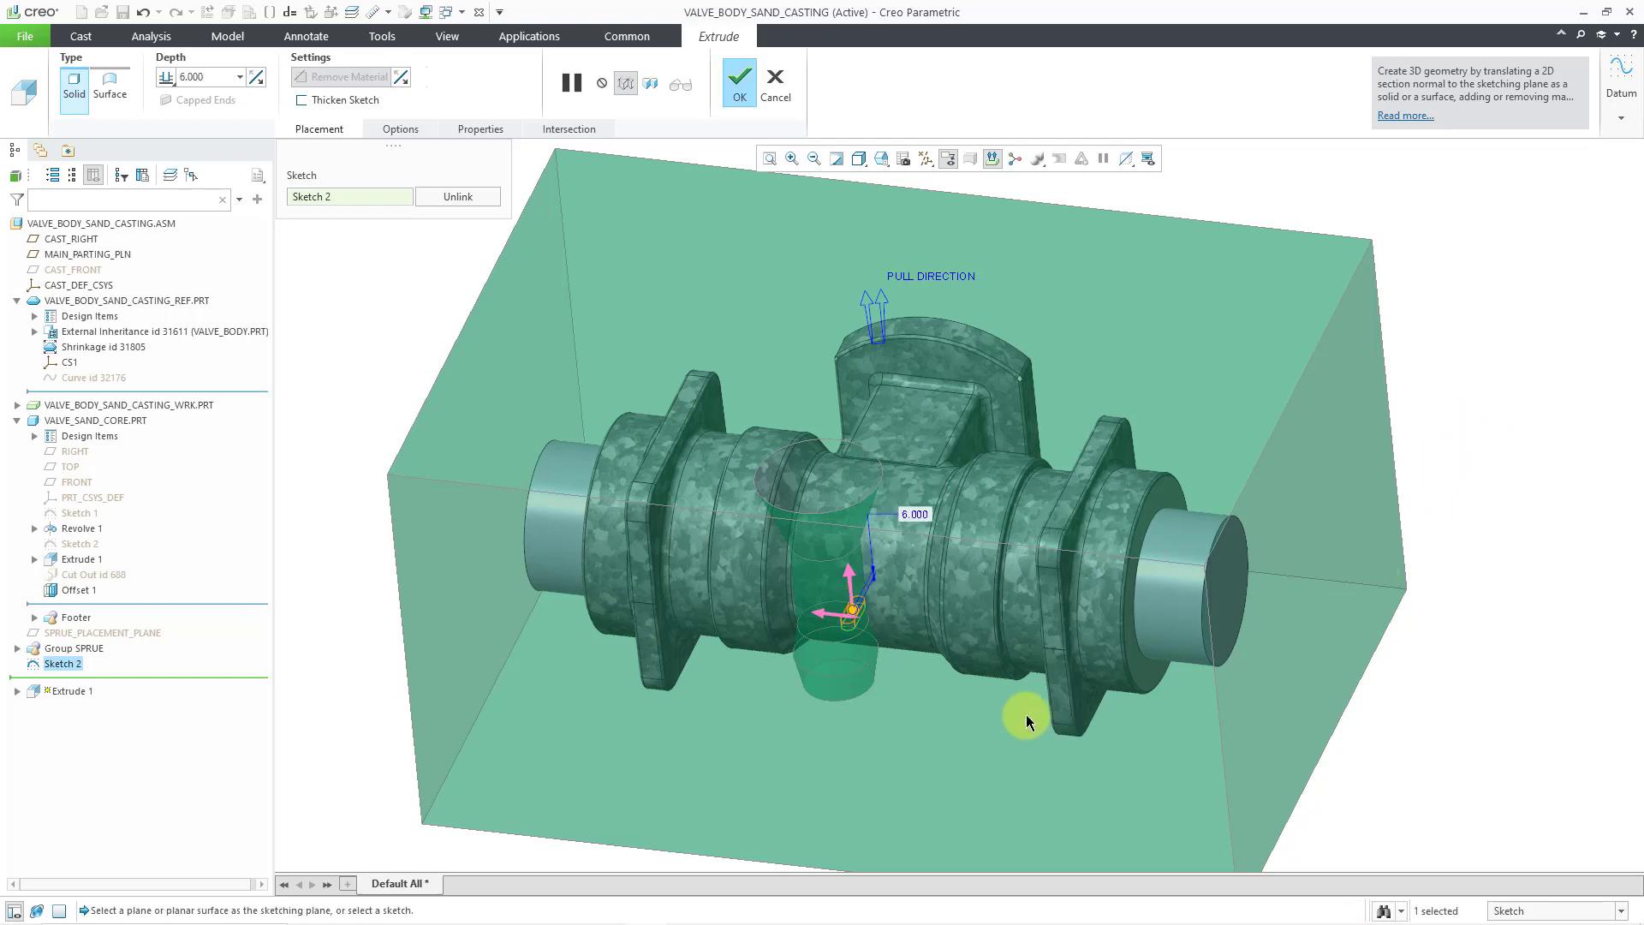
scroll(875, 635, "up", 5)
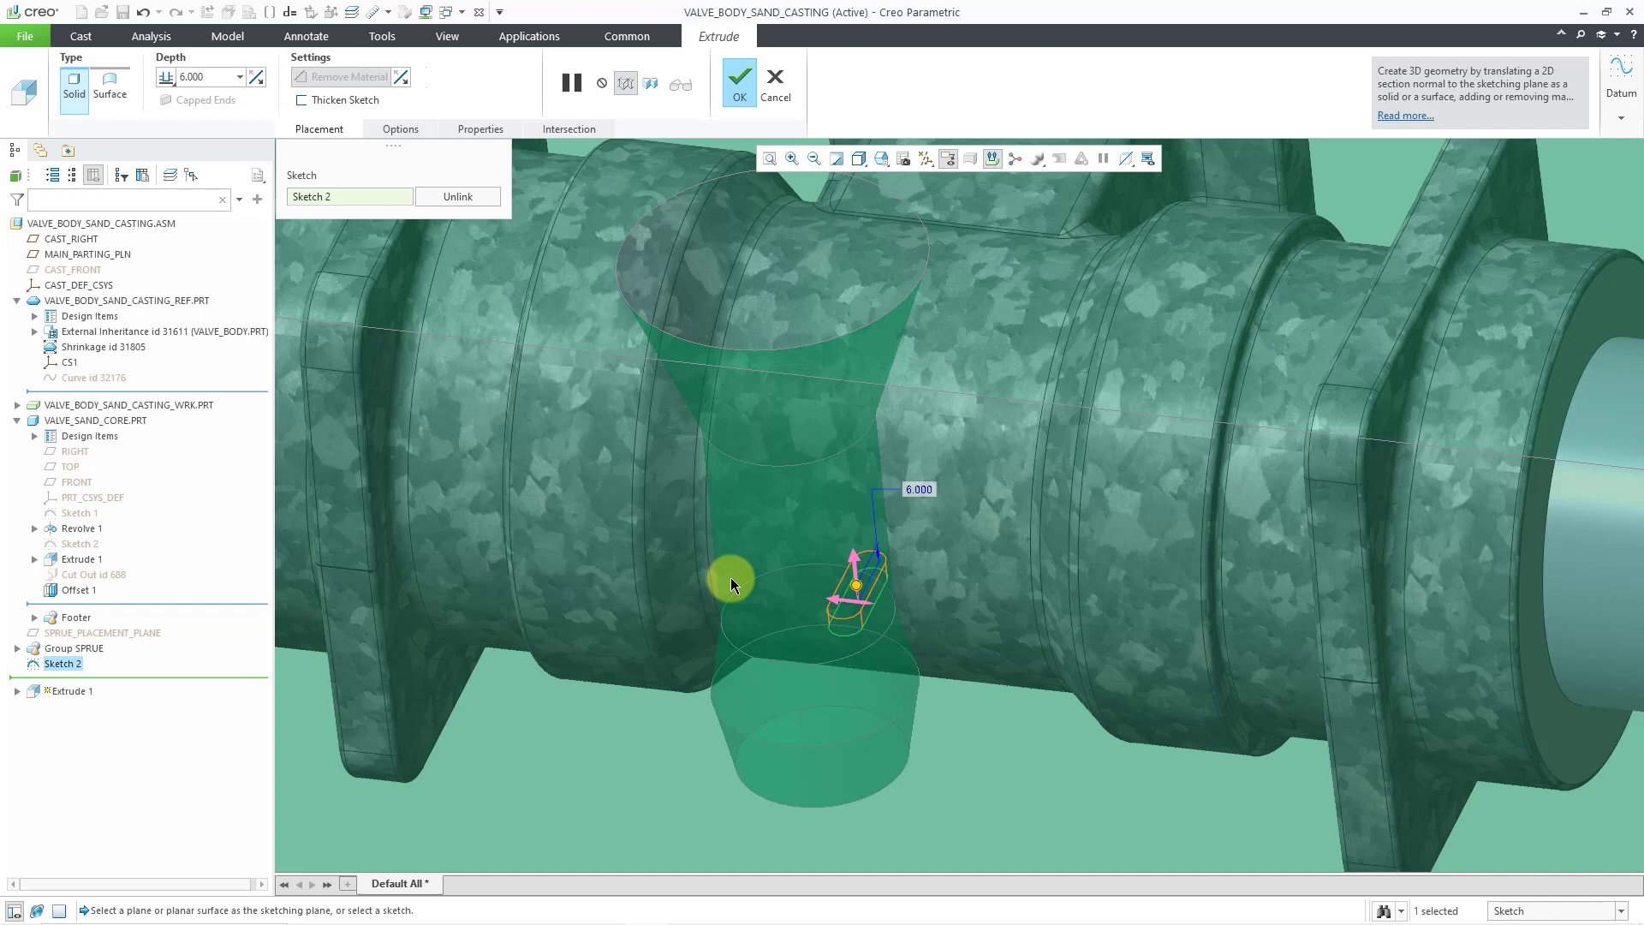
left_click(385, 128)
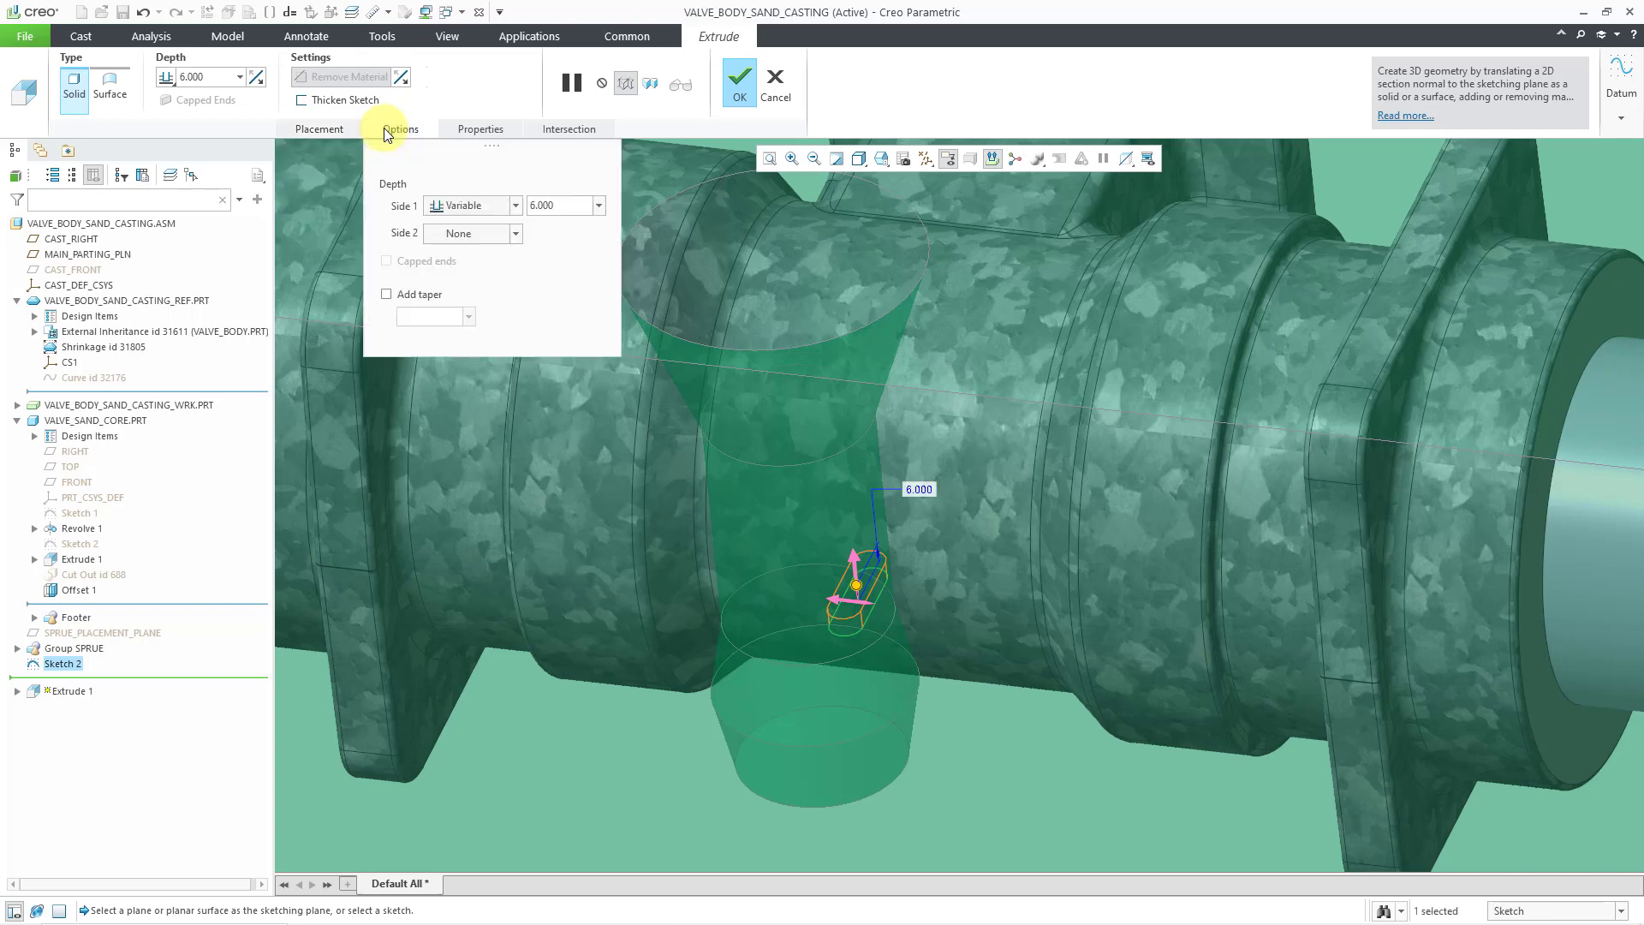
left_click(418, 295)
left_click_drag(888, 664, 938, 702)
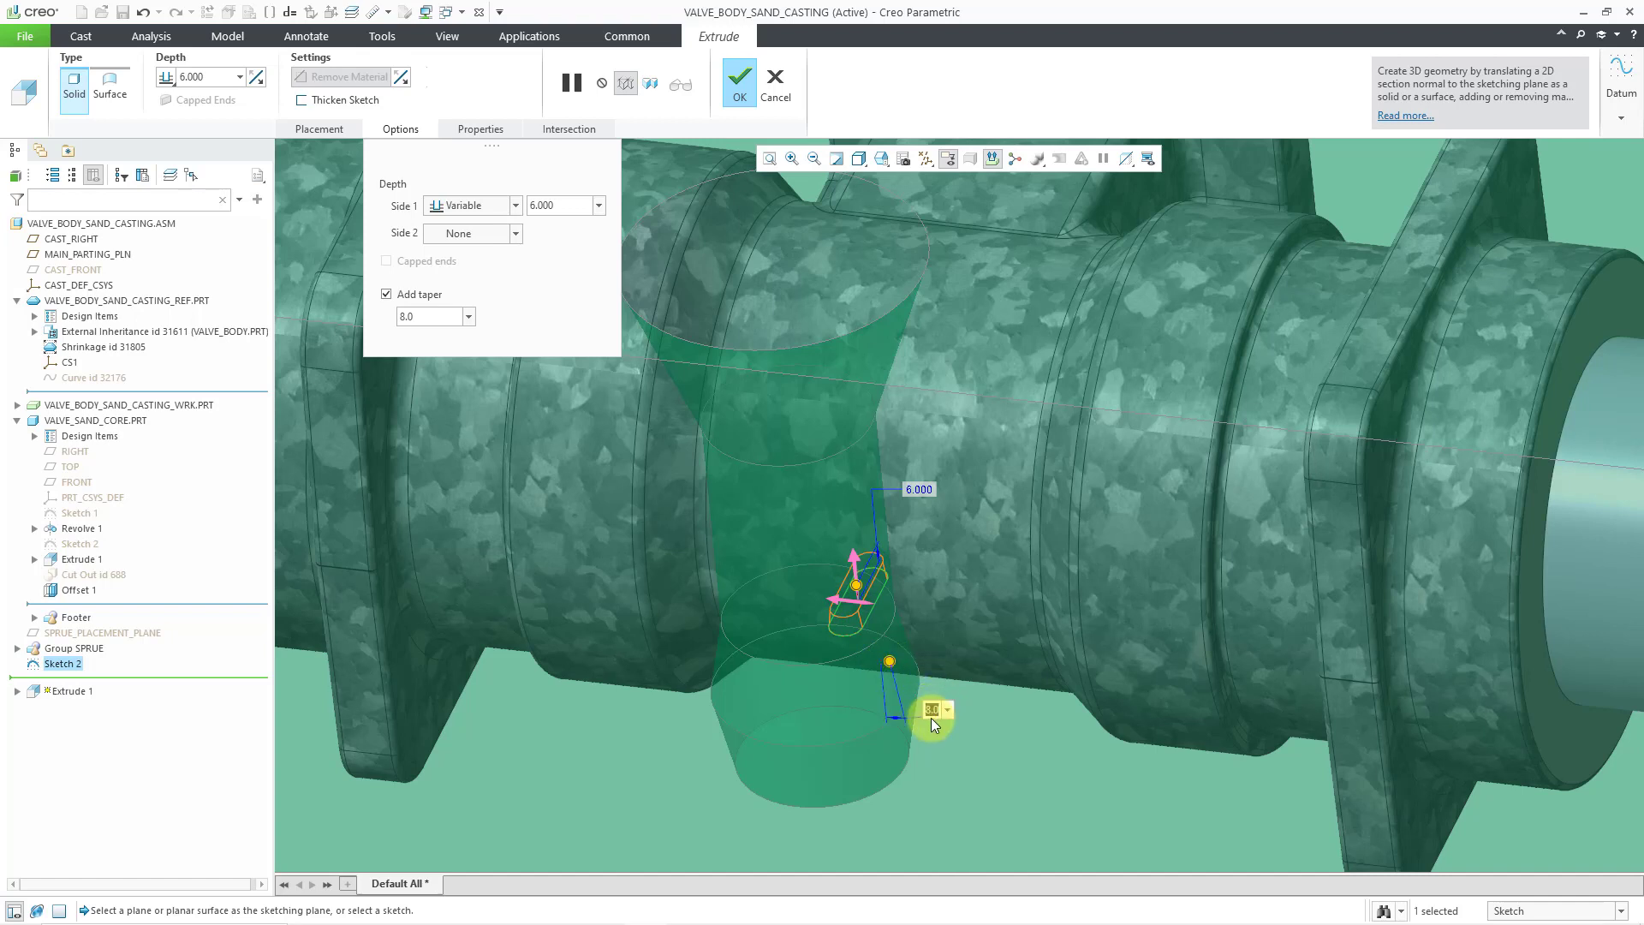
type("5")
key("Return")
left_click(738, 84)
Step: Redefine Extrude 1, turn off automatic intersection update and remove VALVE_SAND_CORE.PRT from its intersected models
scroll(881, 470, "down", 3)
right_click(75, 698)
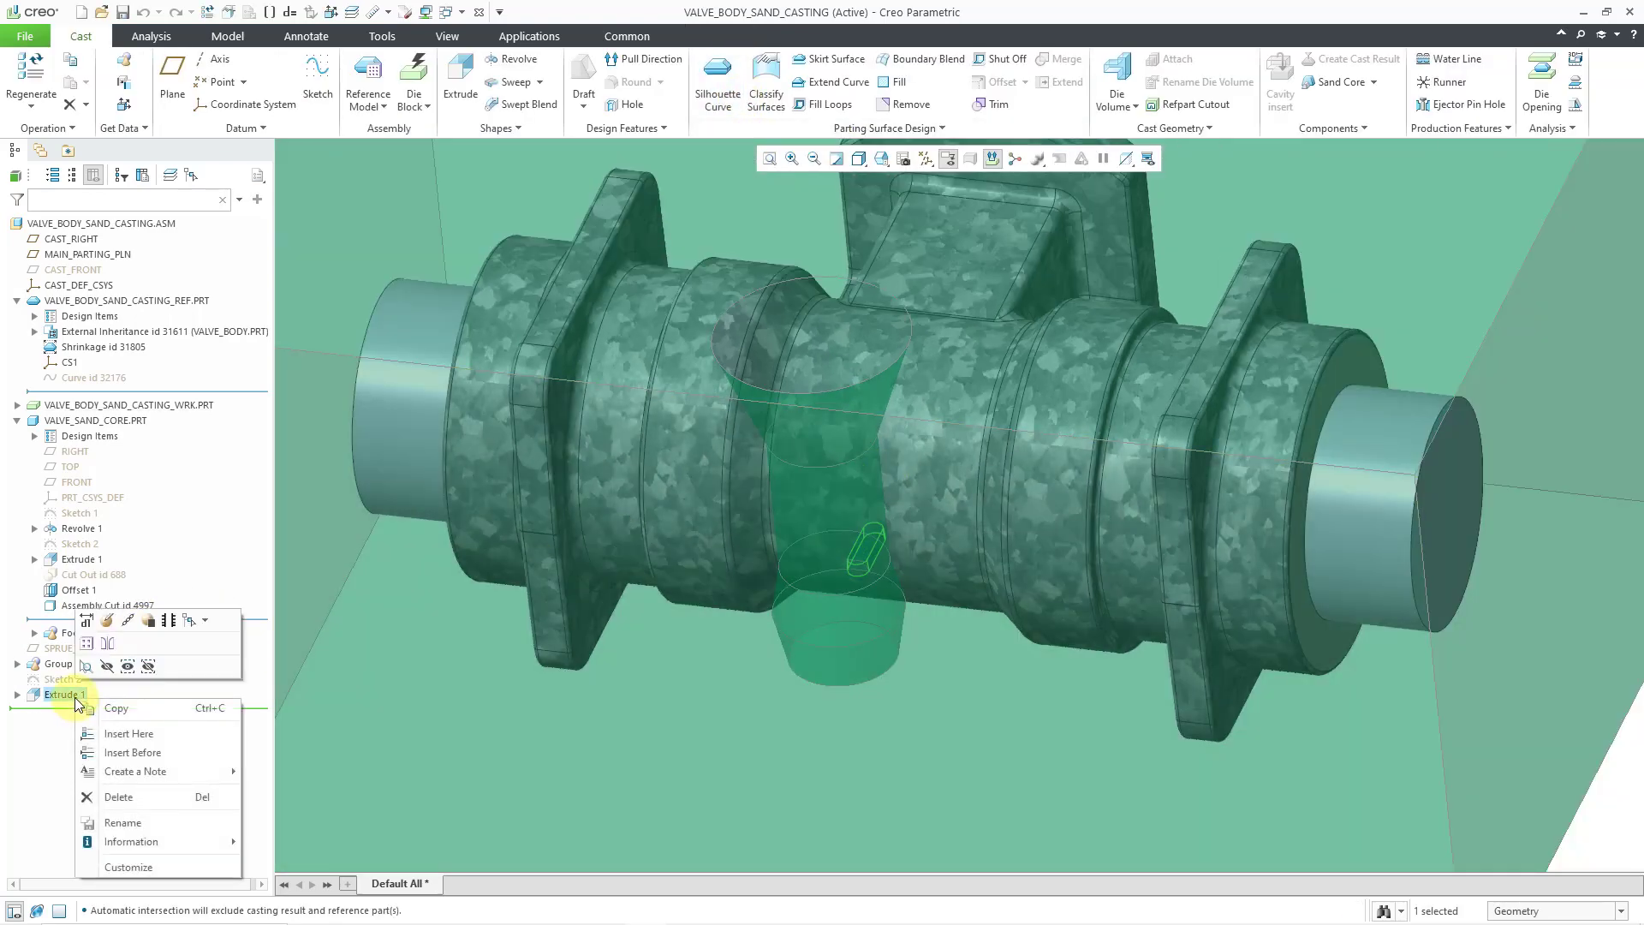
left_click(109, 620)
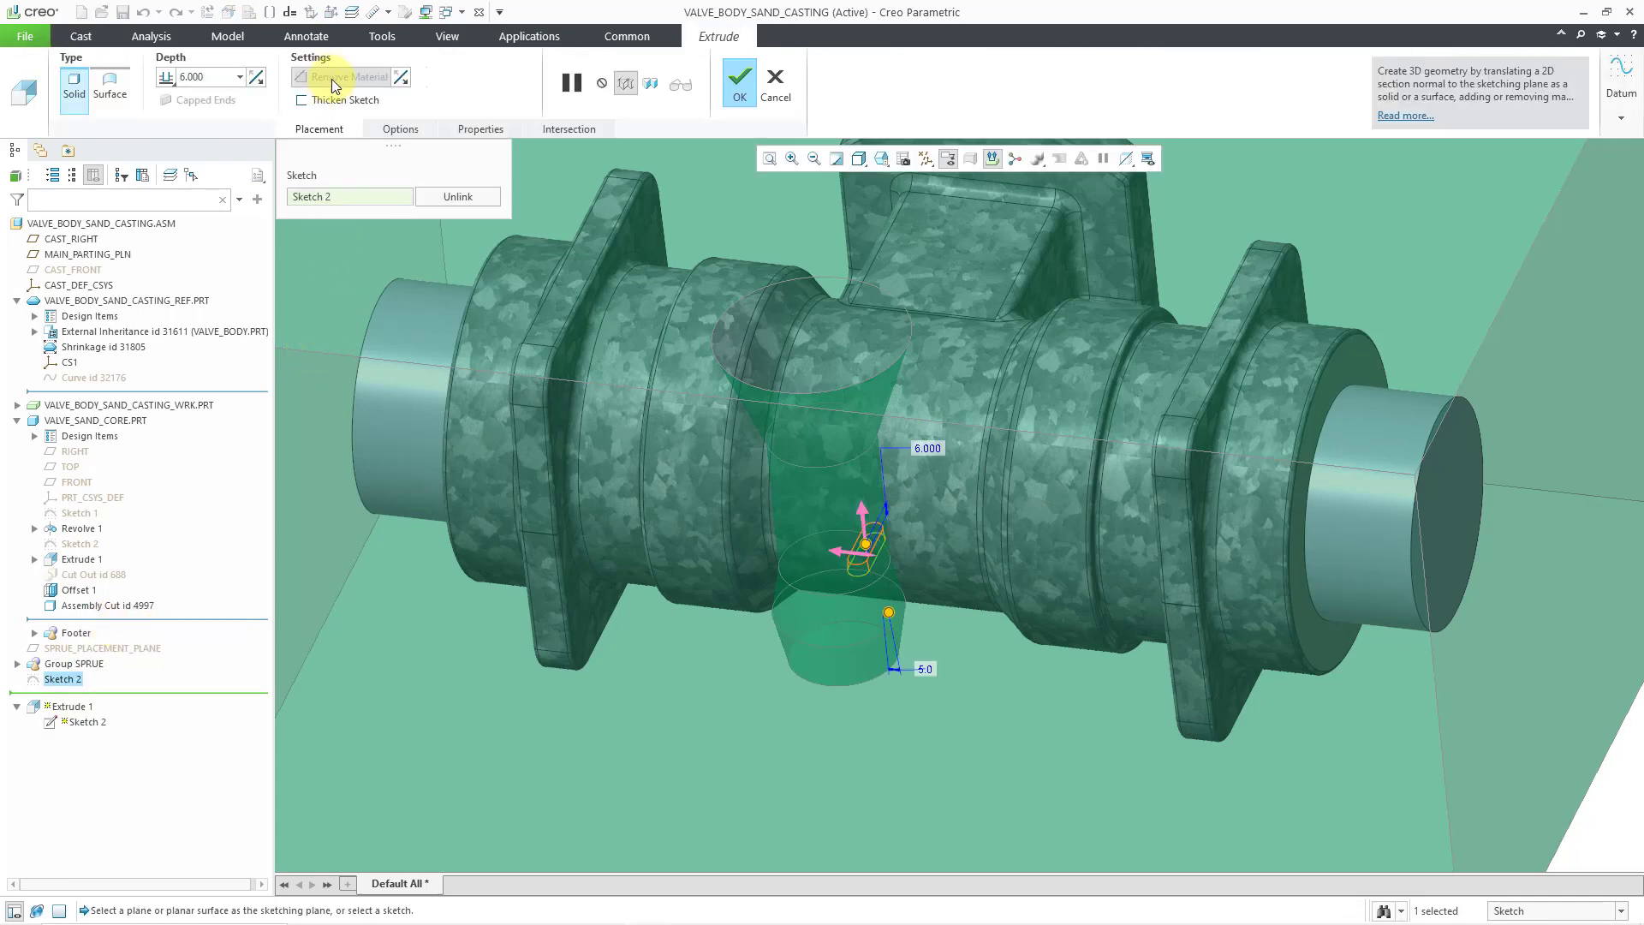
left_click(567, 127)
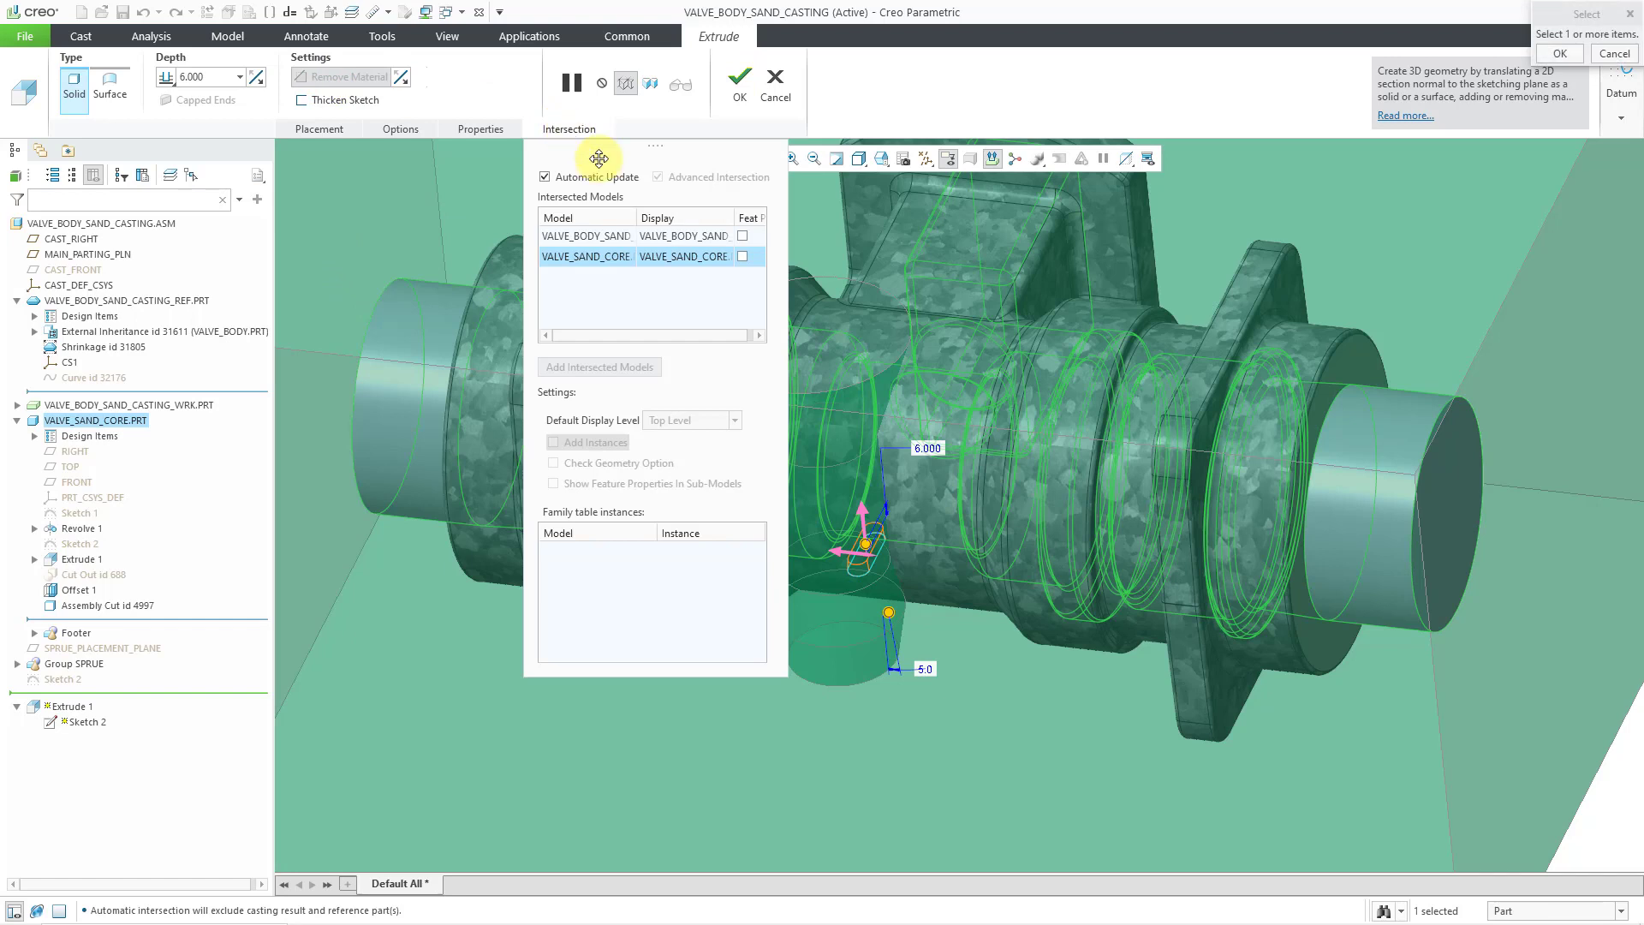
left_click(544, 178)
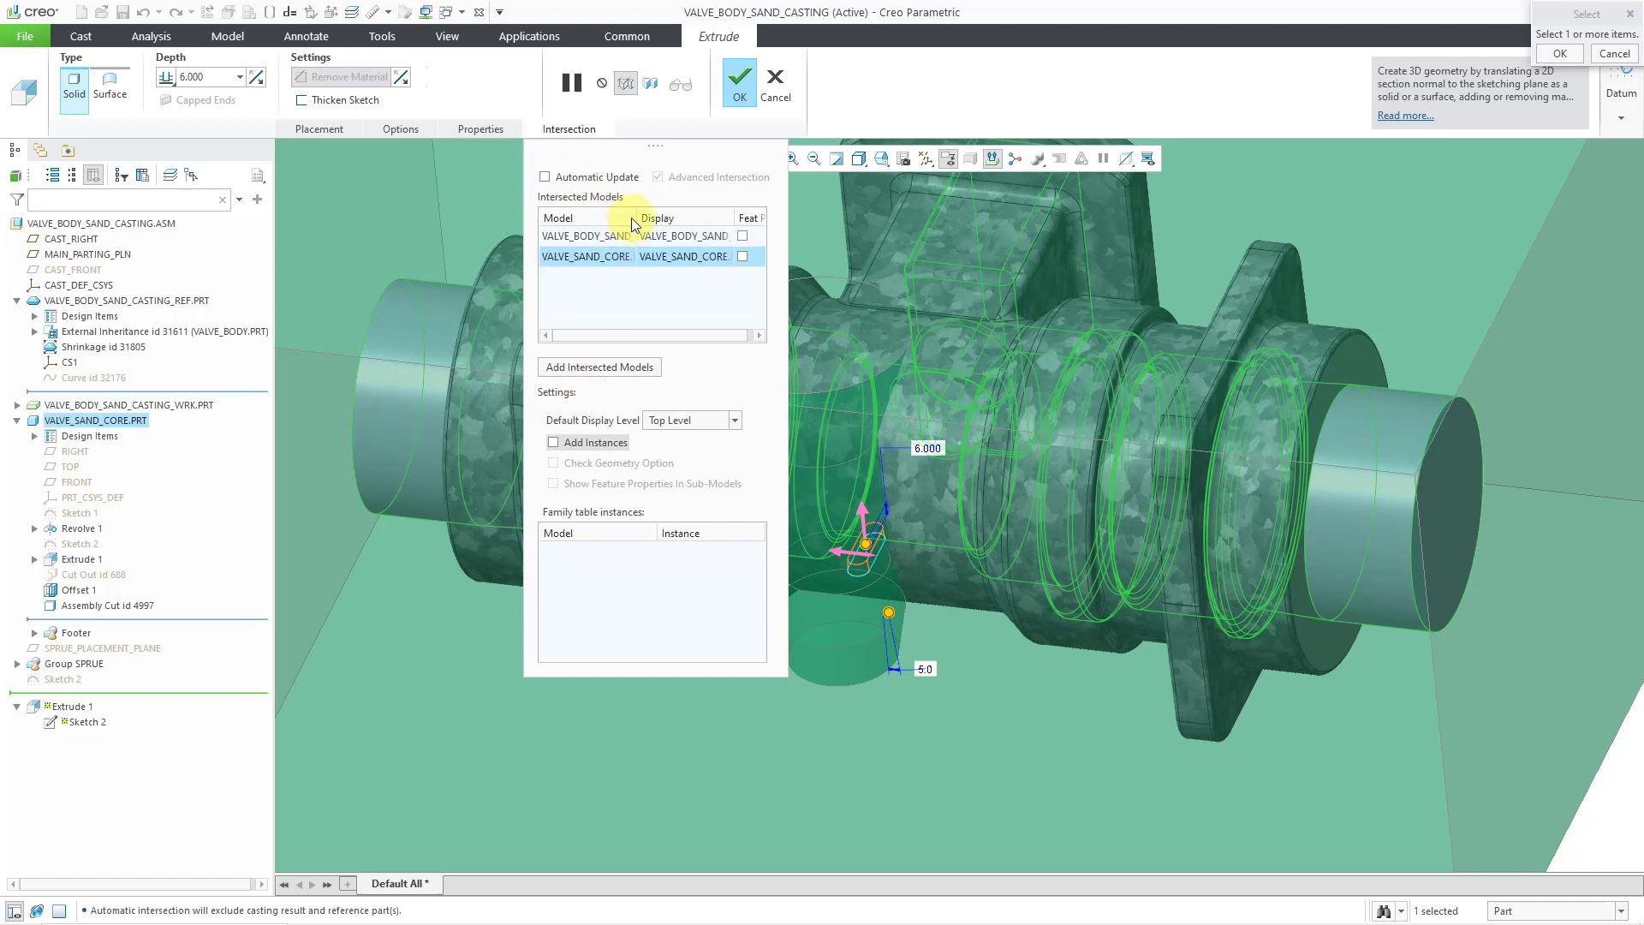
left_click_drag(651, 210, 704, 211)
right_click(631, 259)
left_click(657, 269)
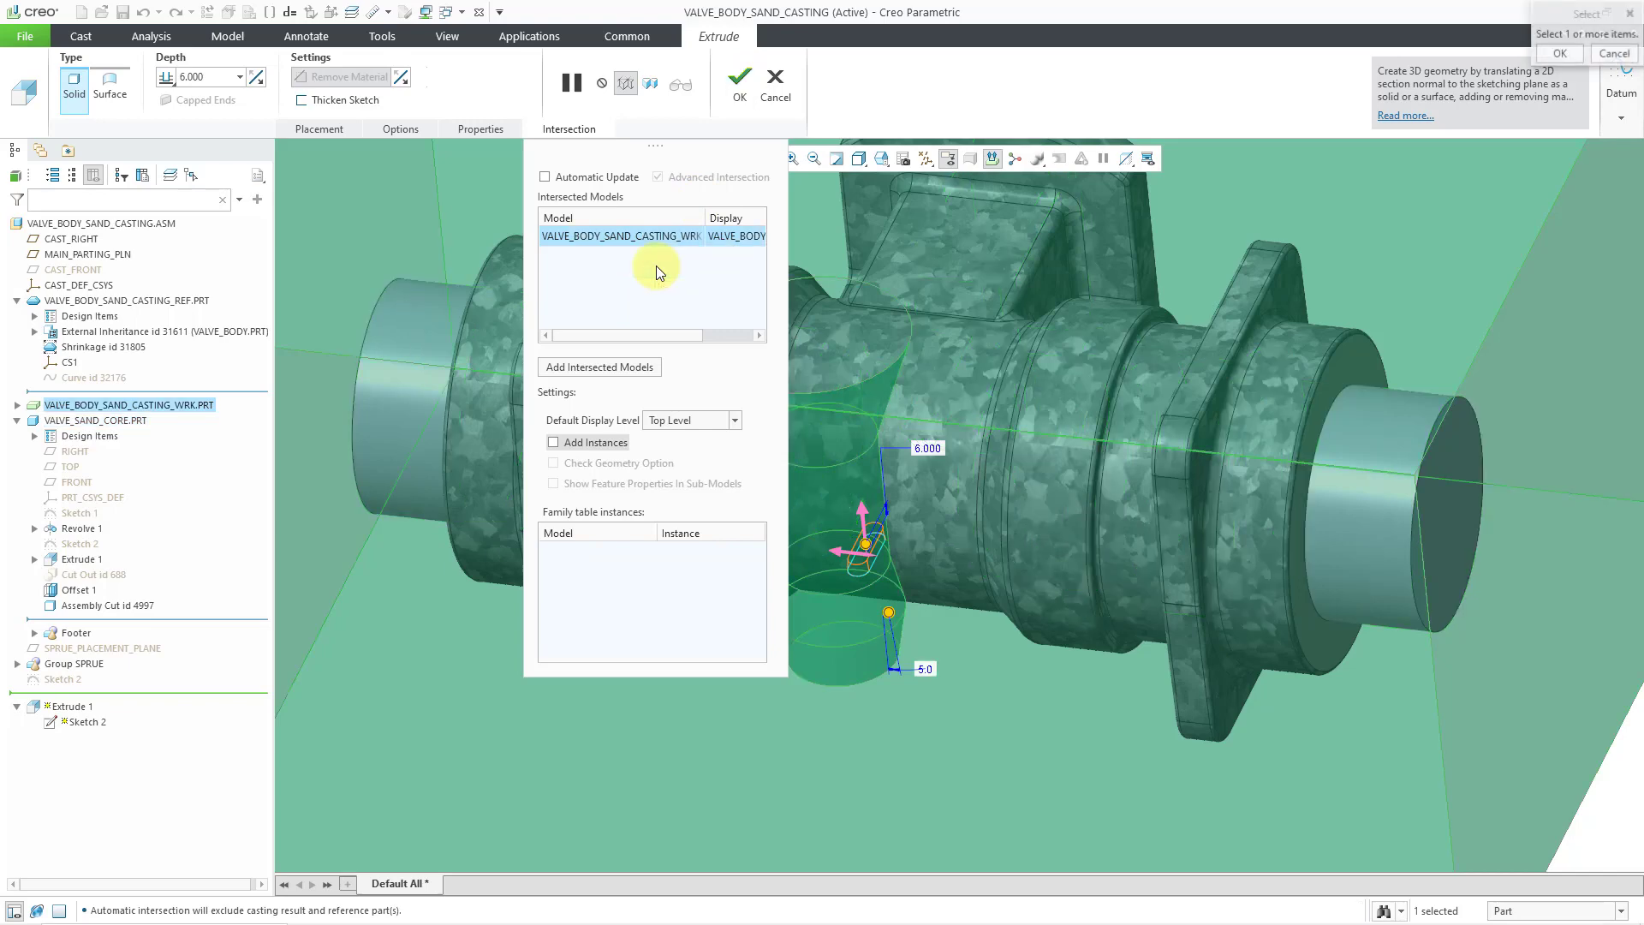
Step: Confirm Extrude 1, then mirror it about MAIN_PARTING_PLN, intersecting the sand casting part
left_click(741, 86)
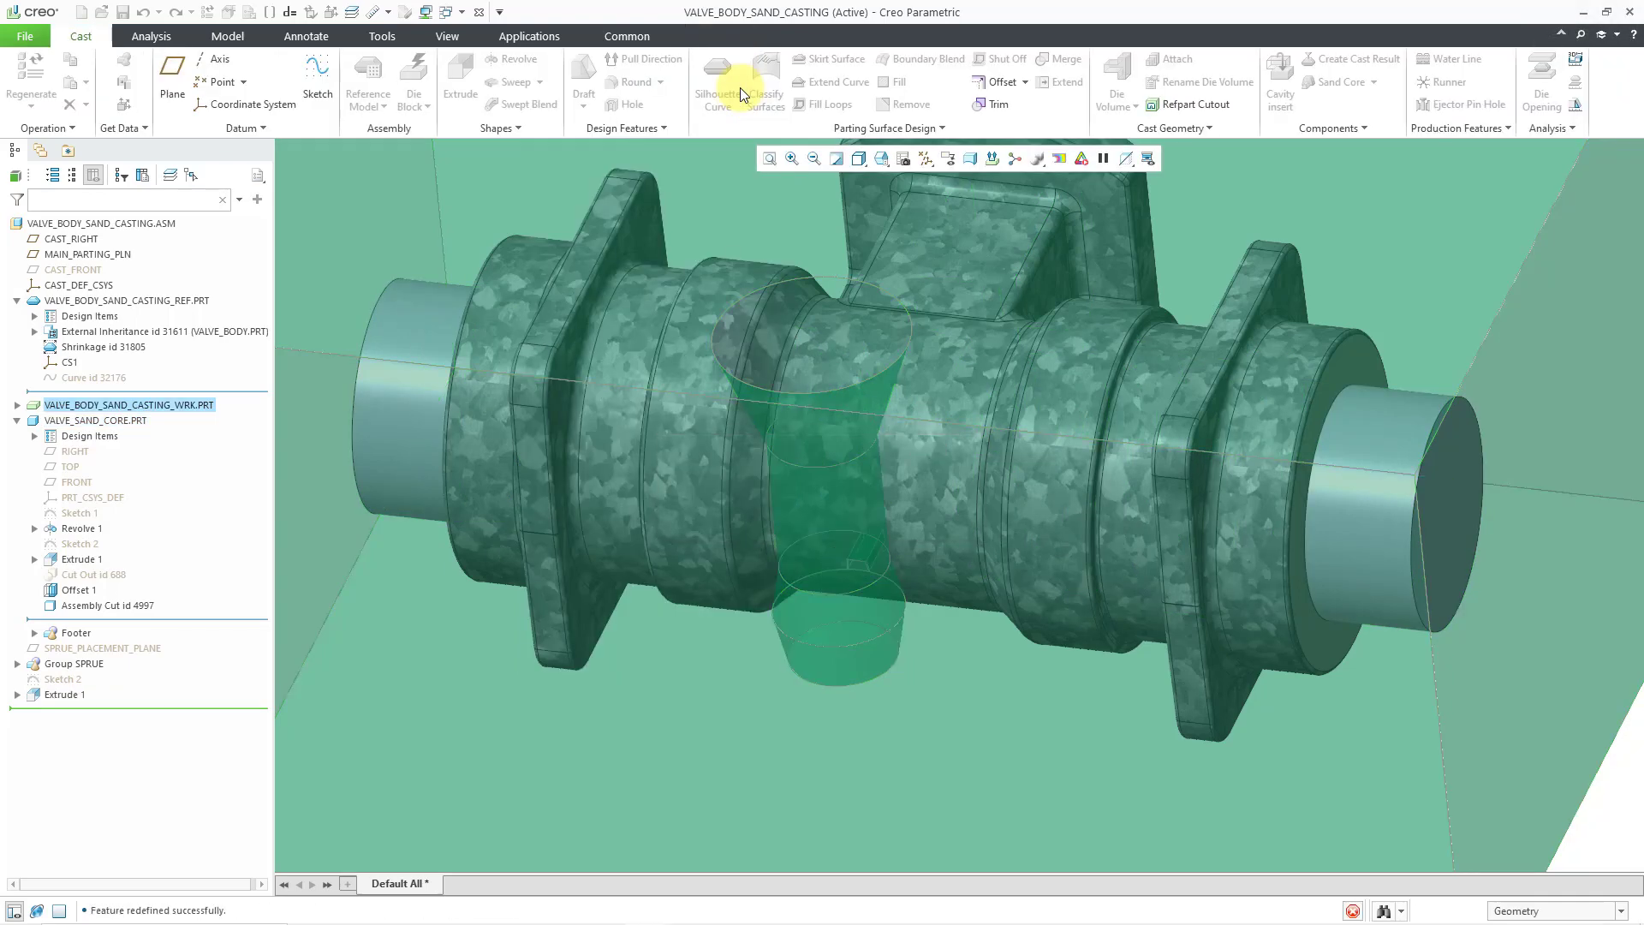
left_click(82, 685)
right_click(78, 685)
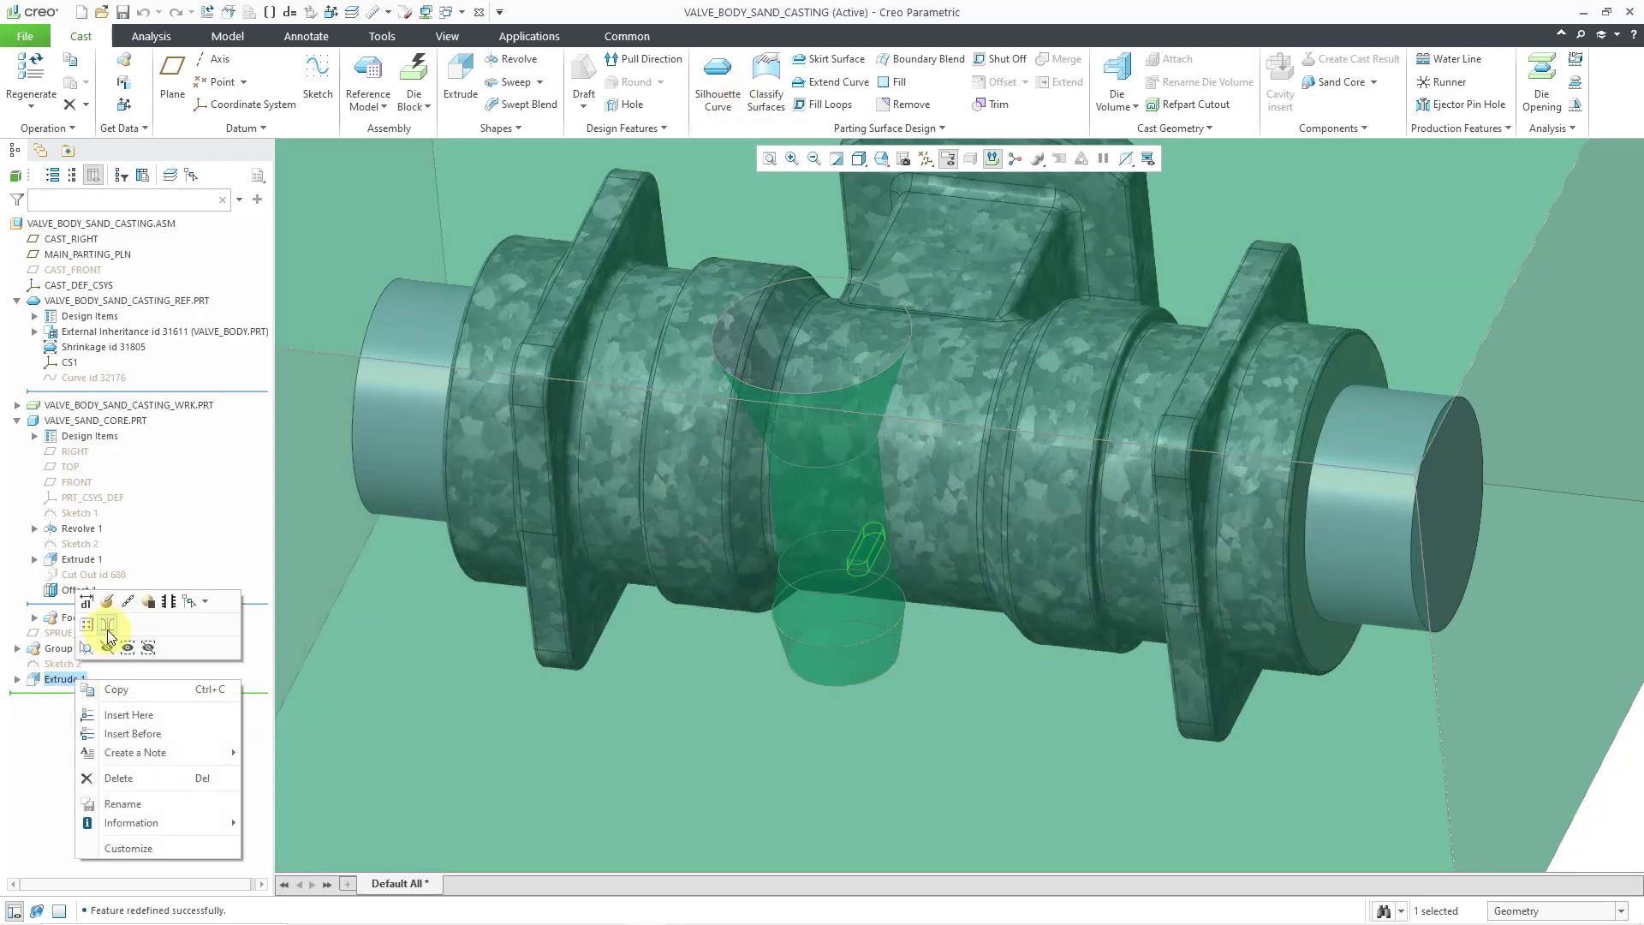
left_click(107, 630)
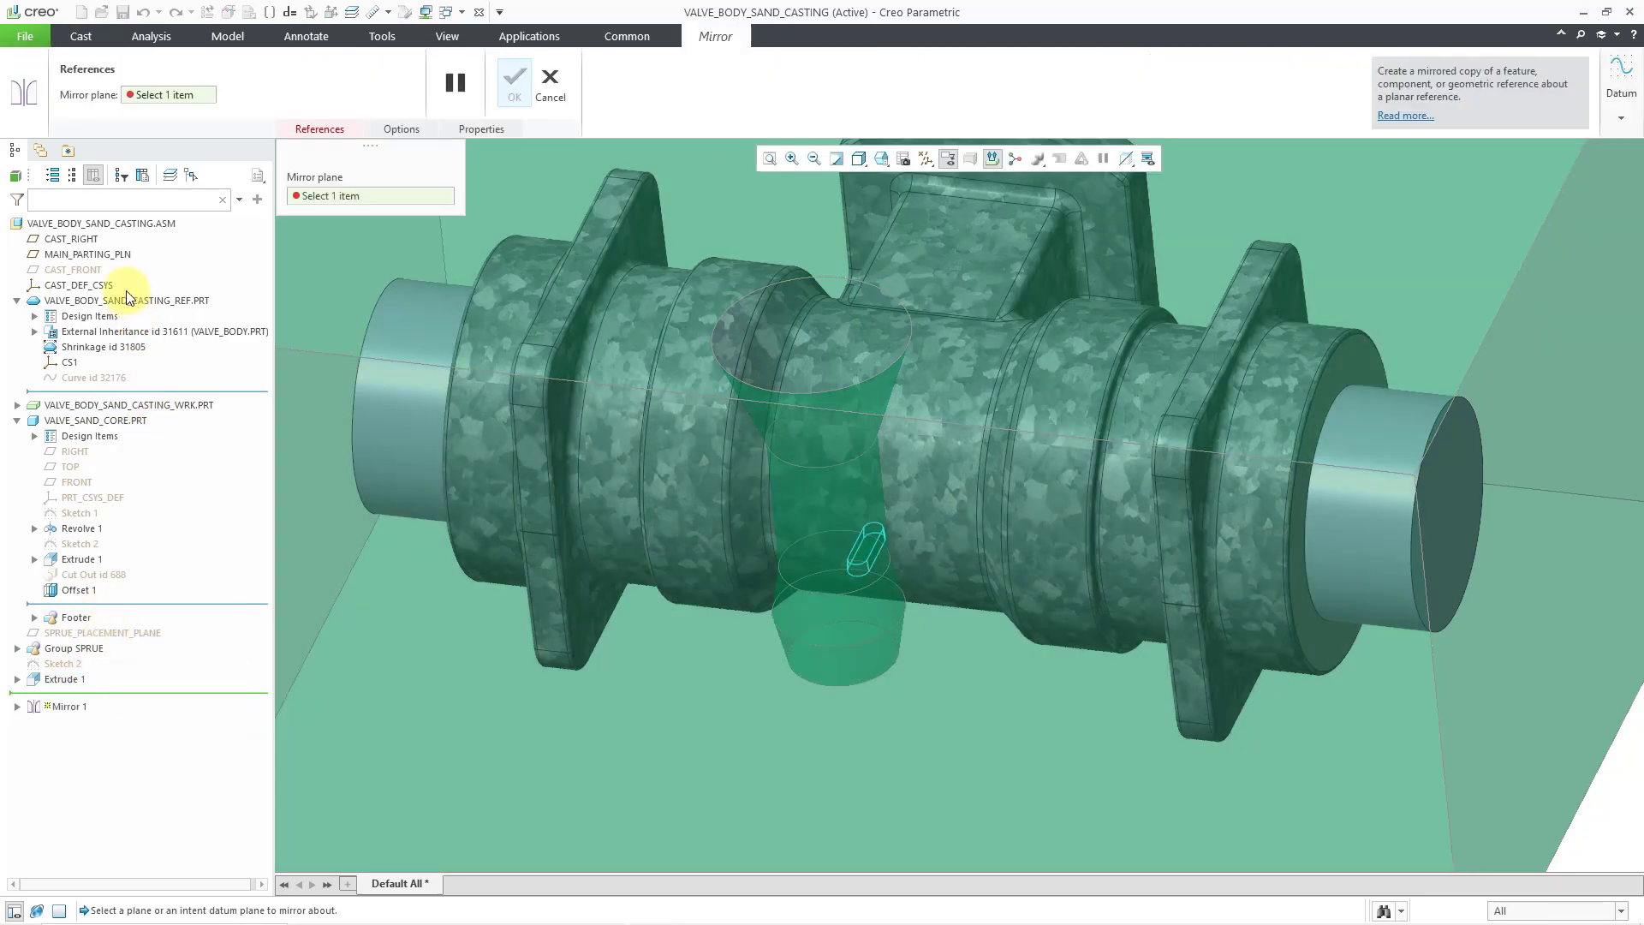
left_click(120, 254)
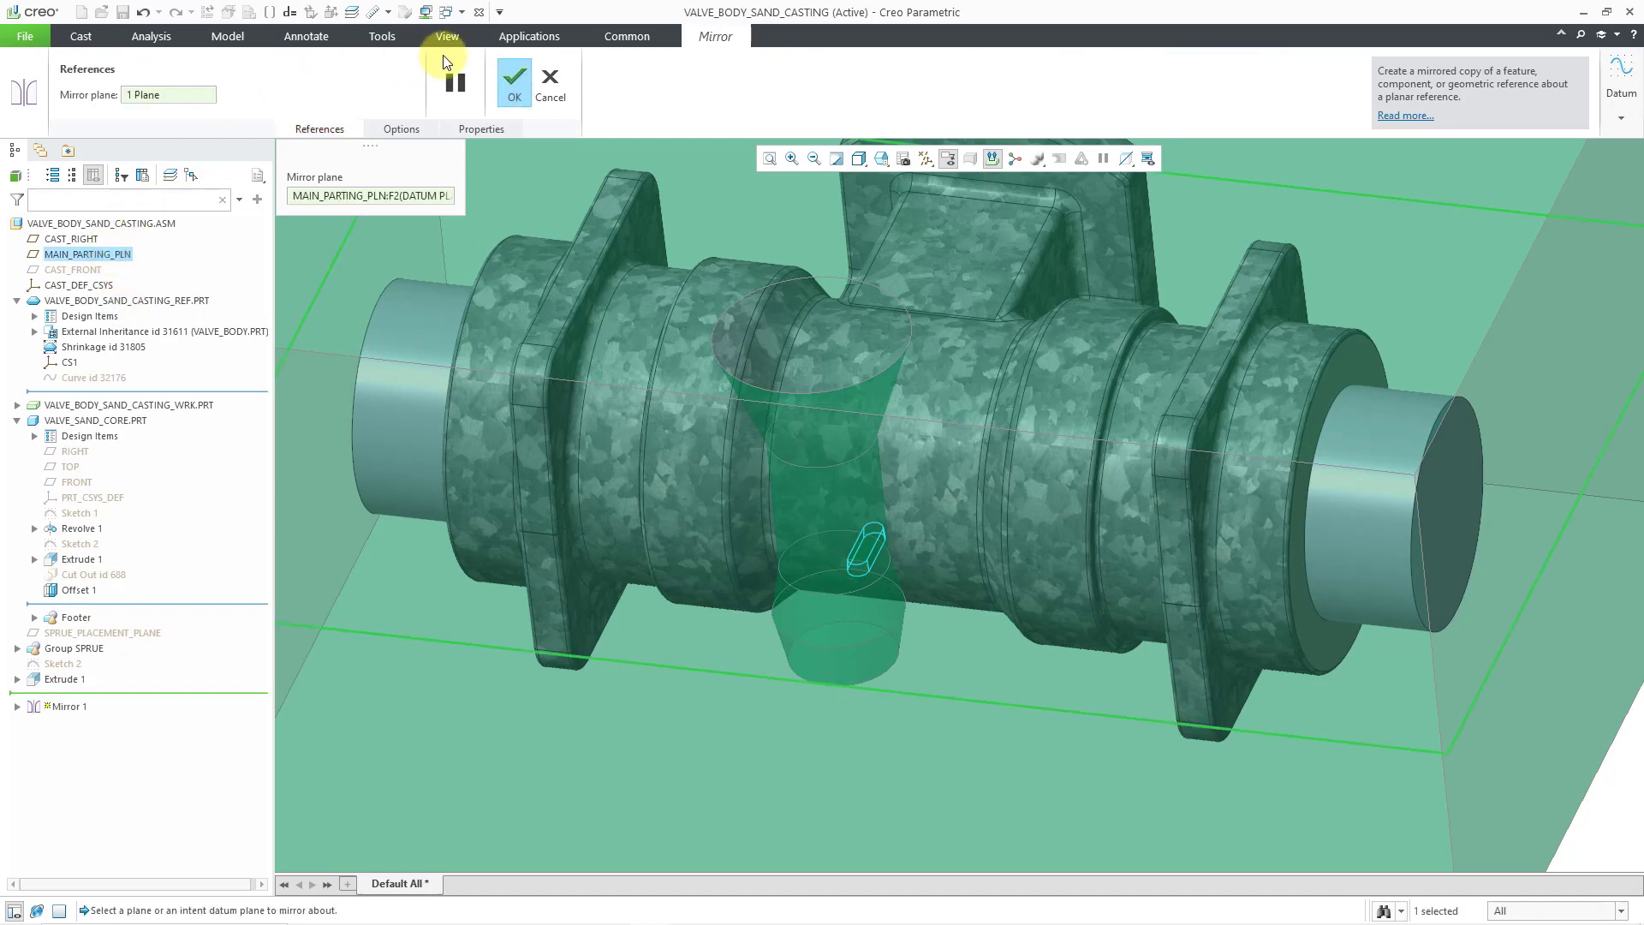
left_click(518, 85)
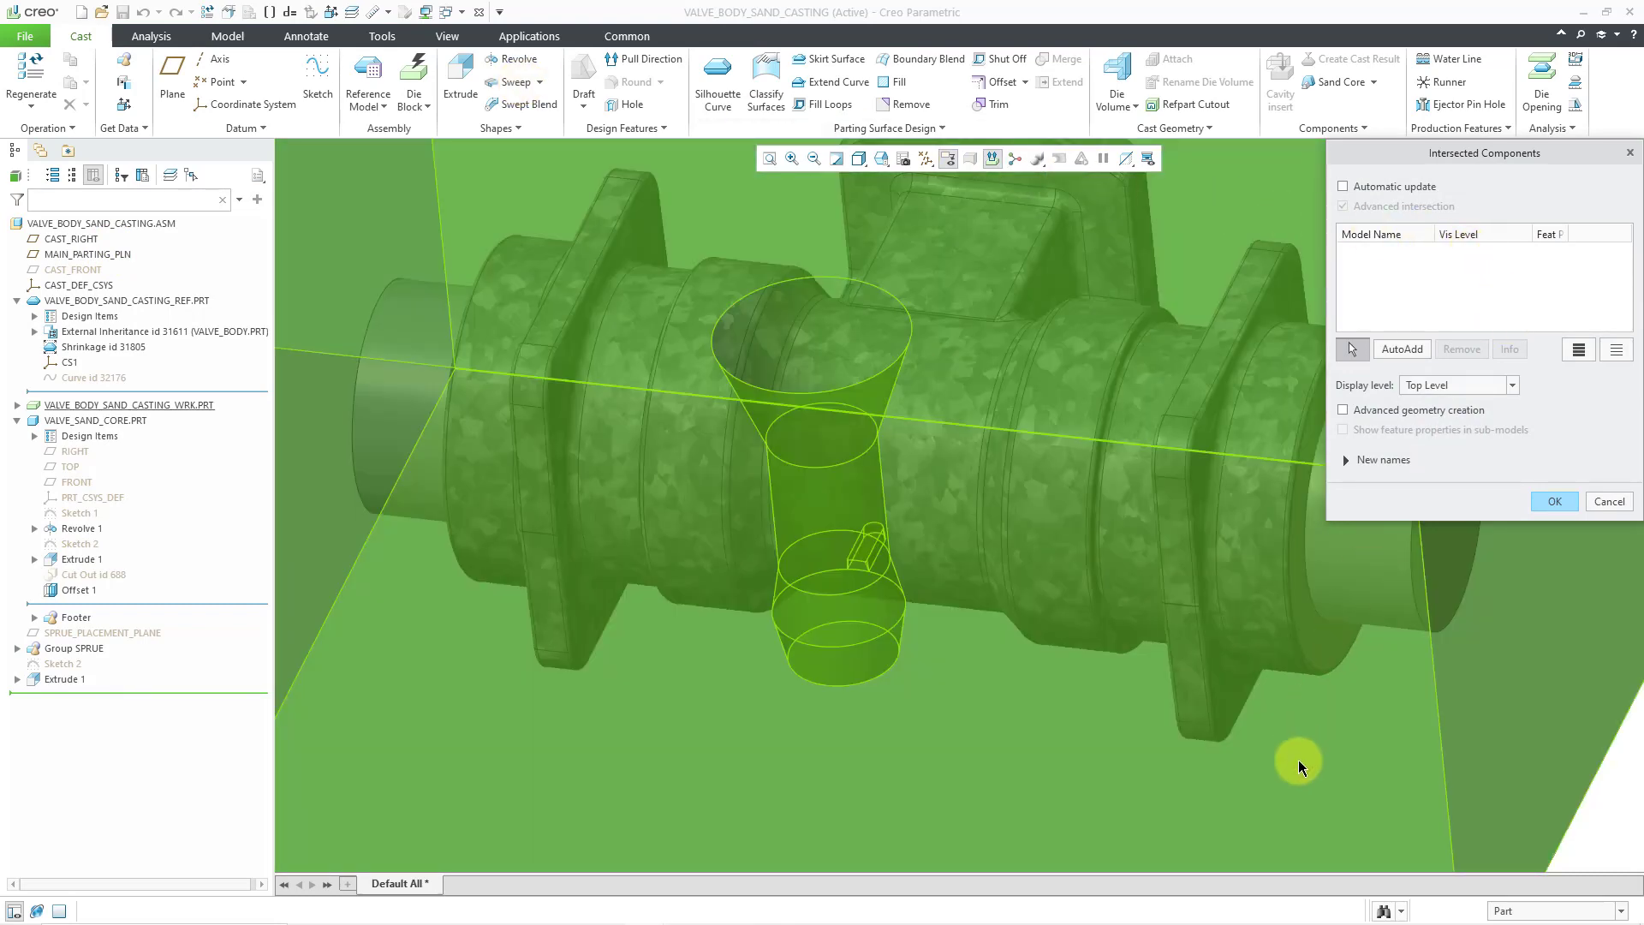
left_click(1298, 759)
left_click(1499, 300)
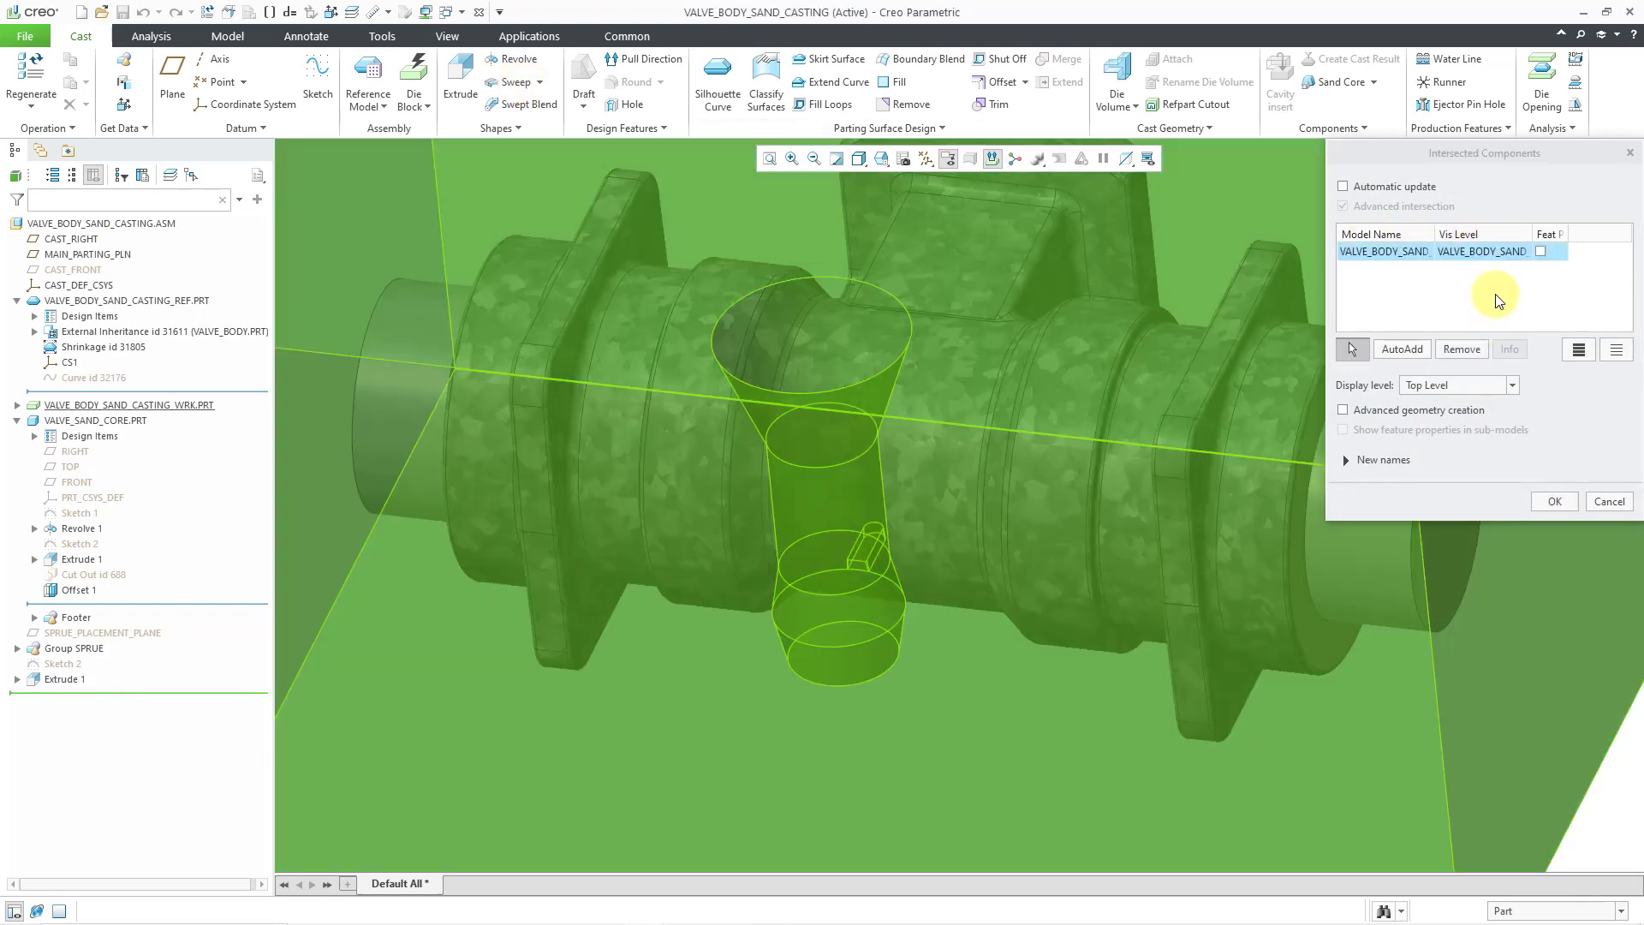
left_click(1564, 503)
Step: Reset the view and rename Extrude 1 to RUNNER
key("ctrl+d")
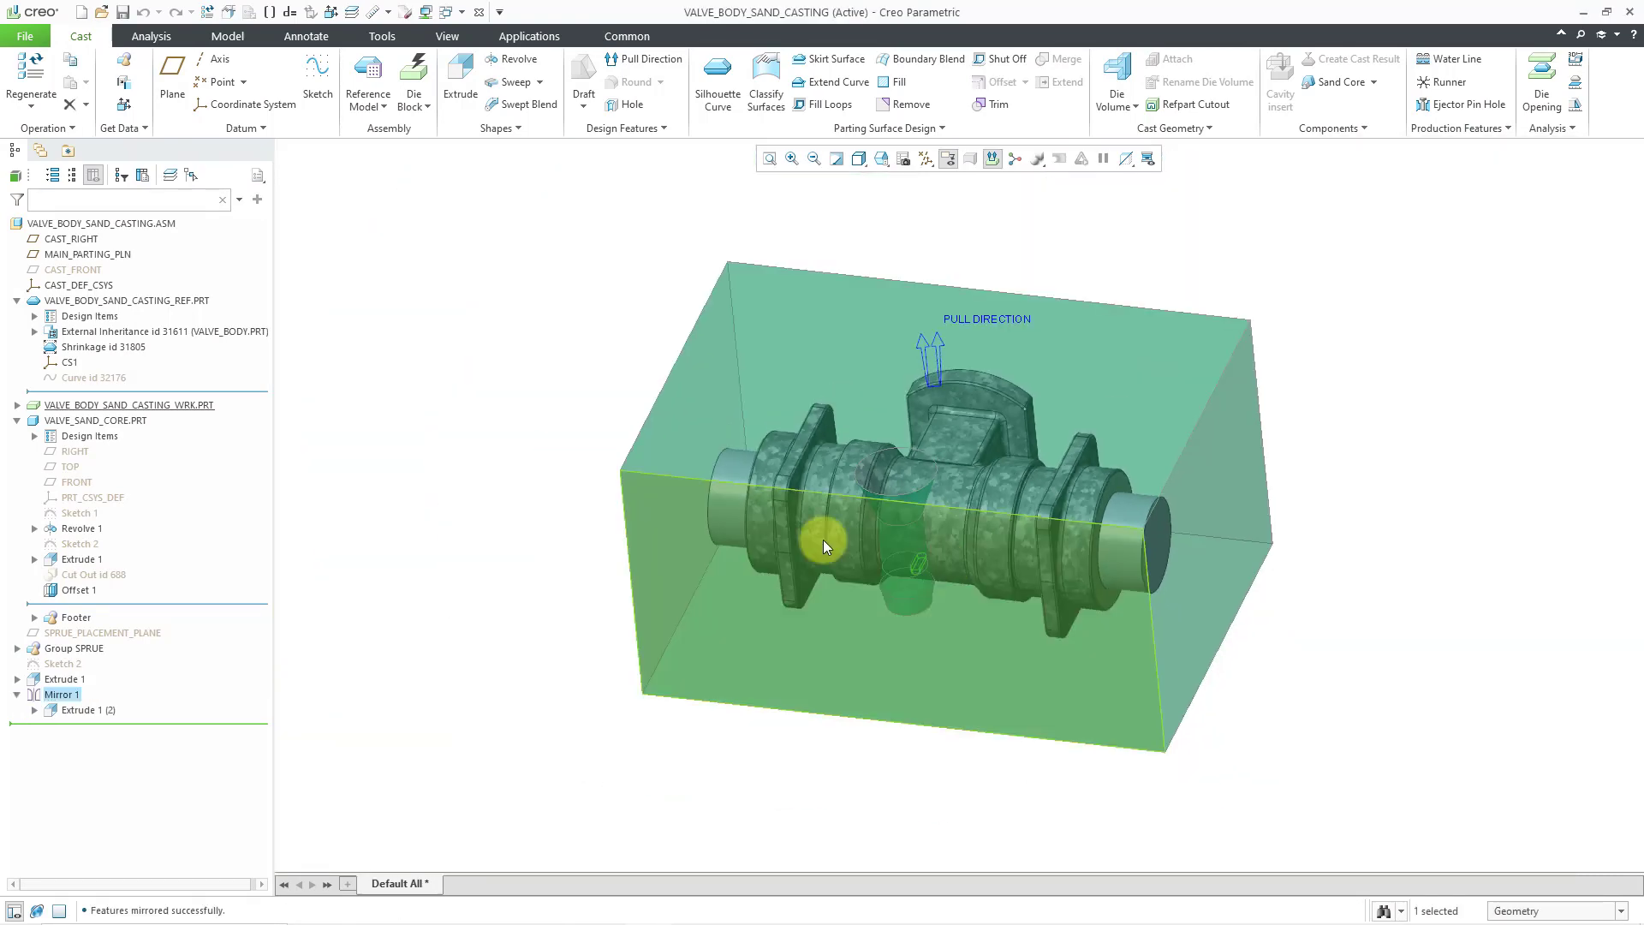
left_click(517, 447)
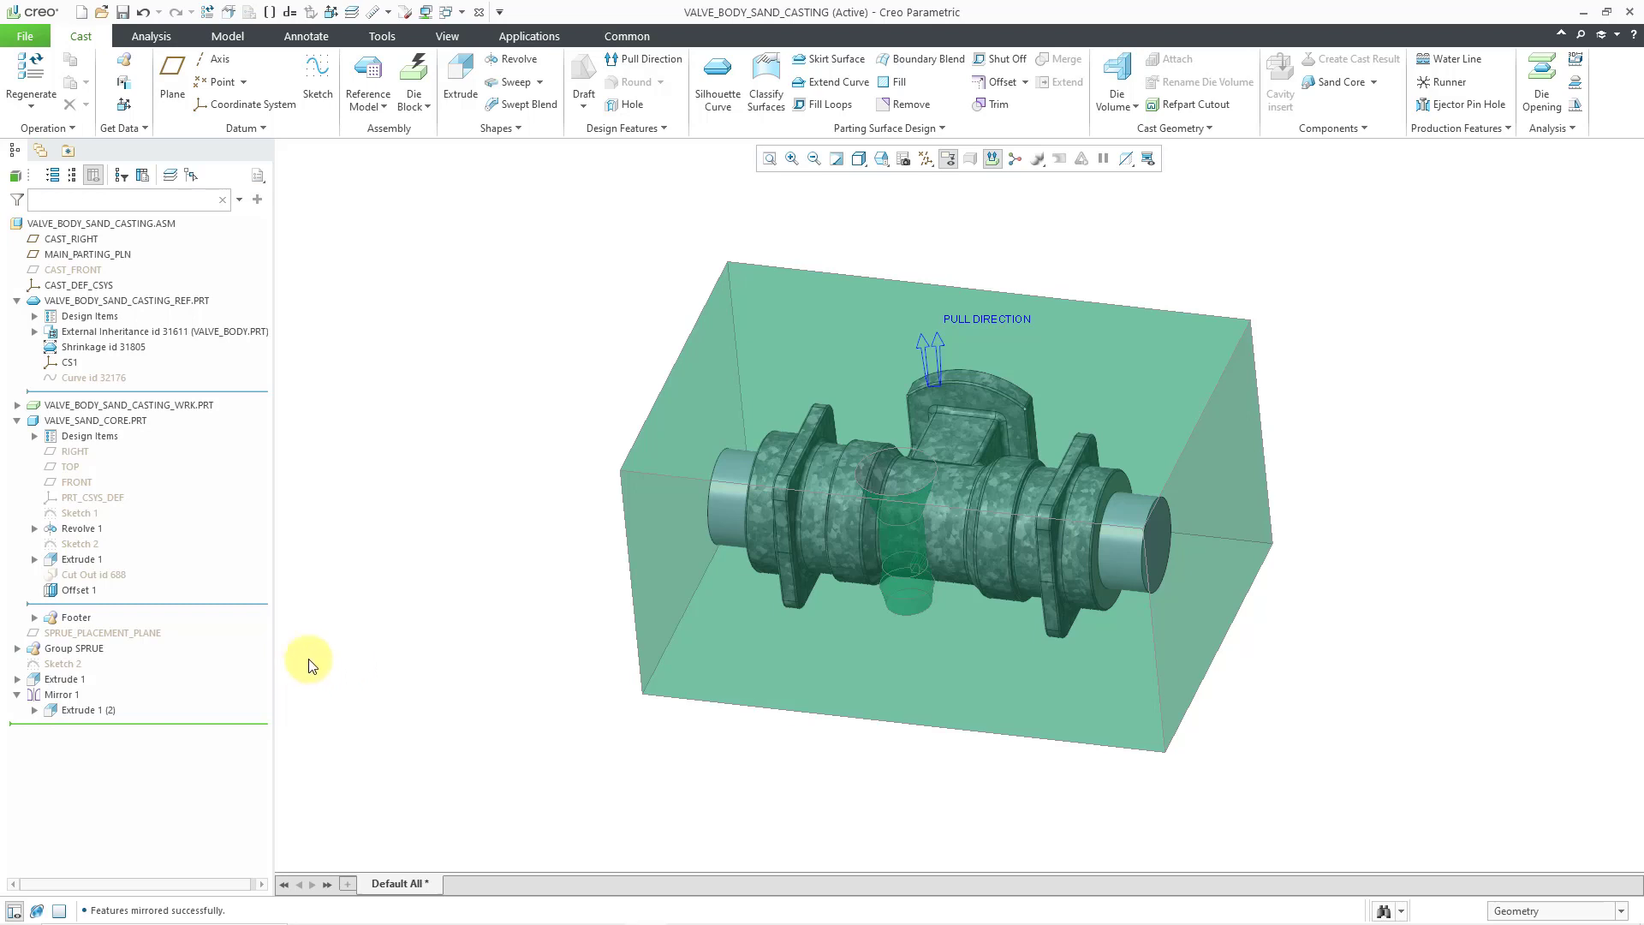
double_click(71, 680)
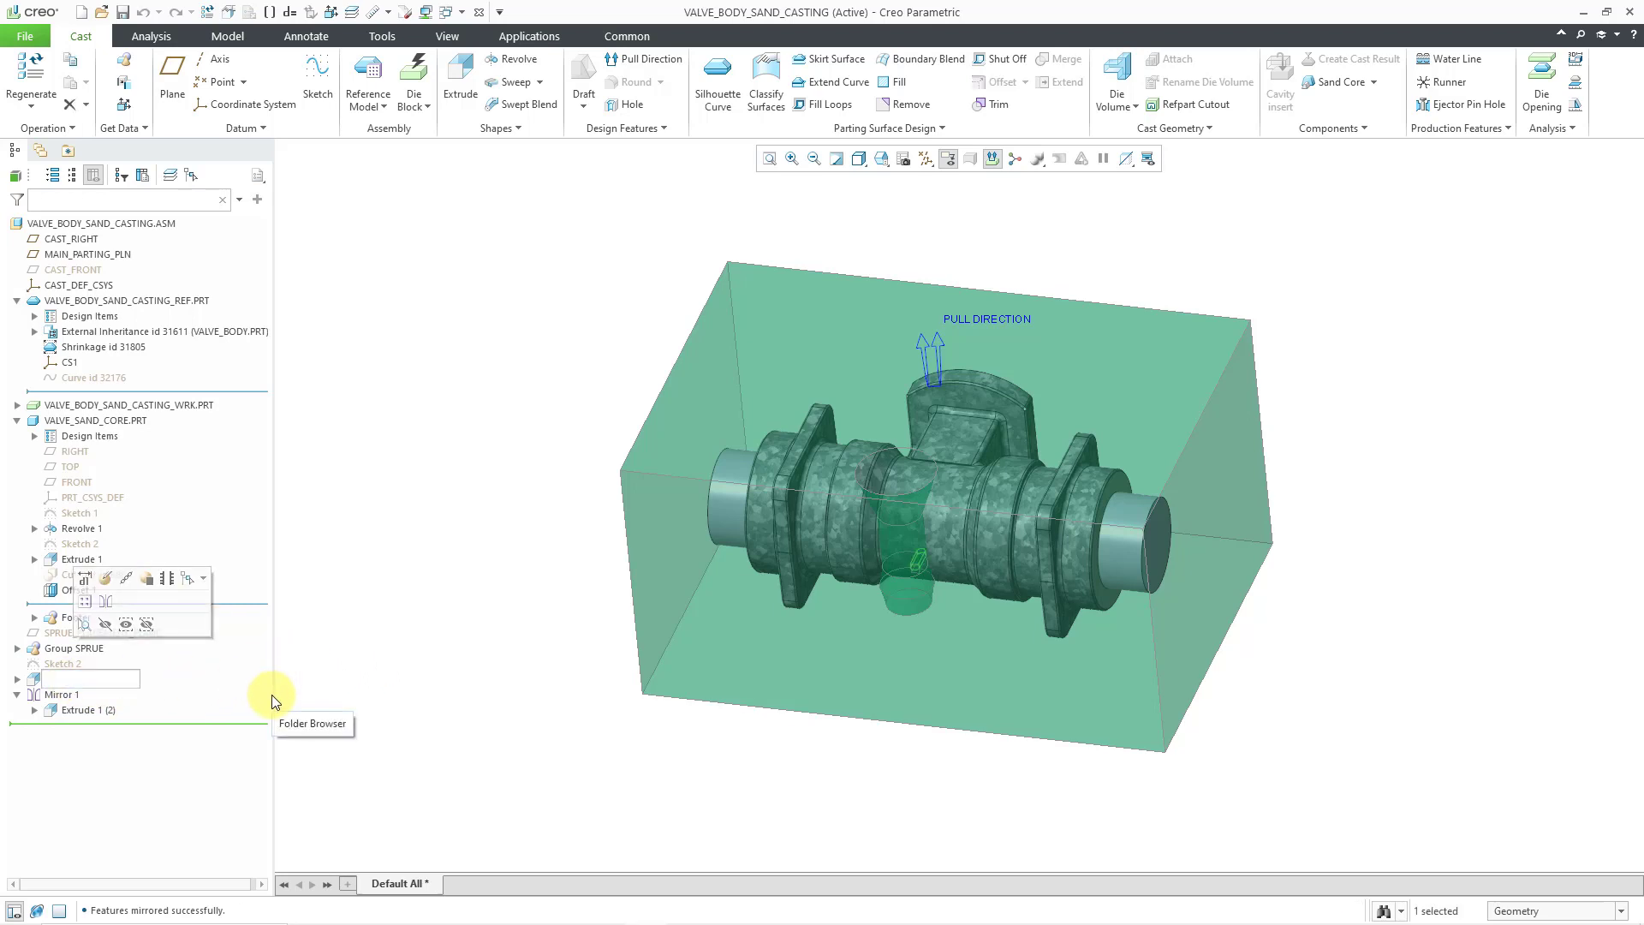
type("runner")
key("Return")
Step: Rename Mirror 1 to RUNNER_MIRROR in the model tree
left_click(81, 694)
double_click(78, 693)
type("runner_mirror")
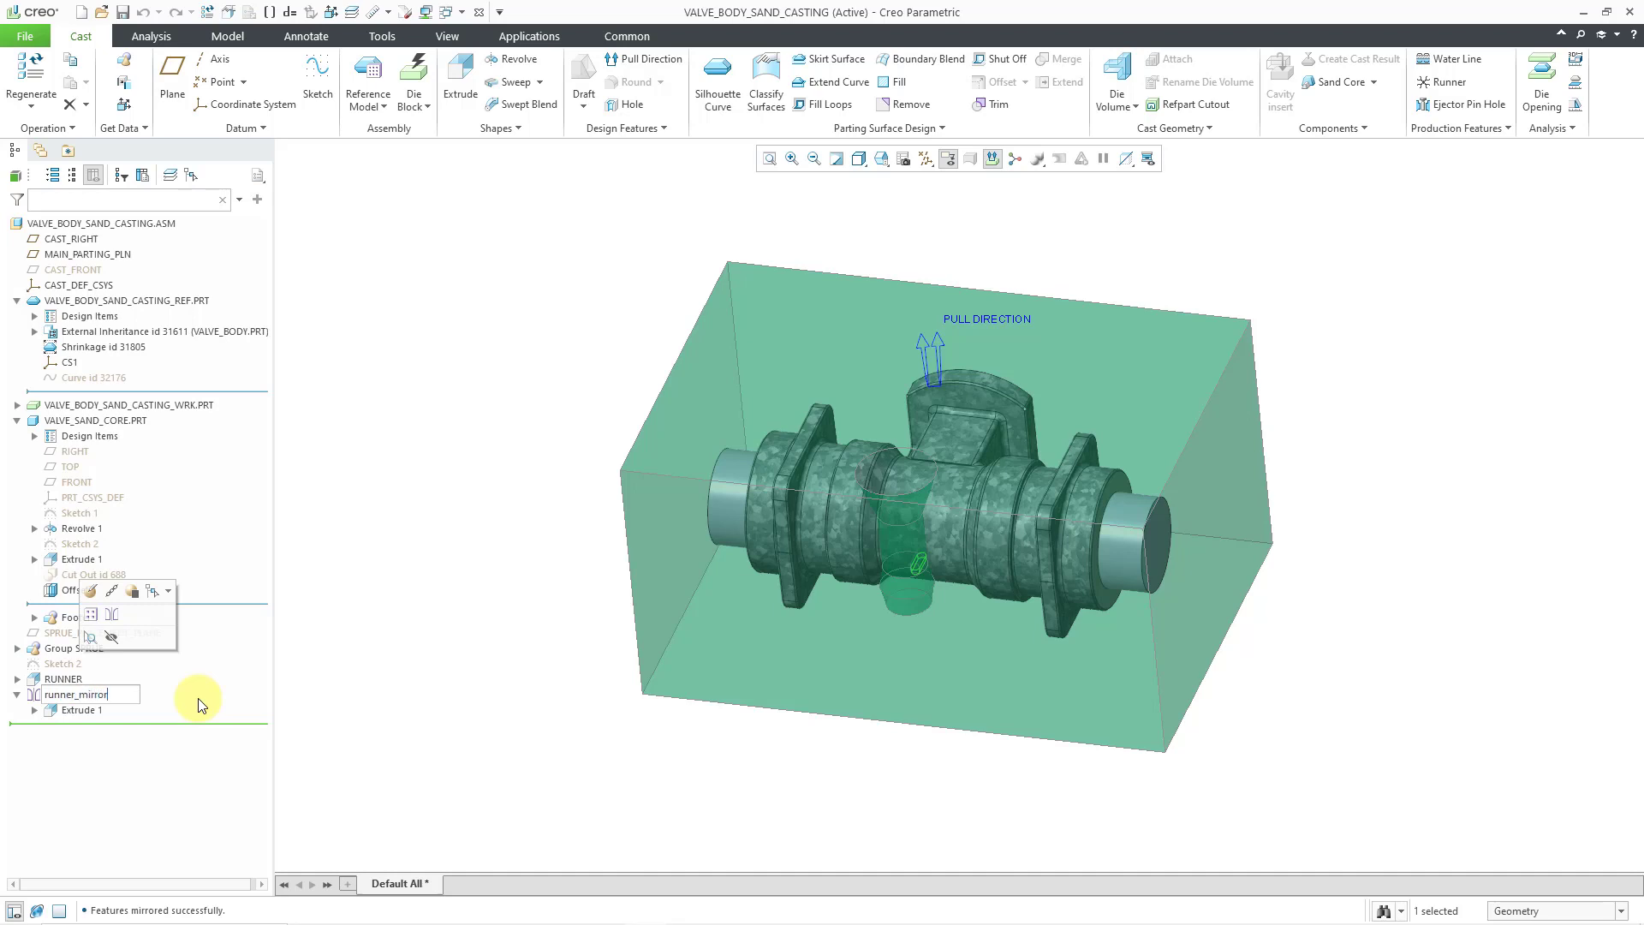
key("Return")
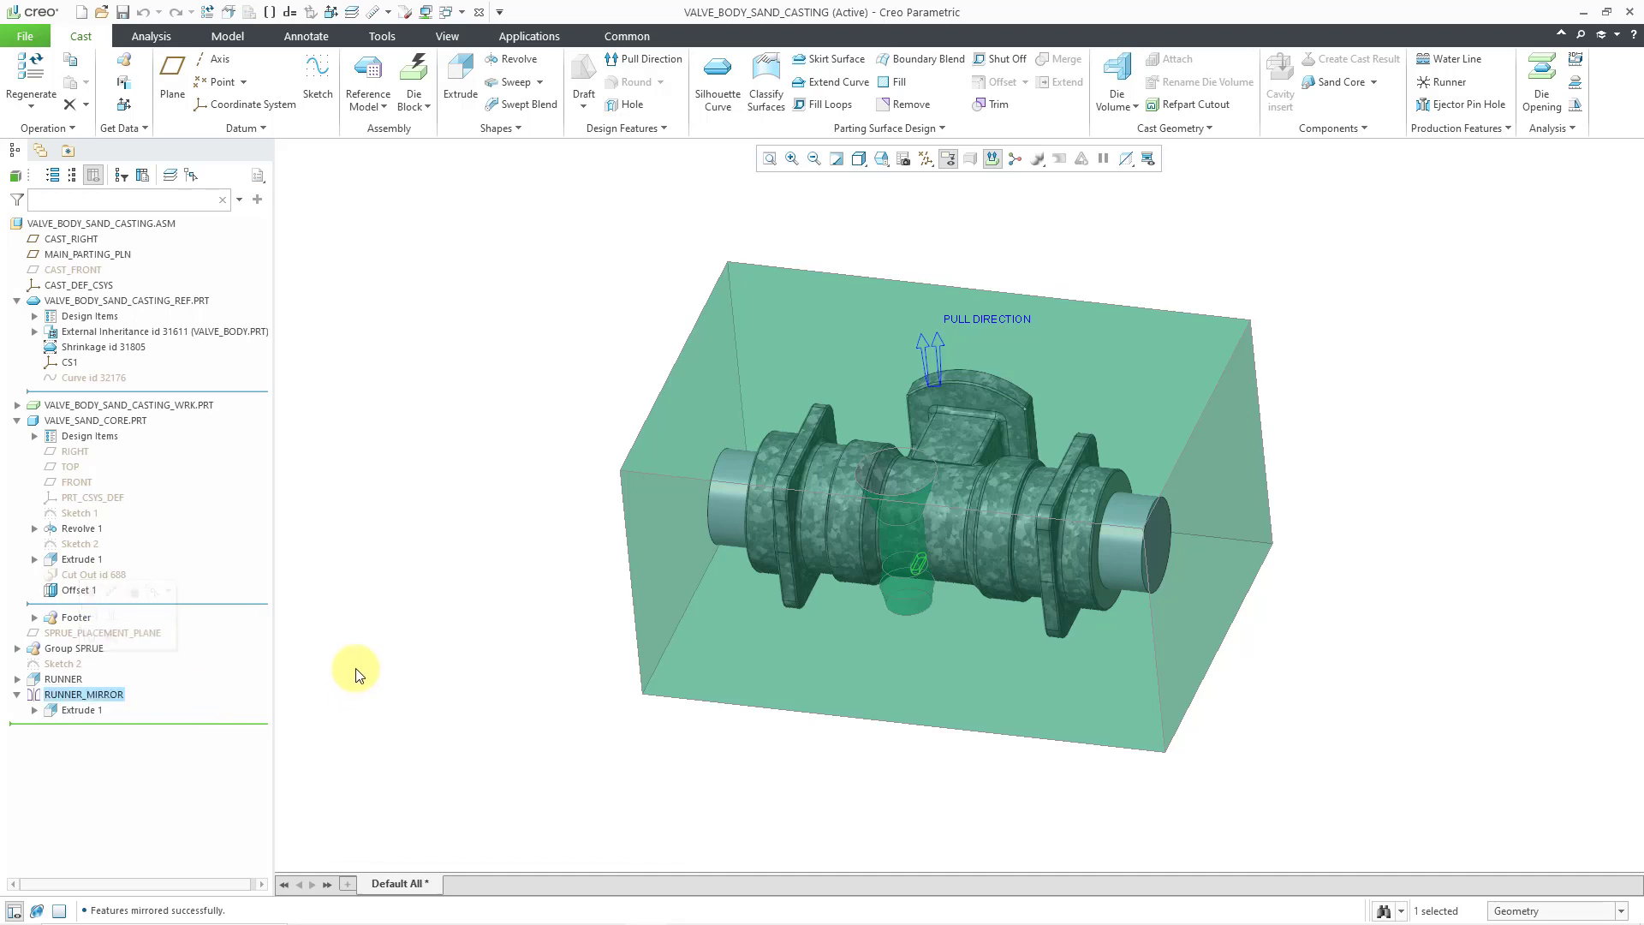
left_click(355, 670)
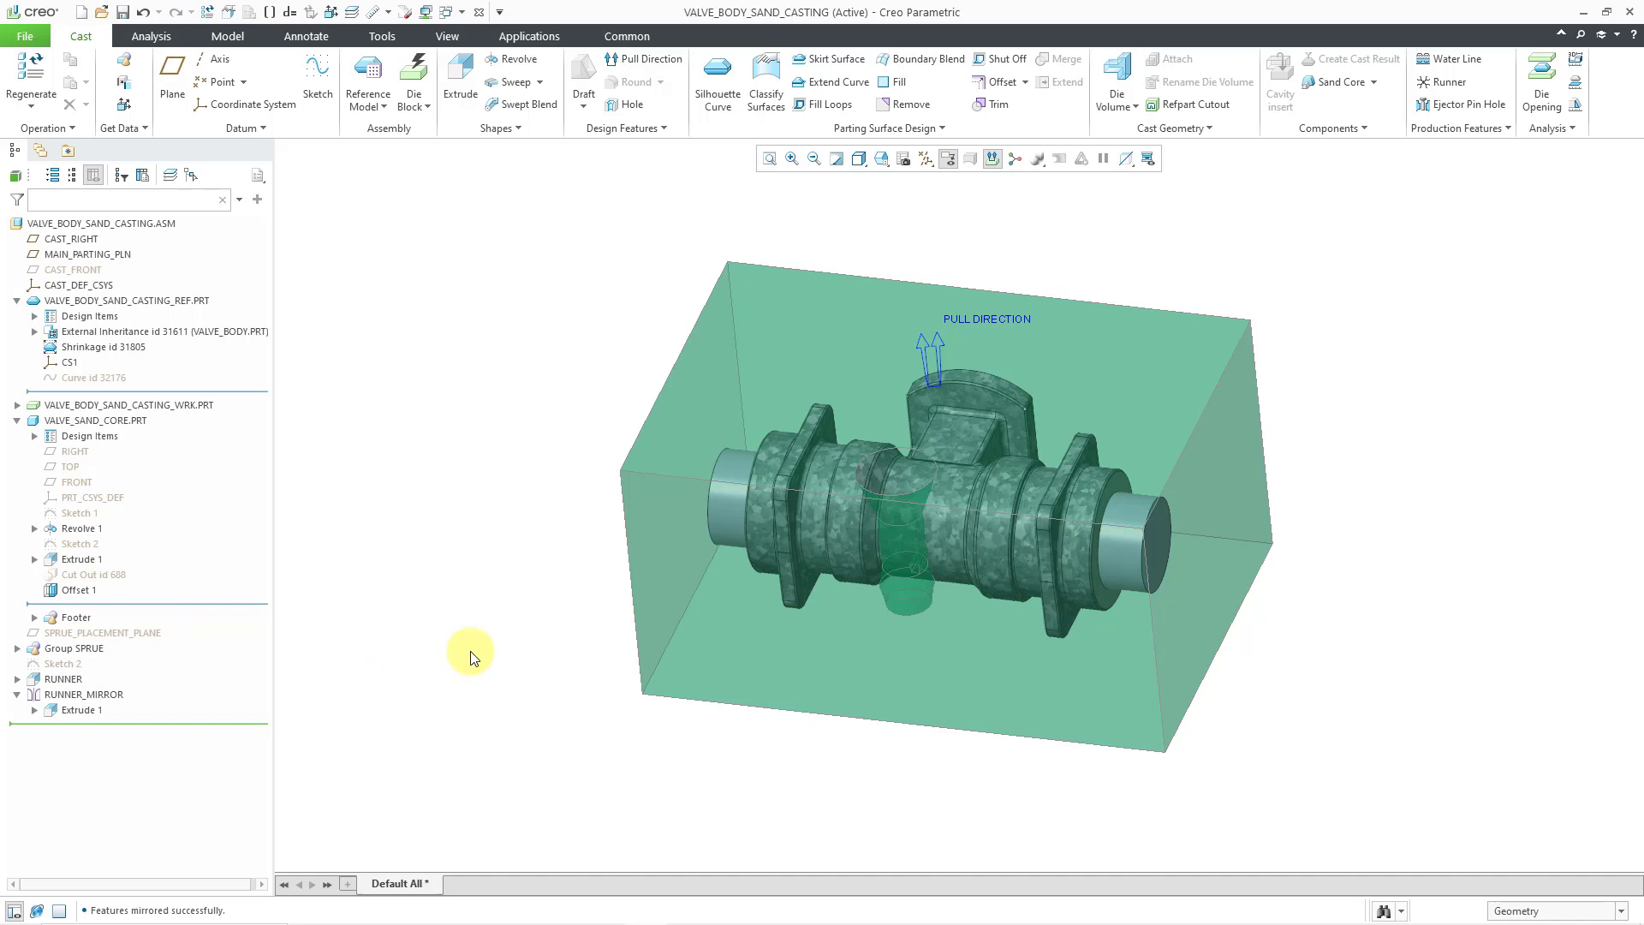